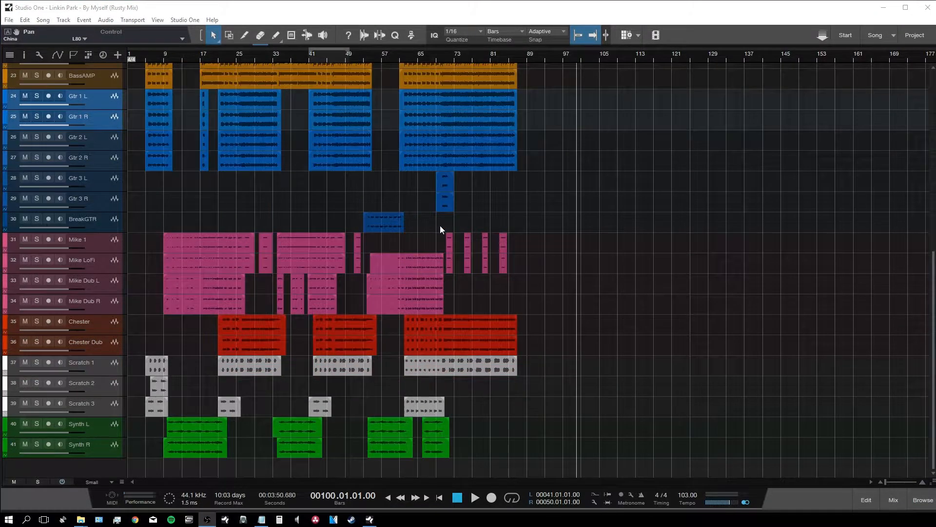
Step: Jump the song position to bar 70, then back to bar 16
left_click(441, 227)
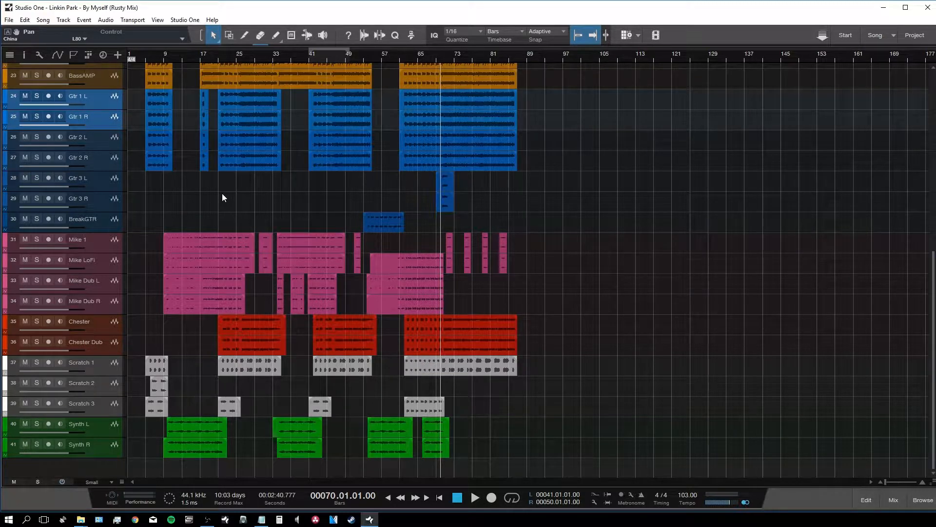
left_click(197, 58)
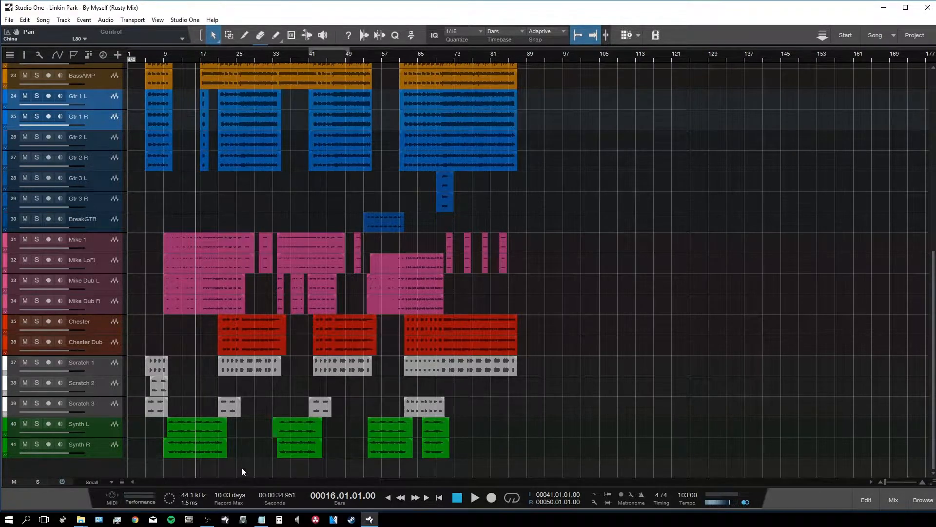
Step: Select the Kick track, then the BassDI and BassAMP tracks together
scroll(286, 342, "up", 10)
scroll(270, 312, "up", 3)
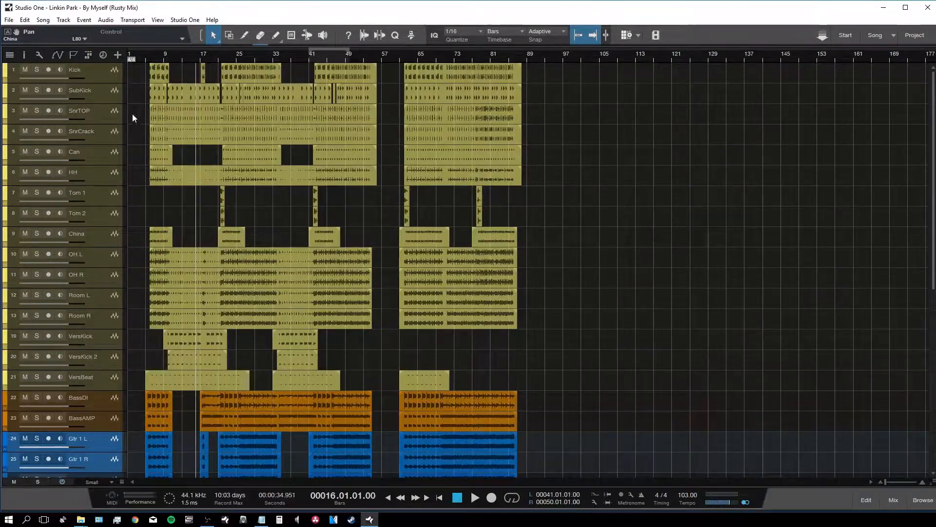
left_click(101, 71)
scroll(240, 253, "down", 4)
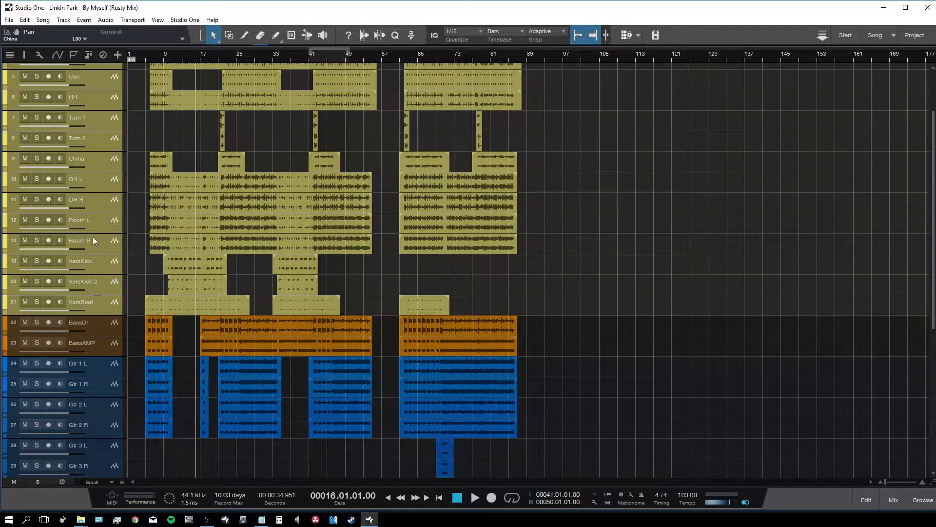
scroll(92, 236, "down", 1)
left_click(100, 288)
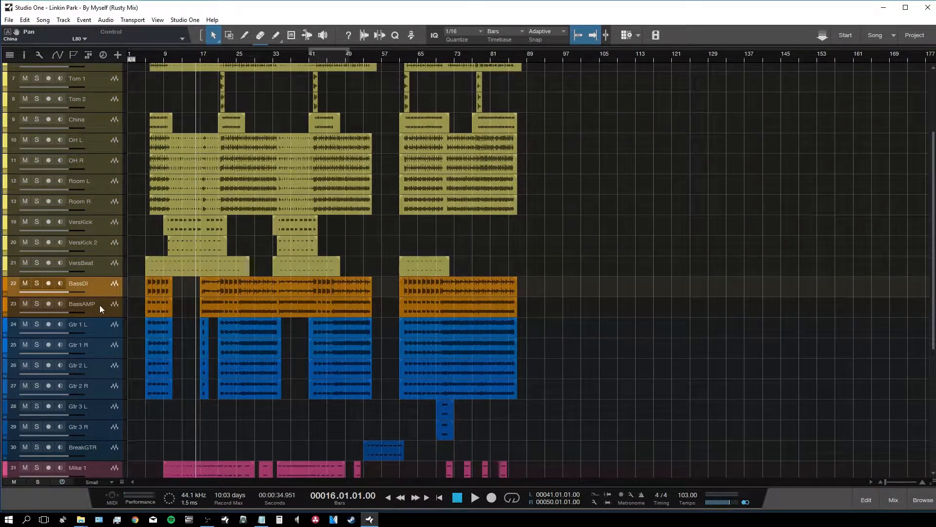
left_click(99, 305, "shift")
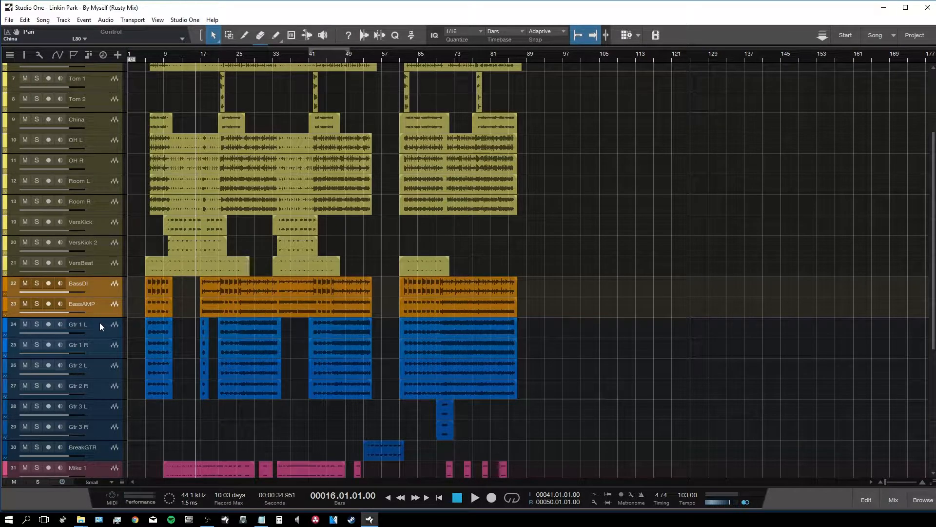
Step: Select the Gtr 1 L/R pair, the Mike 1 through Mike Dub R tracks, and Chester
scroll(273, 313, "down", 3)
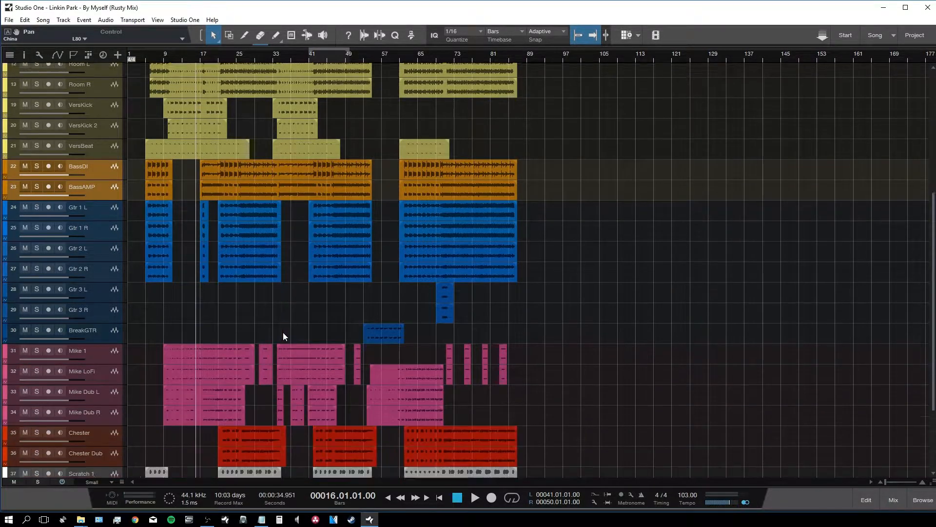
left_click(95, 197)
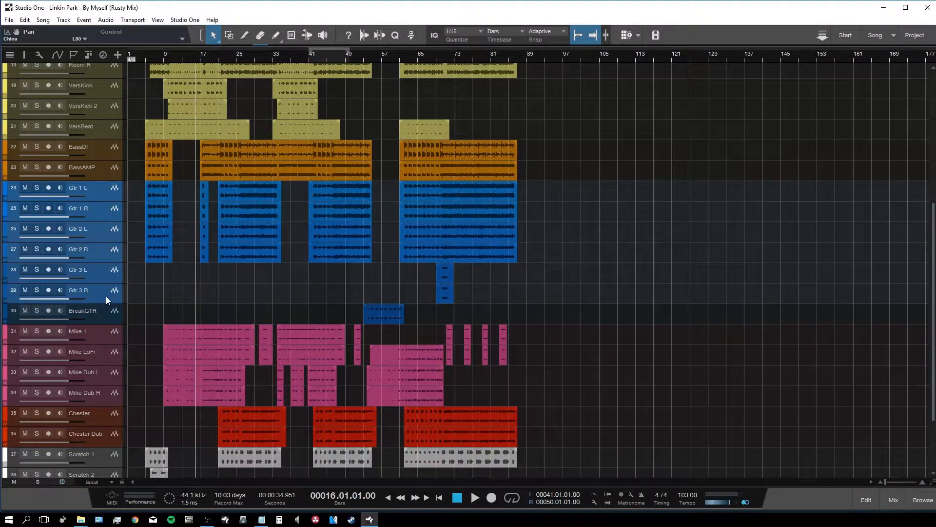
scroll(107, 297, "down", 2)
left_click(102, 261)
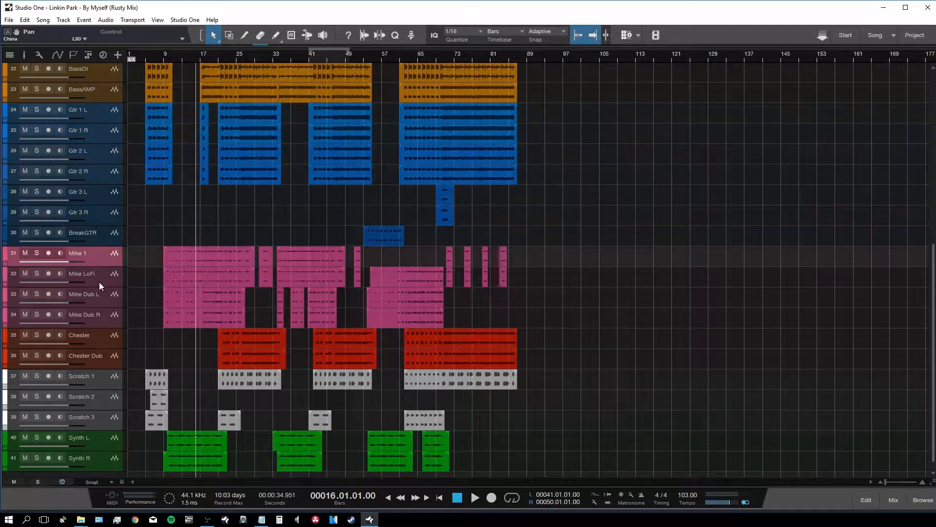
left_click(101, 317, "shift")
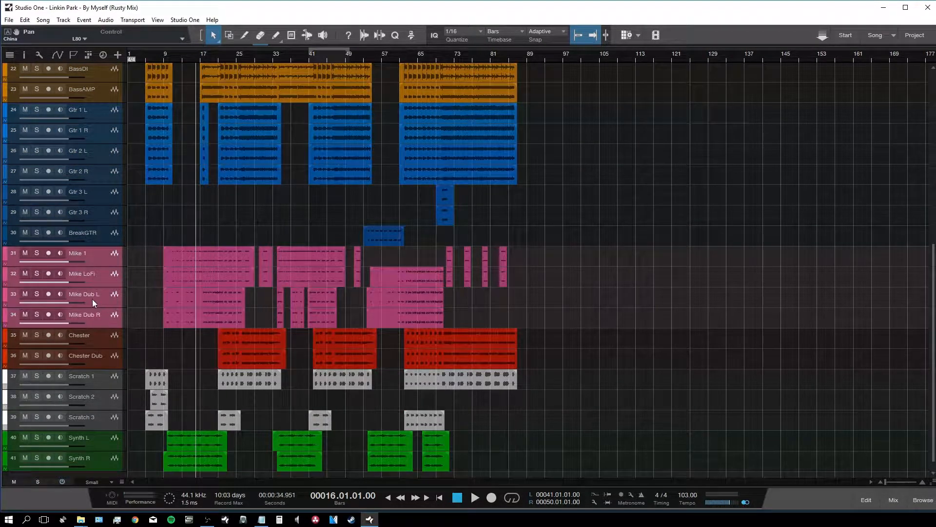
scroll(95, 300, "down", 1)
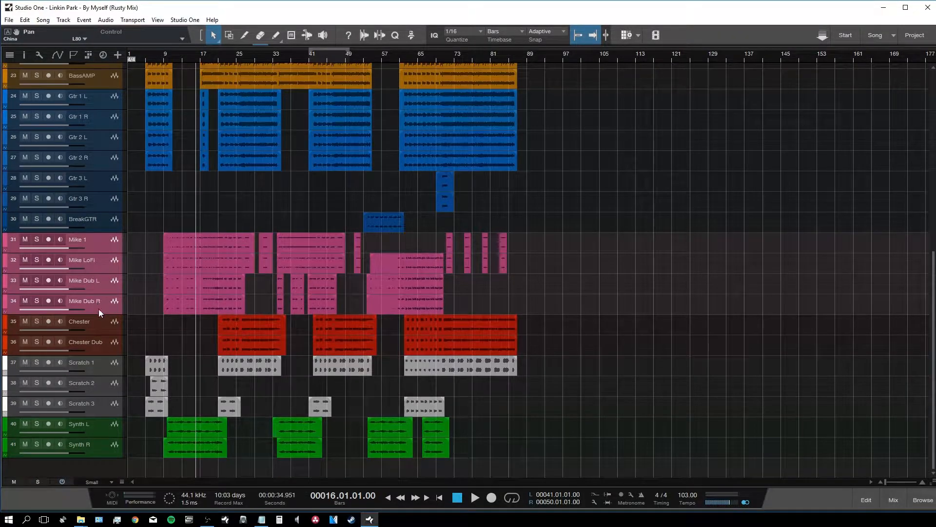
left_click(98, 326)
Step: Select Scratch 1 and the Synth L/R pair, then open the Console with F3
left_click(103, 368)
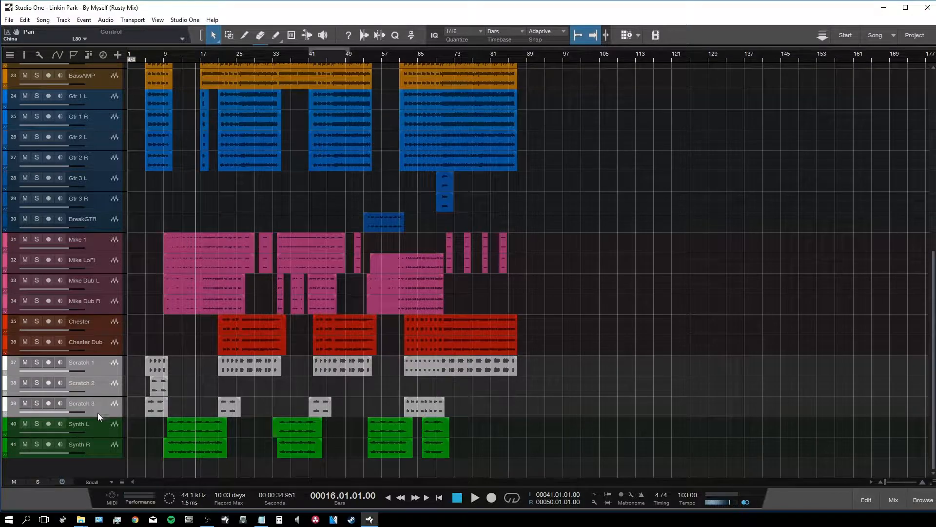
left_click(96, 427)
left_click(94, 449, "shift")
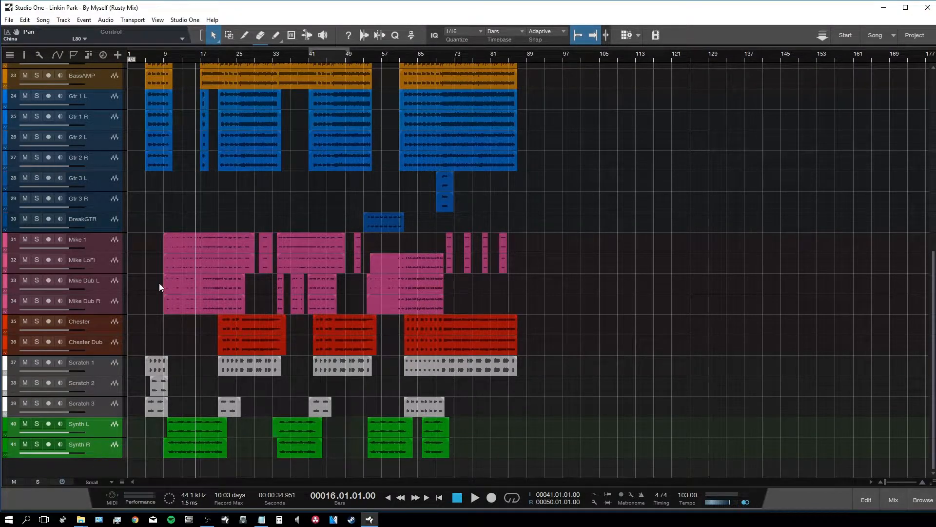
scroll(170, 247, "up", 10)
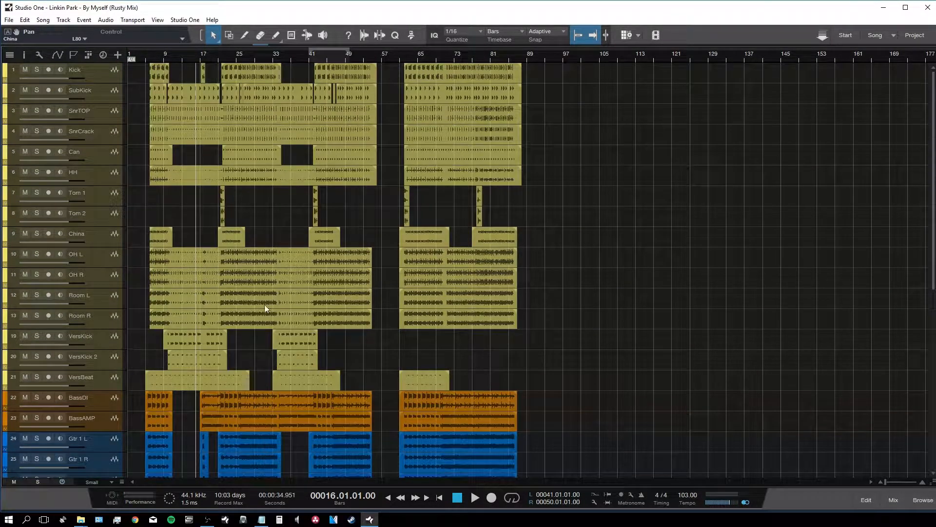
key("F3")
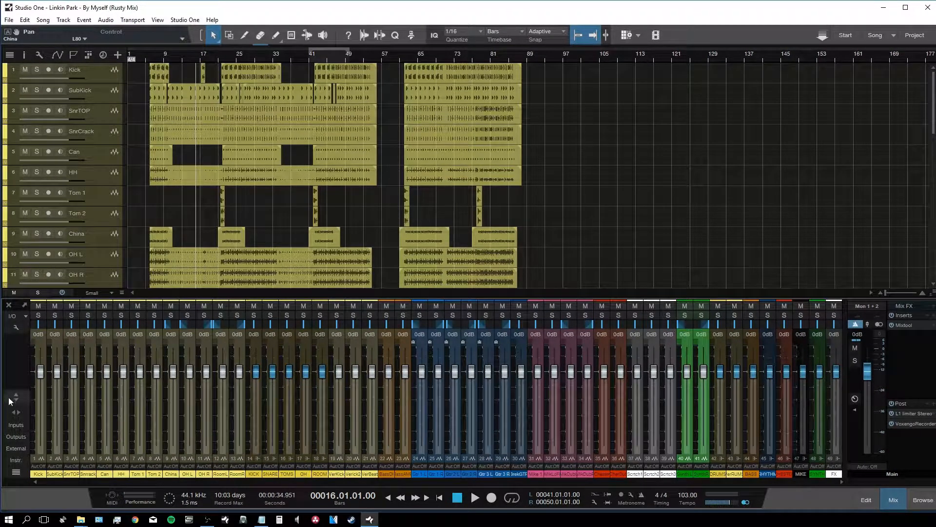
Step: Widen the console strips and pull all buses from DRUMS to FX down to -oo
left_click(20, 413)
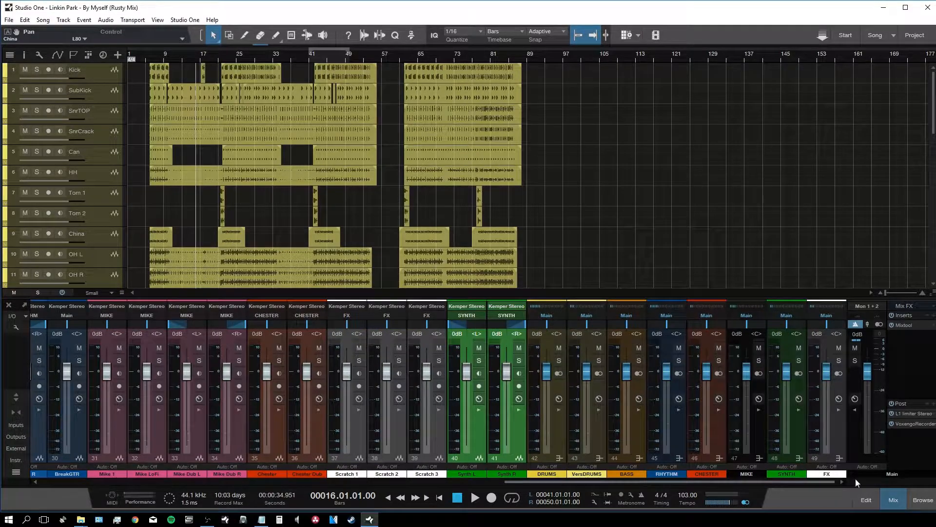
left_click_drag(605, 483, 751, 502)
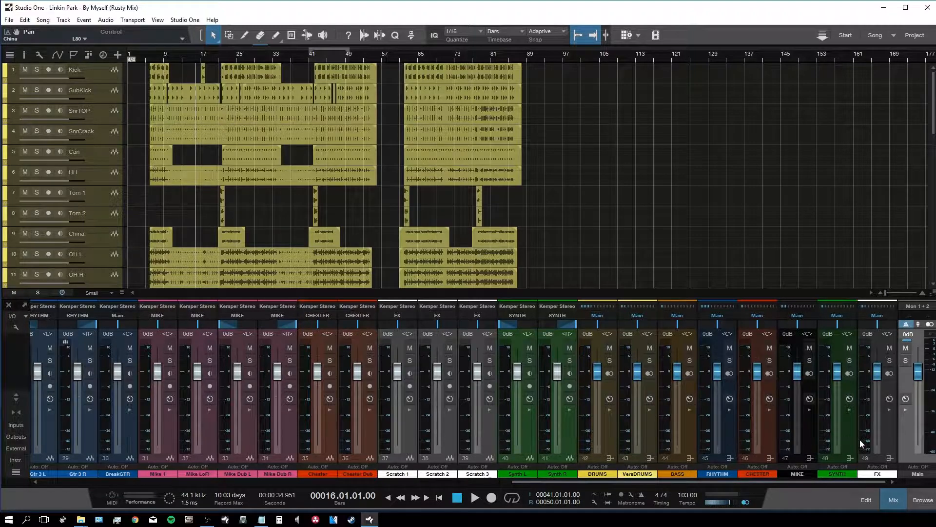
left_click(889, 426)
left_click(608, 430, "shift")
left_click_drag(597, 373, 597, 402)
left_click_drag(589, 435, 595, 442)
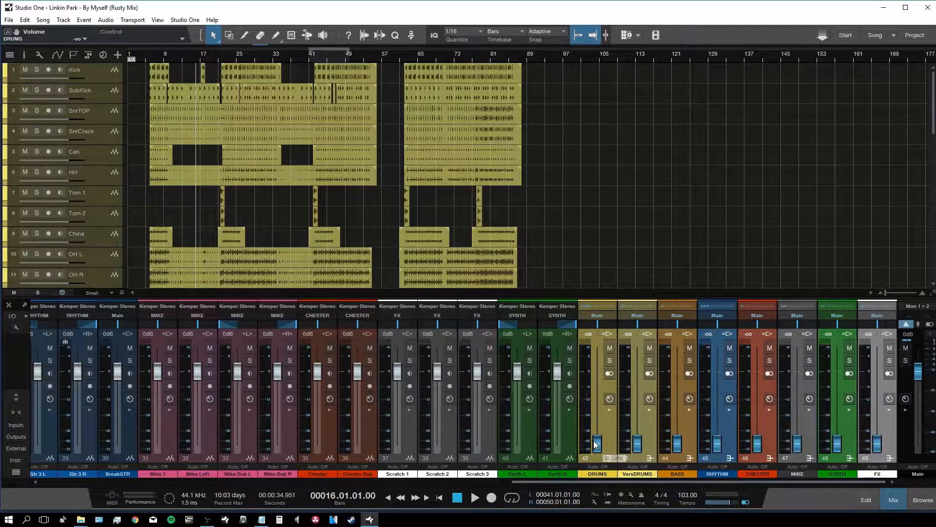
Step: Play from bar 6 and raise DRUMS to -7.9 dB and BASS to -7.7 dB
left_click(151, 51)
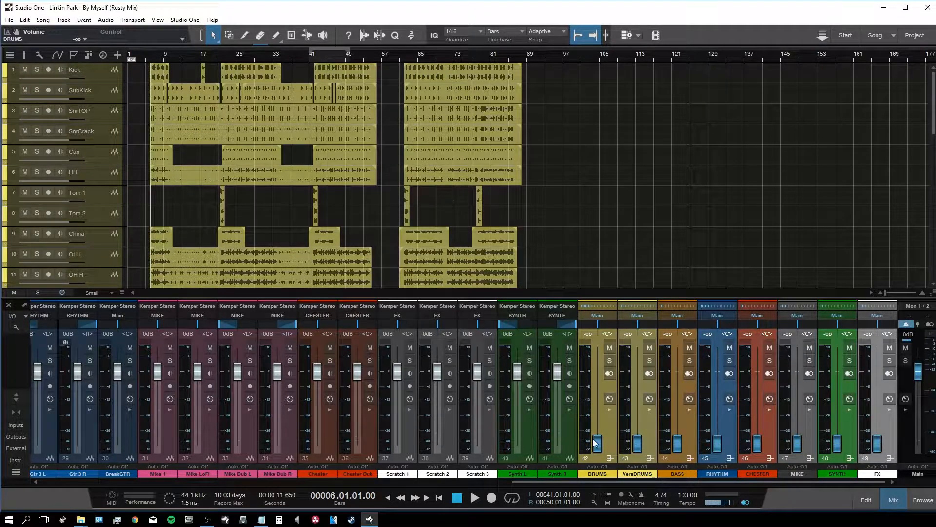
left_click(612, 439)
key("space")
left_click_drag(600, 450, 605, 394)
left_click_drag(678, 442, 677, 397)
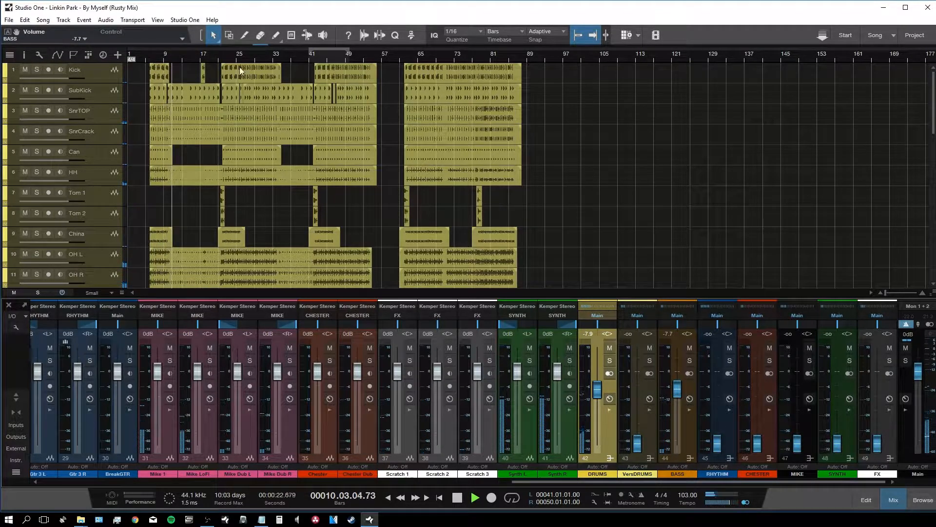
left_click(222, 57)
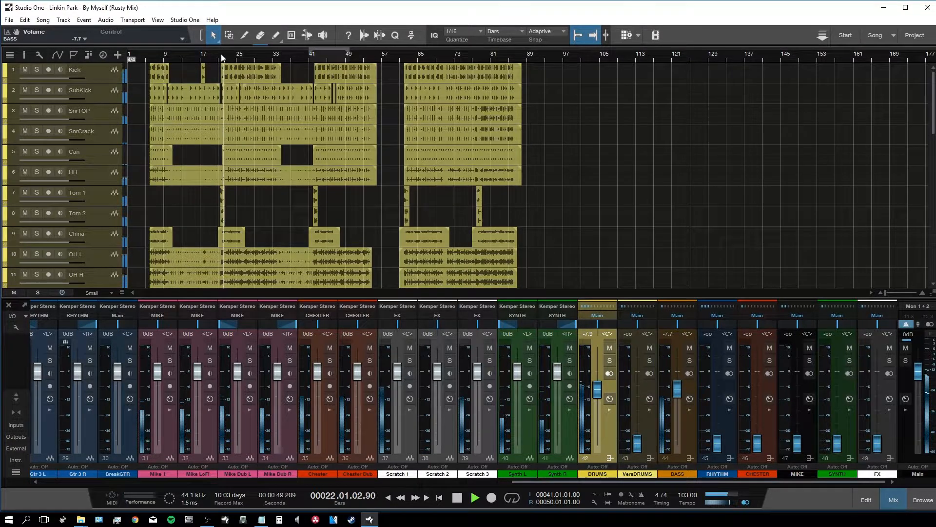
Step: Loop bars 22–26 and set RHYTHM -5.6 dB, CHESTER -4.1 dB, MIKE 0 dB, FX -13.2 dB
scroll(221, 57, "up", 4)
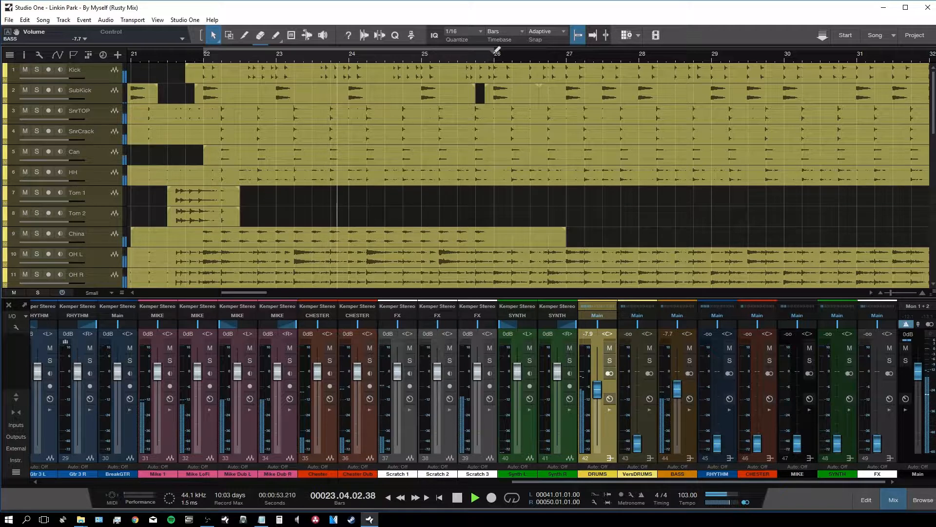
left_click_drag(496, 52, 497, 51)
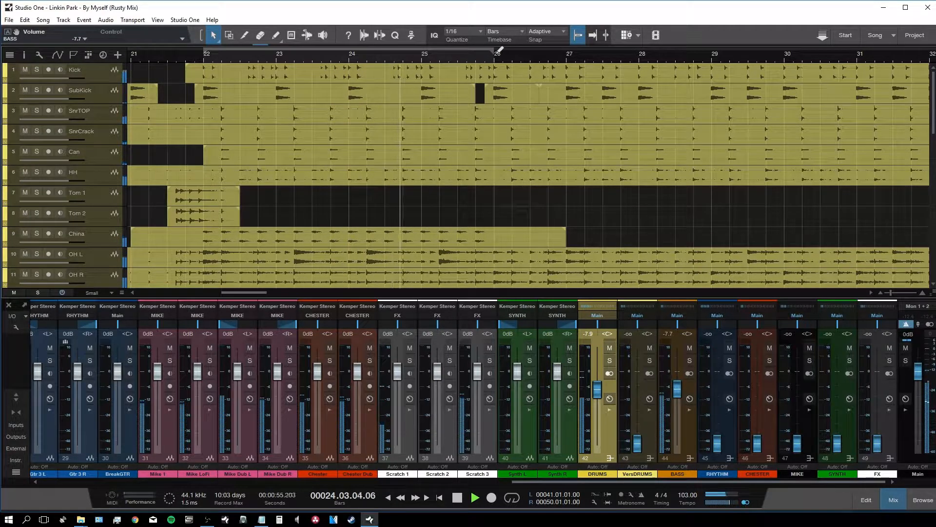
left_click_drag(730, 435, 724, 387)
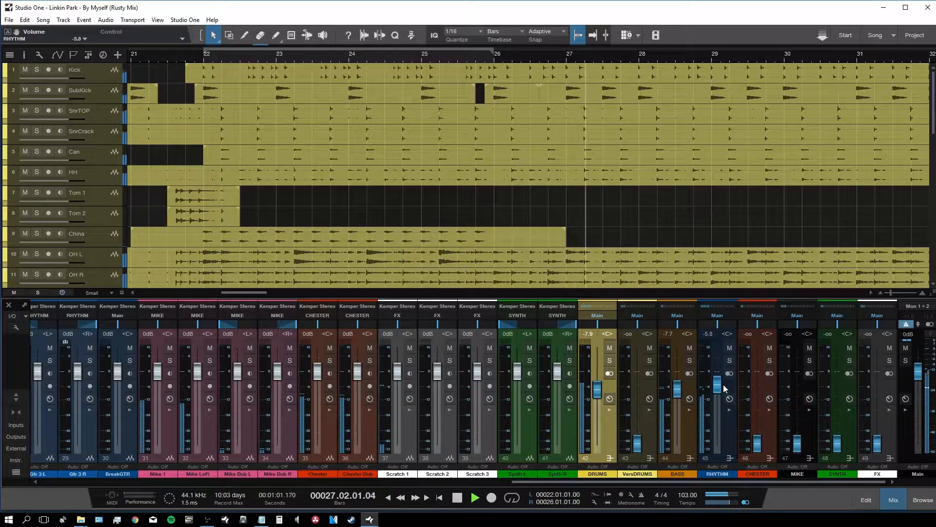
left_click_drag(758, 452, 761, 385)
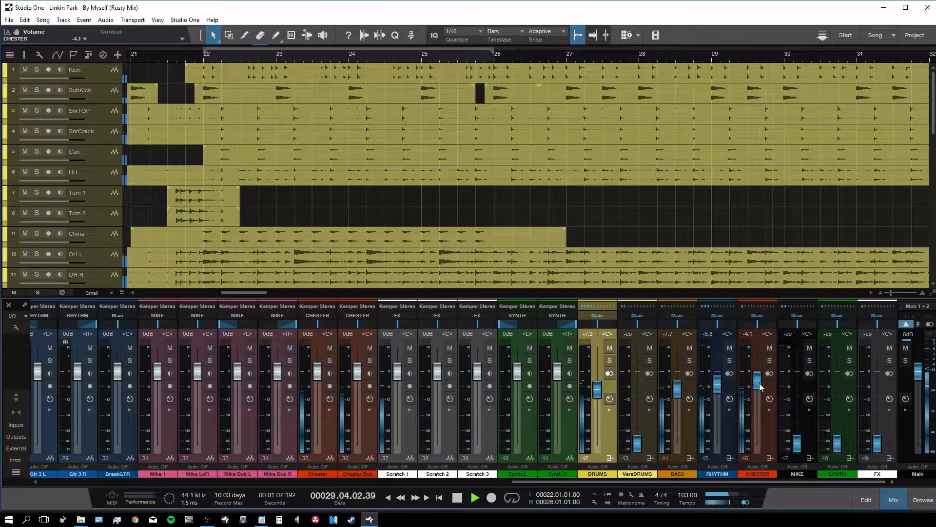
left_click_drag(797, 445, 799, 380)
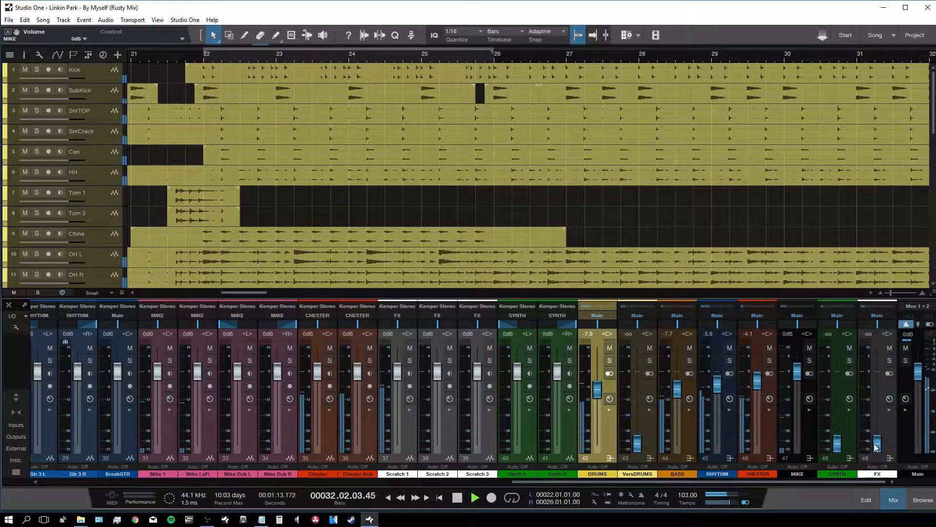
left_click_drag(877, 443, 878, 402)
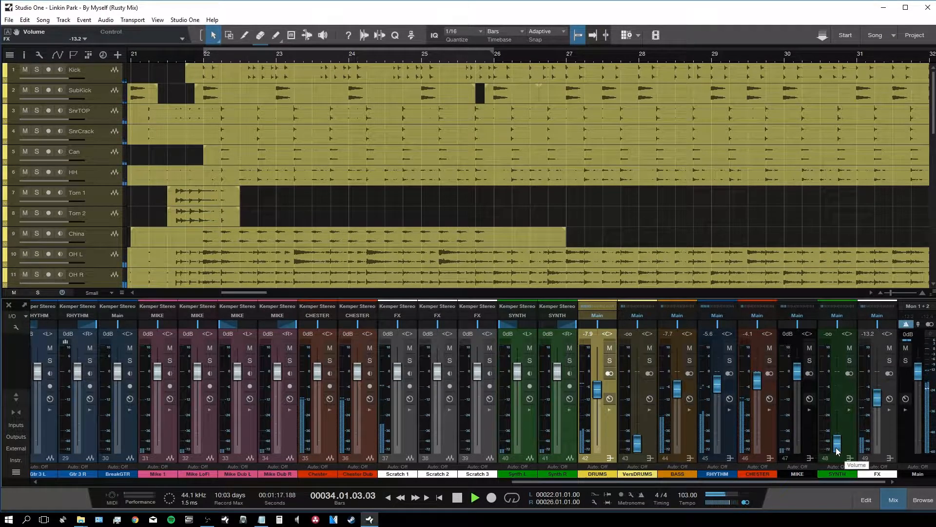
key("space")
scroll(490, 254, "down", 6)
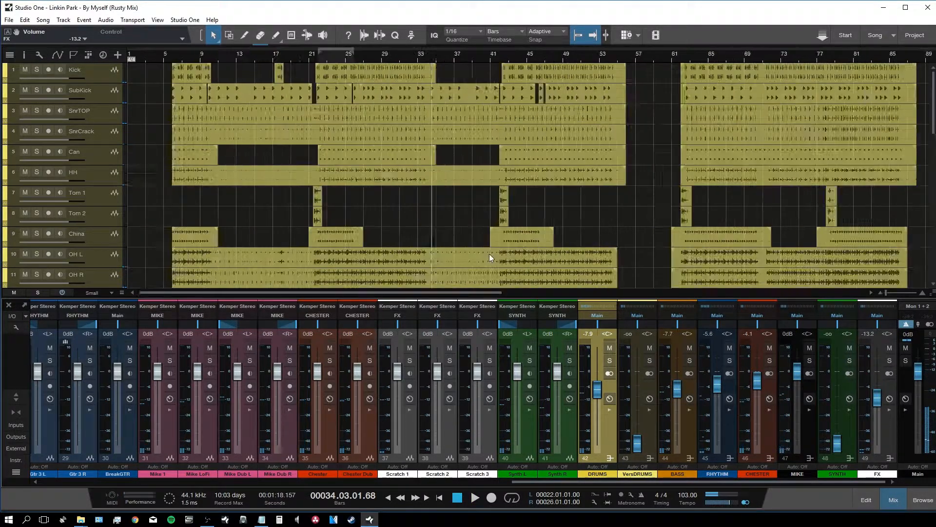
Step: Enable the bar 22–26 loop from bar 23 and scroll the console to the Kick channel
key("comma")
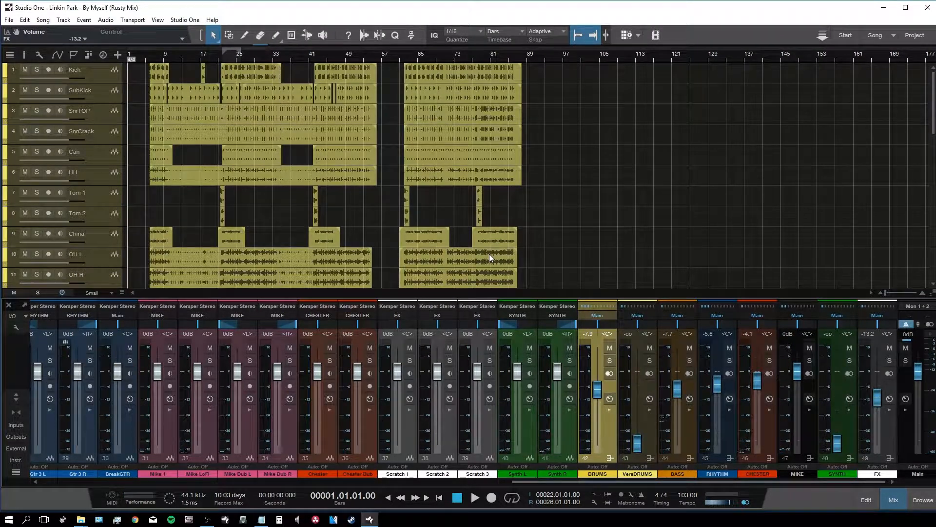
left_click(227, 59)
key("slash")
scroll(226, 60, "up", 3)
scroll(226, 59, "up", 4)
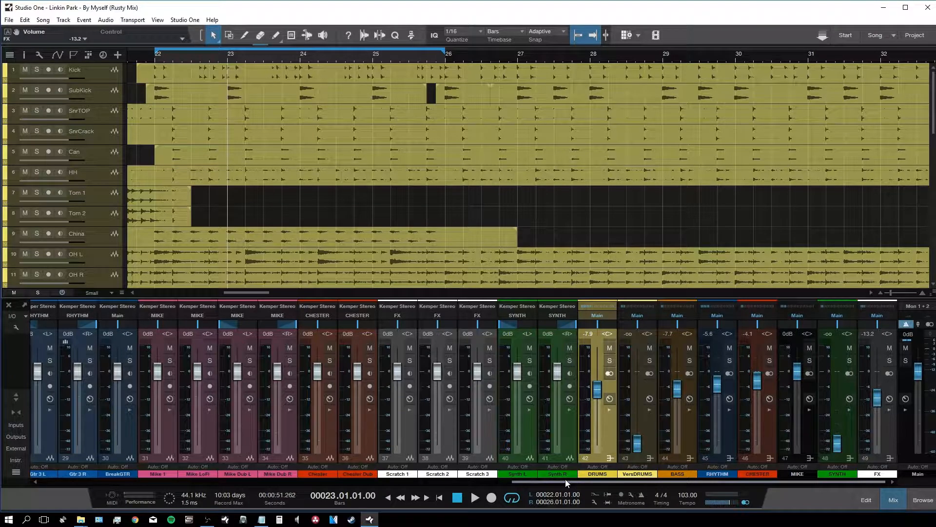
left_click_drag(566, 482, 53, 450)
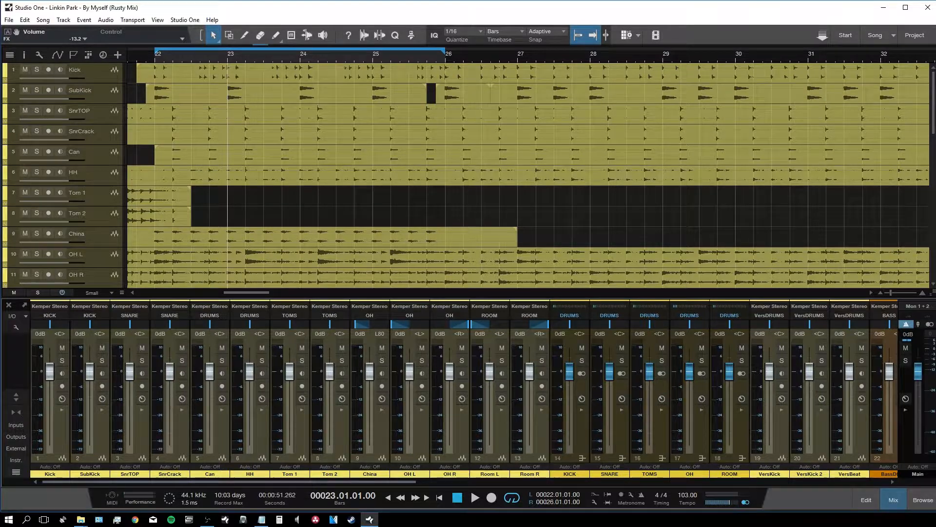
Step: Set the Main bus L1 Limiter threshold to -2.4 dB and solo the Kick channel
double_click(935, 358)
left_click(914, 414)
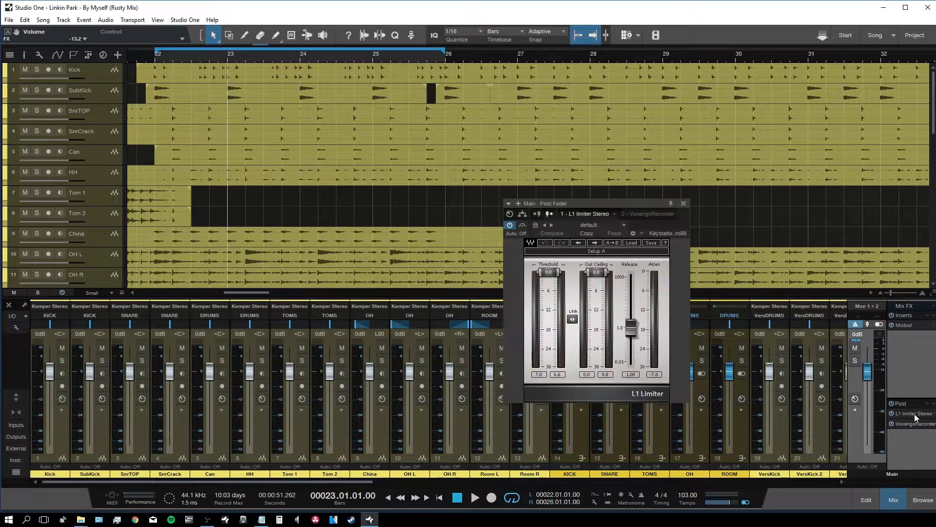
left_click_drag(549, 276, 548, 280)
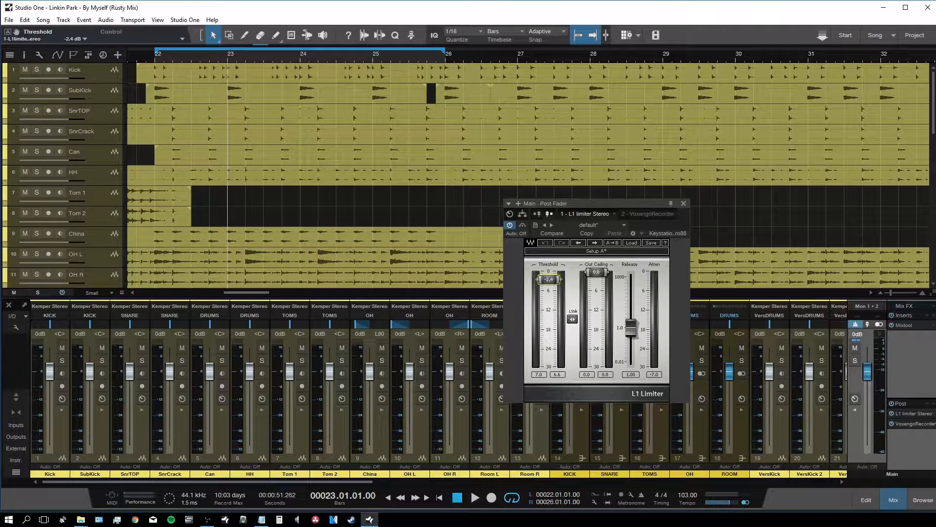
left_click(684, 203)
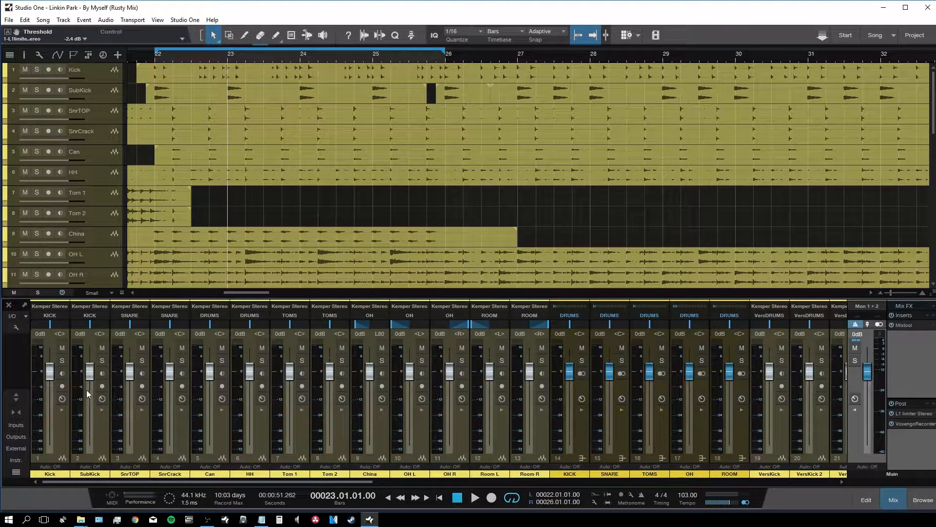
left_click(63, 364)
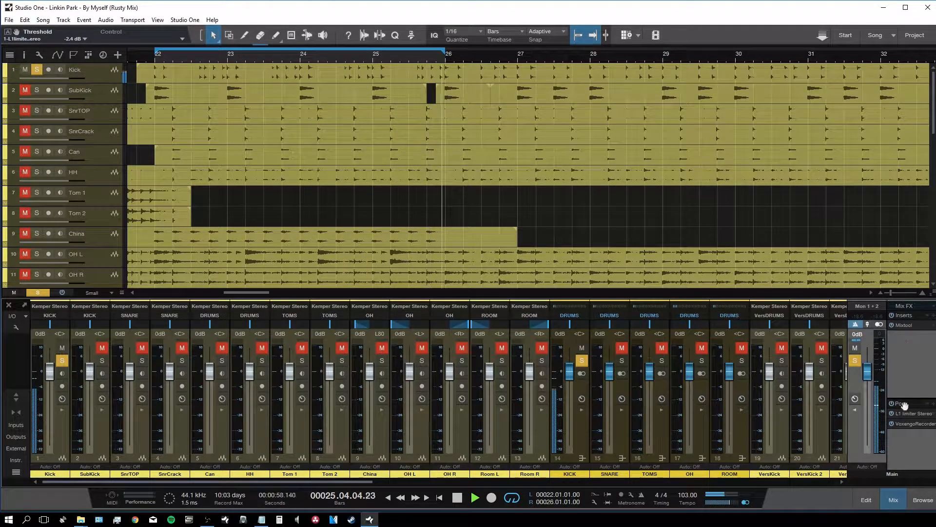
Step: Drop the Main L1 Limiter threshold to -13.1 dB and expand the Kick mixer strip
double_click(915, 415)
left_click_drag(549, 279, 549, 319)
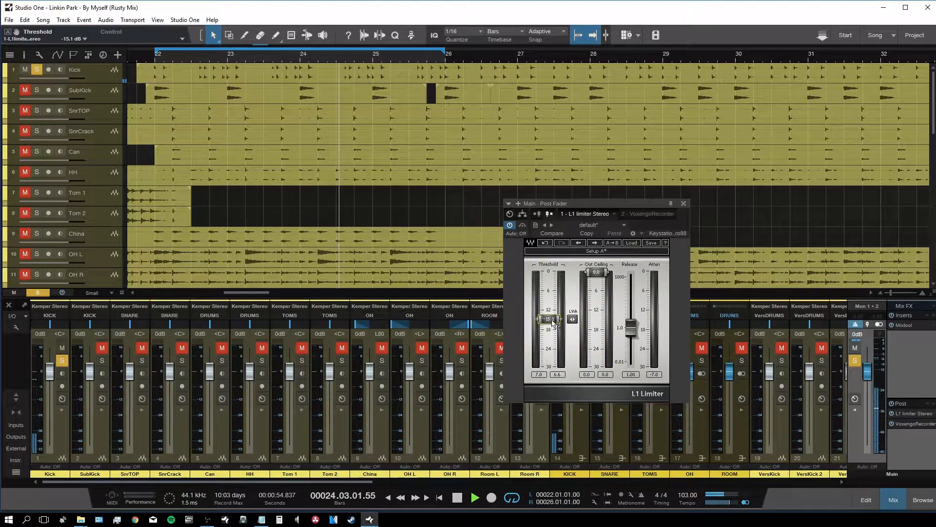
left_click(683, 203)
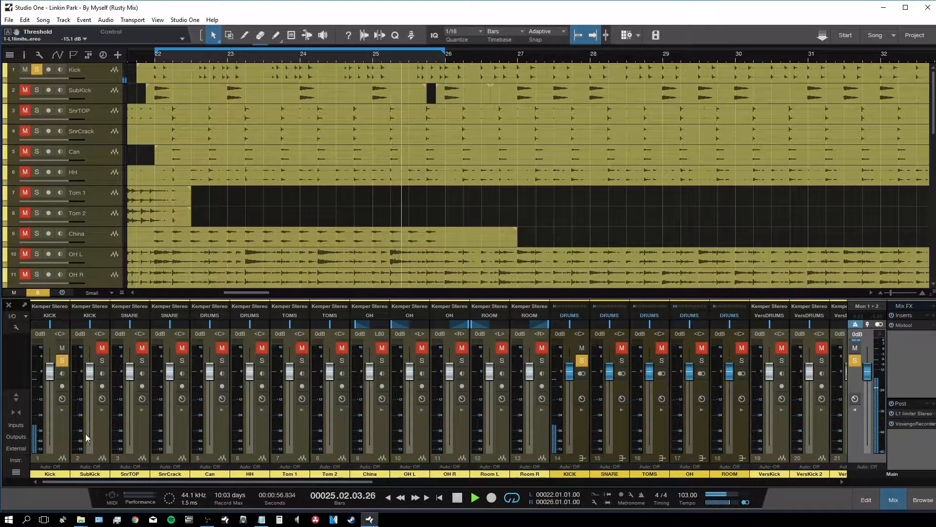
double_click(63, 435)
Step: Insert SSLChannel Stereo on the Kick channel, found by searching 'ssl' in Effects
key("F5")
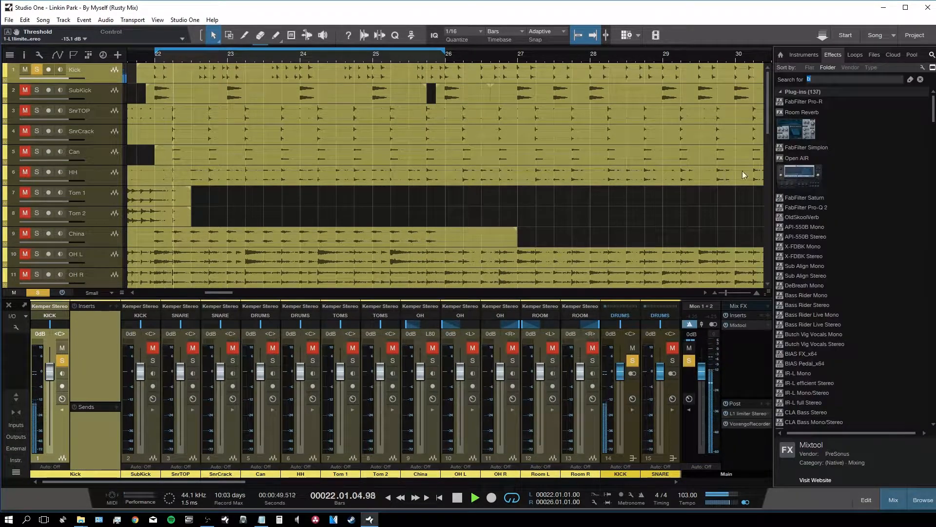
type("s")
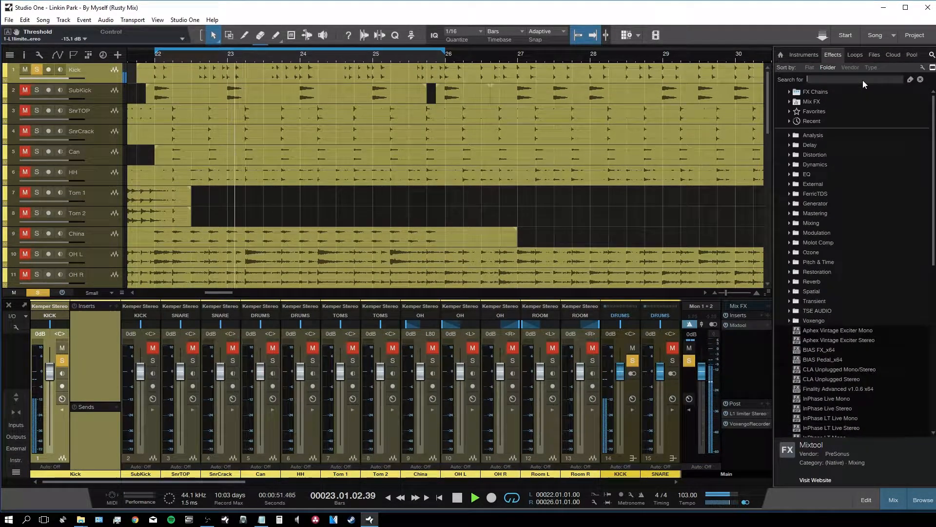
type("sl")
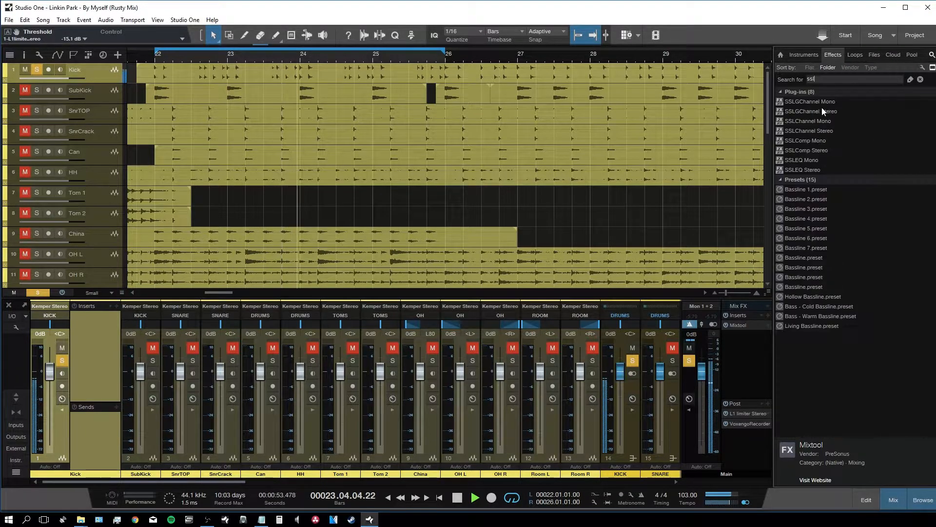
left_click_drag(812, 133, 98, 356)
left_click(920, 80)
key("F5")
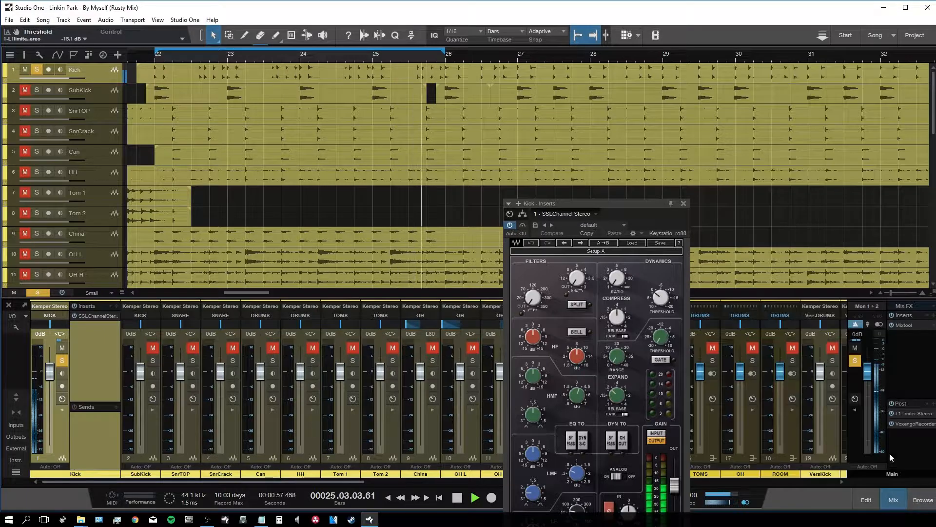
left_click_drag(632, 198, 645, 97)
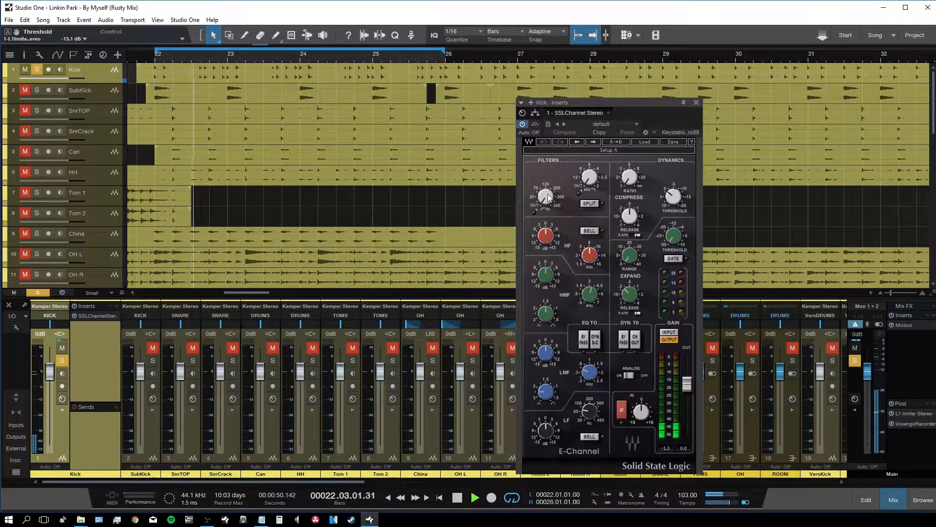
Step: Engage the SSL high-pass filter and set it to 30 Hz
left_click_drag(545, 201, 546, 188)
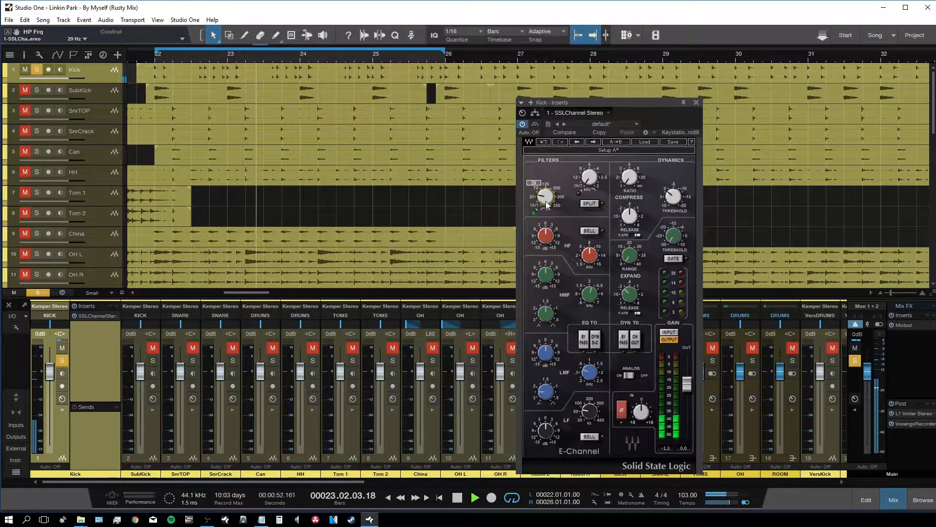
key("space")
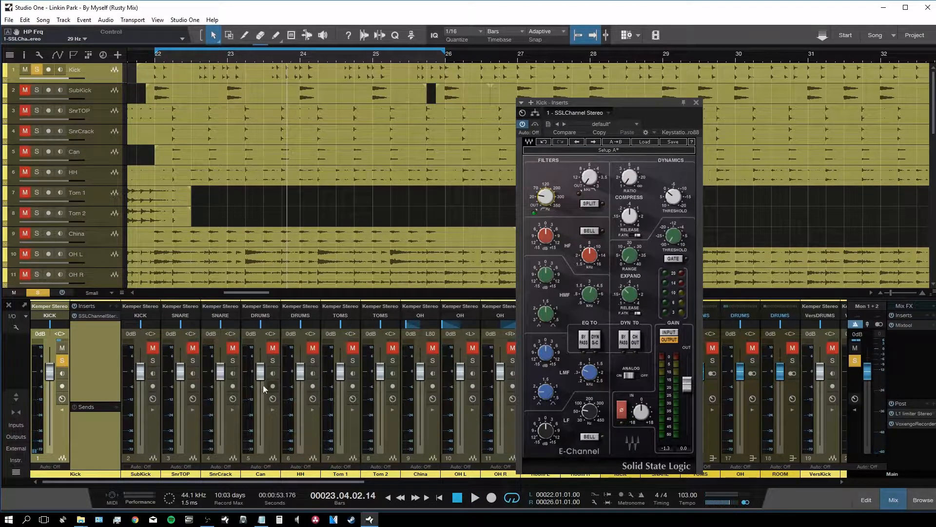
key("space")
mouse_move(551, 198)
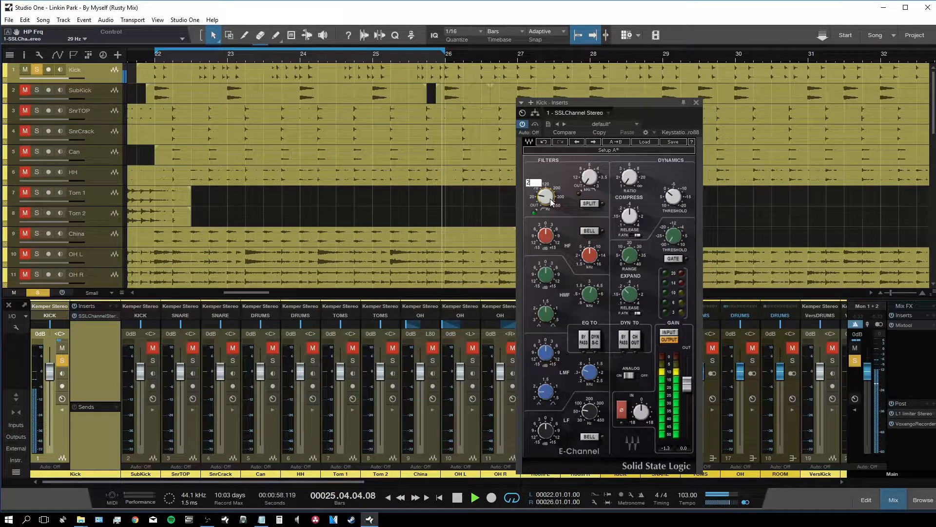
type("30")
key("Return")
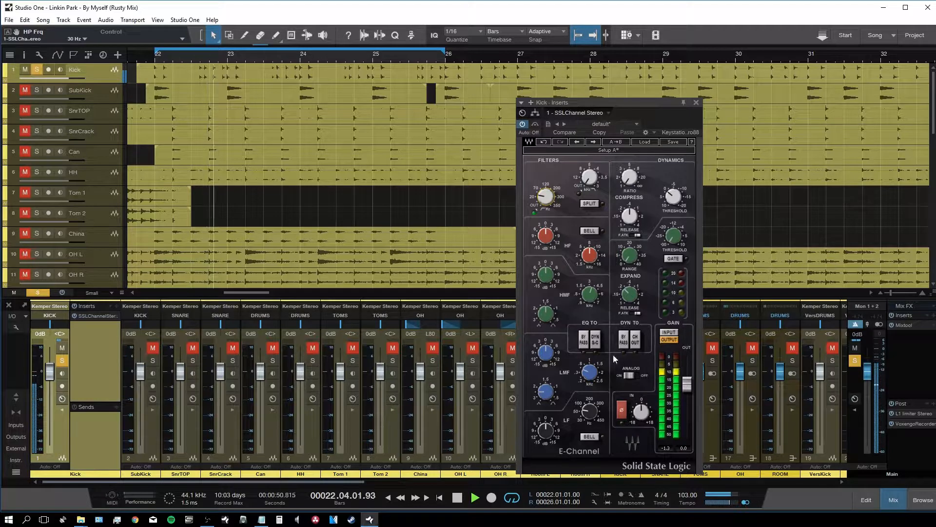
left_click_drag(586, 104, 587, 86)
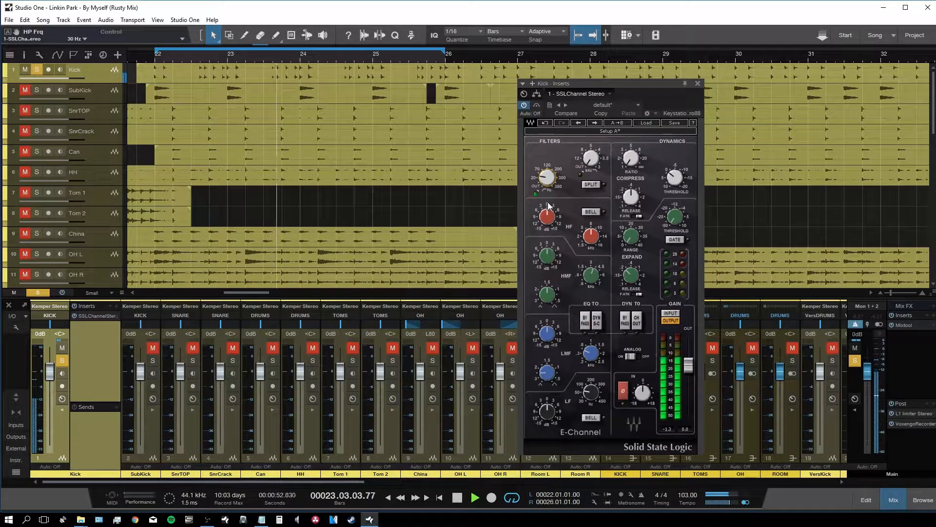
Step: Set HF frequency to about 14 kHz, HMF Q to 2.21 and HMF frequency to about 2.68 kHz
left_click_drag(591, 236, 548, 219)
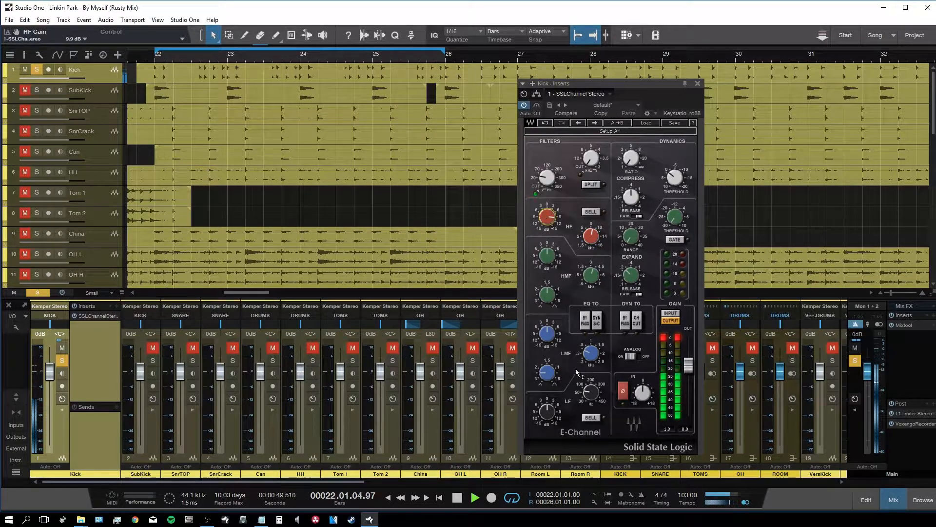
left_click_drag(548, 295, 548, 307)
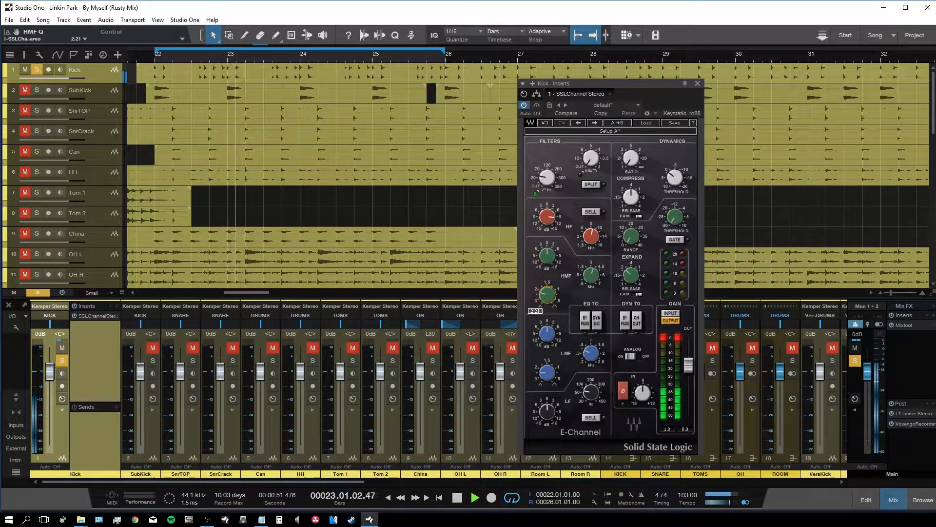
mouse_move(554, 254)
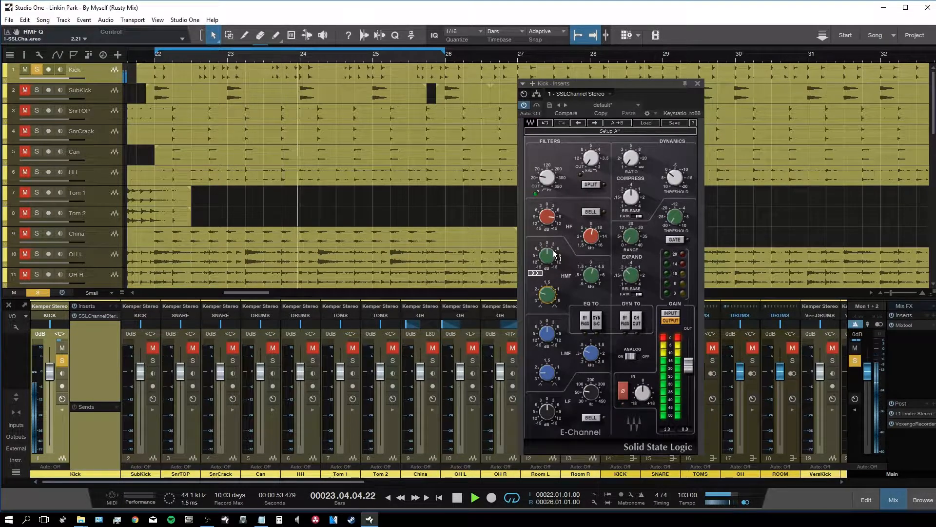
left_click_drag(599, 280, 599, 279)
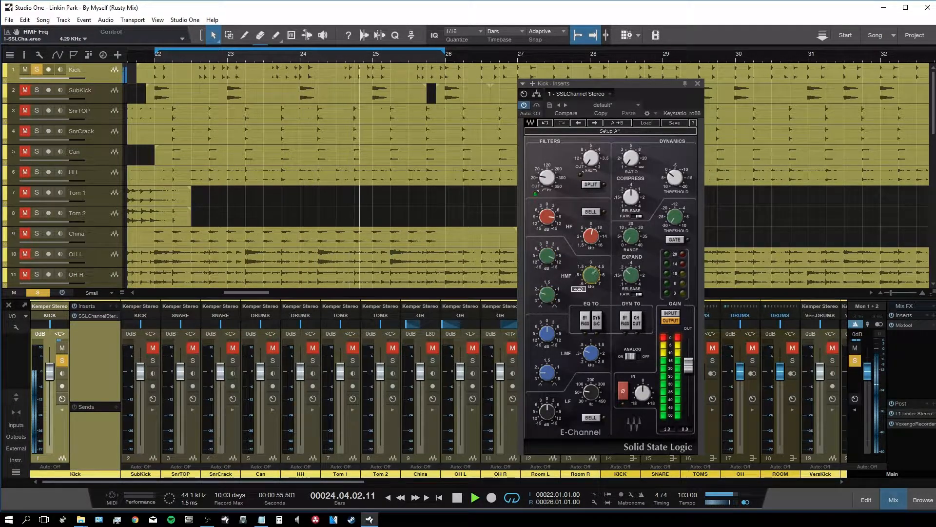
left_click_drag(591, 275, 592, 276)
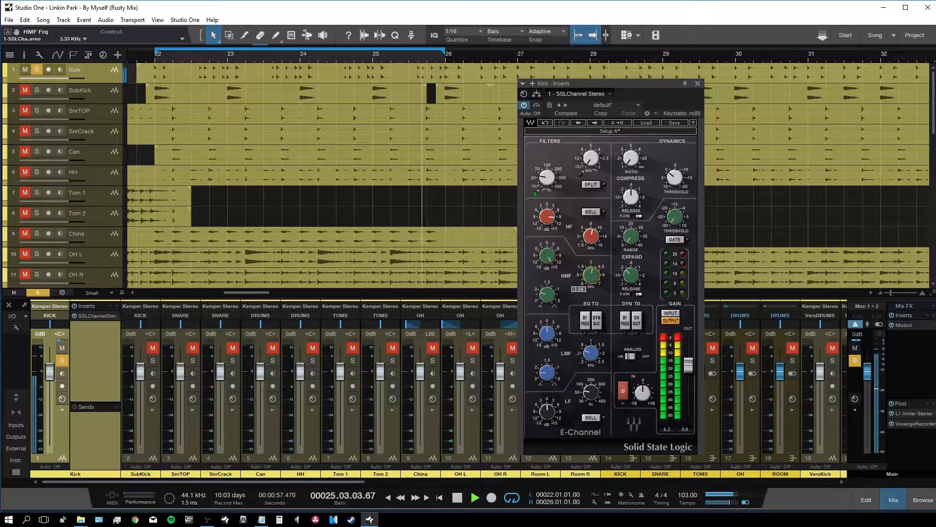
left_click_drag(591, 275, 548, 256)
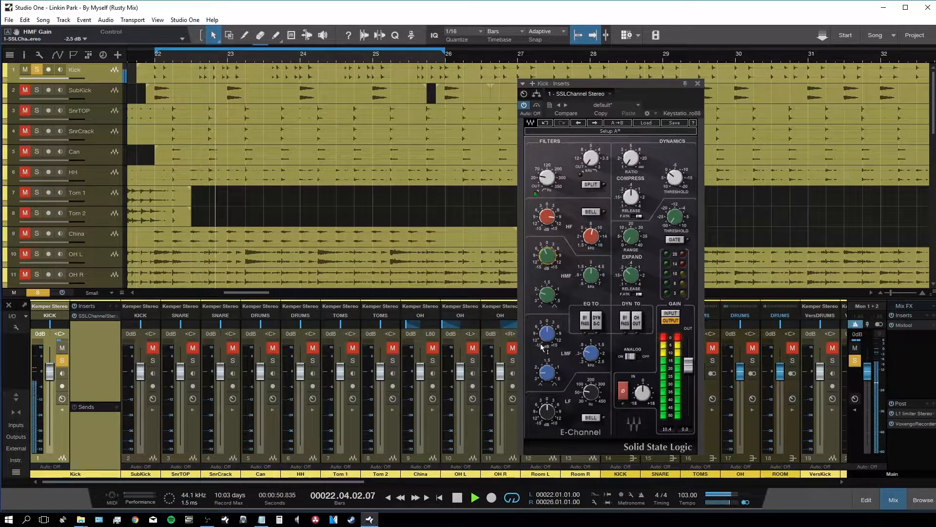
Step: Lower the LMF to 0.27 kHz with a gain cut, and switch the expander to gate mode
left_click(591, 353)
left_click_drag(592, 353, 591, 356)
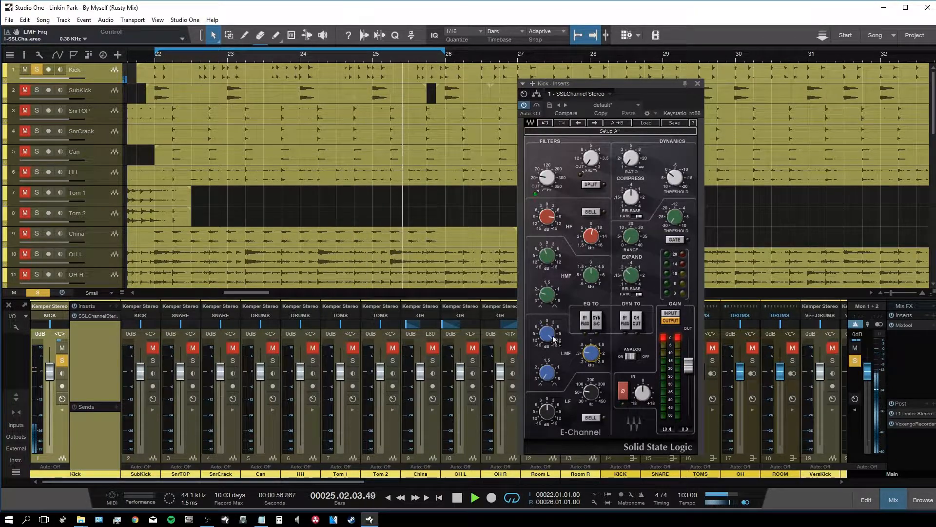
left_click_drag(547, 334, 547, 360)
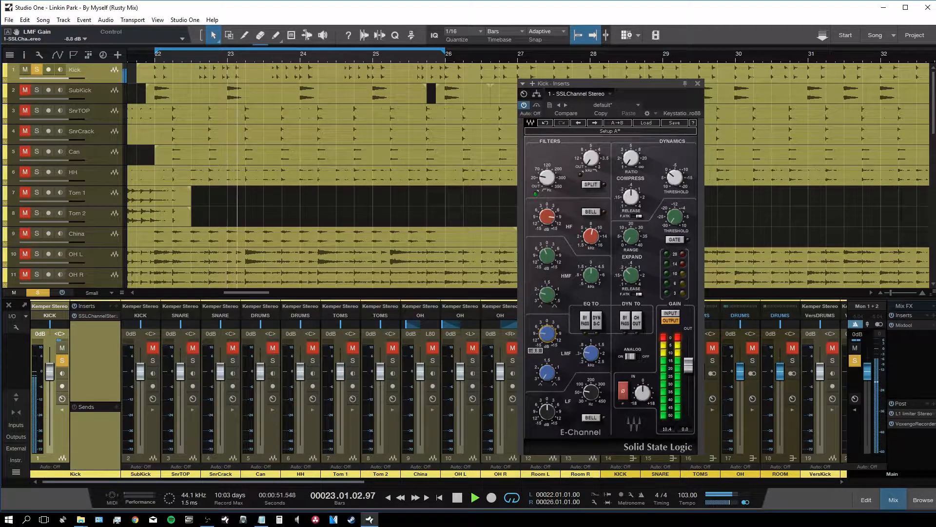
left_click(675, 240)
mouse_move(676, 218)
left_mouse_down()
mouse_move(676, 198)
mouse_move(672, 233)
left_mouse_up()
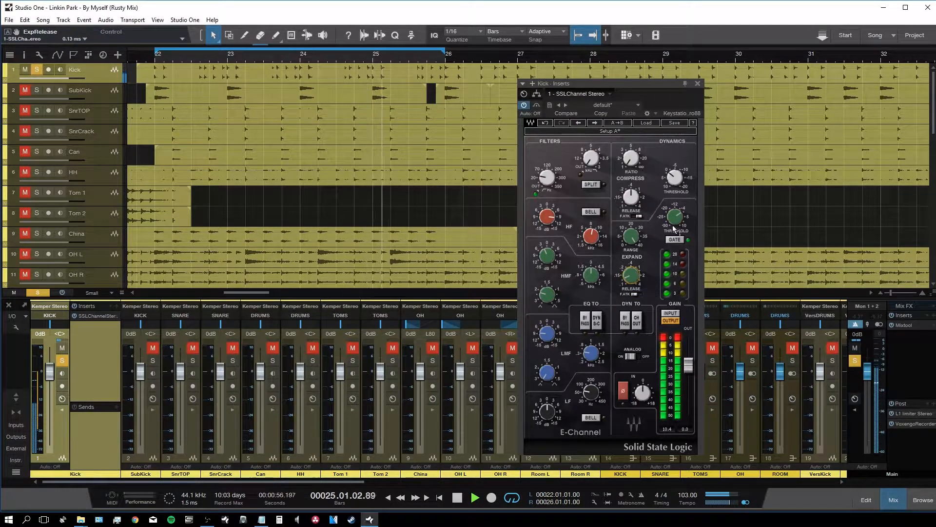
mouse_move(680, 221)
left_mouse_down()
mouse_move(680, 203)
mouse_move(679, 230)
mouse_move(679, 219)
left_mouse_up()
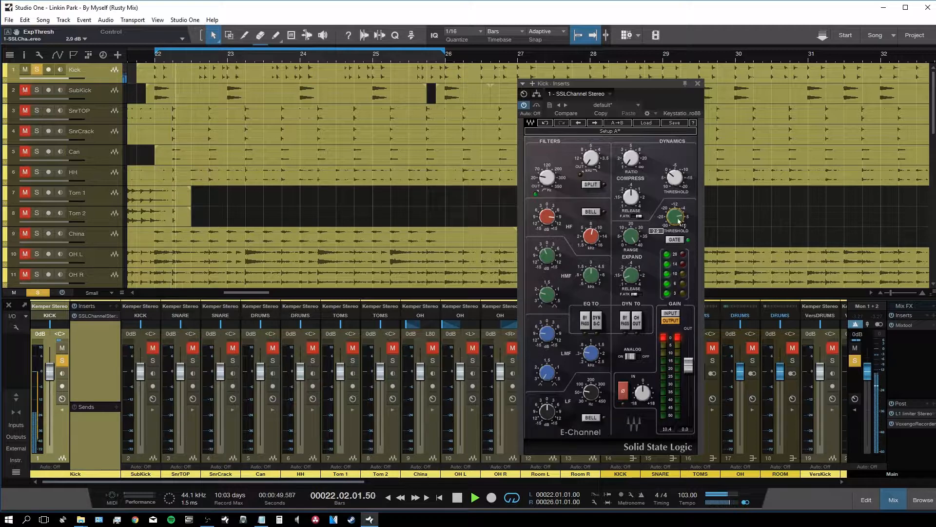
left_click(634, 294)
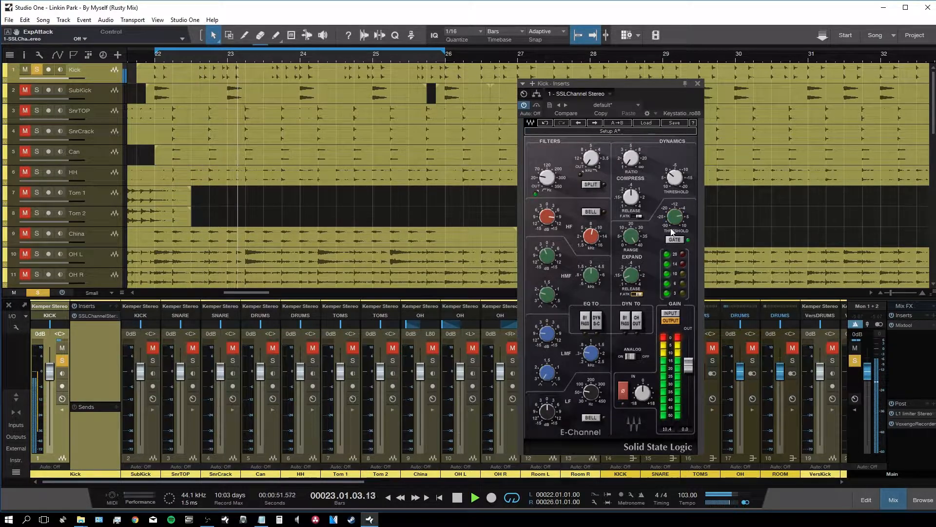
left_click(632, 236)
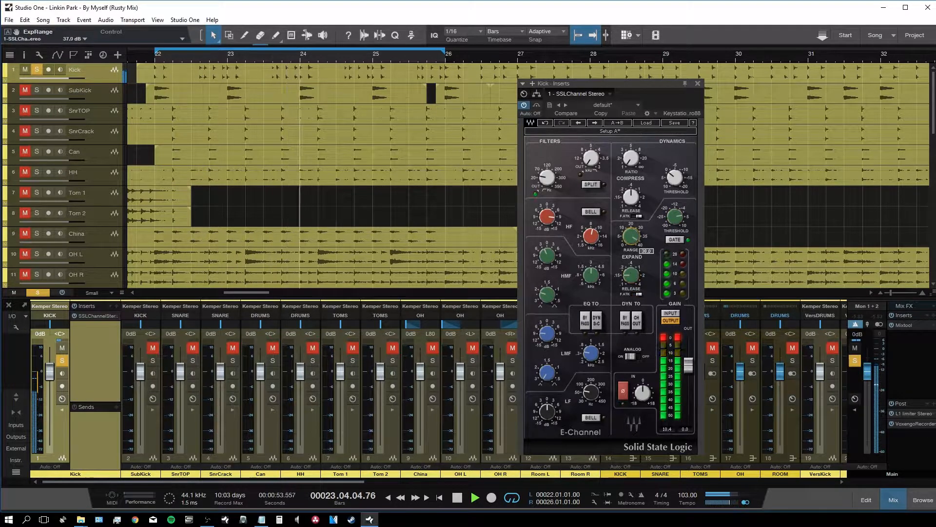
left_click_drag(634, 236, 634, 237)
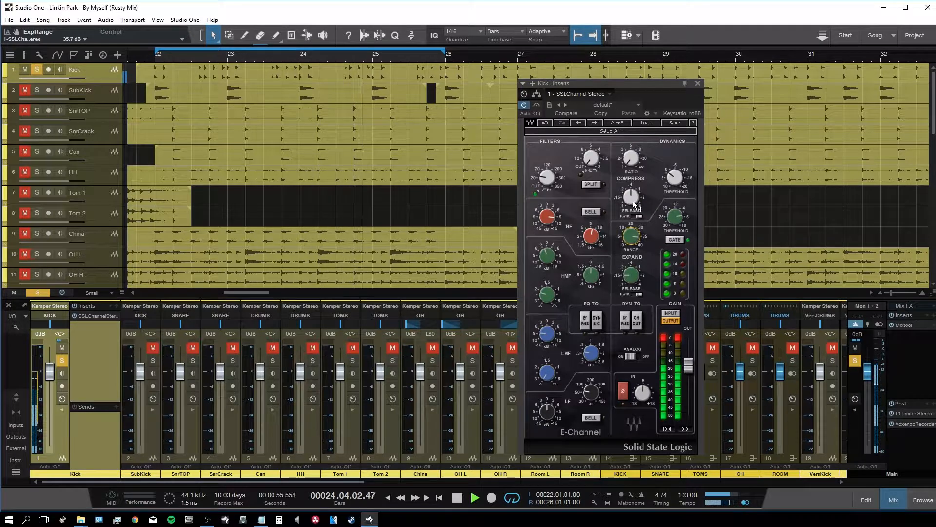
left_click(630, 157)
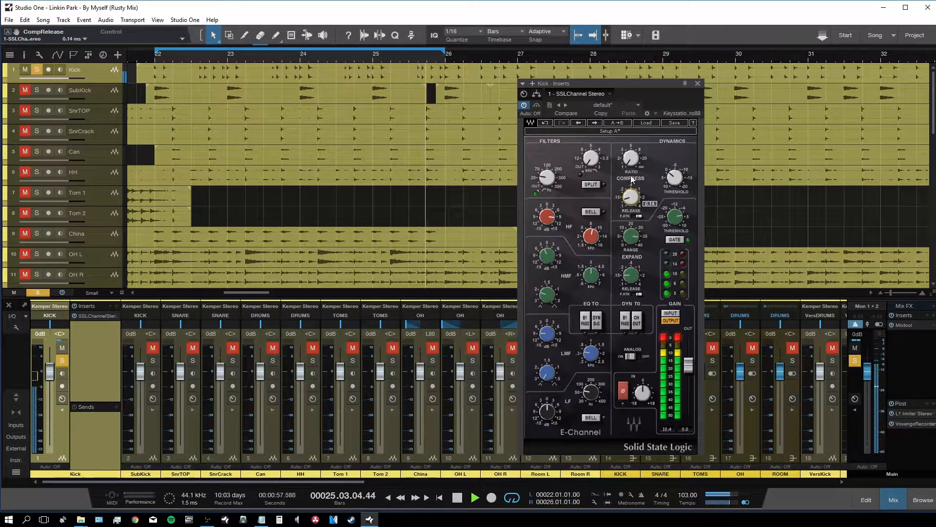
left_click_drag(630, 157, 630, 141)
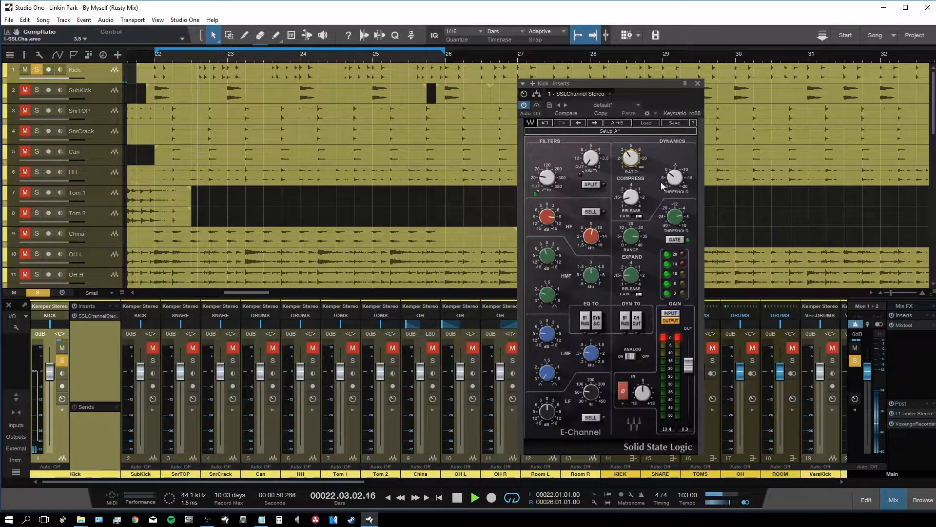
left_click(674, 177)
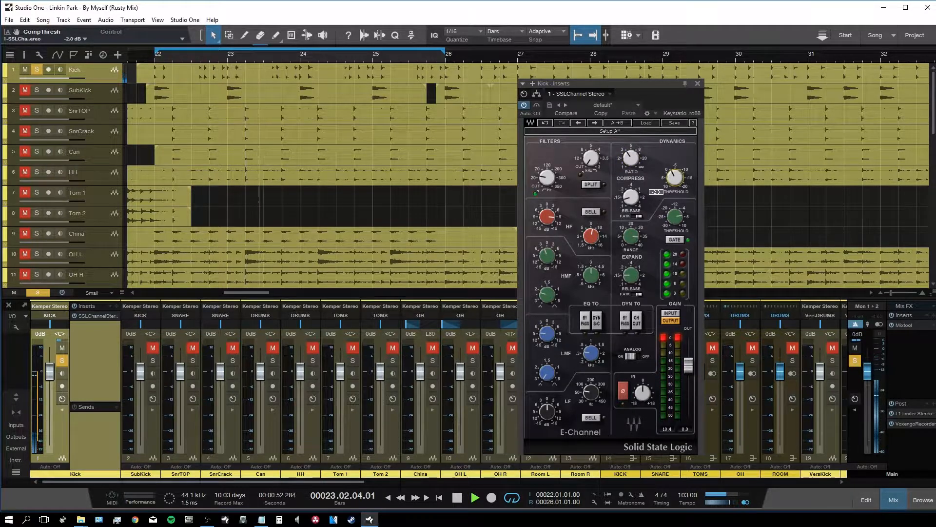
left_click(636, 356)
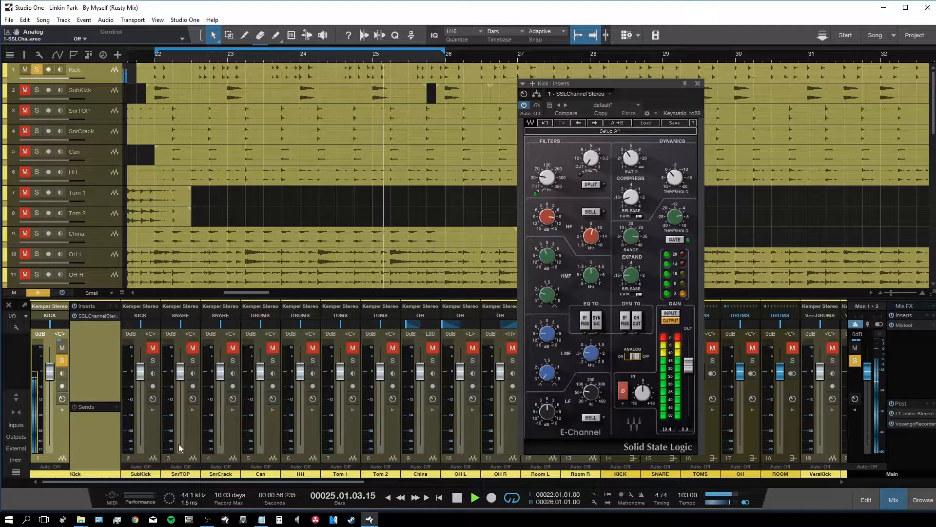
Step: Close the kick editor, solo SubKick and add a Pro EQ to its inserts
left_click(622, 458)
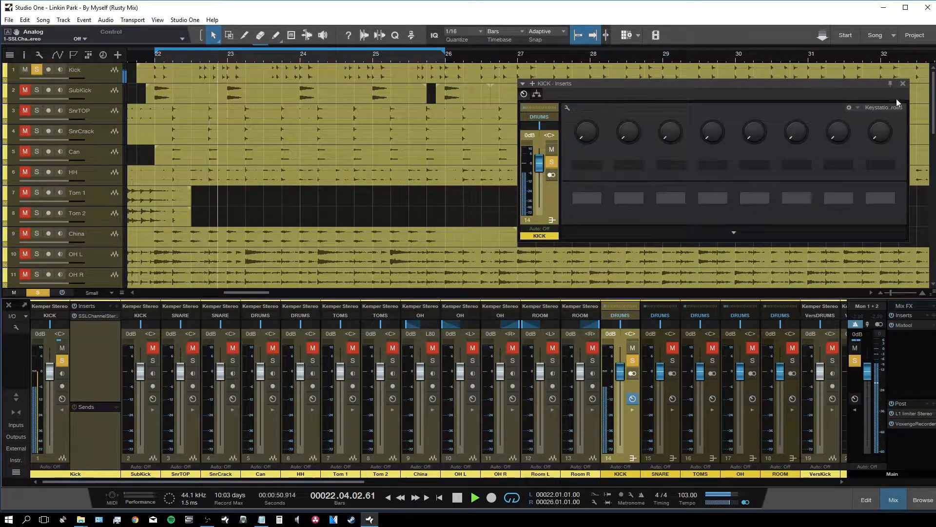
left_click(903, 83)
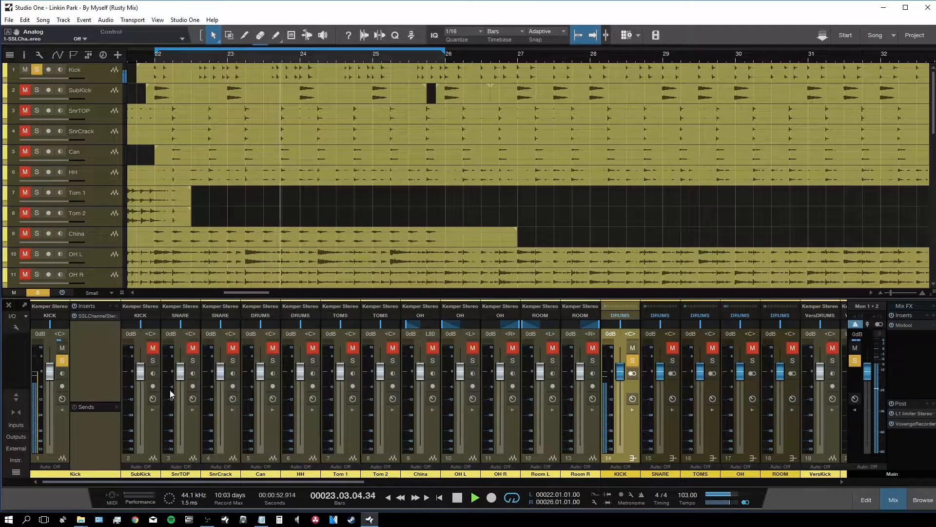
left_click(153, 360)
left_click(151, 437)
double_click(151, 437)
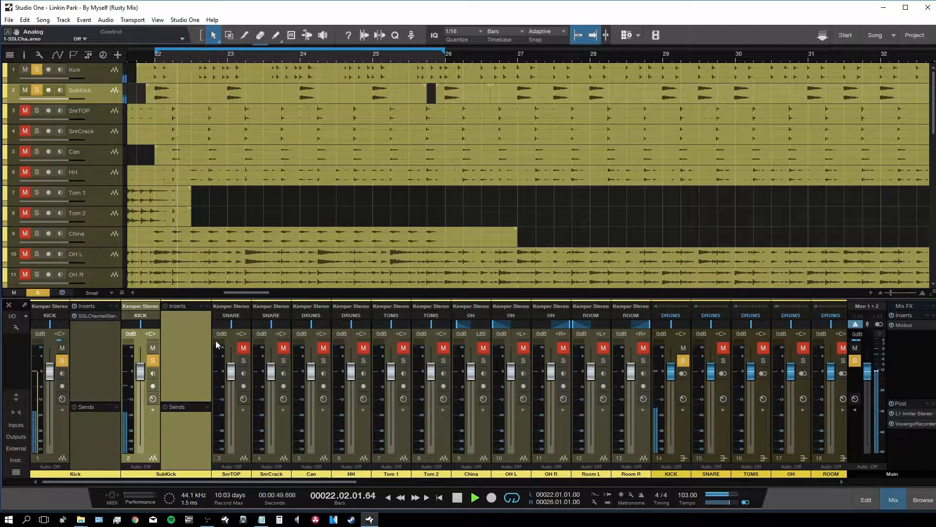
left_click(208, 309)
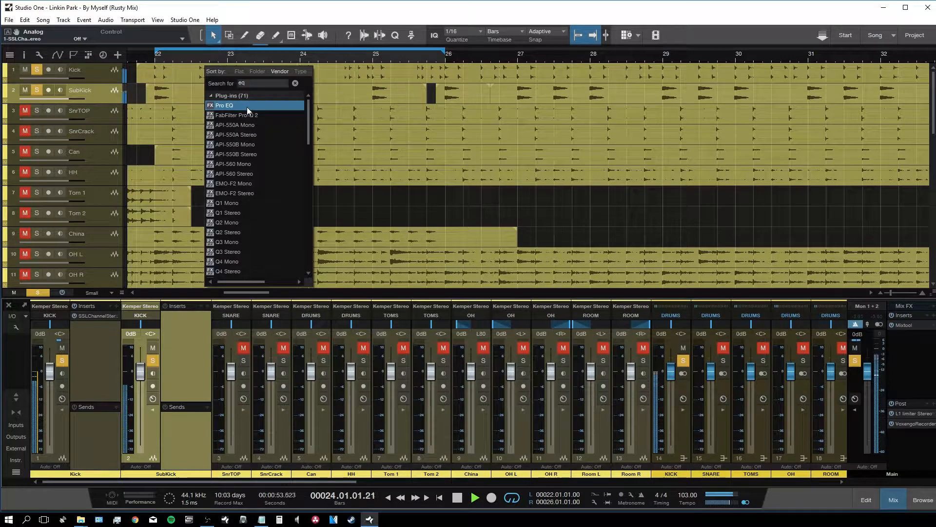
left_click(247, 107)
Step: Set the Pro EQ high-cut to 24dB/Oct at 100 Hz
left_click(788, 315)
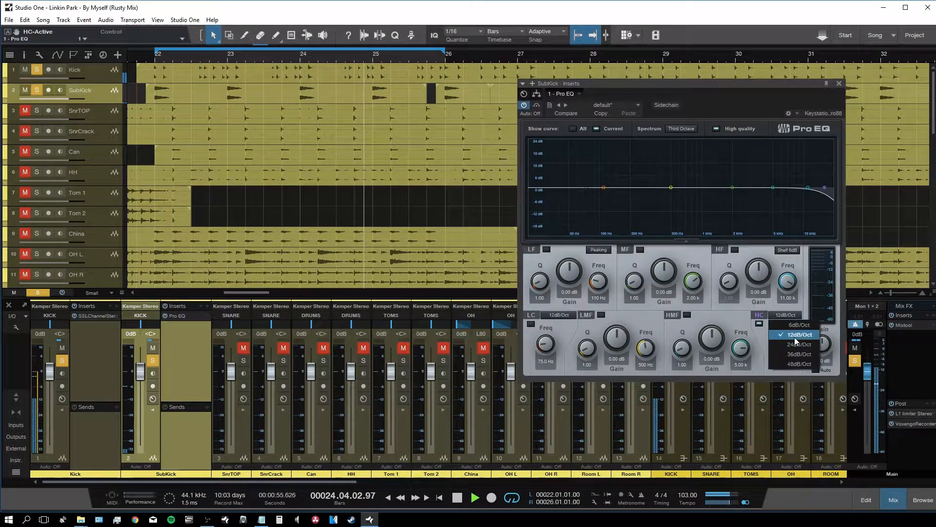
left_click(786, 360)
left_click(786, 362)
type("100")
key("Return")
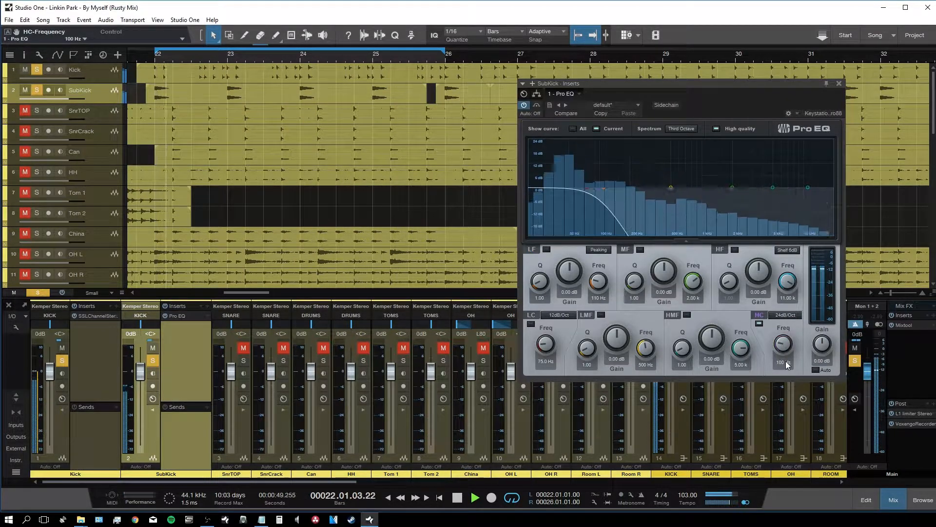
Step: Enable the low-cut at 24dB/Oct and 35 Hz, then close the EQ and select Kick
left_click(531, 324)
left_click(559, 314)
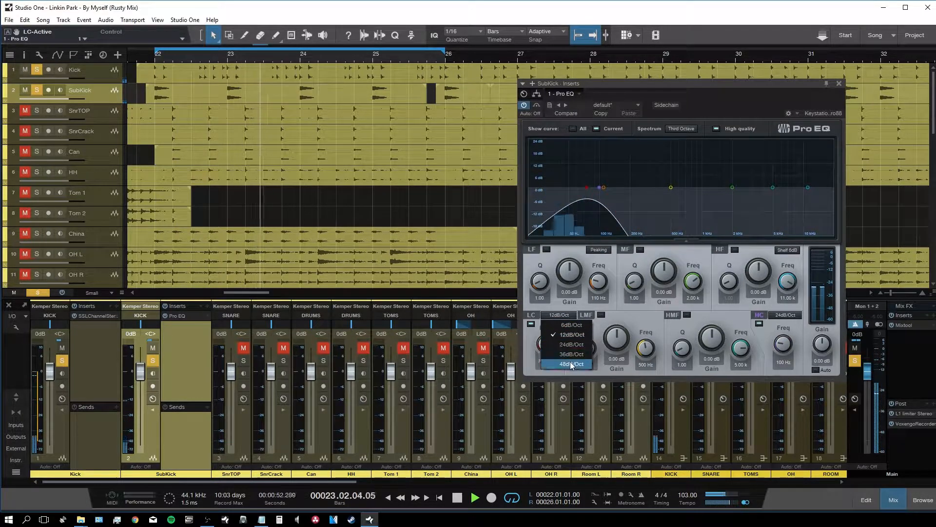
left_click(573, 345)
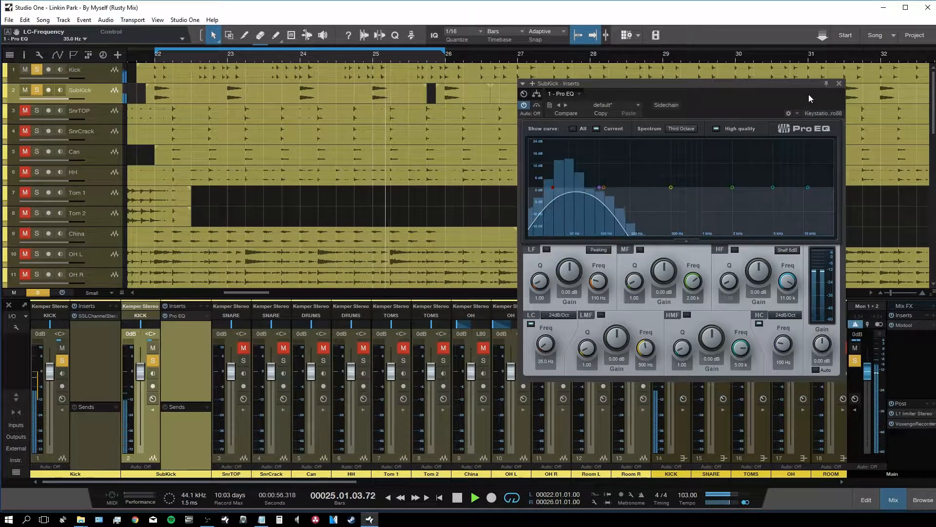
left_click(838, 84)
left_click(100, 380)
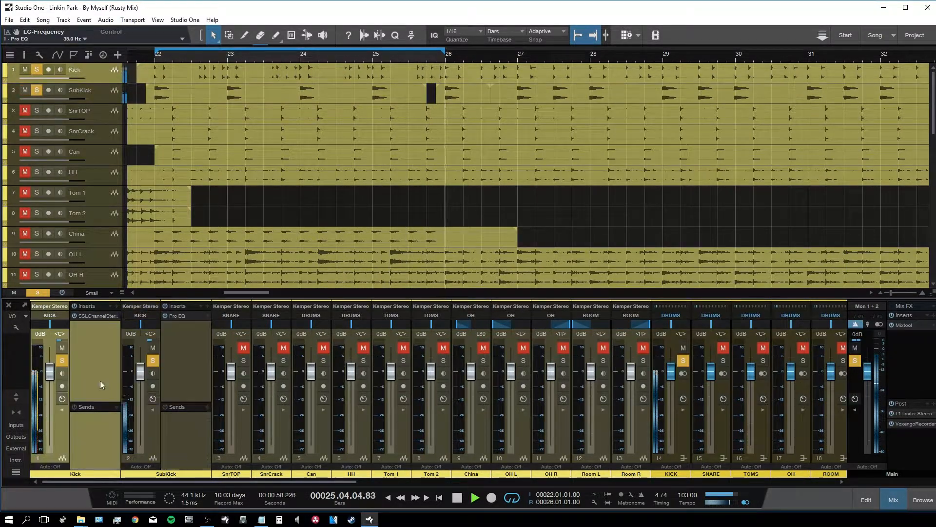
Step: Insert API-2500 Mono from Effects > Dynamics on the KICK bus
left_click(581, 433)
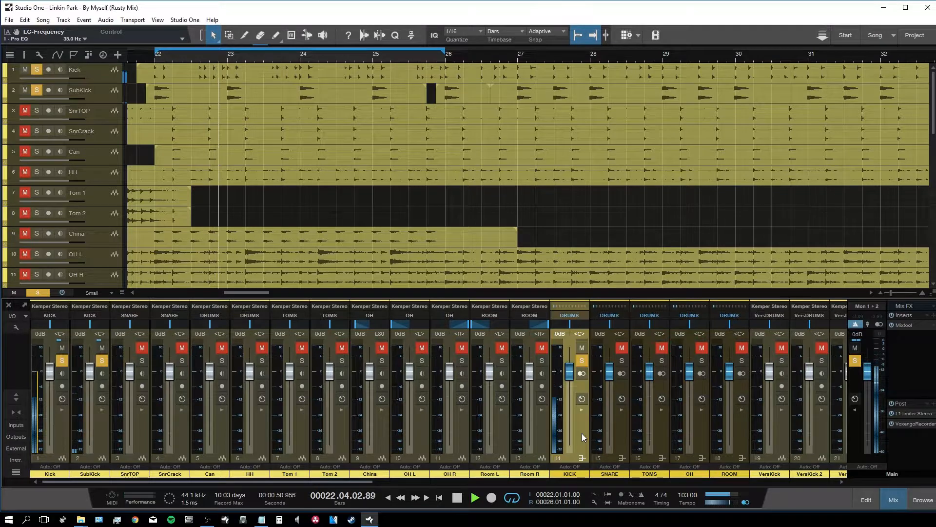
key("F5")
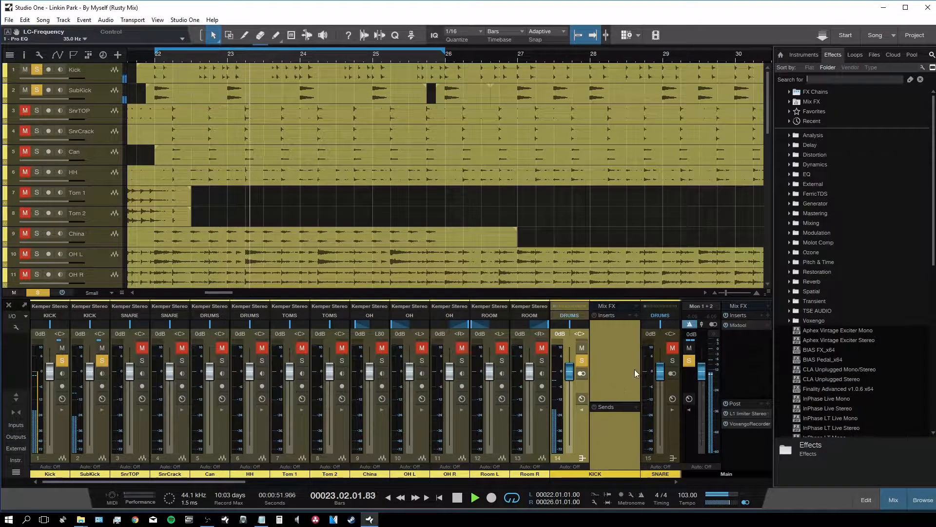
left_click(790, 164)
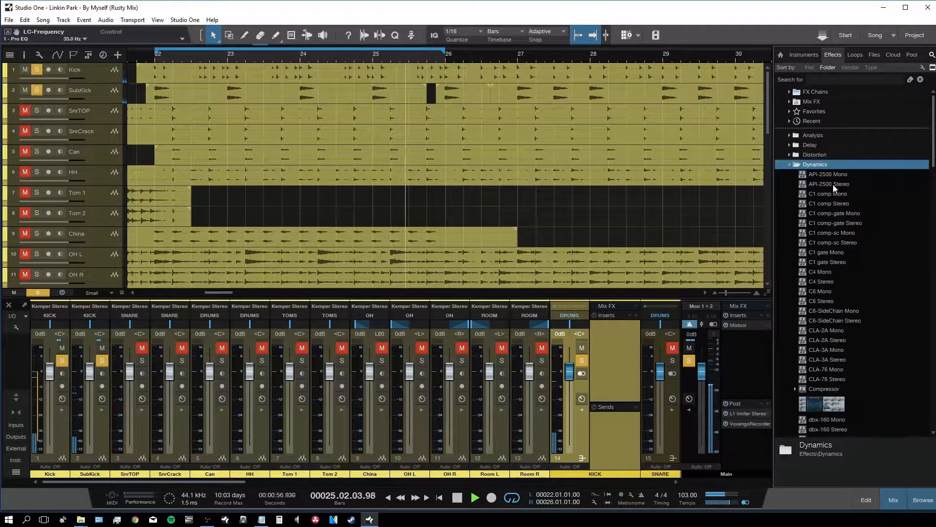
left_click_drag(829, 174, 610, 367)
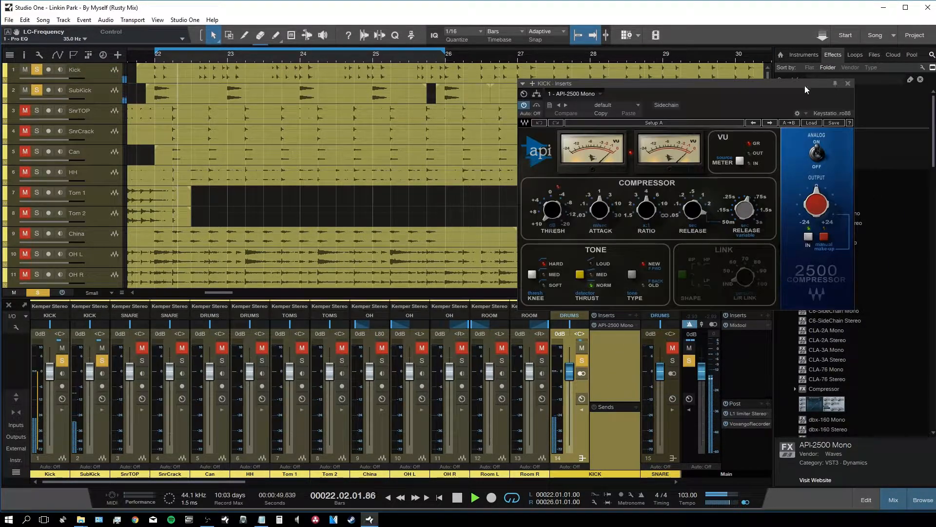
left_click_drag(805, 86, 674, 105)
left_click(788, 164)
left_click(923, 500)
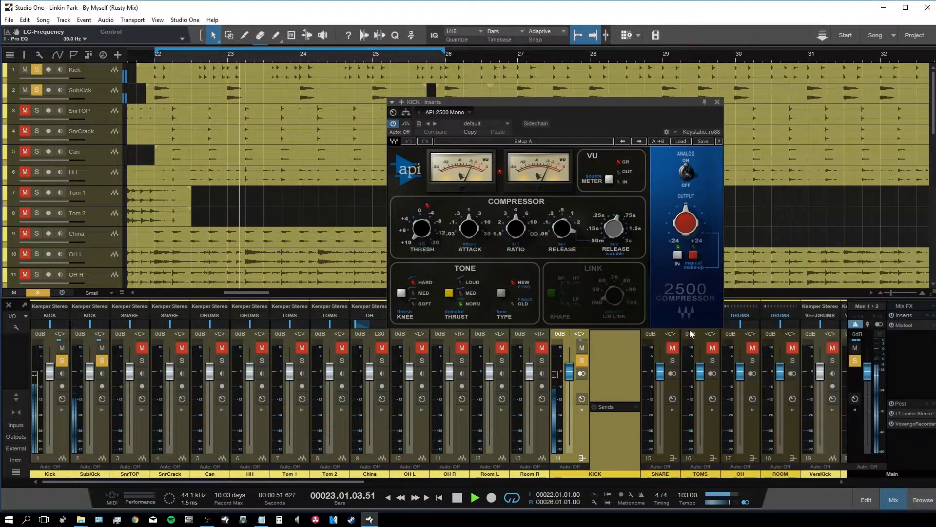
Step: Dial in the API-2500 attack, ratio, 0.1 s release and 7.11 dB threshold, then close it
left_click_drag(469, 228, 462, 210)
left_click_drag(512, 229, 544, 226)
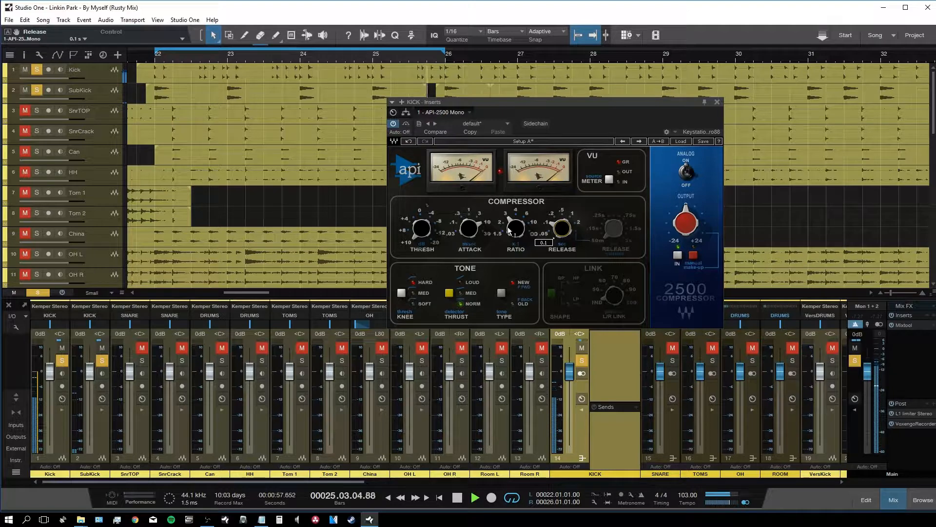
left_click_drag(427, 235, 427, 227)
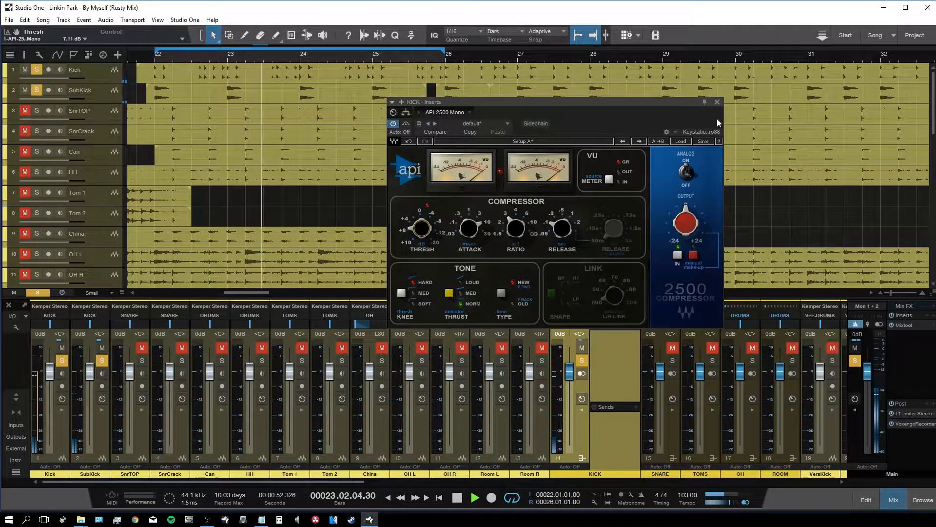
left_click(717, 103)
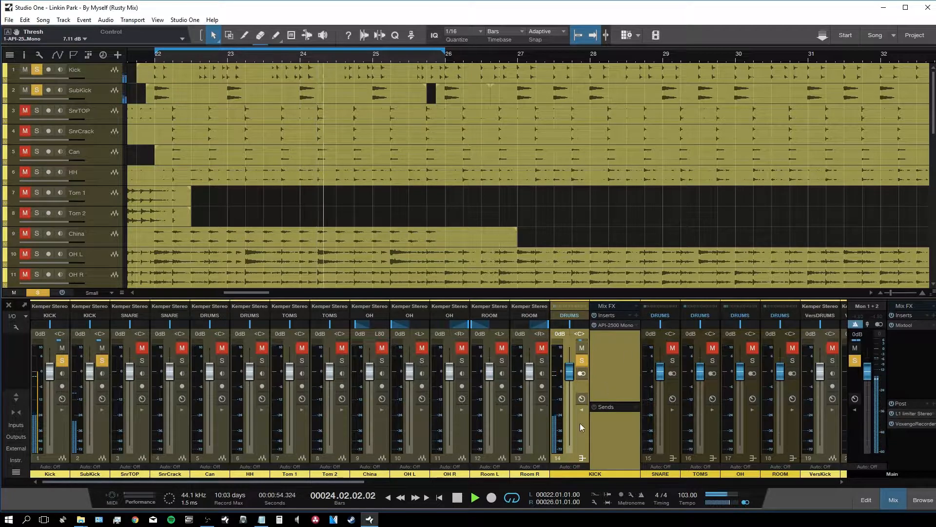
Step: Collapse the KICK inserts, unsolo the KICK bus and solo the OH overhead bus
left_click(587, 443)
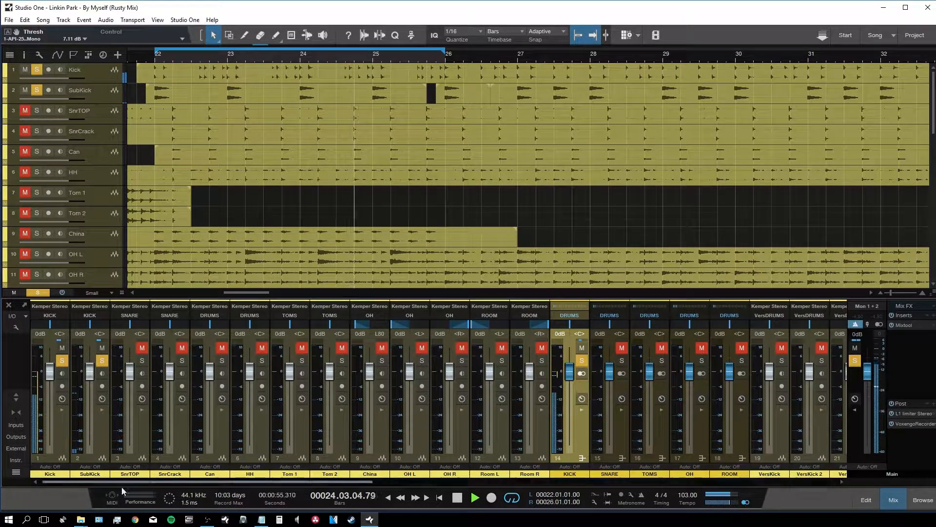
left_click(581, 361)
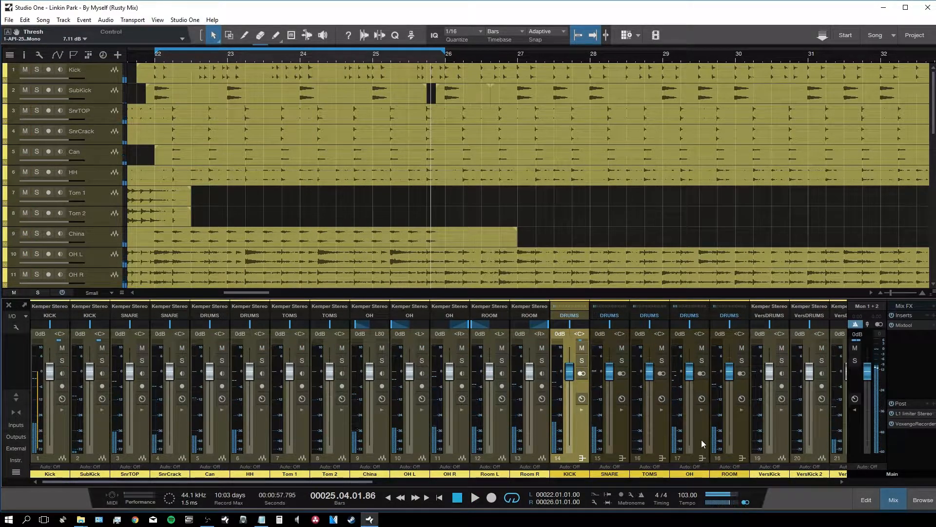
left_click(701, 360)
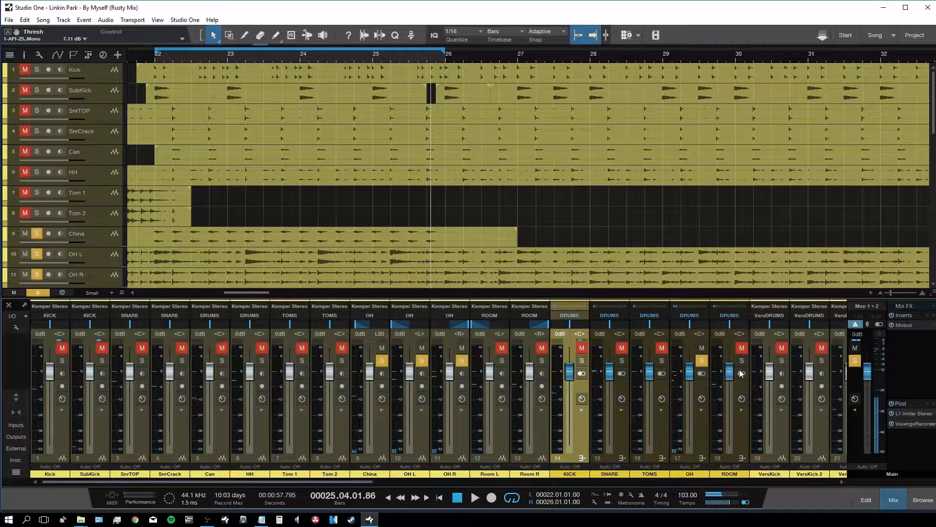
Step: Raise the master L1 Limiter threshold to about -8.7 dB and restart playback from bar 22
left_click(915, 414)
left_click_drag(551, 320, 549, 299)
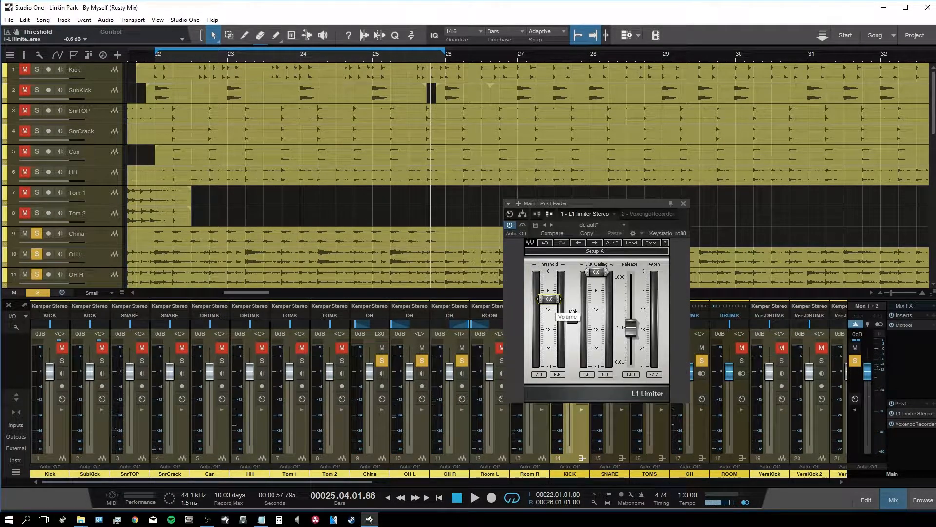
left_click(683, 203)
key("space")
Step: Insert an SSLChannel Stereo on the OH bus
left_click(702, 458)
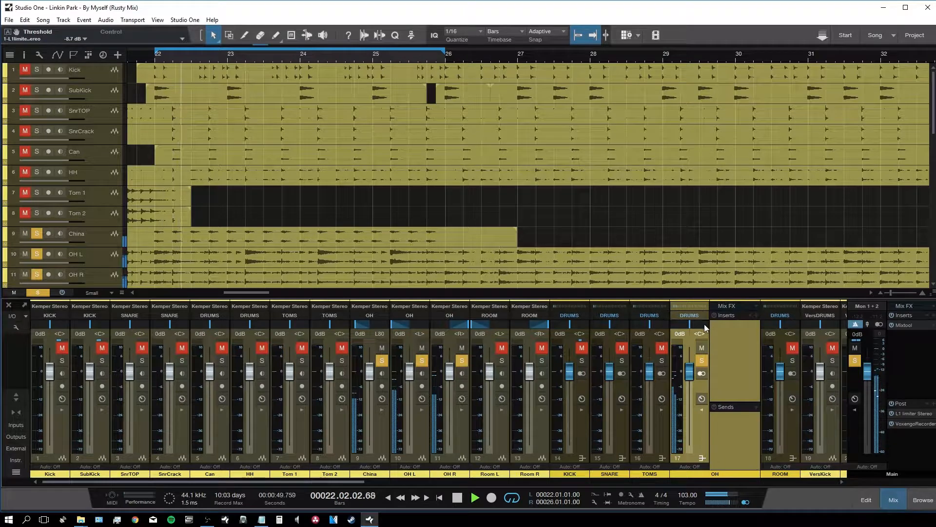
left_click(756, 316)
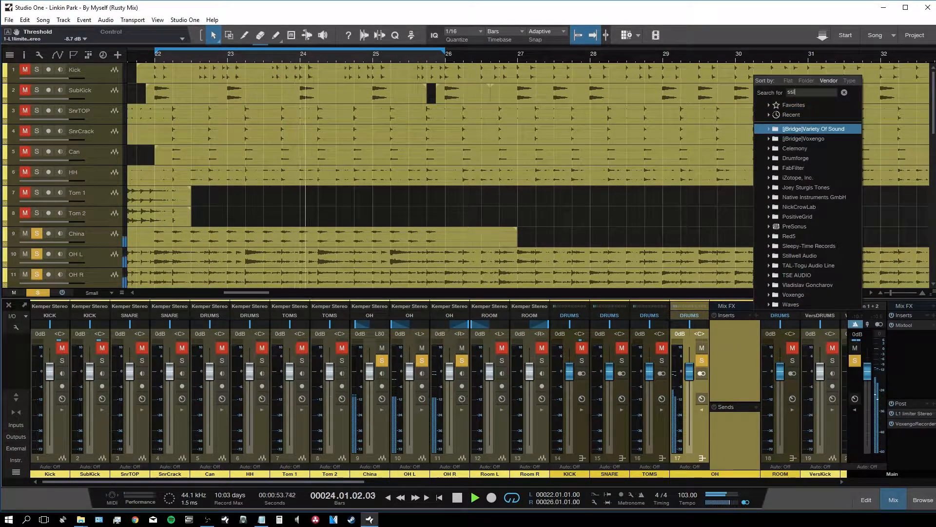
double_click(808, 146)
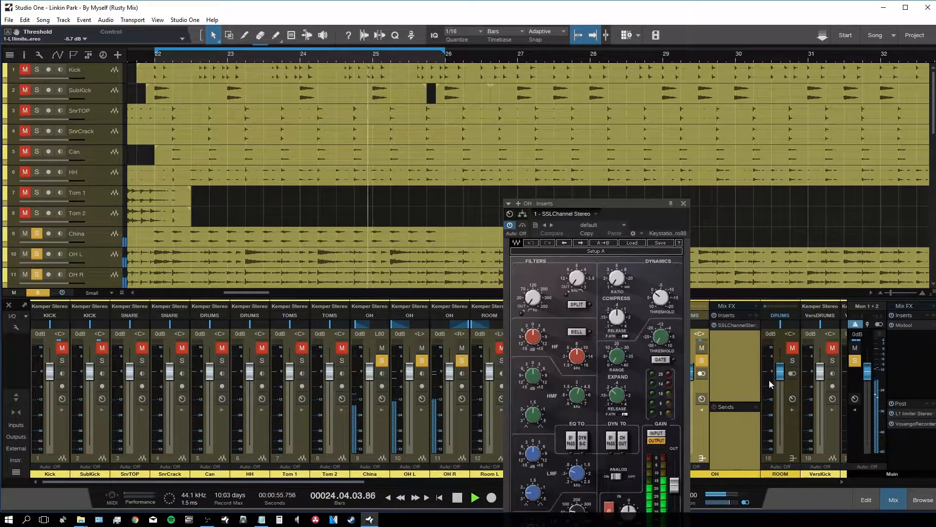
left_click_drag(590, 203, 540, 130)
Step: Engage the SSL high-pass filter at 30 Hz and boost the high band by 4.7 dB
left_click_drag(481, 231, 484, 227)
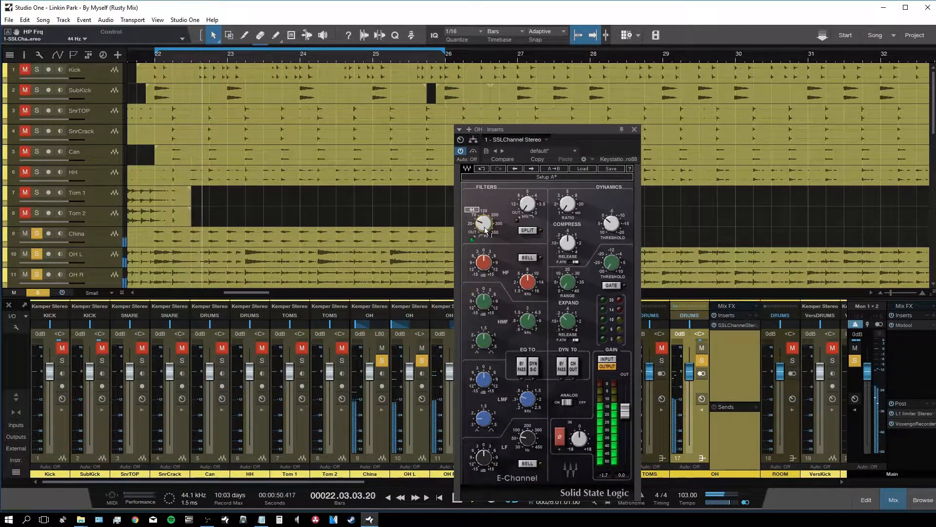
type("30")
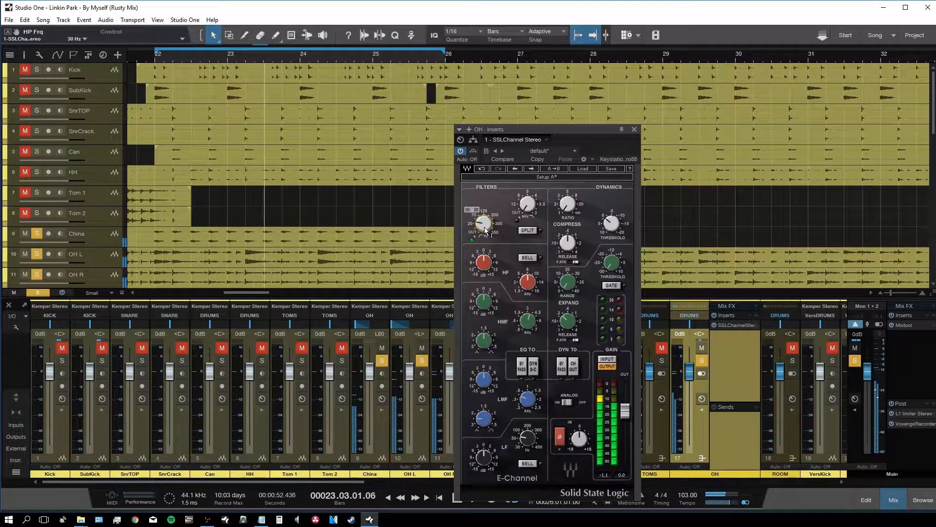
left_click_drag(484, 262, 486, 269)
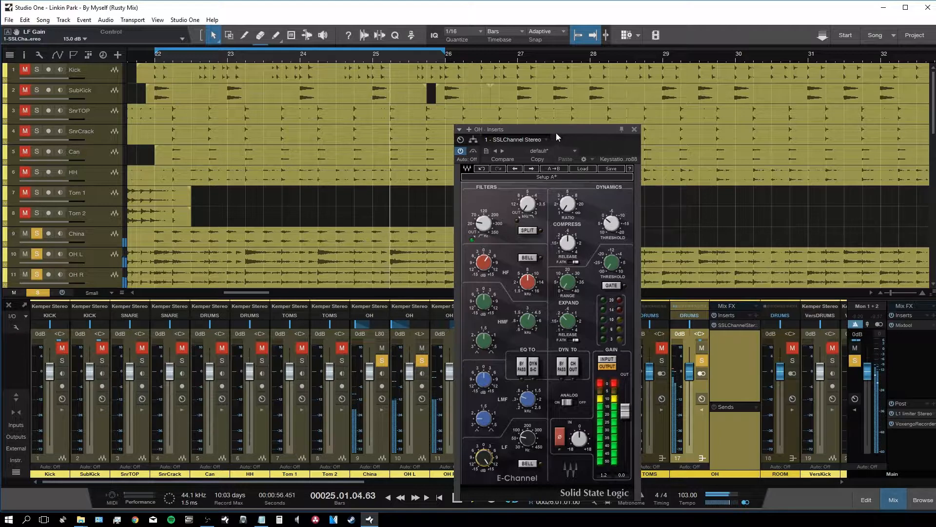
left_click_drag(557, 133, 596, 93)
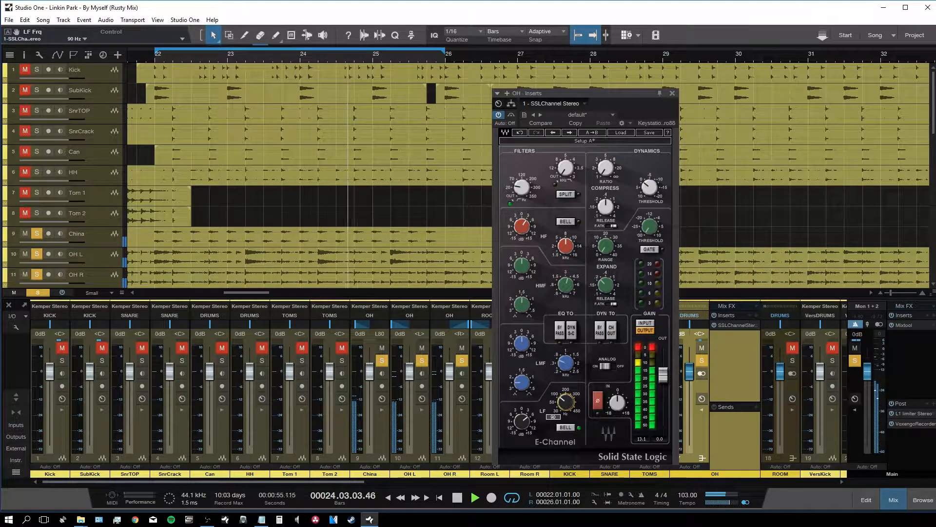
Step: Set the low-mid to -1.6 dB at 0.35 kHz, and boost the high-mid with minimum Q
left_click_drag(520, 356, 520, 349)
left_click_drag(530, 380, 531, 383)
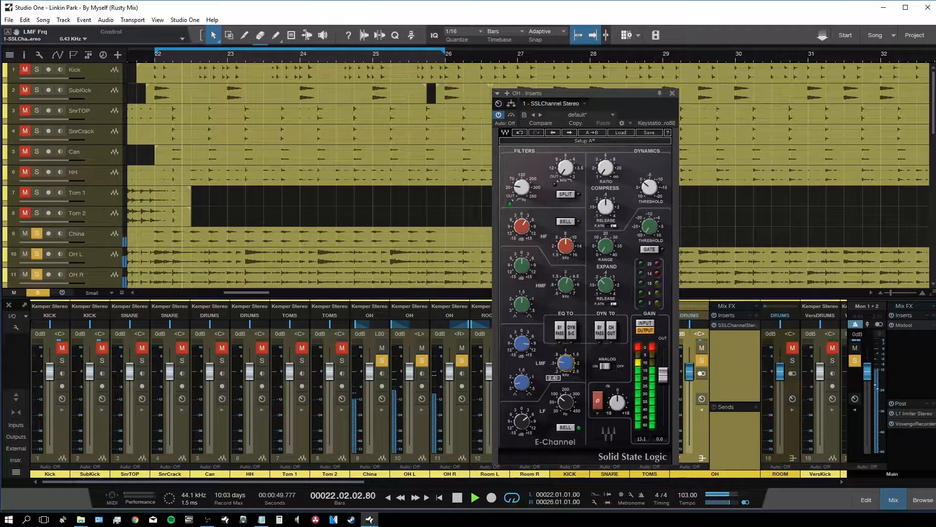
left_click_drag(565, 364, 564, 367)
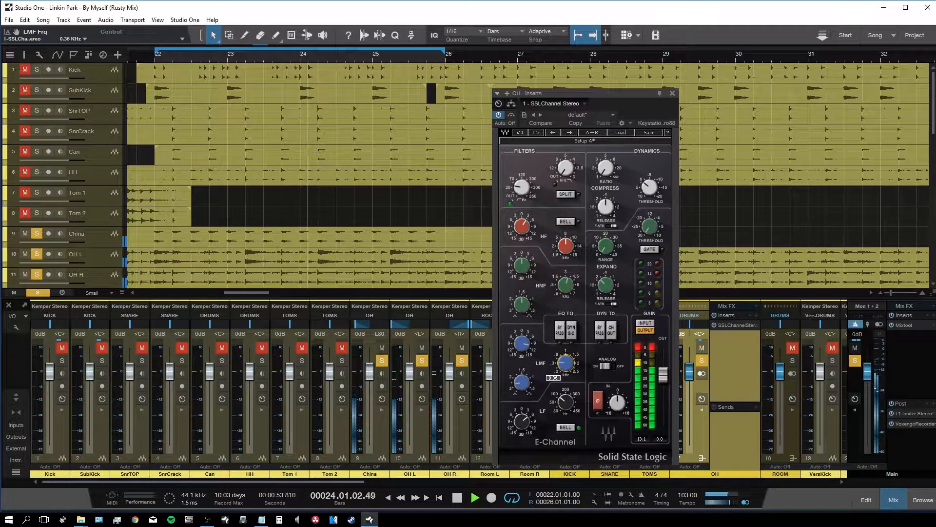
left_click_drag(521, 343, 521, 347)
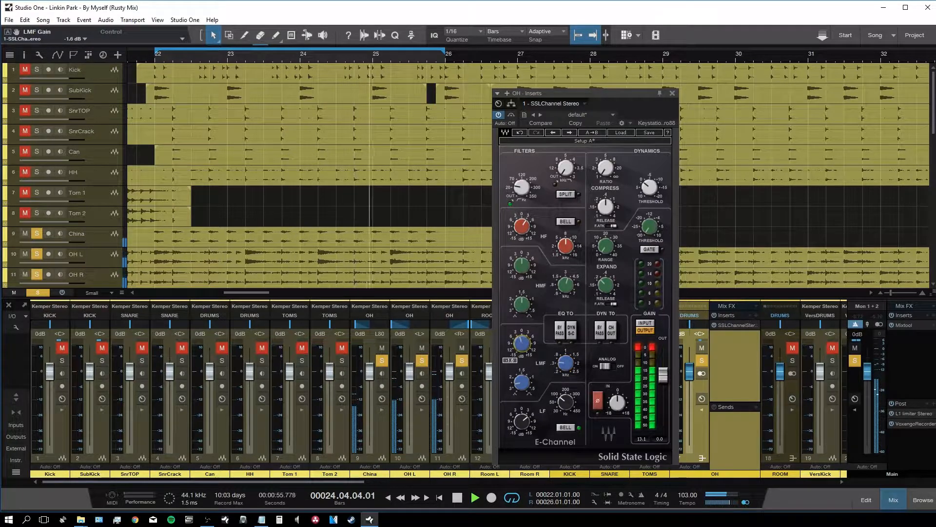
left_click_drag(522, 266, 522, 257)
left_click_drag(522, 305, 522, 320)
left_click_drag(566, 285, 565, 289)
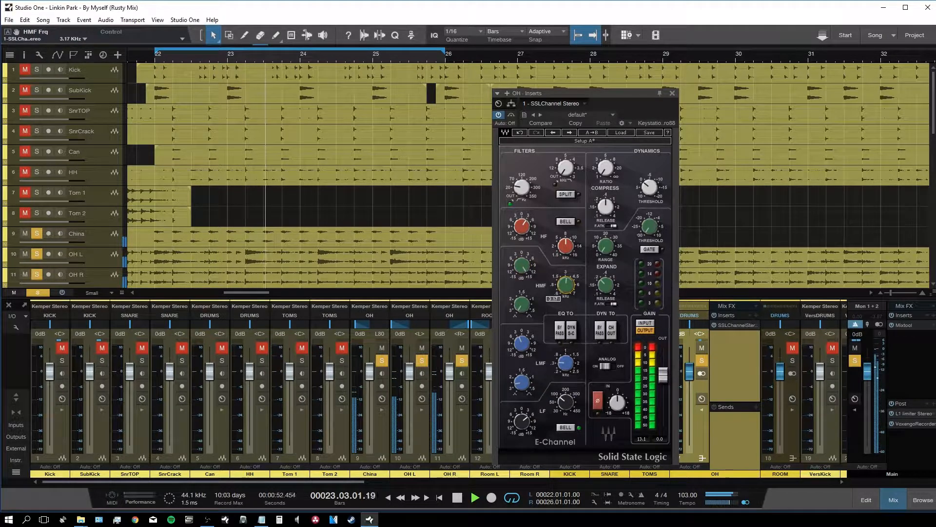
left_click_drag(517, 259, 520, 254)
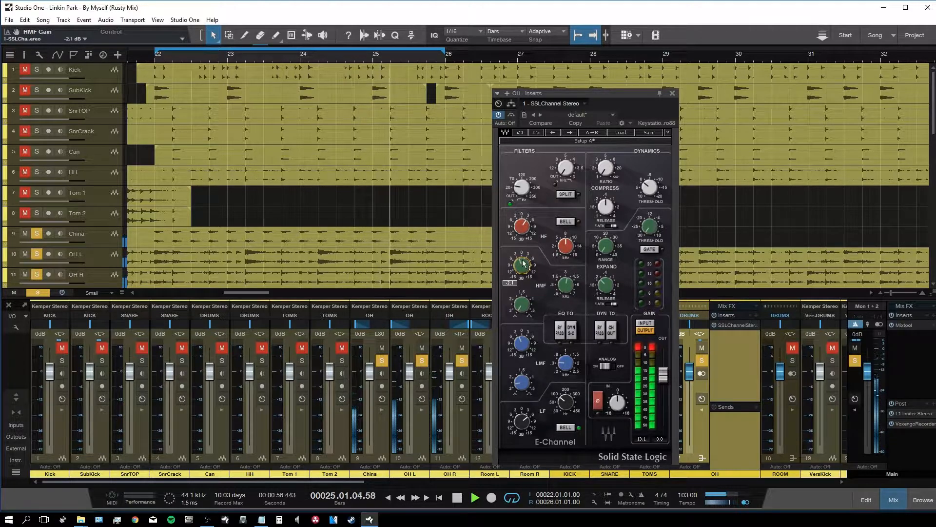
Step: Turn analog off; set fast attack, short release, ratio 3.5 and threshold near 0.7 dB
left_click(607, 366)
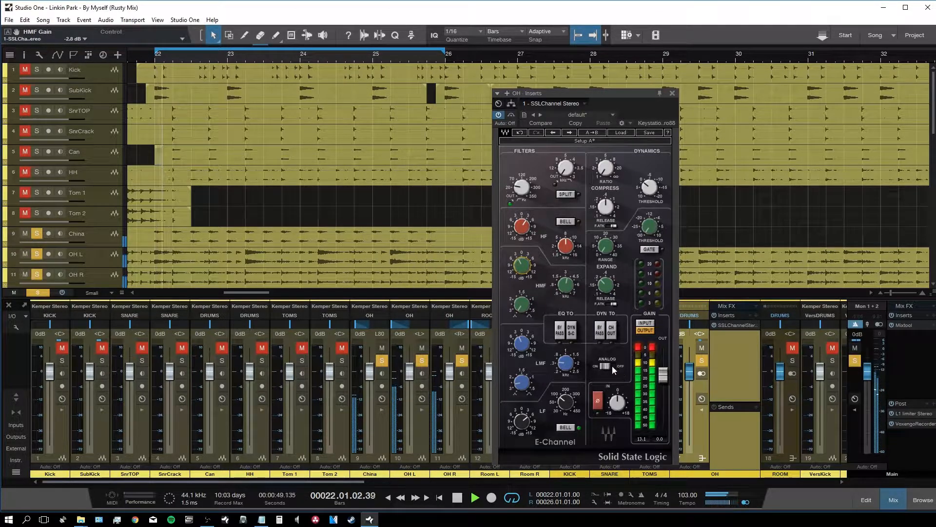
left_click(613, 226)
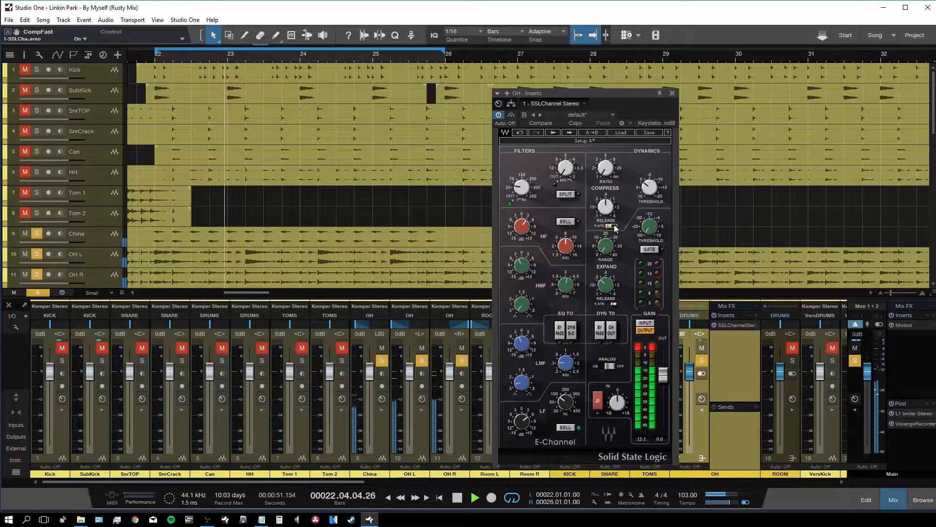
left_click_drag(606, 208, 604, 218)
mouse_move(605, 169)
left_mouse_down()
mouse_move(605, 179)
mouse_move(605, 165)
left_mouse_up()
left_click_drag(649, 186, 653, 190)
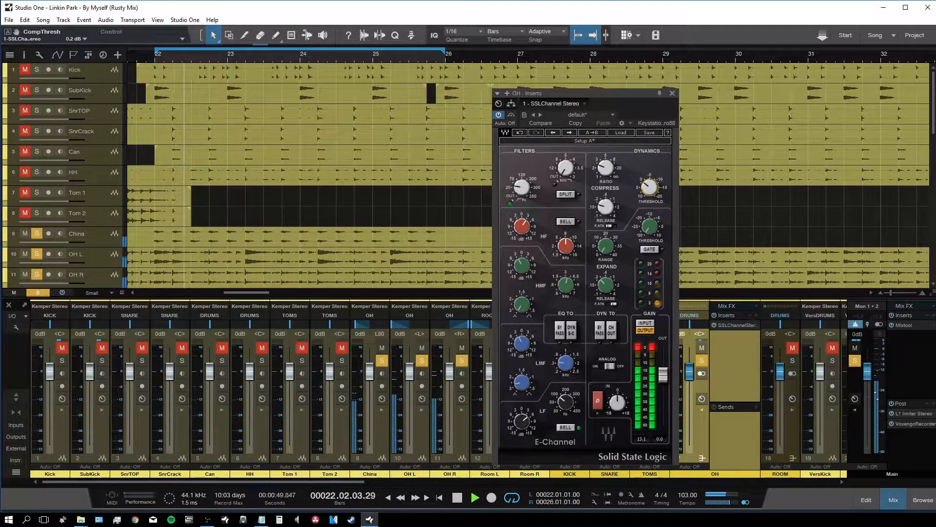
left_click(672, 93)
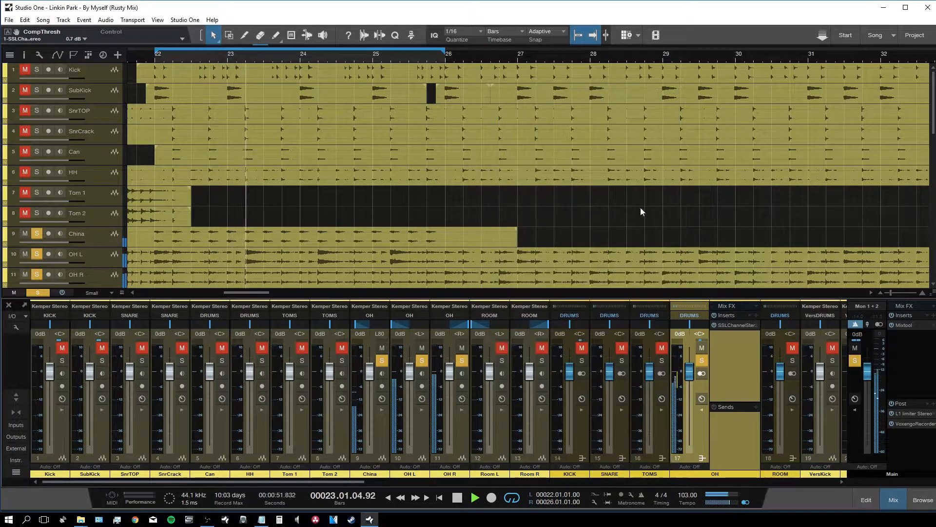
Step: Take the OH bus out of solo, solo the ROOM bus and show its inserts
left_click_drag(355, 482, 445, 482)
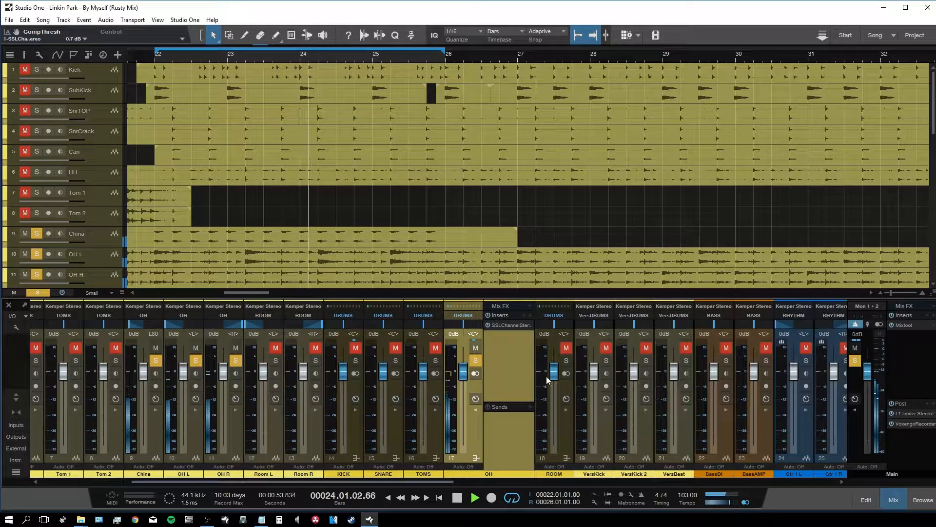
left_click(476, 362)
left_click(566, 360)
left_click(566, 437)
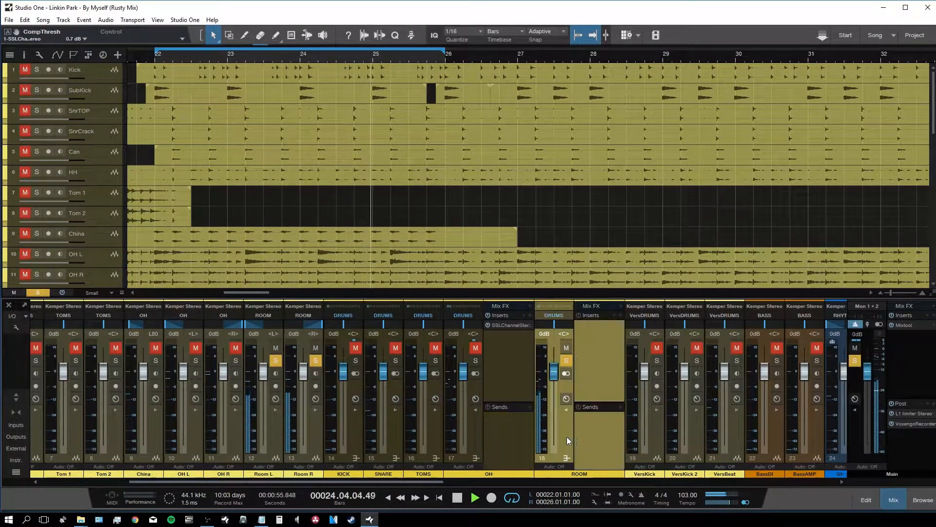
Step: Search 'ssl' in the effects browser and add SSLChannel Stereo to the ROOM bus inserts
key("F5")
type("ssl")
left_click_drag(807, 131, 610, 341)
key("F5")
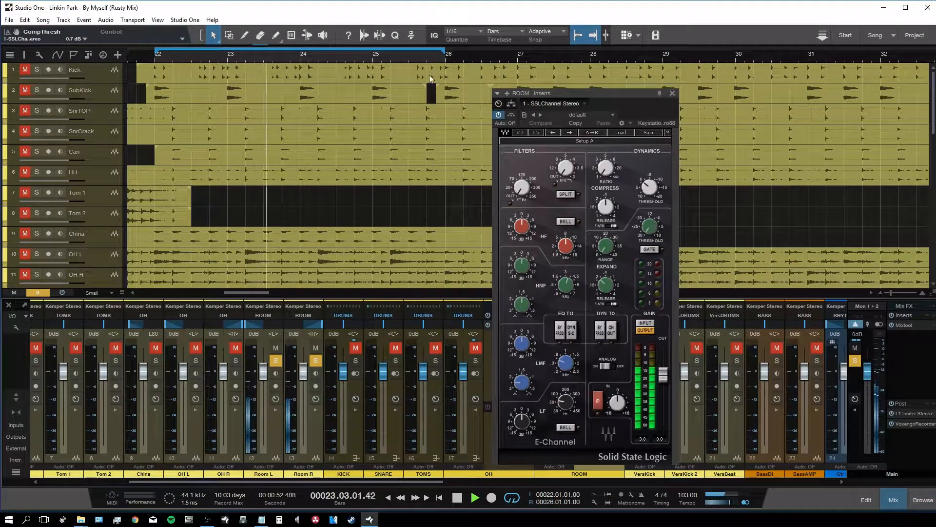
Step: EQ the ROOM strip: low-mid width 1.81, -4.1 dB at 0.48 kHz, highs up 1.8 dB
left_click_drag(539, 96, 548, 81)
scroll(535, 174, "up", 1)
scroll(539, 415, "up", 3)
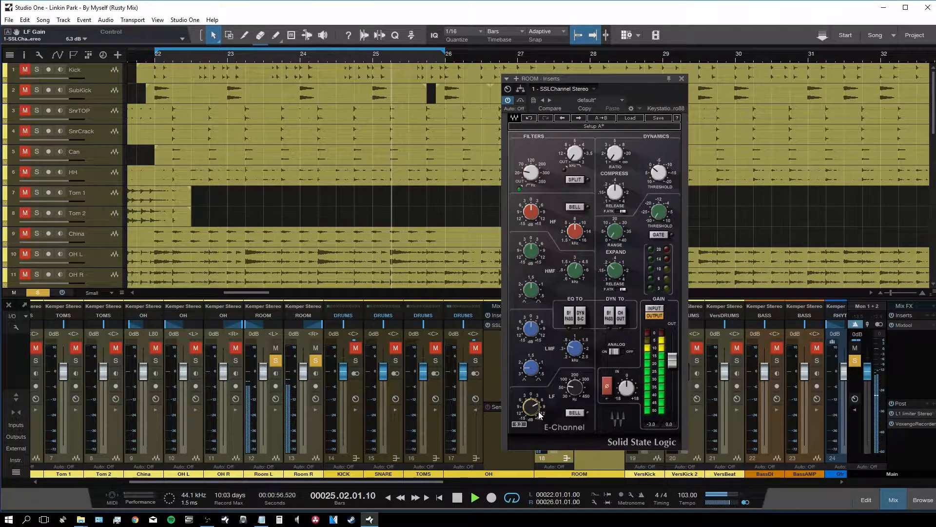
scroll(579, 391, "up", 2)
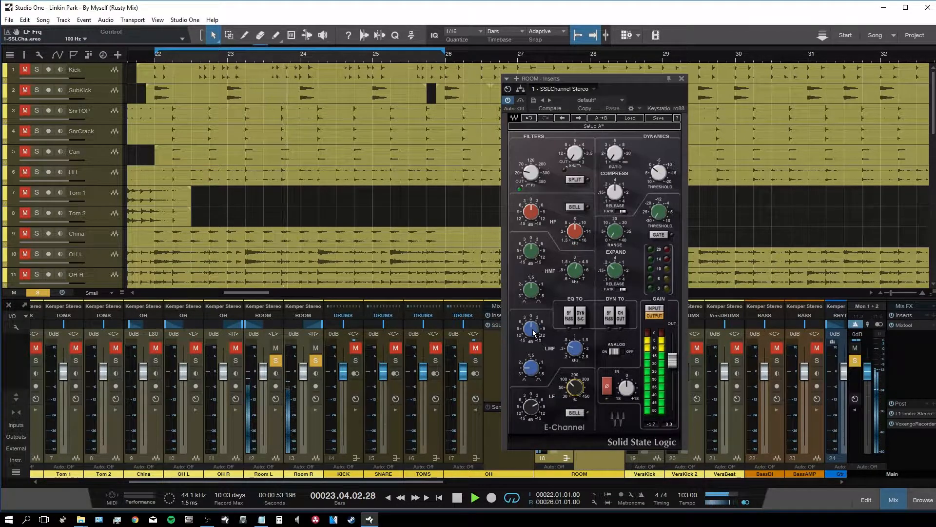
scroll(574, 347, "up", 2)
scroll(575, 348, "up", 2)
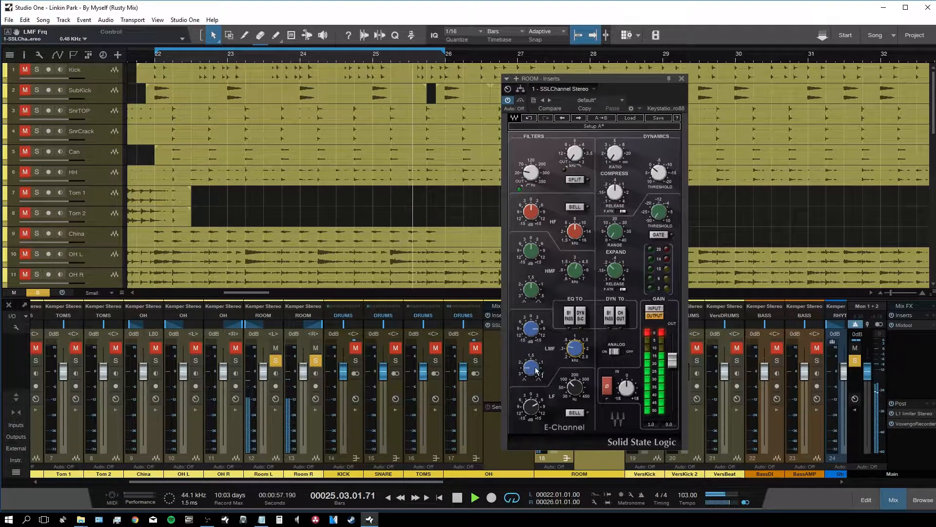
left_click_drag(536, 370, 532, 378)
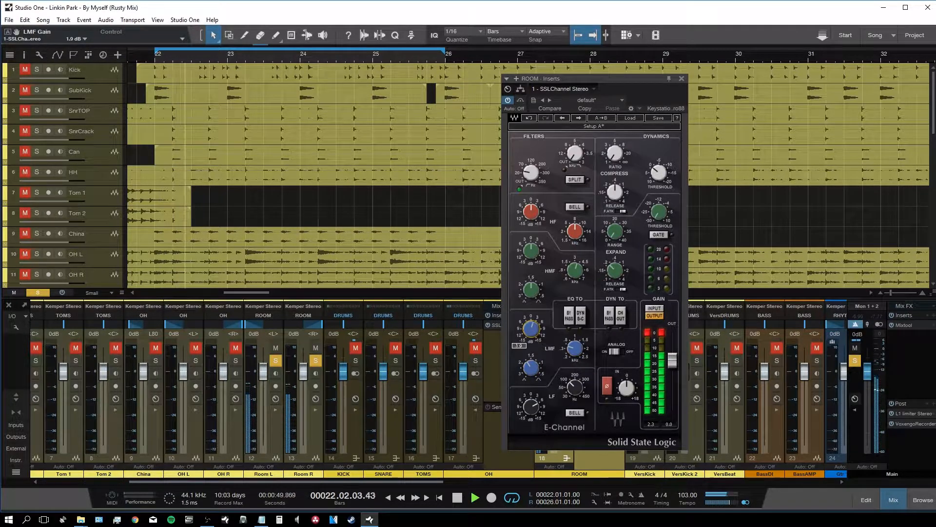
left_click_drag(531, 250, 531, 253)
left_click(531, 212)
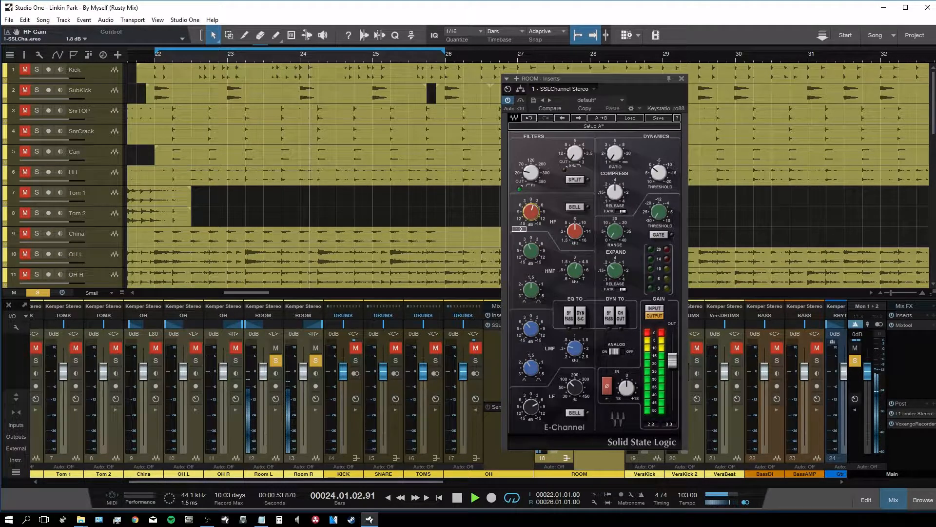
left_click(682, 79)
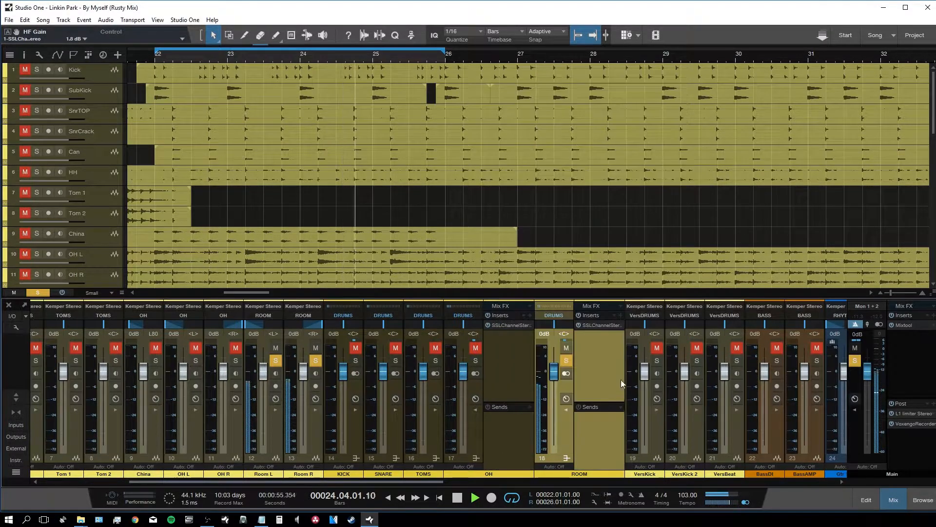
Step: Insert a CLA-76 Stereo on the ROOM bus, lengthen release and lower input to about -32
left_click(622, 315)
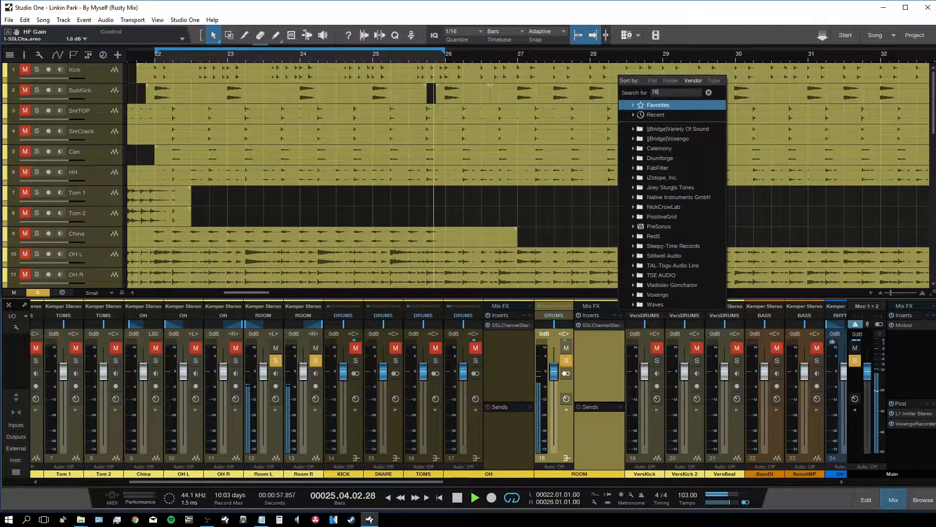
left_click(658, 119)
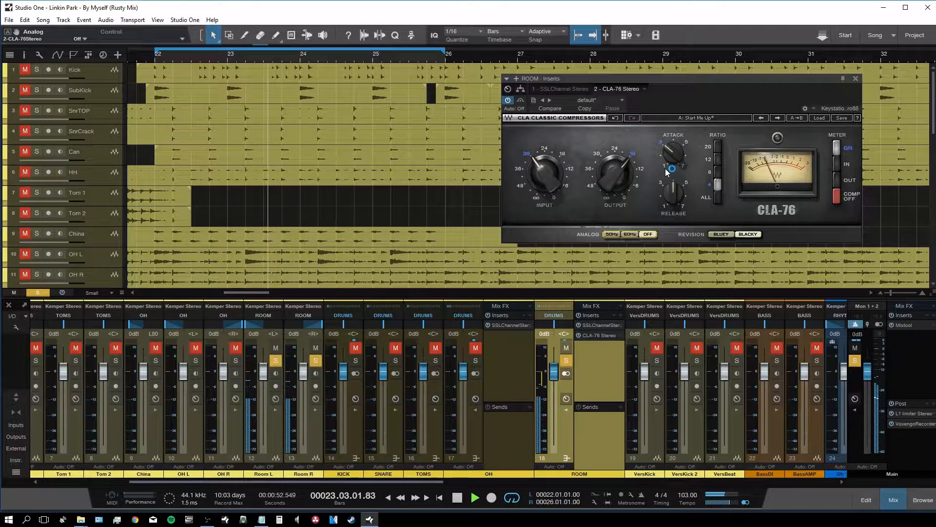
left_click_drag(674, 193, 674, 161)
left_click_drag(544, 163, 543, 169)
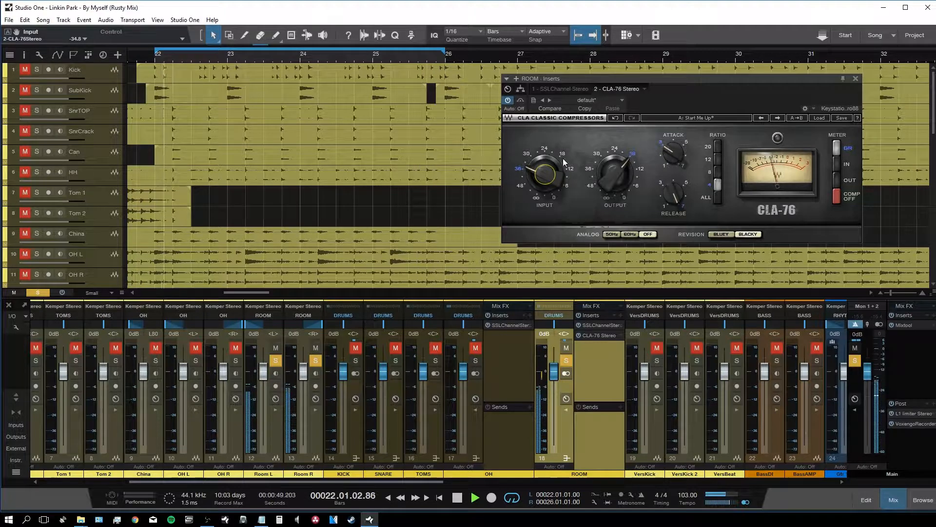
Step: Compare the CLA-76 with bypass on and off, then trim its output to -17.4
left_click(520, 100)
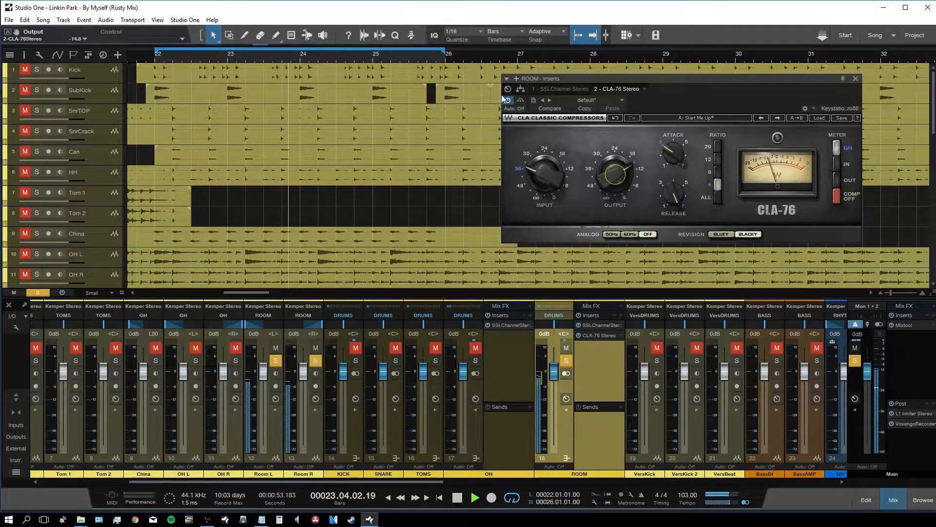
left_click(523, 101)
left_click(523, 101)
left_click_drag(610, 165, 613, 171)
left_click(856, 78)
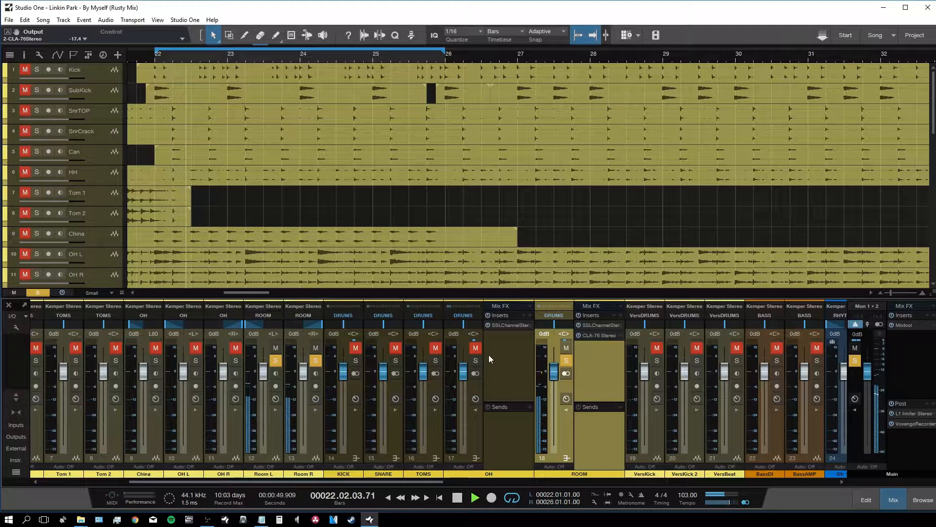
Step: Set the ROOM bus fader to -1.5 dB and SubKick to -5.0 dB, then unsolo OH and ROOM
left_click(475, 360)
left_click_drag(556, 374, 557, 378)
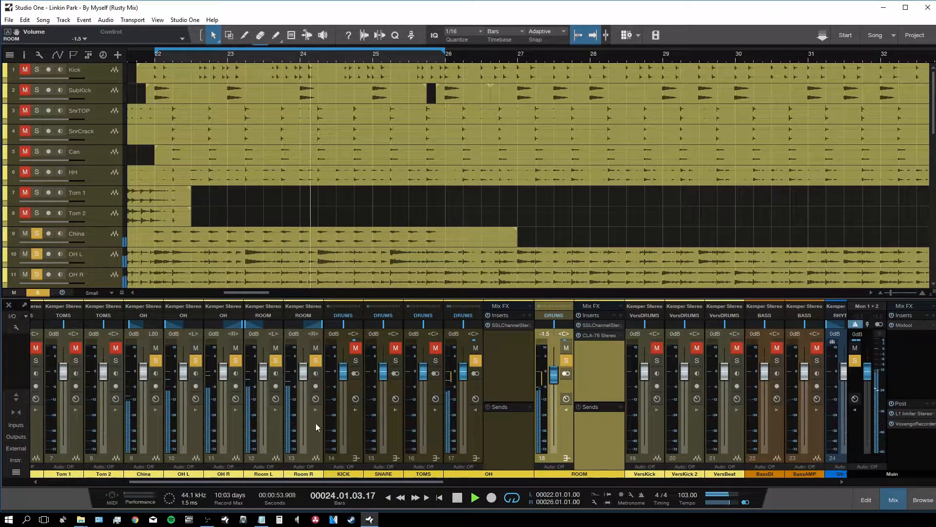
left_click(355, 347)
left_click(355, 361)
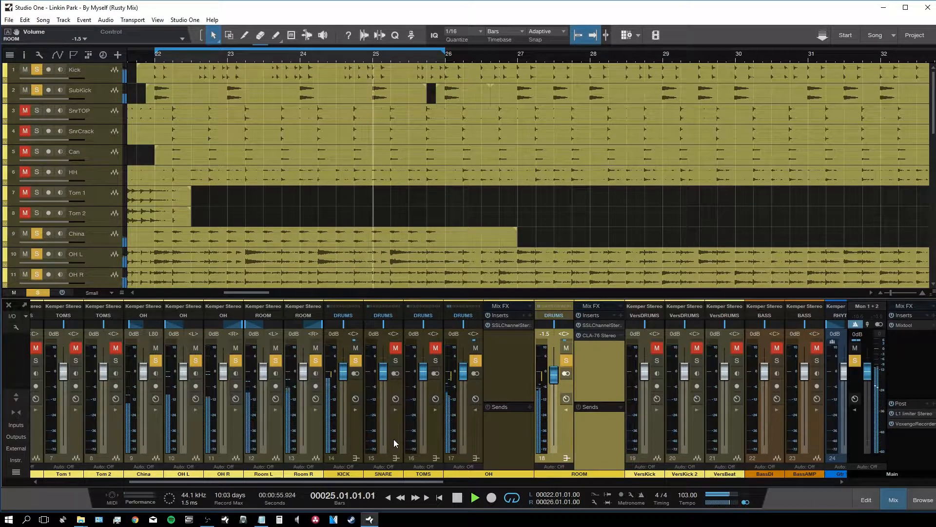
left_click_drag(395, 481, 272, 480)
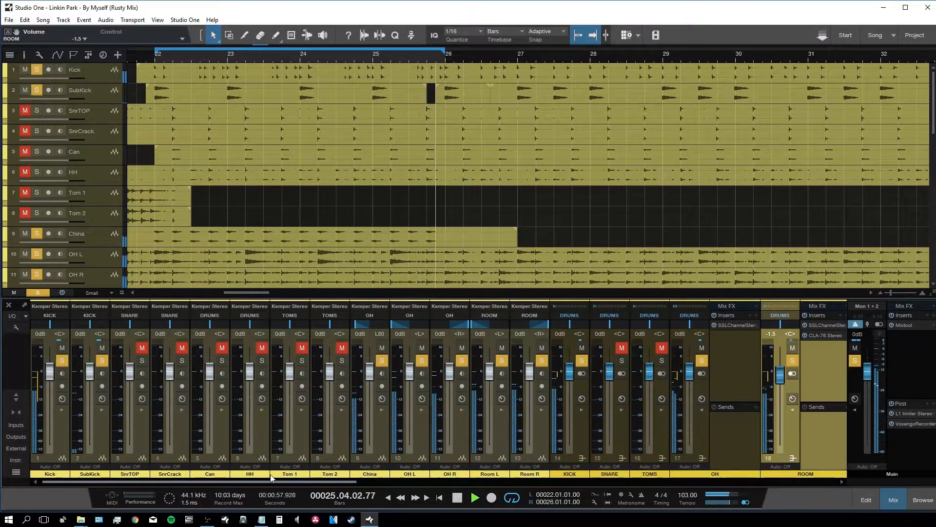
left_click_drag(90, 373, 90, 385)
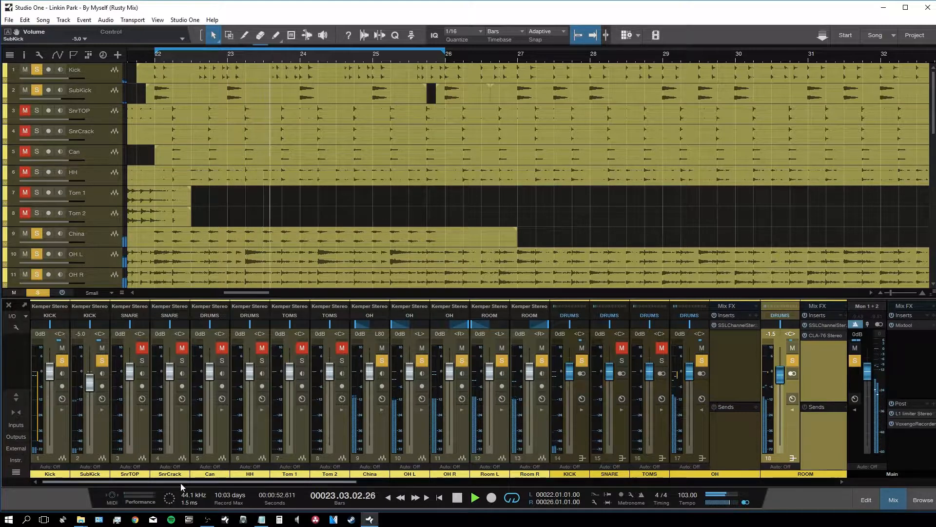
left_click_drag(181, 482, 293, 488)
left_click(315, 434)
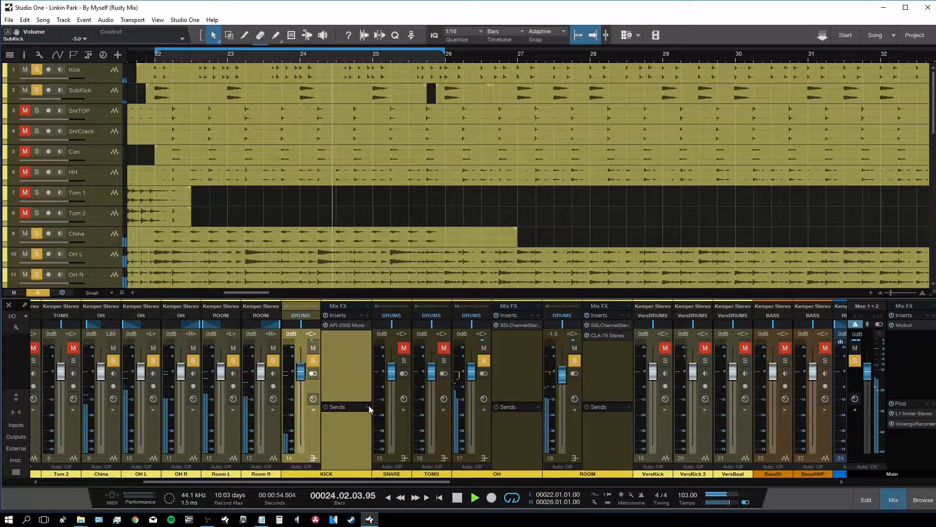
left_click(484, 361)
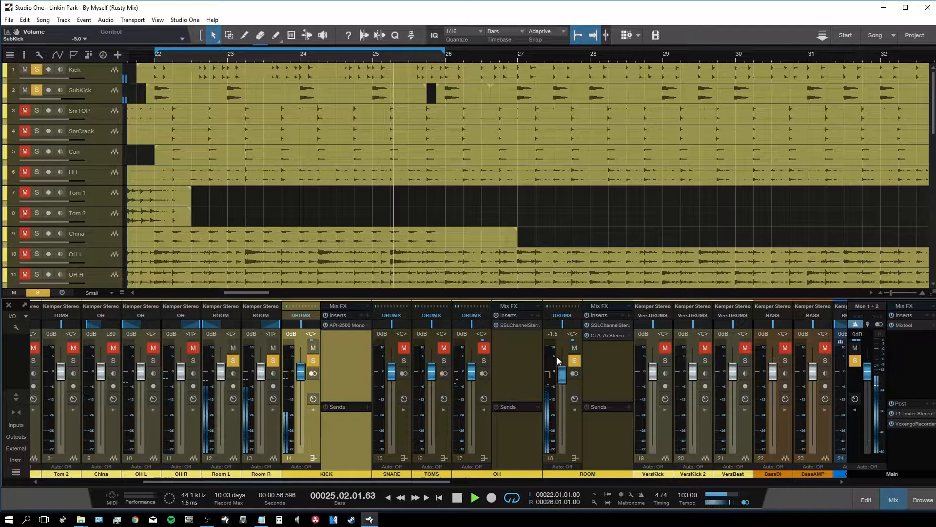
left_click(575, 360)
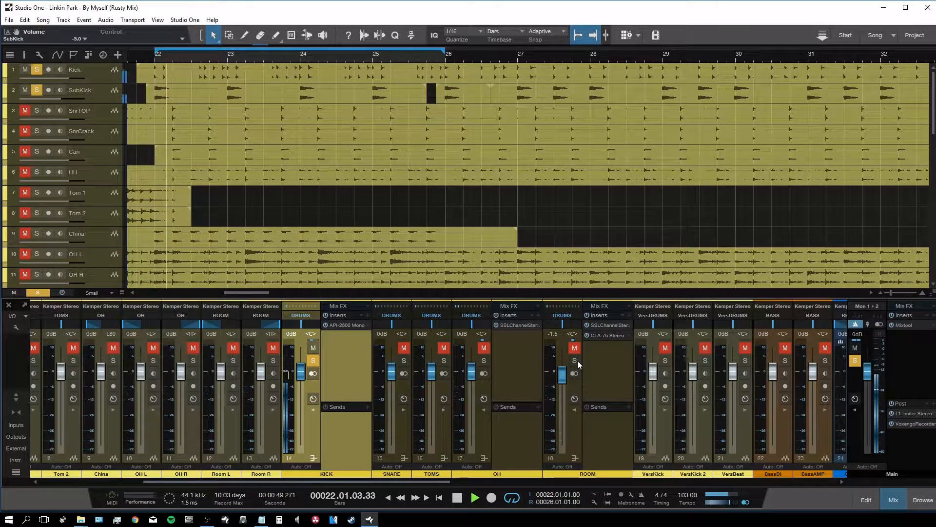
Step: Add FabFilter Pro-Q 2 to the KICK bus inserts from an 'eq' search in the effects browser
key("F5")
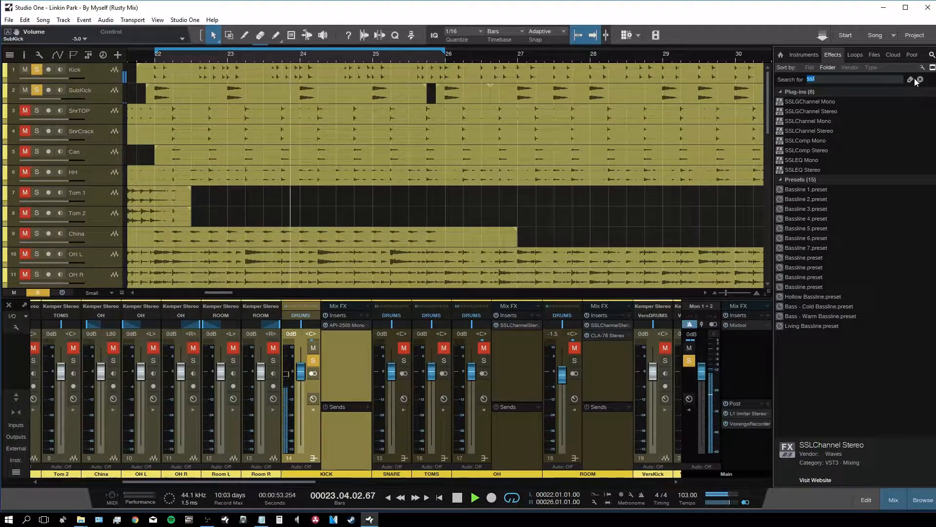
type("eq")
left_click_drag(800, 144, 349, 341)
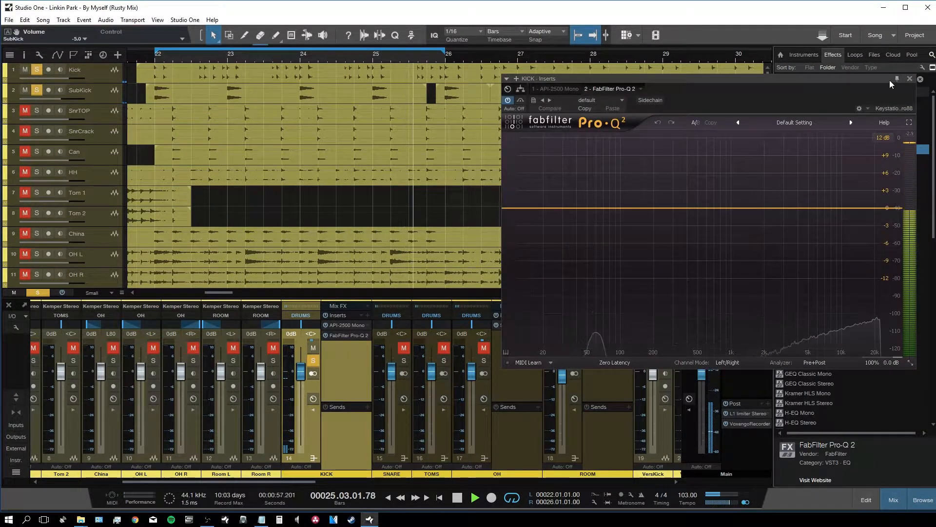
left_click(920, 79)
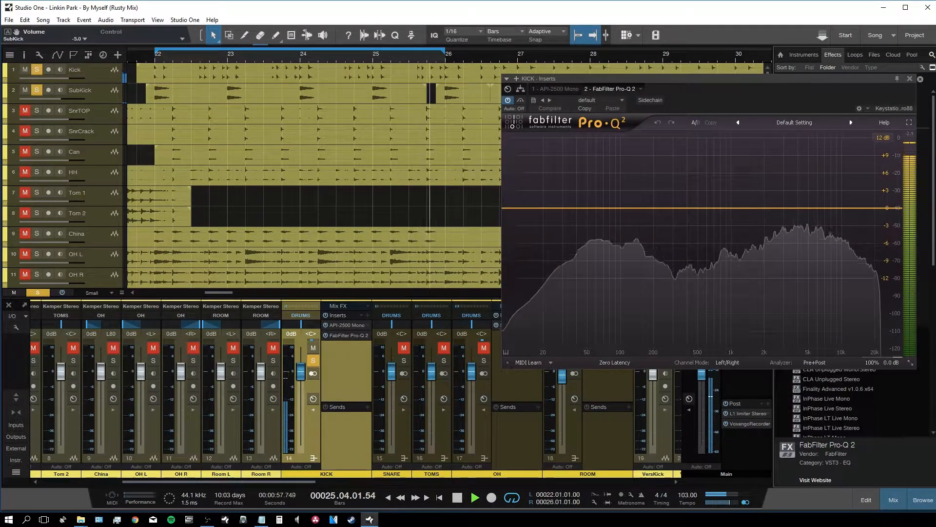
left_click(923, 499)
Step: Create a very narrow Q 8.748 deep cut near 134 Hz and a slight dip at 212 Hz
left_click(622, 206)
left_click_drag(667, 315, 657, 244)
left_click_drag(623, 206, 626, 183)
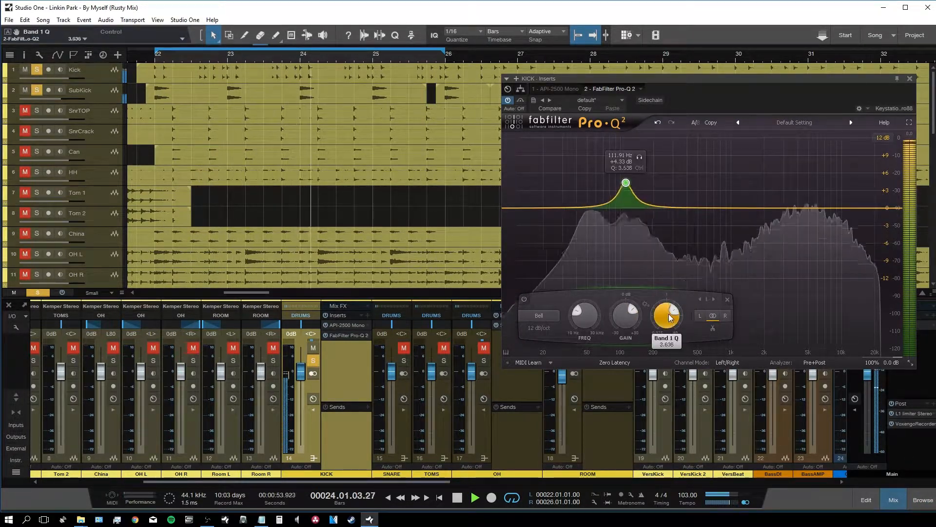
left_click_drag(669, 317, 666, 290)
left_click_drag(626, 182, 626, 175)
left_click_drag(664, 319, 664, 293)
left_click_drag(627, 174, 631, 168)
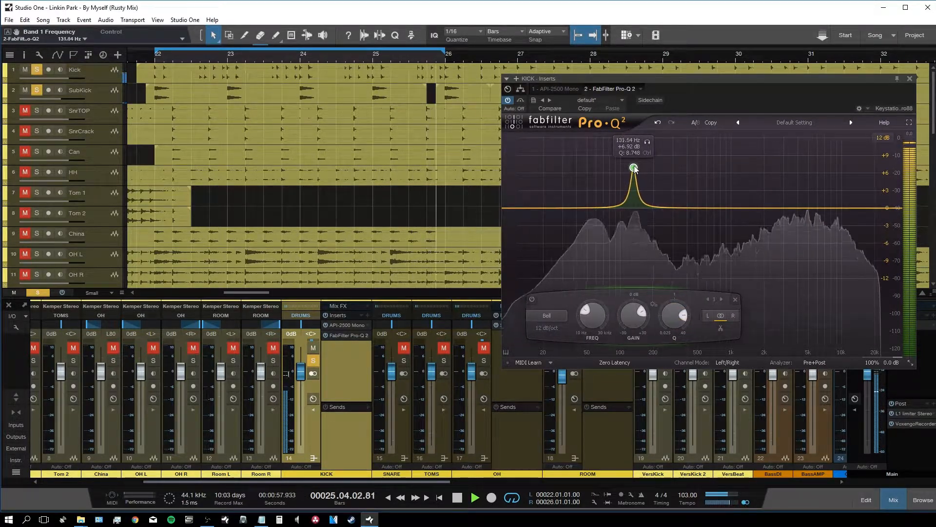
left_click_drag(628, 313, 621, 390)
left_click_drag(656, 200, 656, 216)
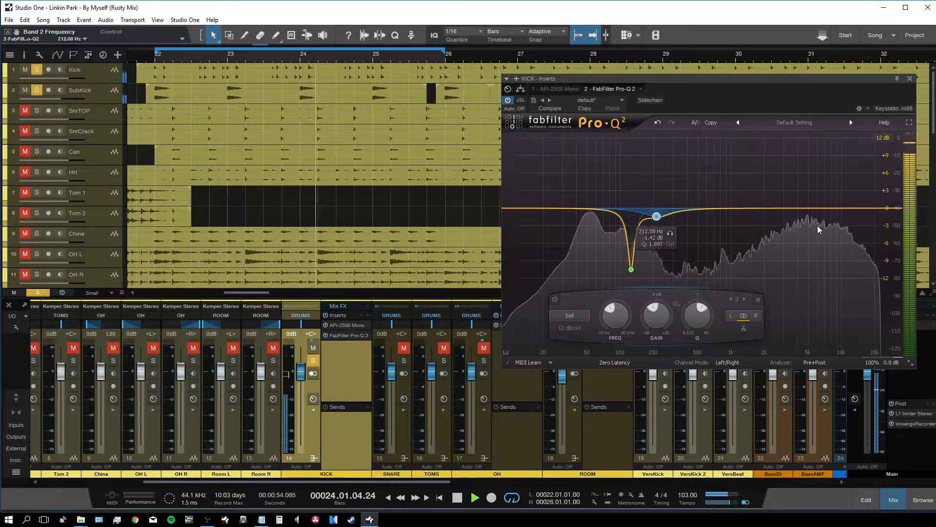
Step: Add a slight low-shelf boost near 58 Hz and a resonant low cut near 41 Hz
left_click(571, 206)
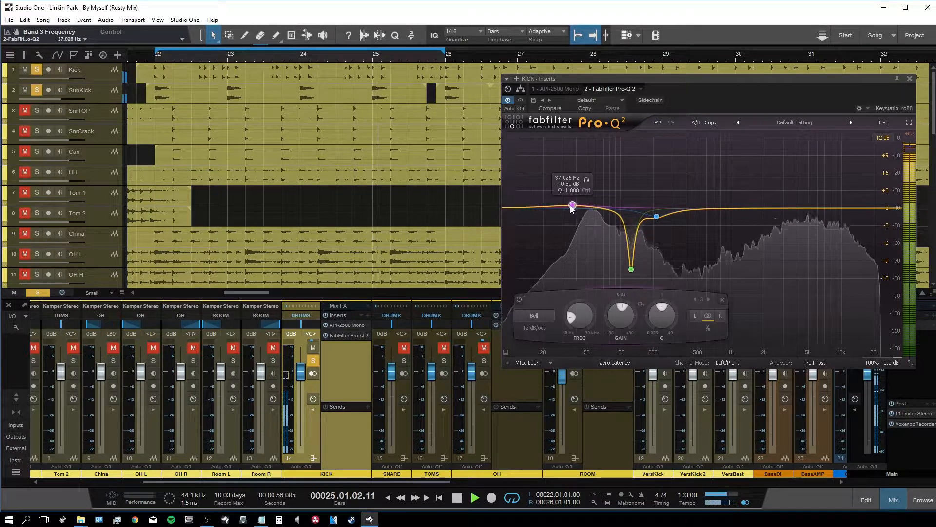
left_click(534, 316)
left_click(537, 339)
mouse_move(574, 207)
left_mouse_down()
mouse_move(627, 195)
mouse_move(561, 205)
left_mouse_up()
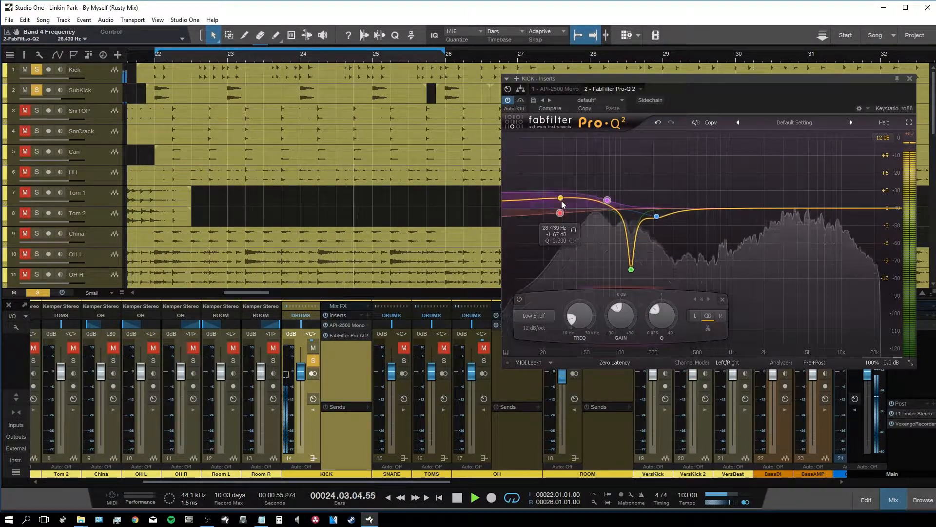
left_click(533, 317)
left_click(545, 350)
left_click_drag(559, 269, 586, 201)
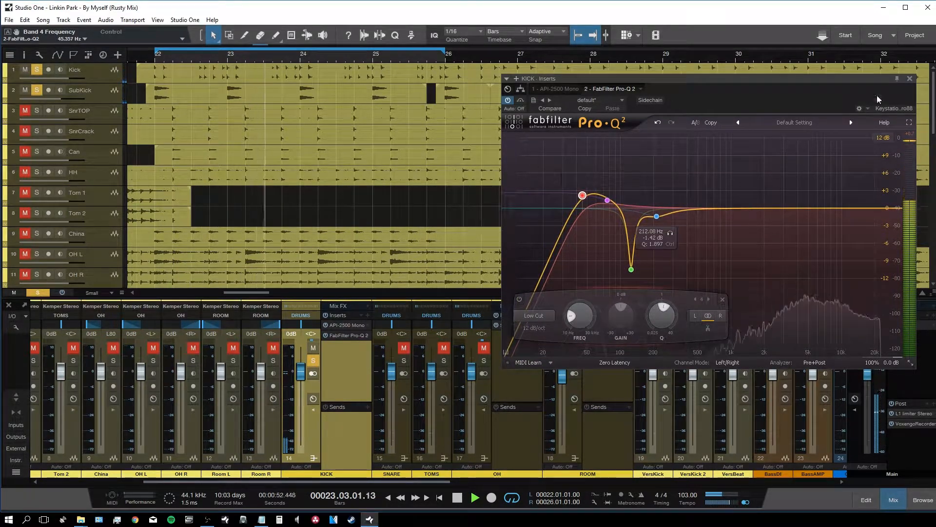
left_click(909, 78)
Step: Unsolo KICK, solo ROOM, and load FabFilter Pro-Q 2 onto the ROOM bus inserts
left_click(313, 361)
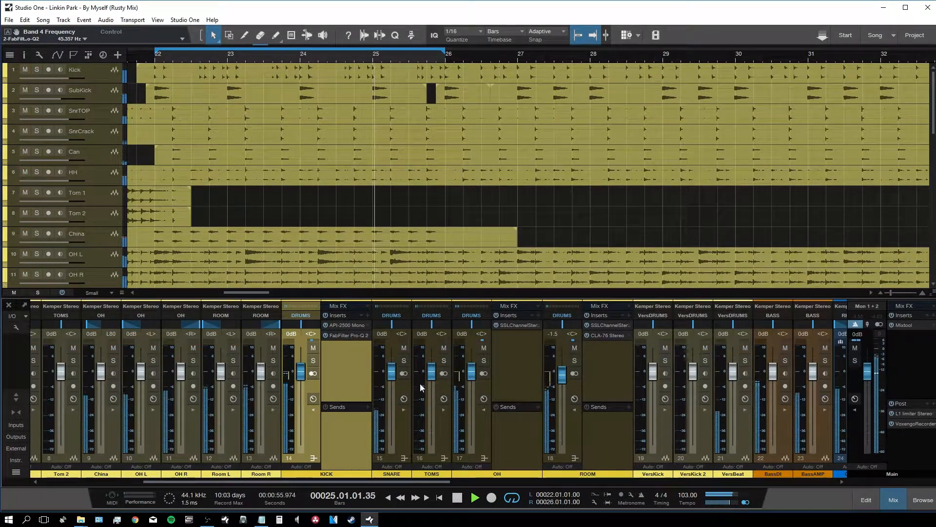
left_click(456, 421)
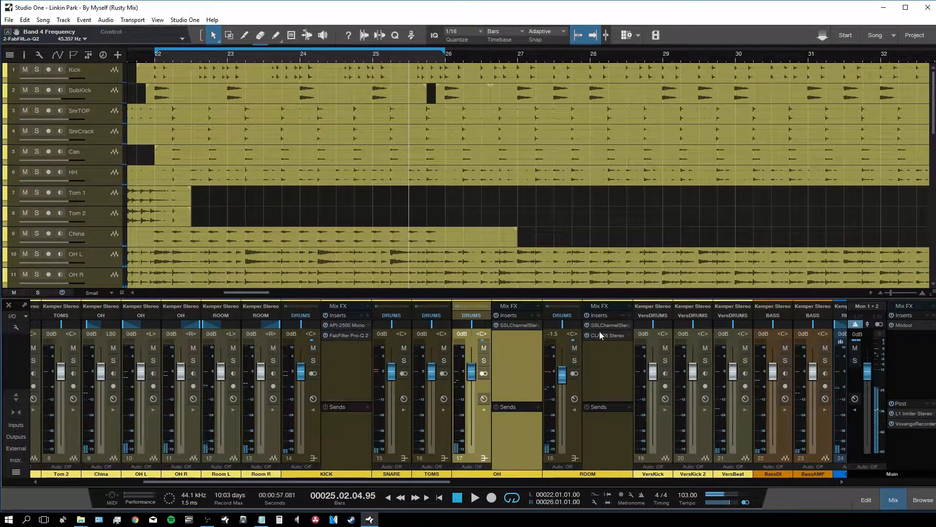
left_click(575, 361)
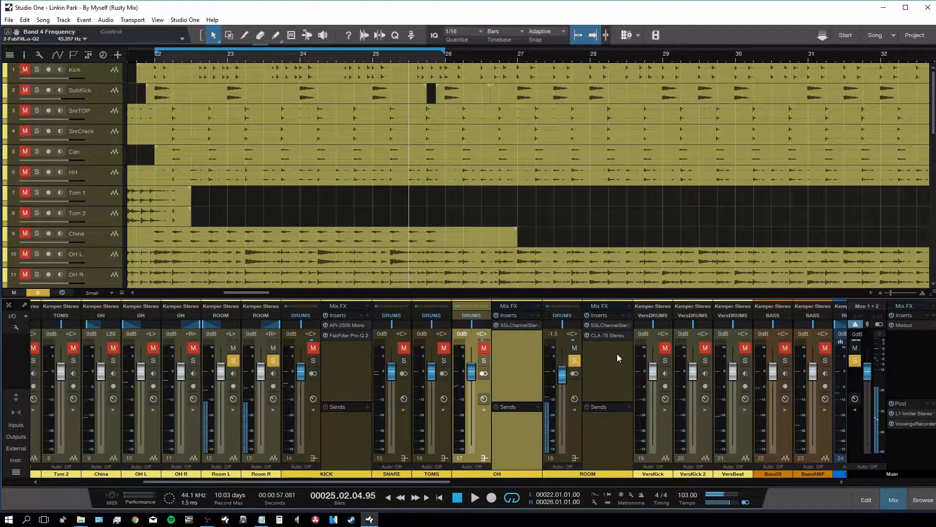
left_click(629, 315)
left_click(672, 93)
type("eq")
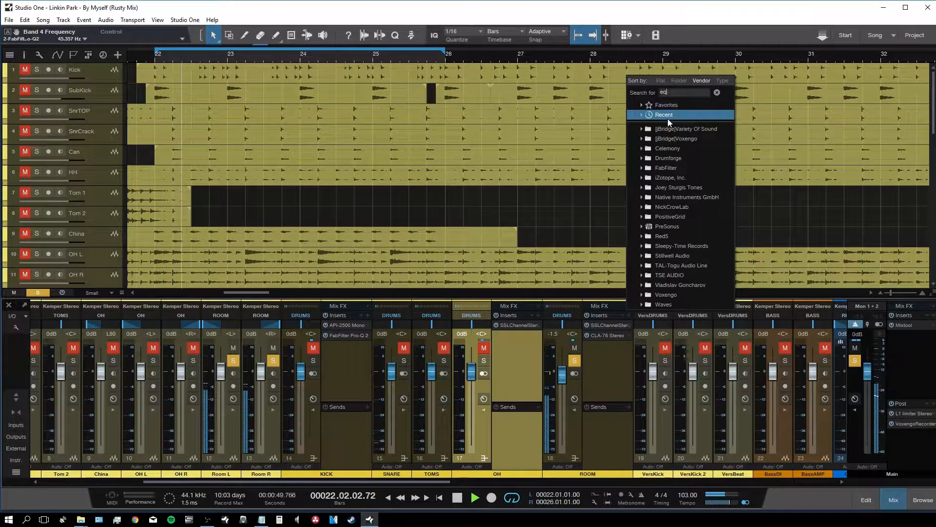
left_click(662, 126)
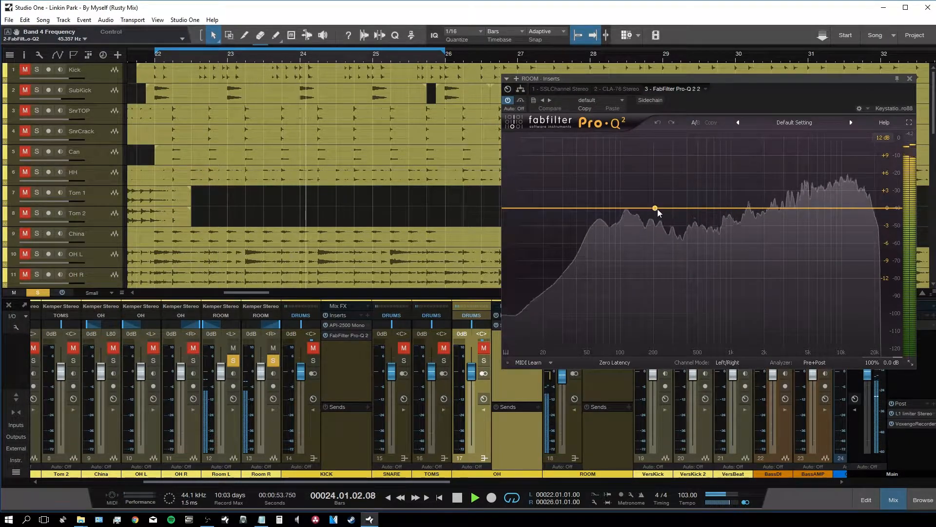
Step: Add a high shelf near 3 kHz, low shelf at 134 Hz, low cut and a 312 Hz bell dip
left_click(786, 212)
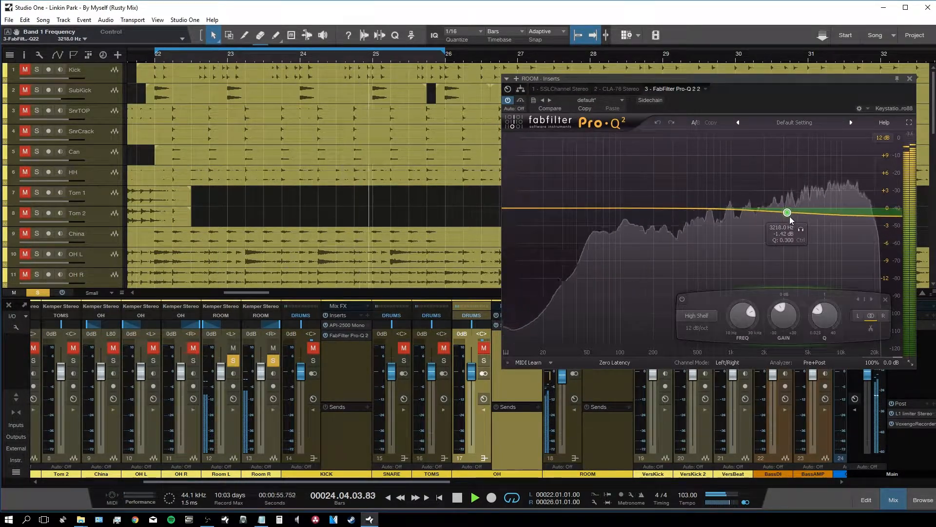
left_click(616, 204)
left_click(535, 316)
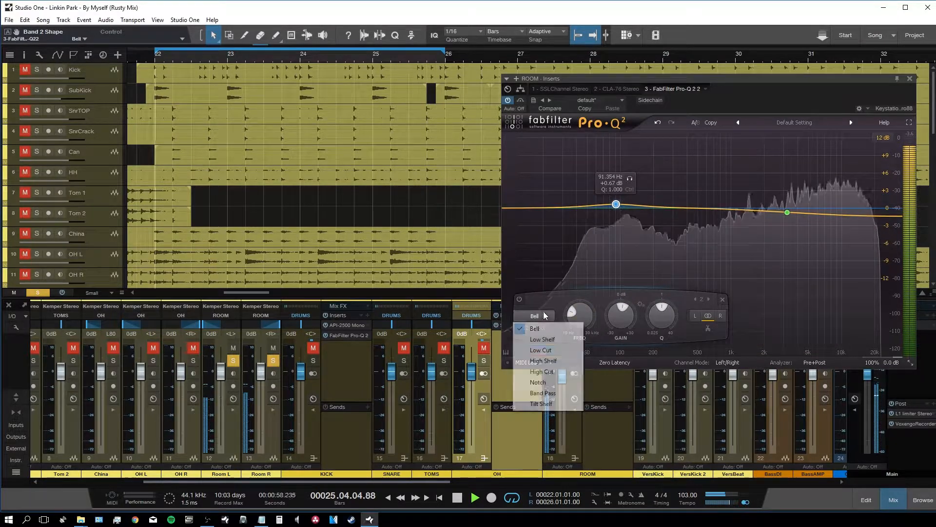
left_click(561, 341)
left_click_drag(616, 206, 636, 203)
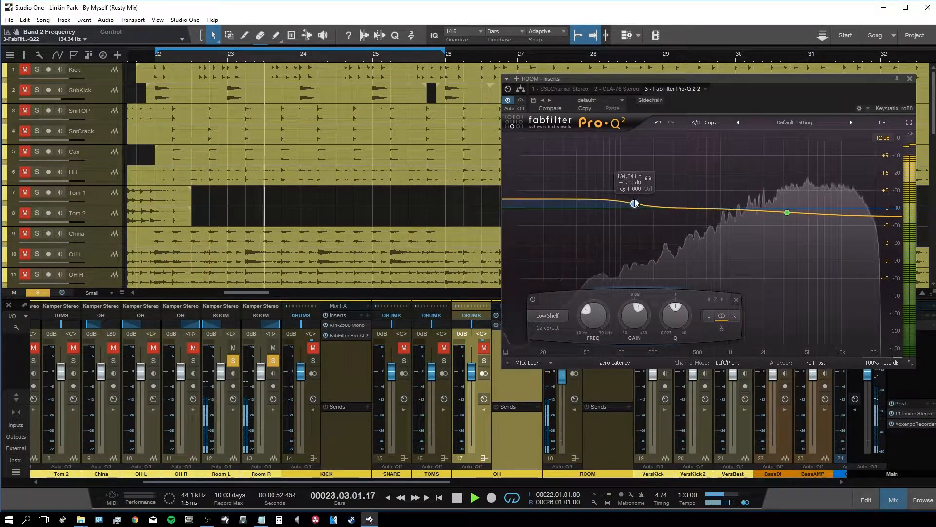
left_click(529, 213)
left_click(543, 316)
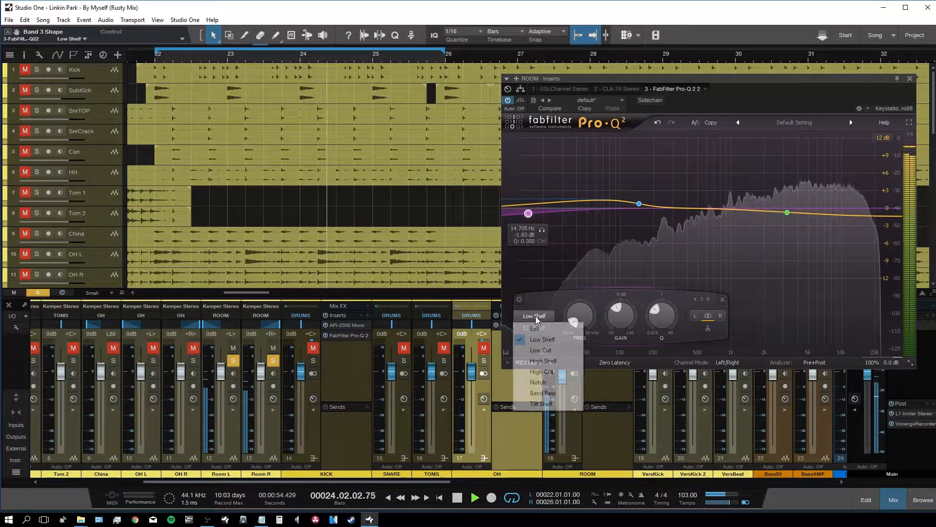
left_click(541, 354)
left_click_drag(534, 255, 593, 210)
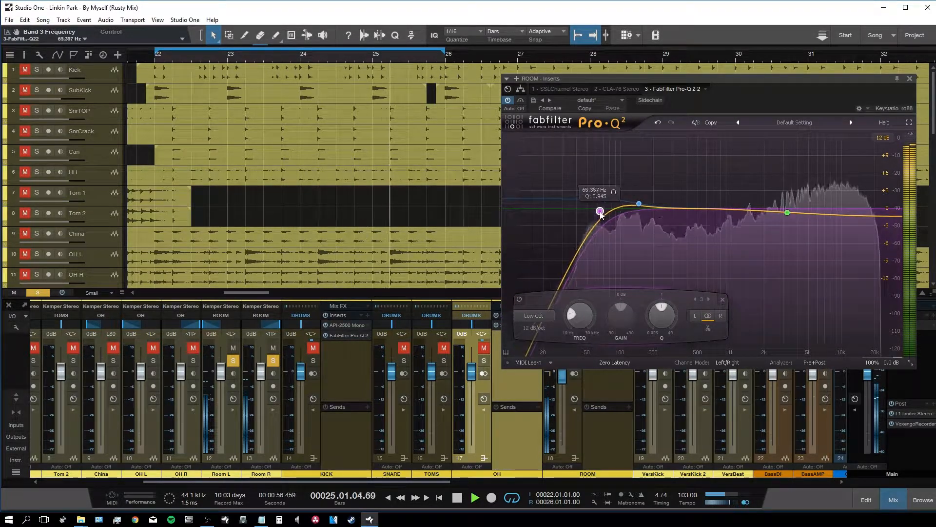
left_click(674, 214)
left_click_drag(677, 213, 678, 215)
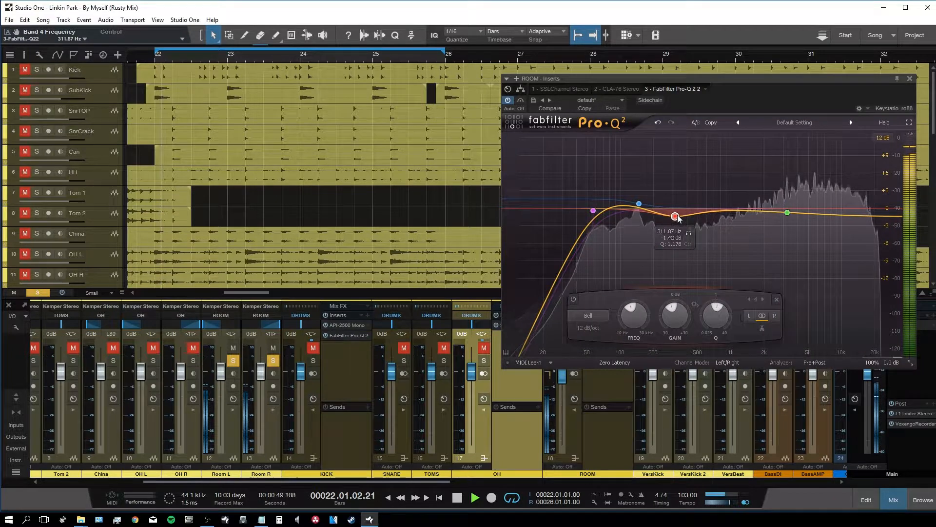
Step: Close the ROOM EQ, unsolo the ROOM bus and solo the OH bus
left_click(910, 79)
left_click(574, 360)
left_click(483, 360)
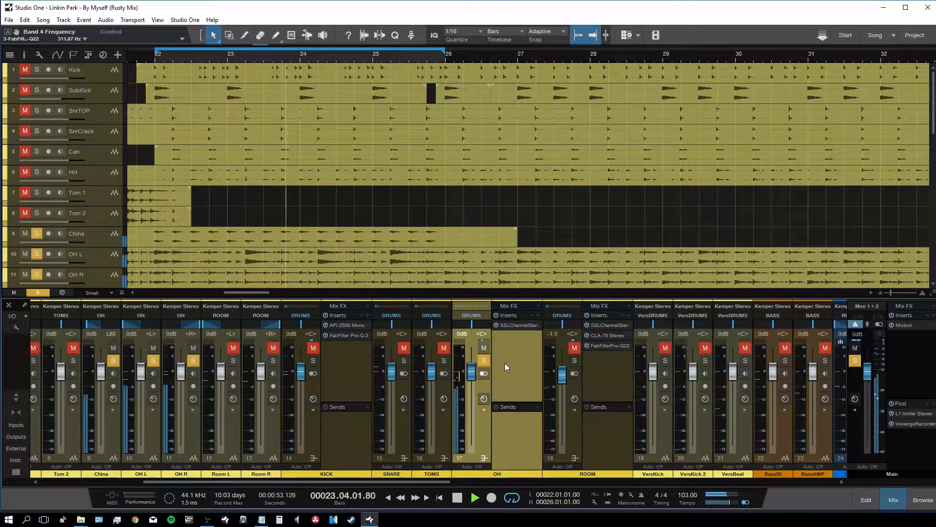
Step: Load FabFilter Pro-Q 2 onto the OH bus inserts via an 'eq' search
left_click(538, 316)
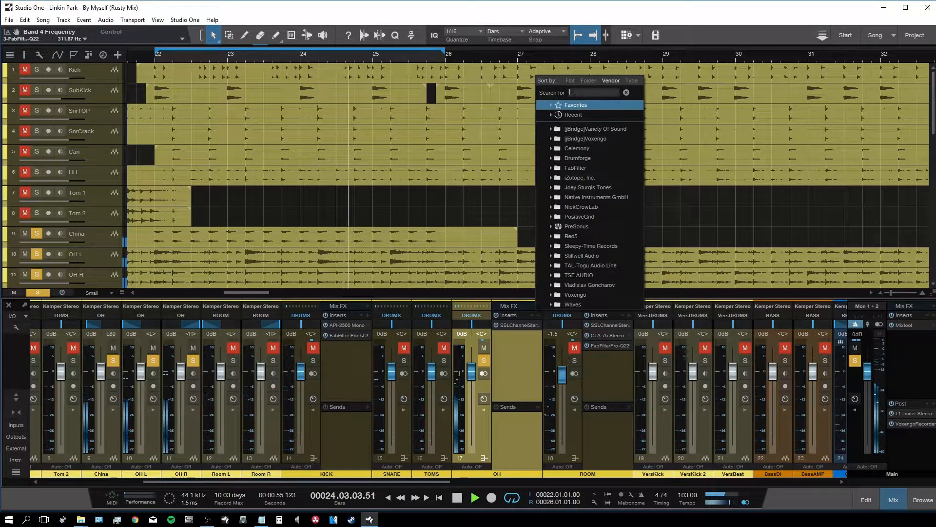
type("eq")
double_click(583, 126)
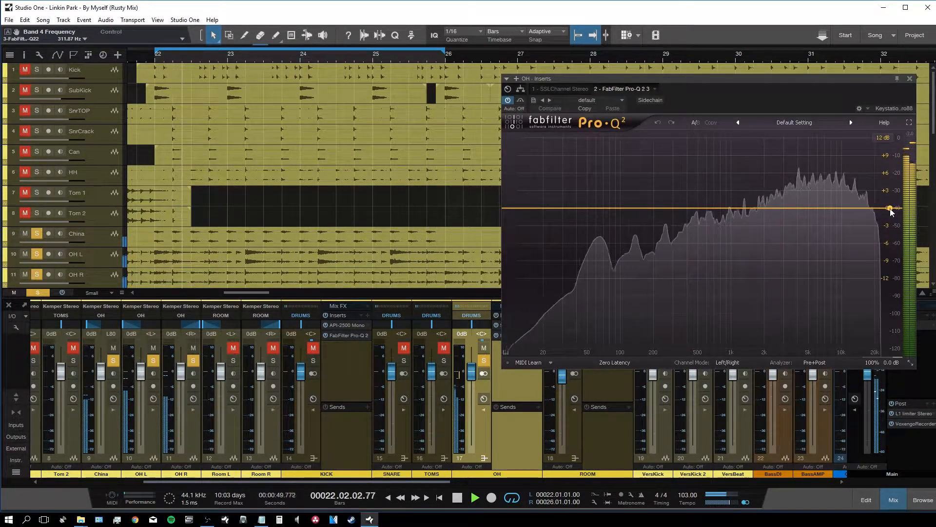
Step: Add a gentle high-shelf cut near 2.4 kHz and a narrow -4.83 dB dip near 121 Hz
double_click(763, 209)
left_click_drag(763, 209, 774, 212)
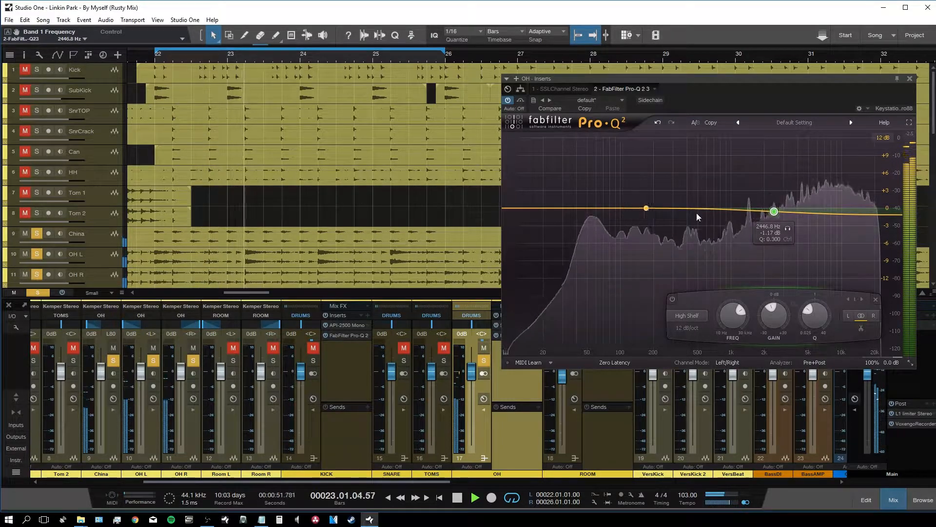
double_click(596, 209)
left_click_drag(595, 208, 611, 194)
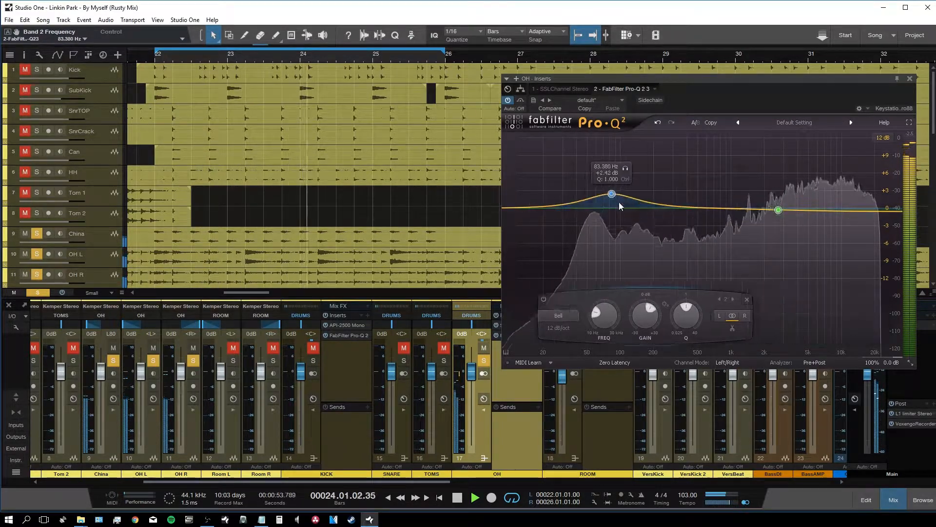
left_click_drag(668, 320, 667, 239)
left_click_drag(613, 195, 617, 144)
scroll(620, 143, "down", 10)
left_click_drag(620, 142, 629, 139)
scroll(633, 325, "down", 10)
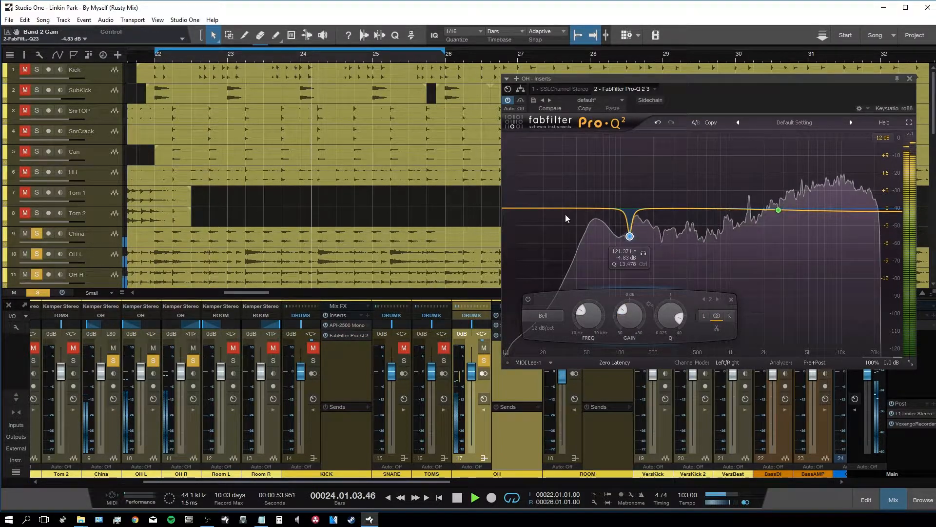
left_click(910, 79)
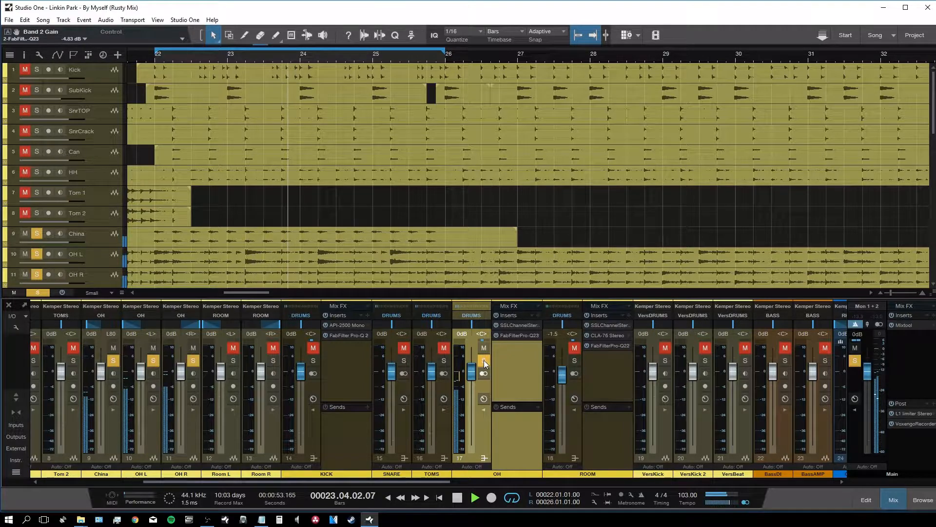
Step: Unsolo the OH bus, solo the SnrTOP track and restart playback
left_click(484, 361)
key("space")
left_click_drag(439, 483, 337, 483)
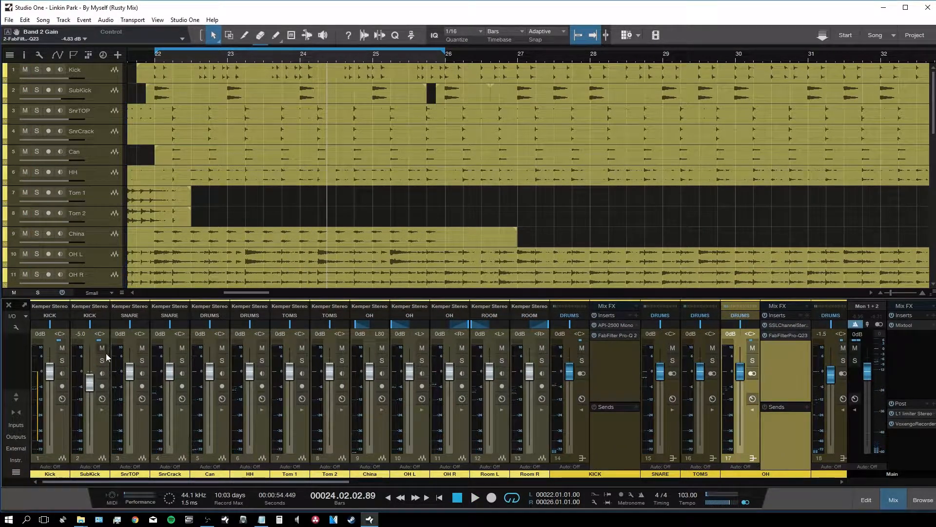
left_click(142, 361)
key("space")
Step: Select the SnrTOP channel and filter the effects browser to 'ssl'
left_click(140, 435)
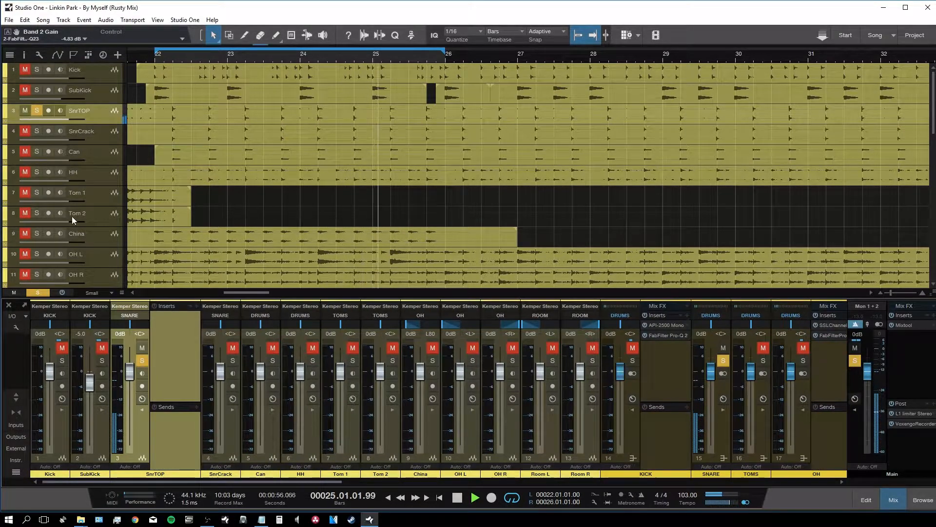
key("F7")
type("ssl")
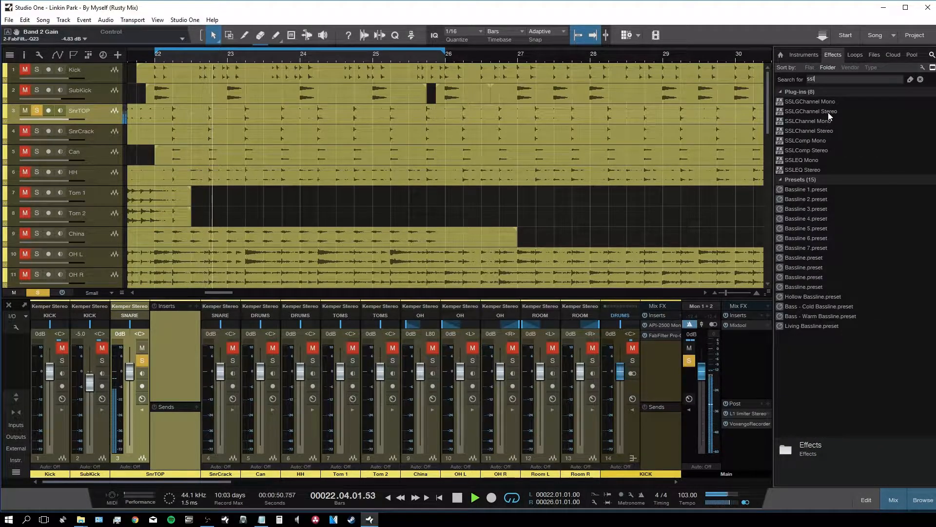
Step: Insert SSLChannel Mono on SnrTOP and set its expander: range about 36, fast attack, release about 0.1, threshold about -1 dB
left_click_drag(810, 122, 161, 323)
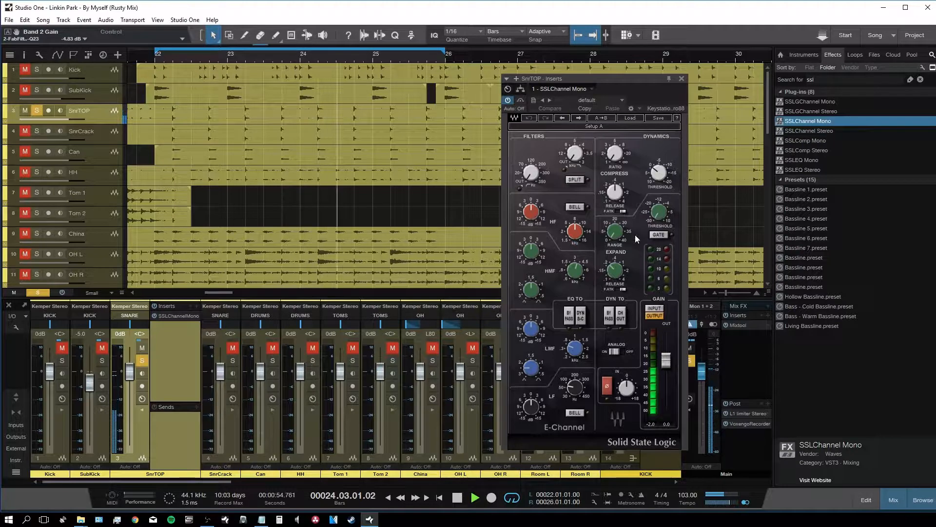
left_click_drag(616, 233, 622, 215)
left_click_drag(617, 272, 627, 271)
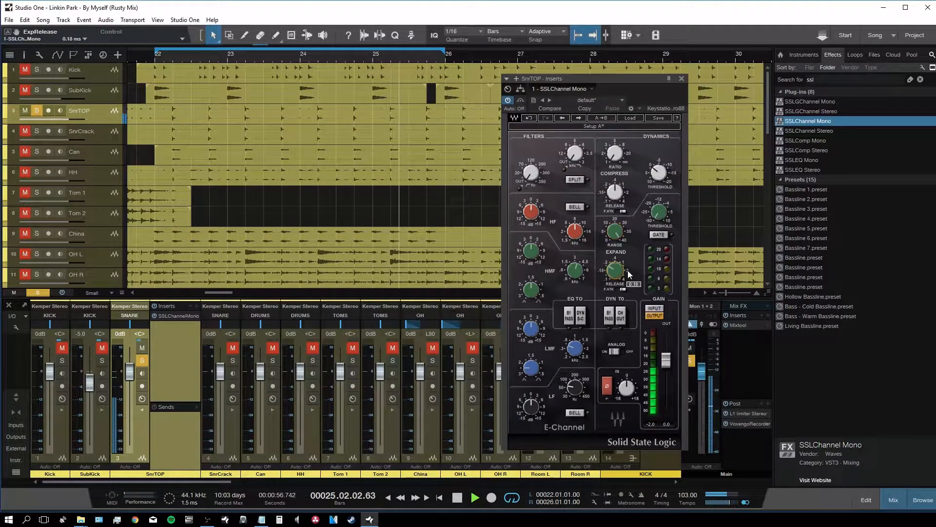
mouse_move(658, 213)
left_mouse_down()
mouse_move(658, 195)
mouse_move(658, 209)
left_mouse_up()
left_click_drag(620, 235, 619, 227)
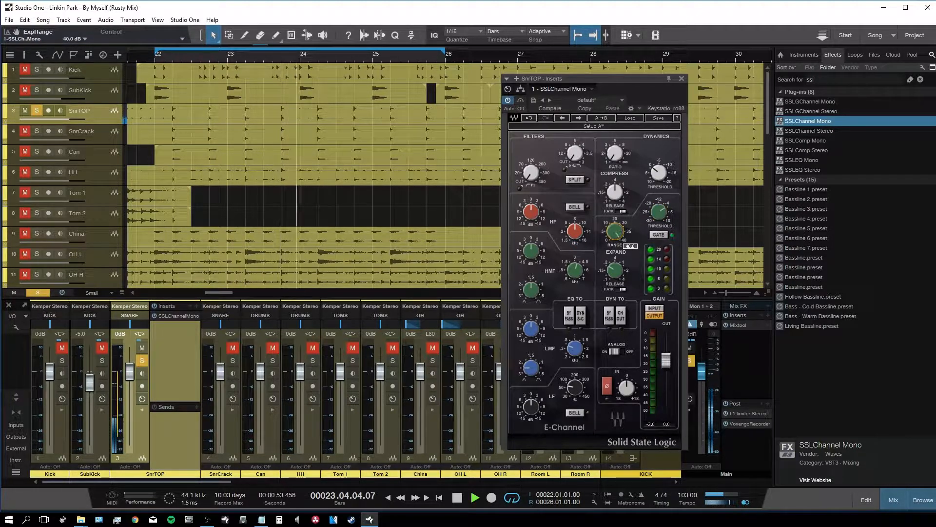
left_click(624, 291)
left_click_drag(616, 271, 616, 285)
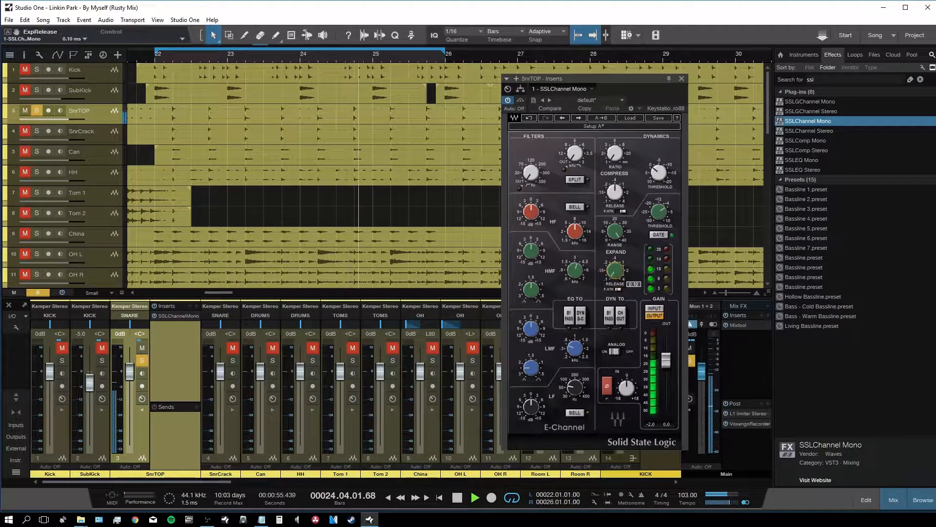
left_click_drag(660, 213, 660, 205)
left_click_drag(616, 270, 615, 266)
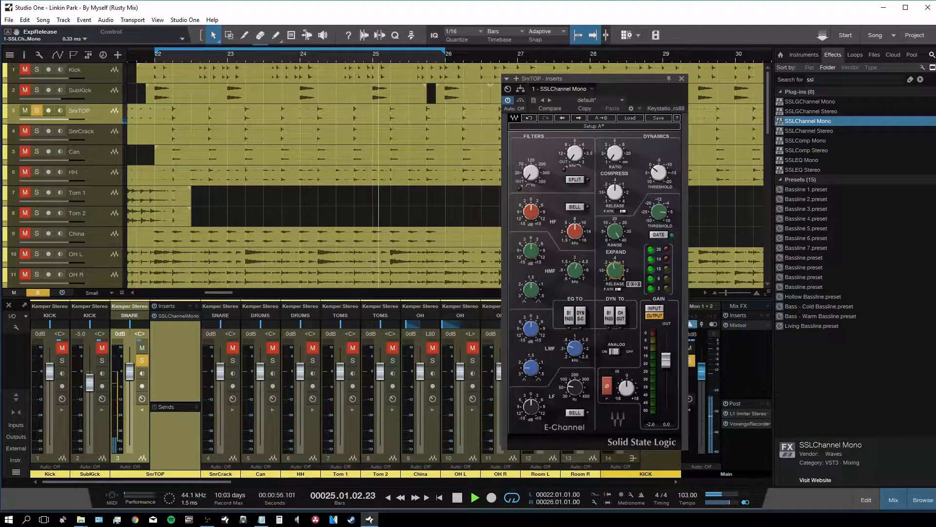
Step: A/B the SSL strip, then shorten the compressor release and raise its ratio to 2.5
left_click(521, 100)
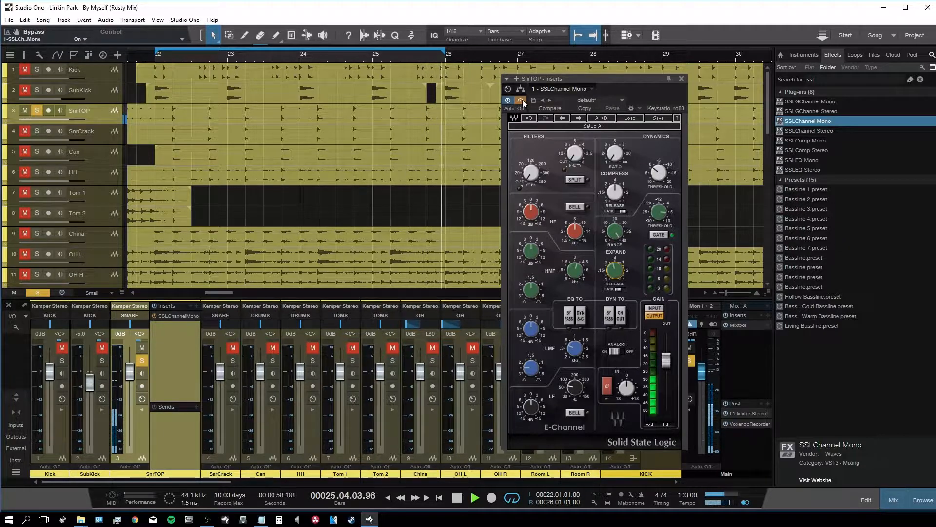
left_click(522, 100)
left_click_drag(617, 189, 617, 194)
left_click_drag(613, 158, 614, 198)
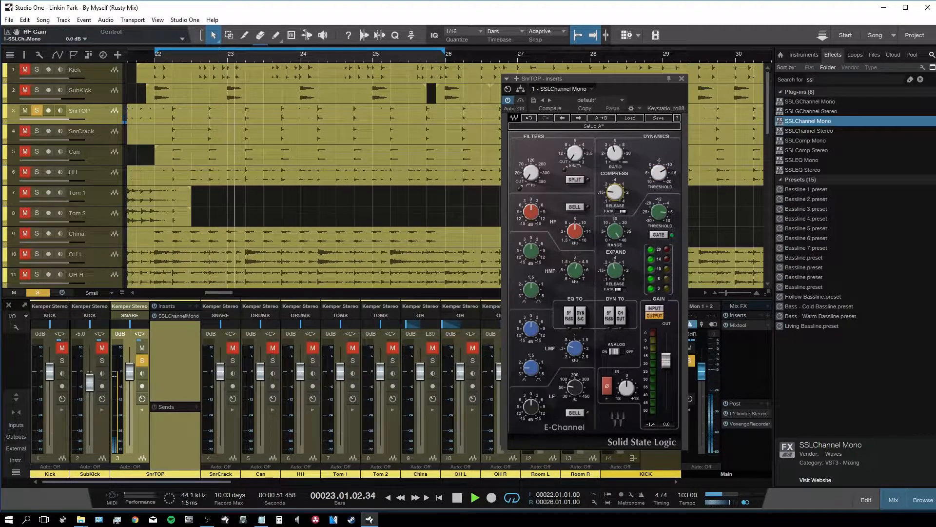
Step: EQ SnrTOP with a 1.4 dB high boost, 70 Hz high-pass, -3 dB low-mid cut and slight high-mid lift
left_click_drag(529, 216, 529, 213)
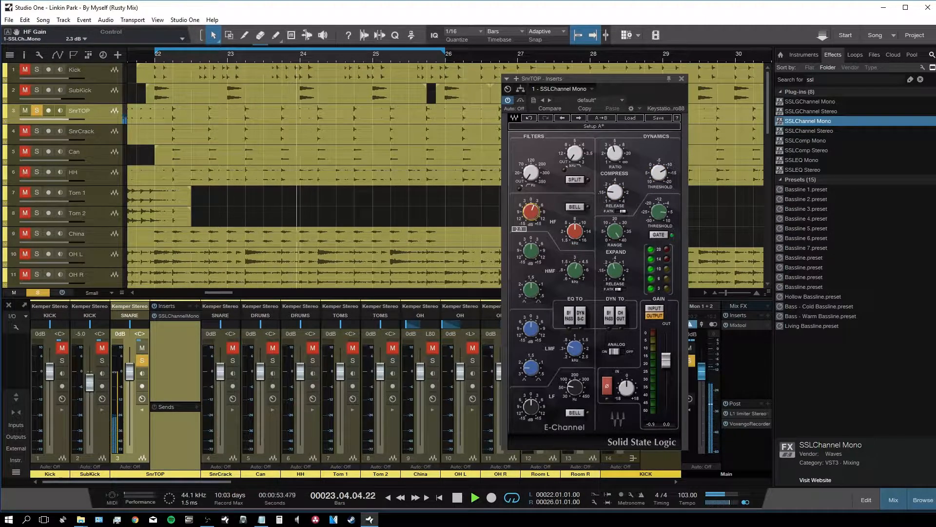
double_click(533, 177)
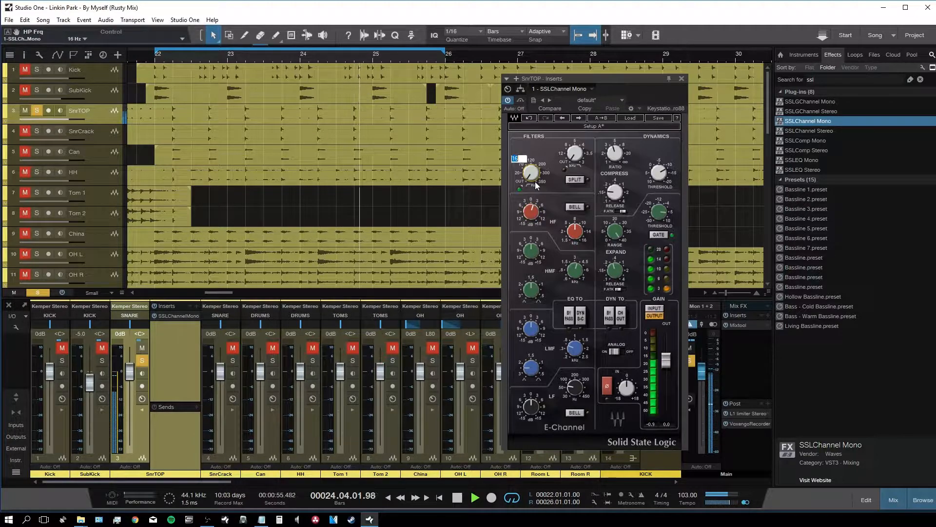
type("70")
key("Return")
left_click_drag(531, 329, 531, 329)
scroll(535, 328, "down", 5)
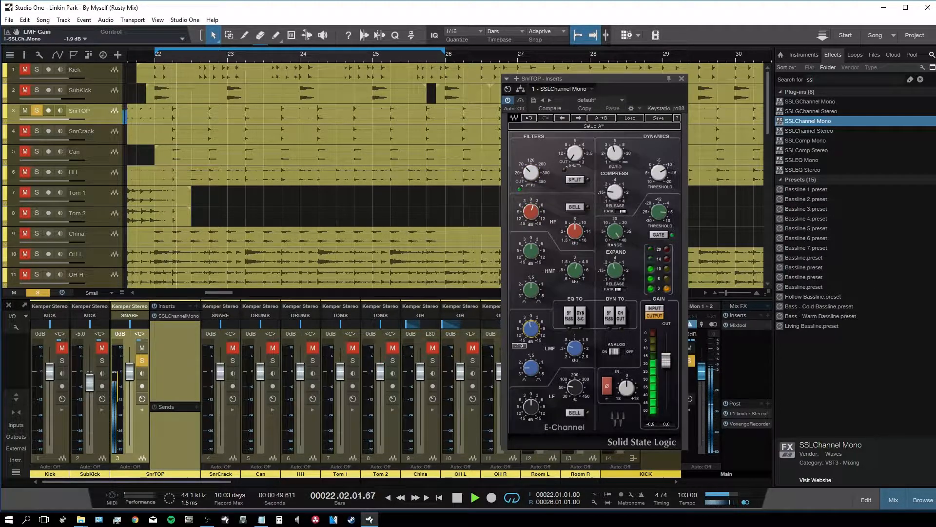
left_click_drag(575, 348, 575, 353)
left_click(532, 331)
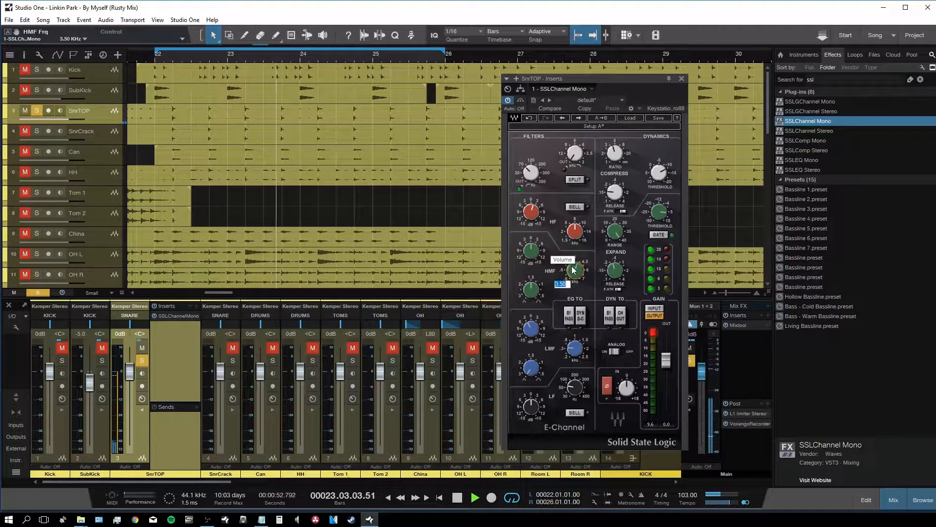
left_click_drag(532, 252, 532, 253)
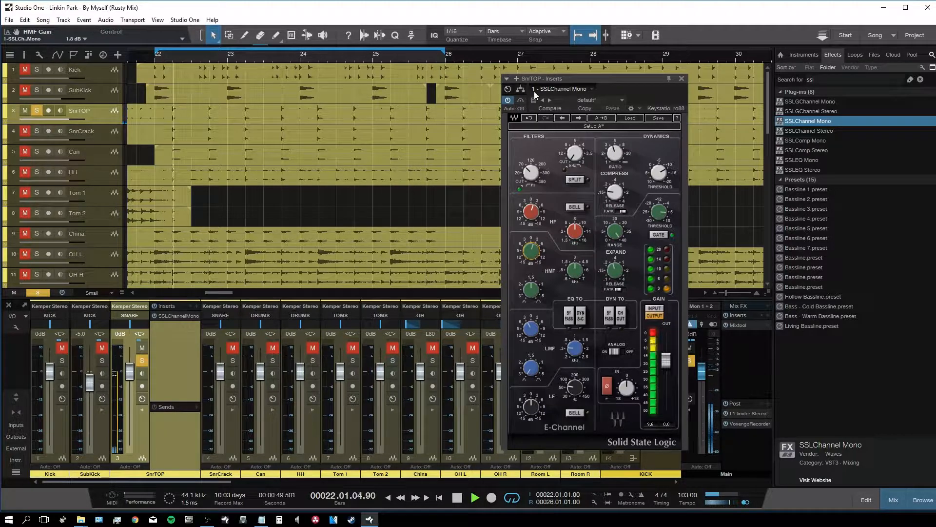
Step: Compare the SSL strip with bypass, close it, and unsolo SnrTOP
left_click(525, 100)
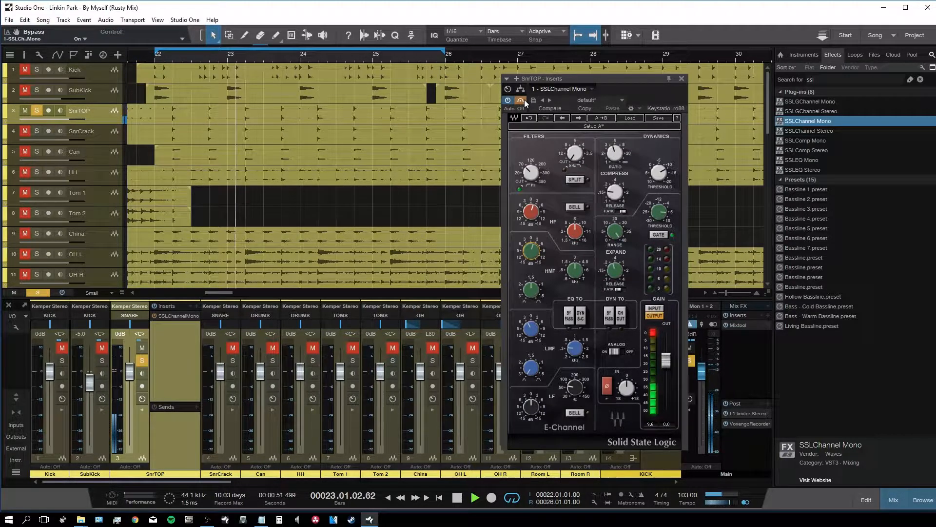
left_click(681, 78)
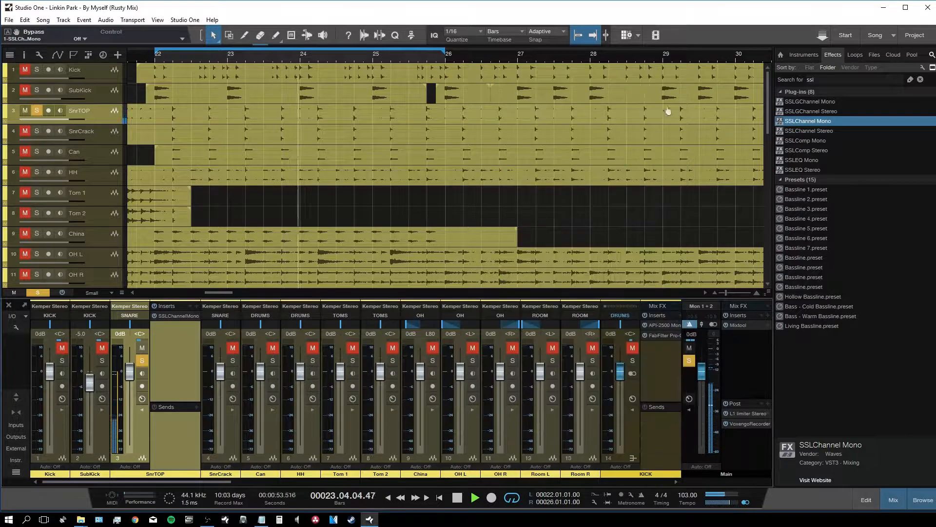
left_click(141, 359)
Step: Solo SnrCrack and add SSLChannel Mono to its inserts with a 70 Hz high-pass and +1.4 dB HF gain
left_click(233, 360)
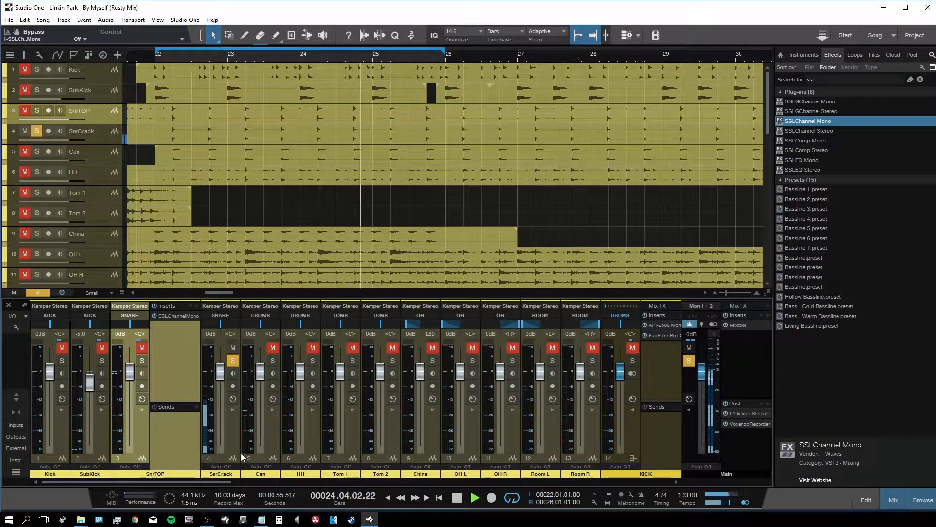
left_click(233, 447)
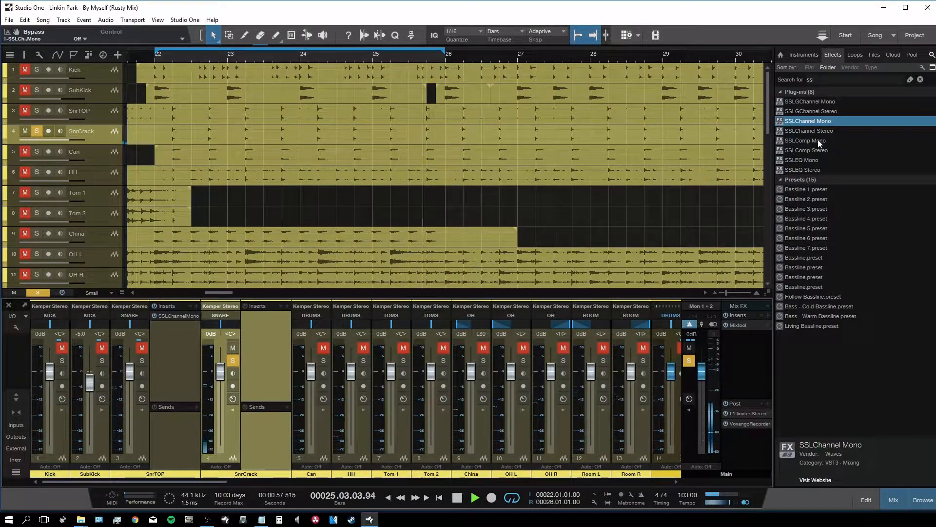
left_click_drag(826, 123, 263, 320)
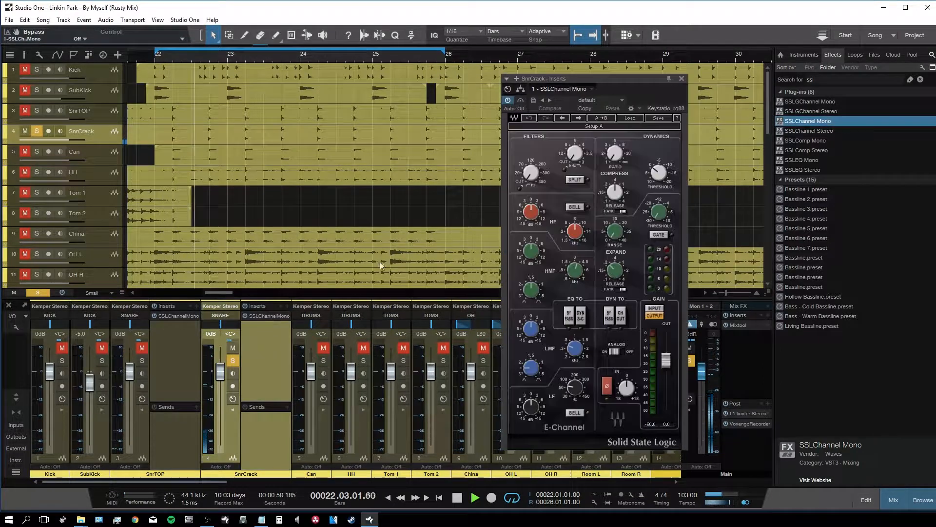
left_click_drag(530, 176, 531, 168)
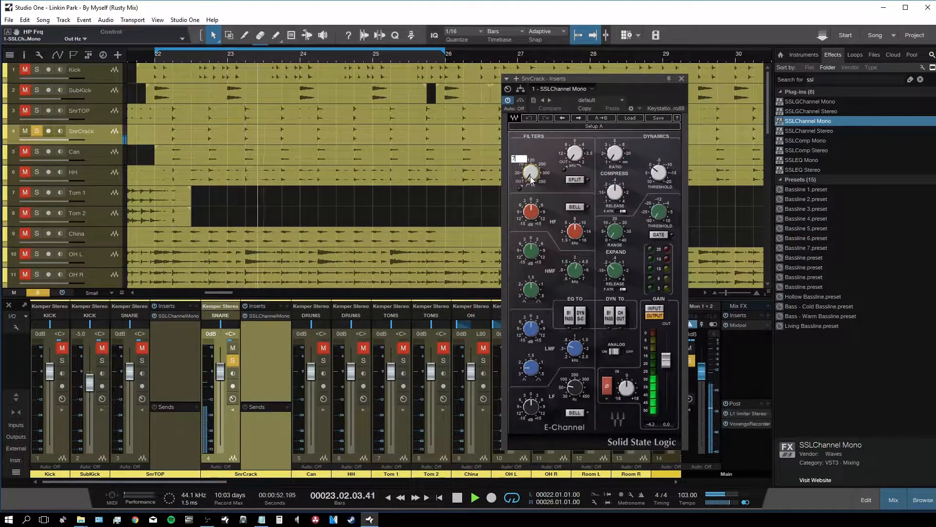
left_click_drag(531, 212, 532, 207)
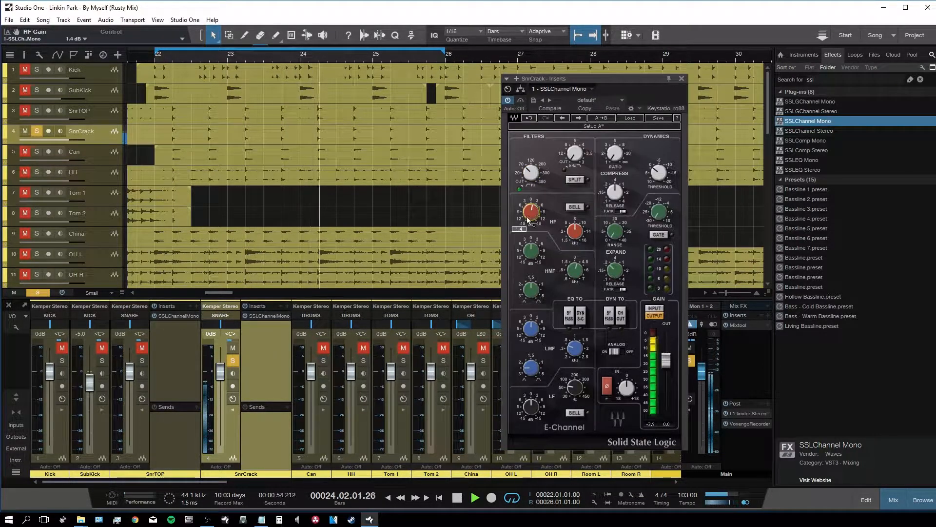
Step: Close the SSL strip and insert FabFilter Pro-Q 2 on SnrCrack via an 'eq' search
left_click(682, 78)
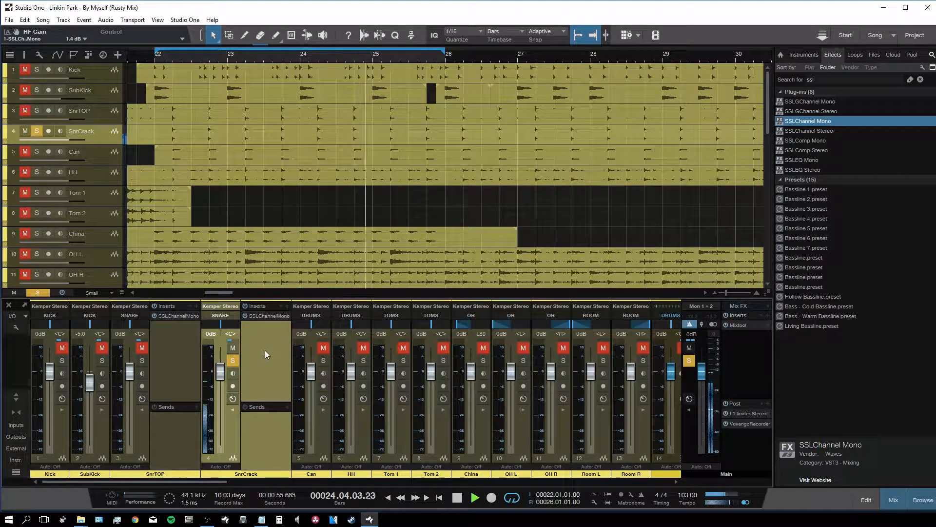
left_click(290, 305)
type("eq")
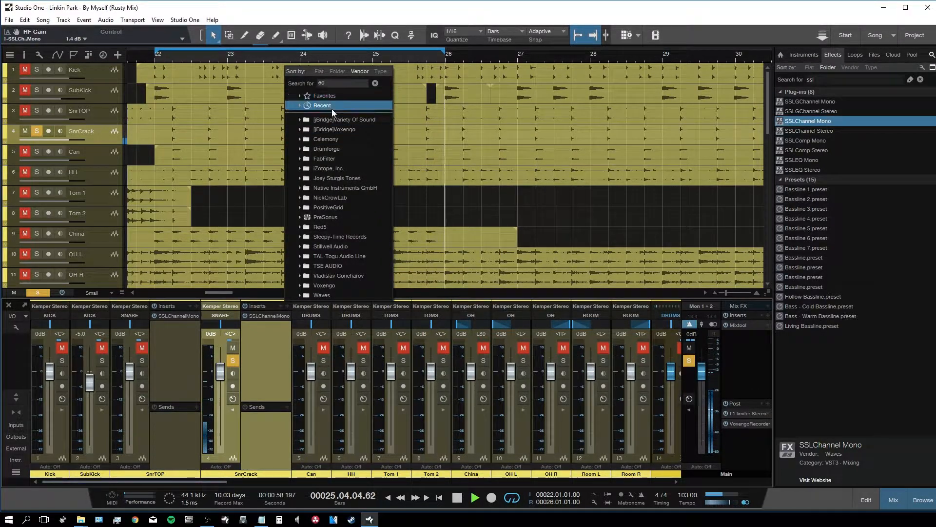
left_click(345, 110)
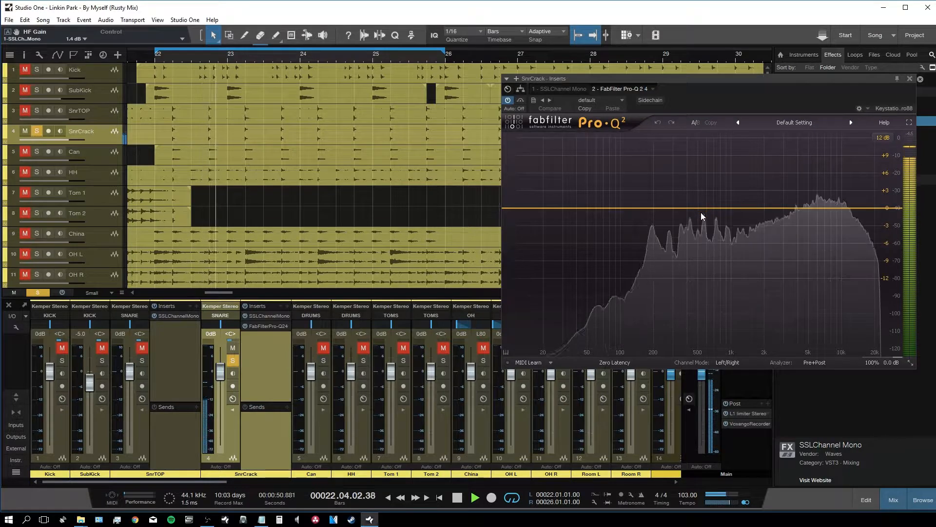
Step: Create a Q 40 bell band, boost it sharply and sweep it to find the ring, A/B-ing the EQ
double_click(685, 194)
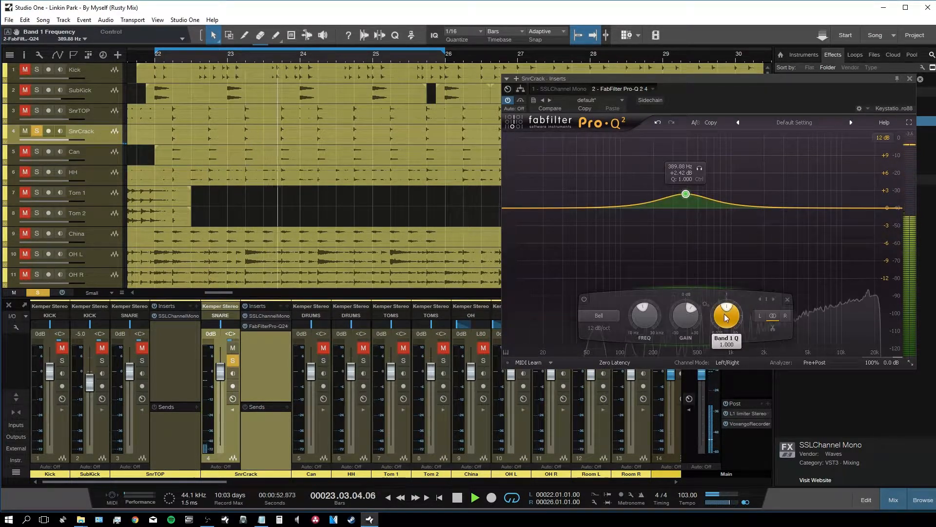
left_click_drag(725, 316, 726, 261)
left_click_drag(686, 194, 655, 120)
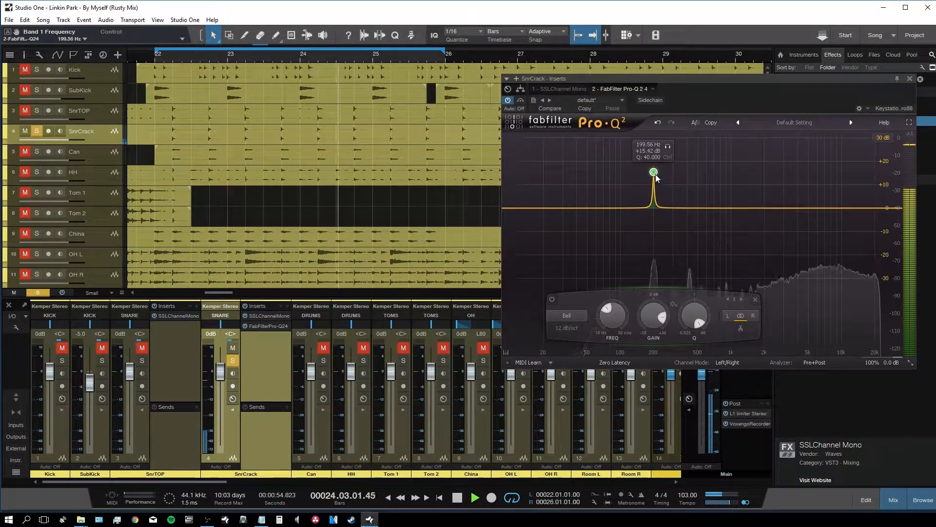
left_click_drag(656, 181, 681, 138)
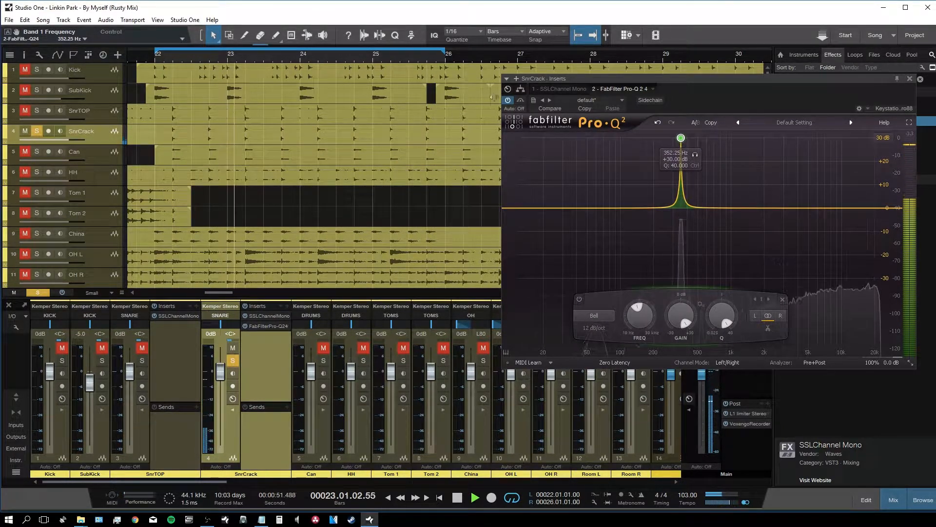
left_click(508, 100)
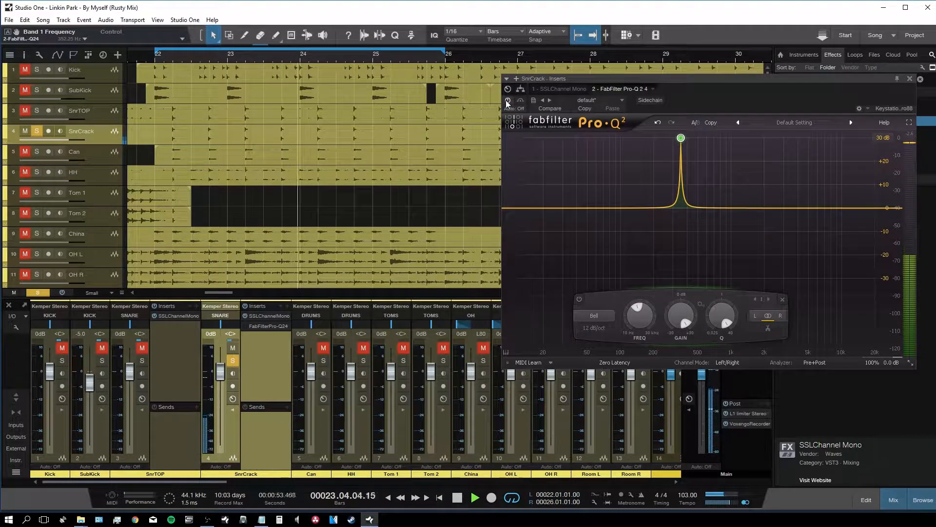
left_click(508, 99)
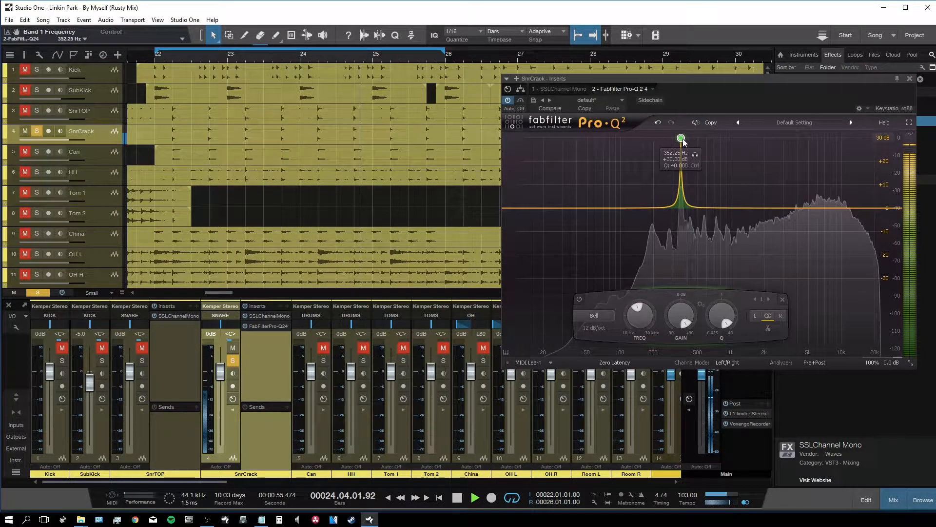
Step: Turn the band near 374 Hz into a -27 dB notch, A/B it, and stop playback
left_click_drag(685, 139, 695, 139)
left_click_drag(690, 315, 677, 414)
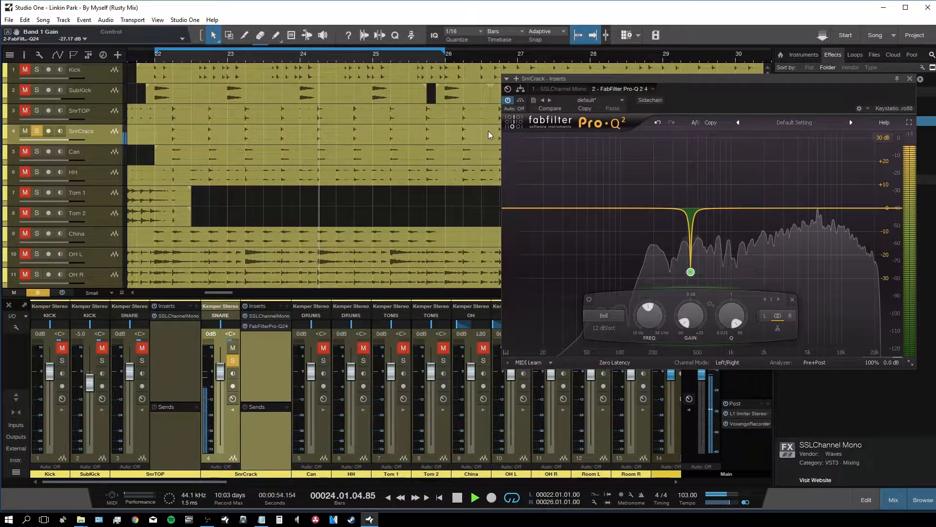
left_click(509, 101)
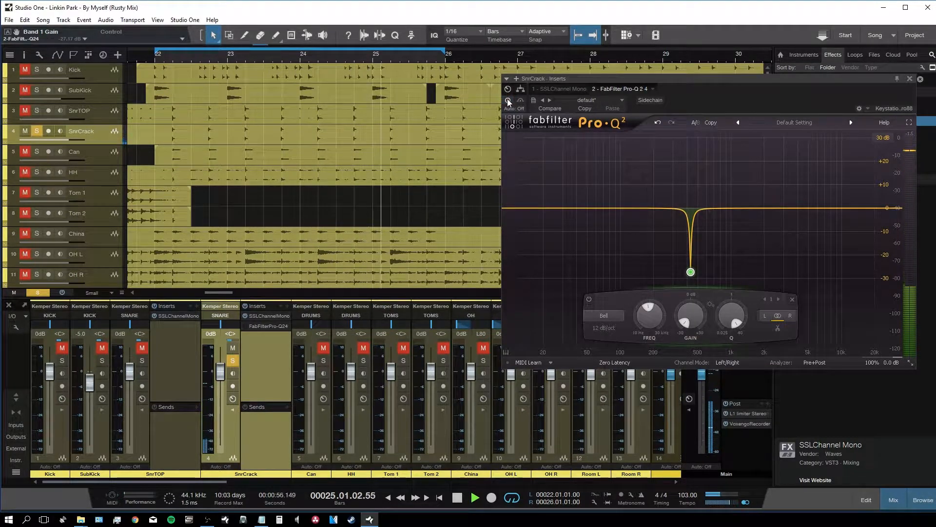
left_click(509, 102)
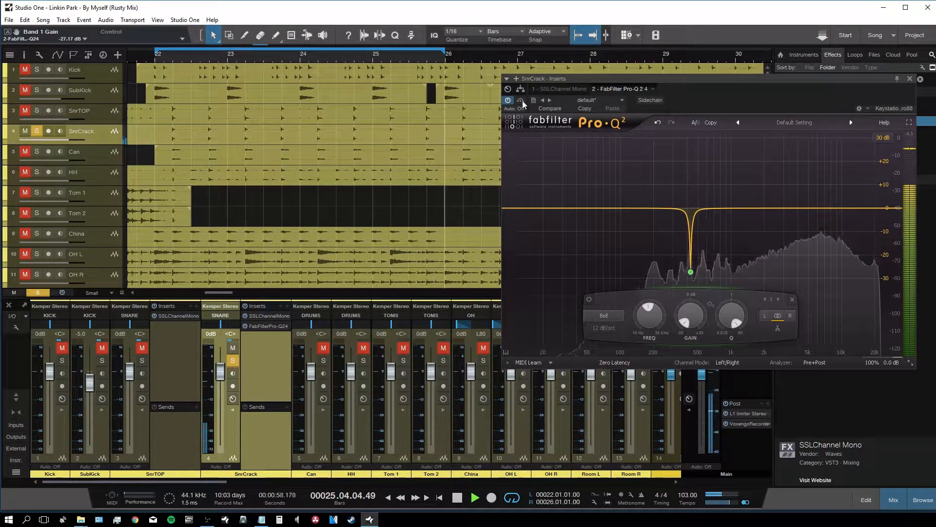
key("space")
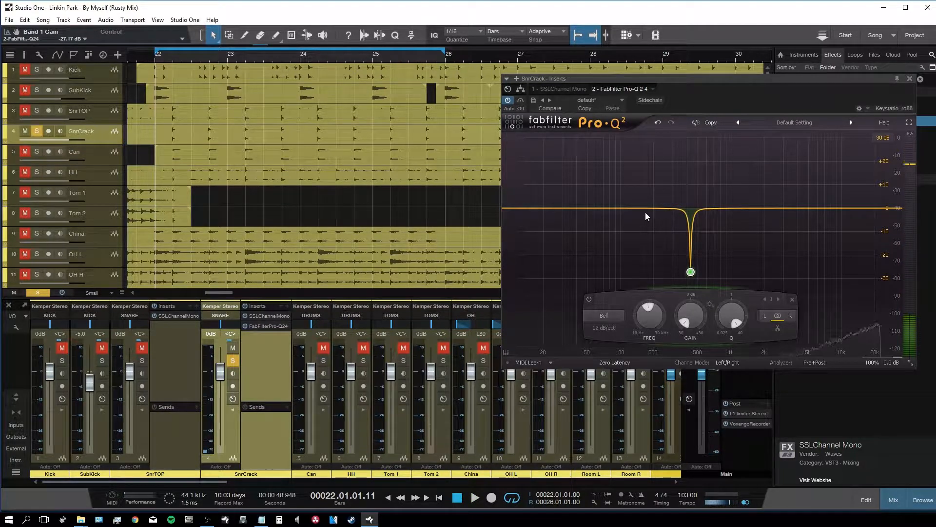
Step: Add a second Q 40 band cut to about -20 dB near 273 Hz, A/B it, then close Pro-Q 2
left_click_drag(638, 208, 642, 199)
left_click_drag(682, 314, 669, 138)
left_click_drag(669, 315, 654, 429)
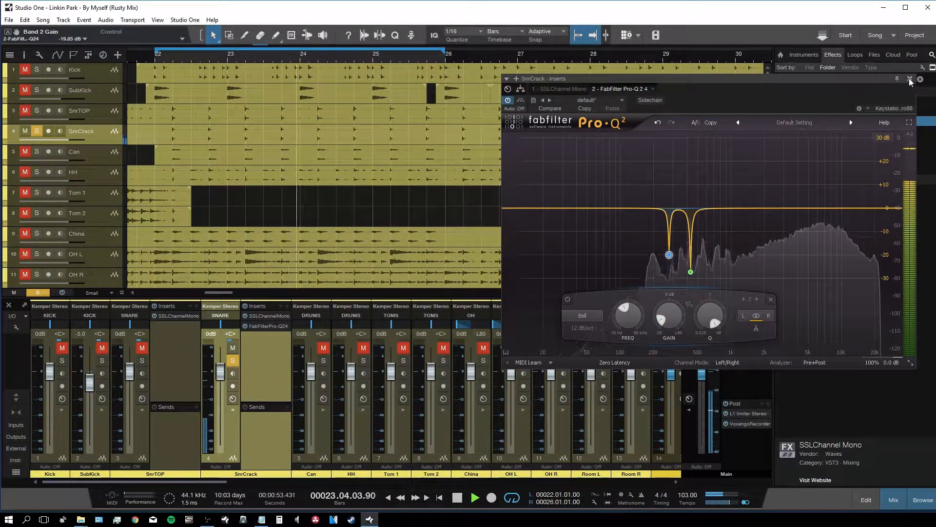
left_click(508, 100)
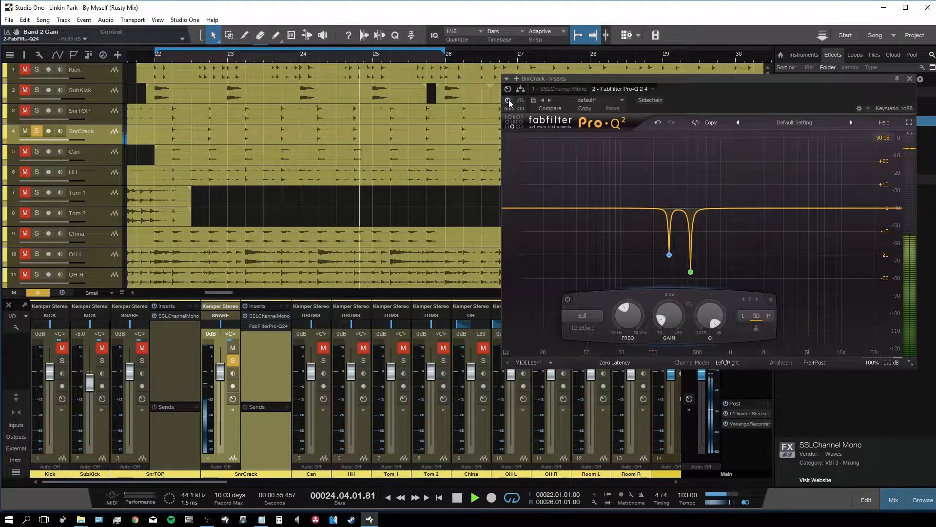
left_click(508, 101)
key("space")
left_click(910, 78)
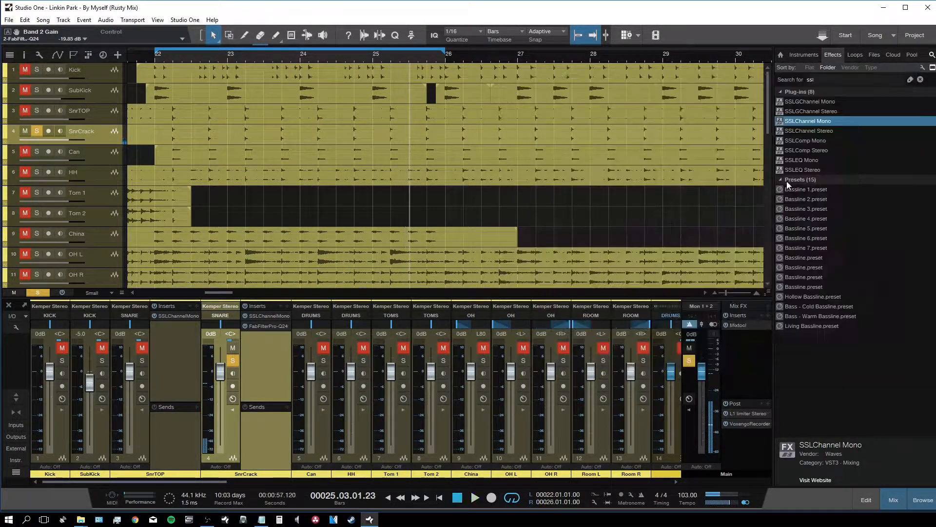
Step: Unsolo SnrCrack, solo the SNARE bus with playback running, and show its inserts
left_click(233, 361)
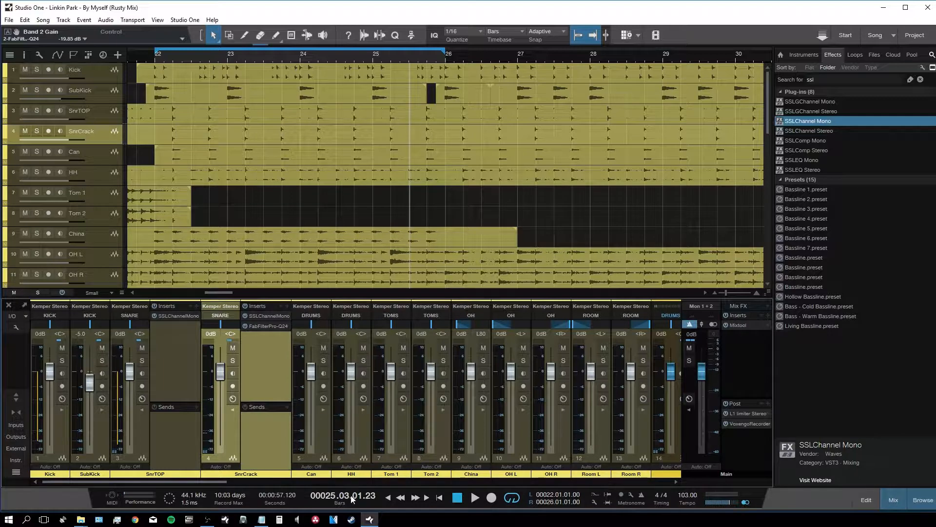
left_click_drag(199, 481, 263, 481)
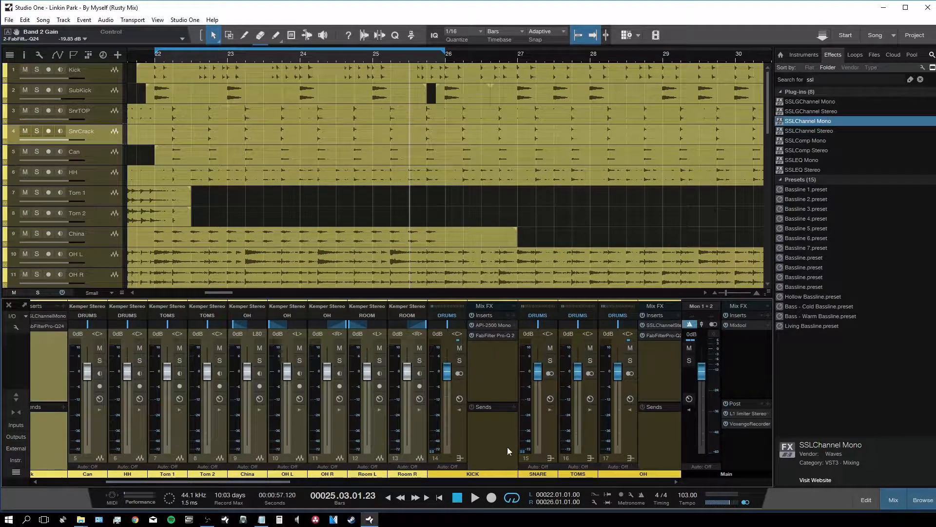
left_click(550, 360)
key("space")
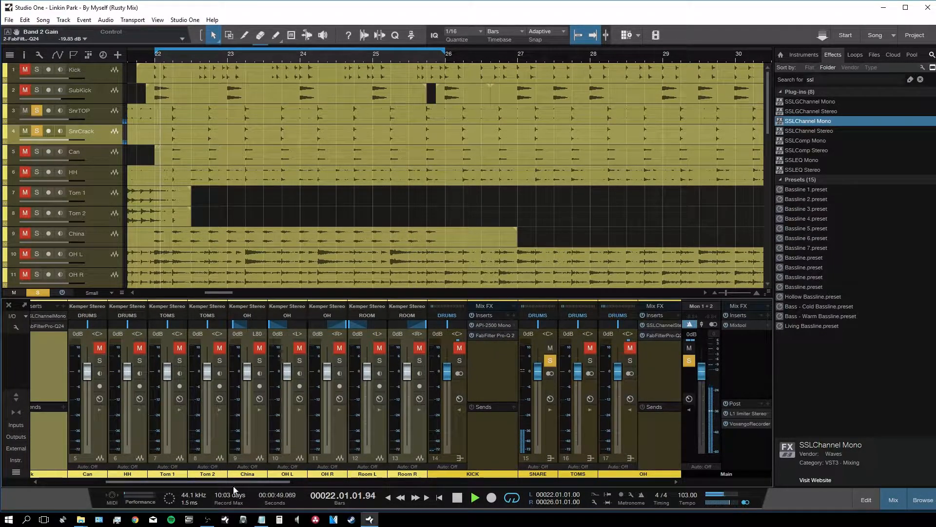
left_click_drag(234, 482, 324, 482)
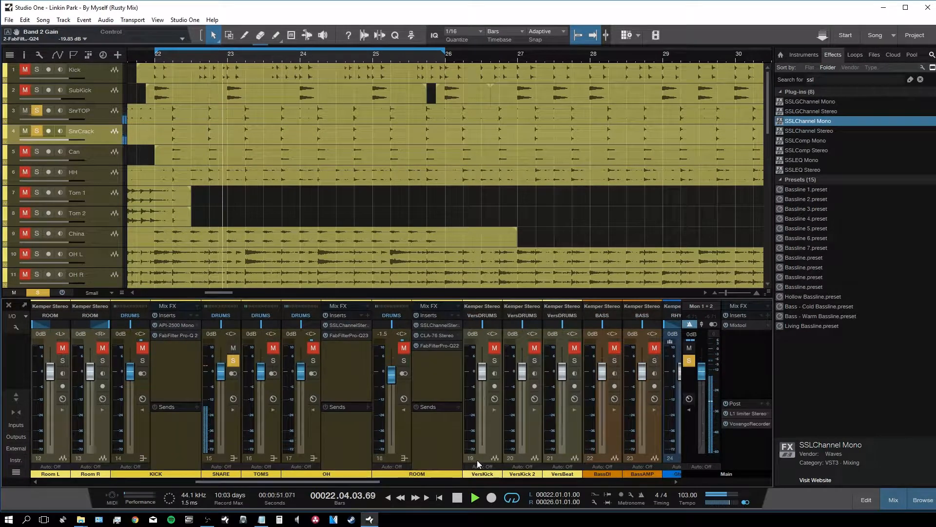
left_click(237, 418)
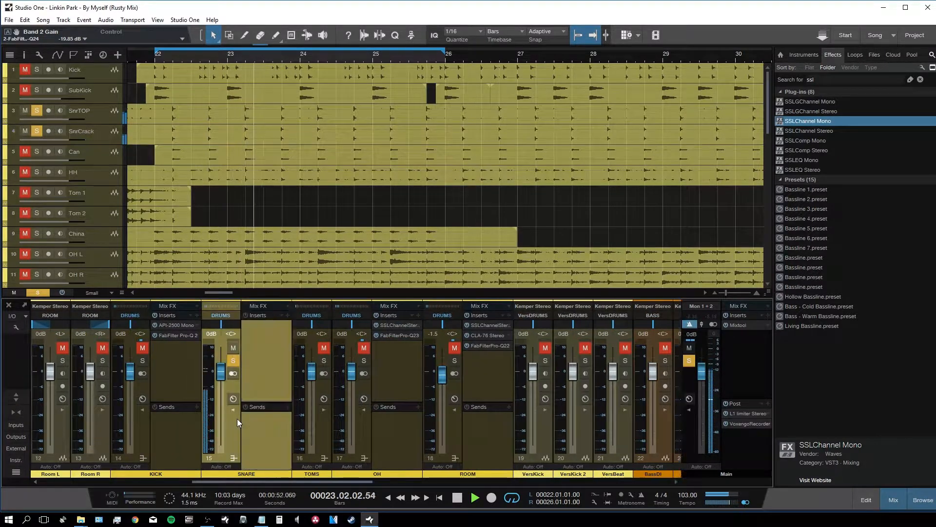
Step: Search 'schep' and add Scheps 73 Mono to the SNARE inserts
left_click(920, 80)
left_click(864, 78)
type("schep")
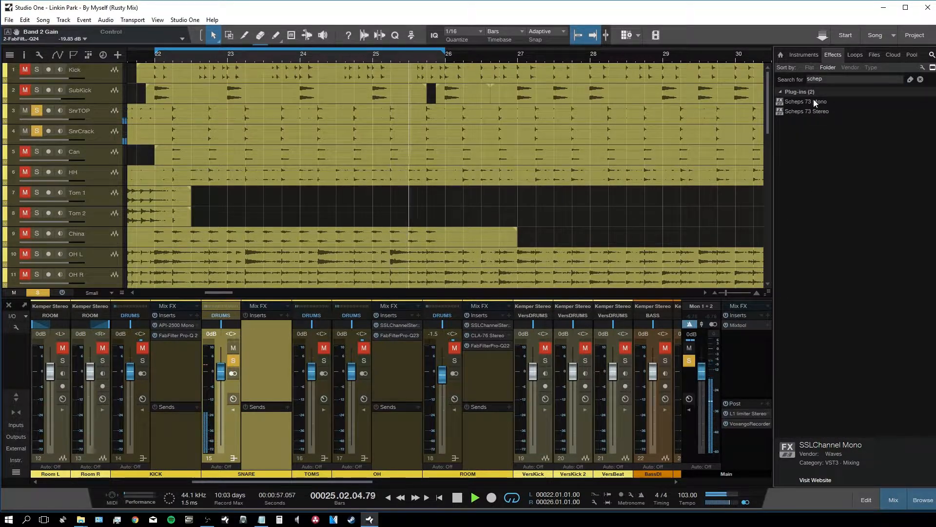
left_click_drag(813, 101, 272, 335)
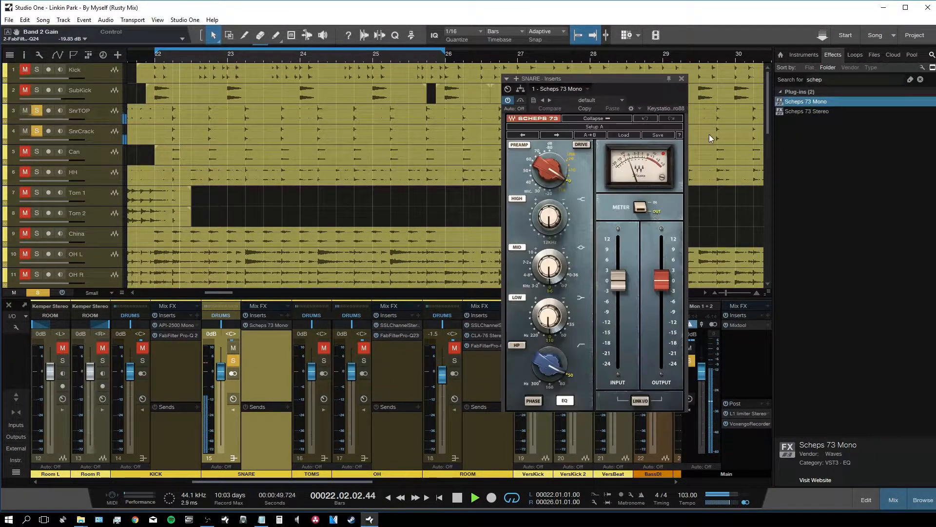
left_click(917, 499)
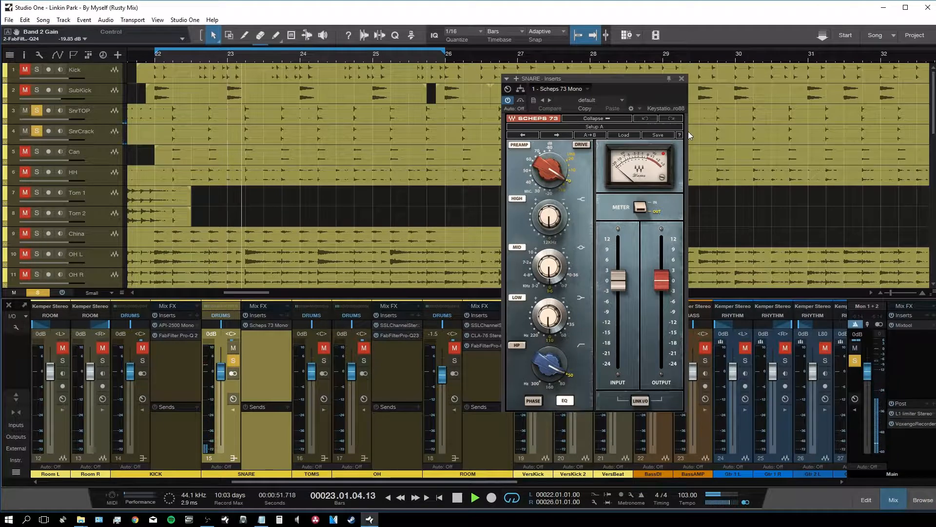
Step: Enable the Scheps 73 high-pass, boost the low band slightly, set input to +12 dB, and close it
left_click(518, 344)
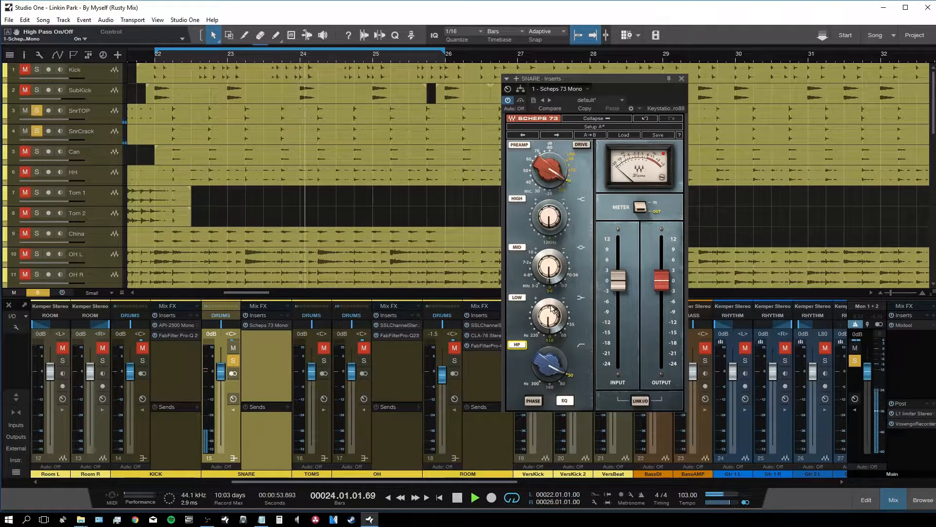
left_click(535, 326)
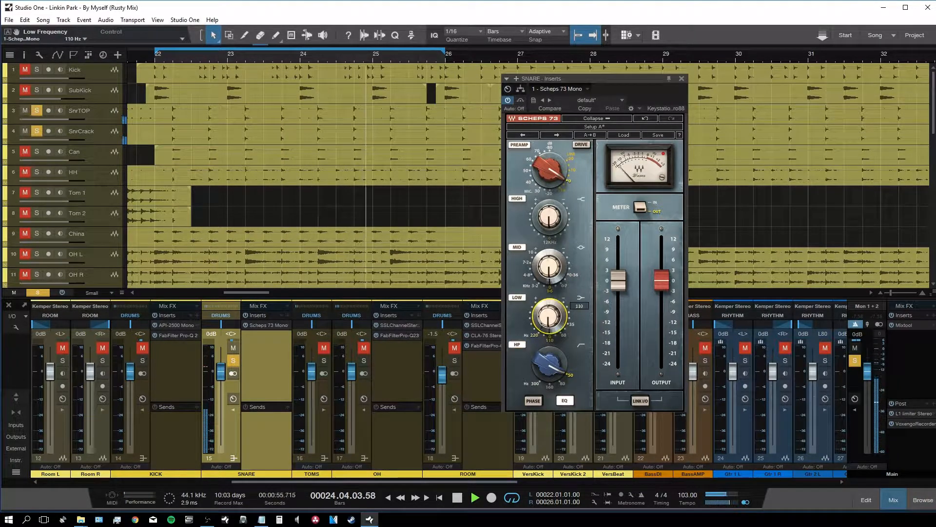
left_click_drag(539, 327, 539, 319)
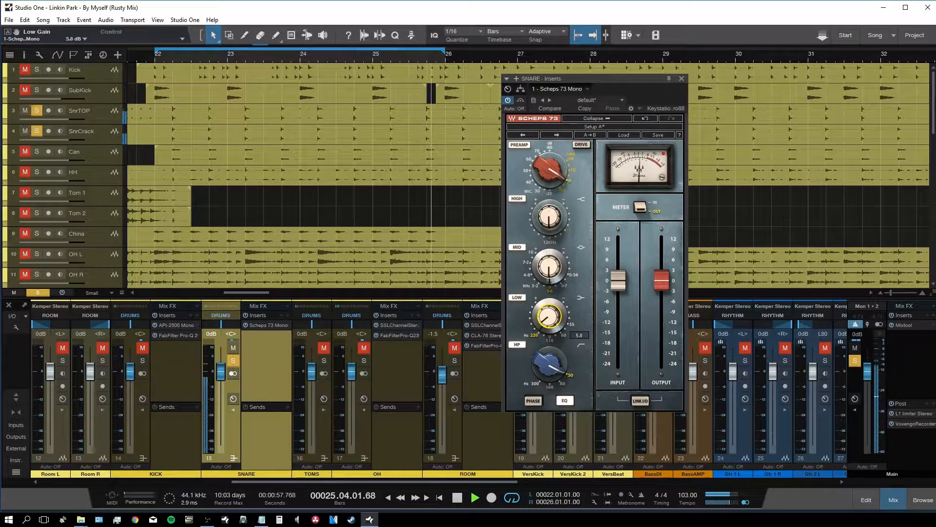
left_click(553, 222)
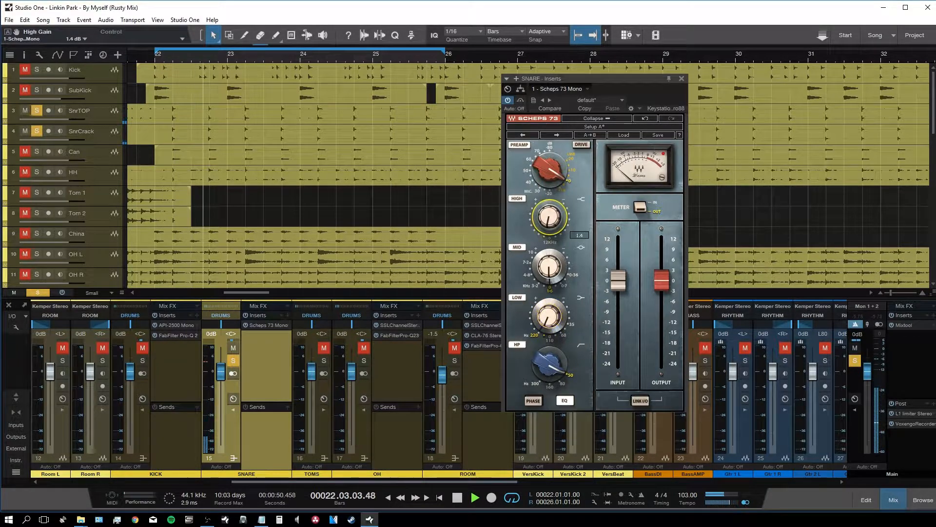
left_click(549, 265)
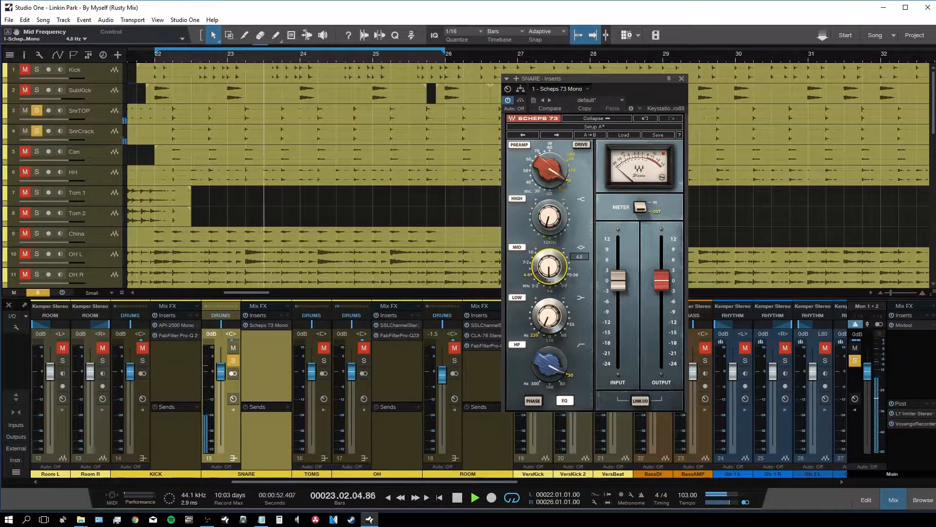
left_click(549, 267)
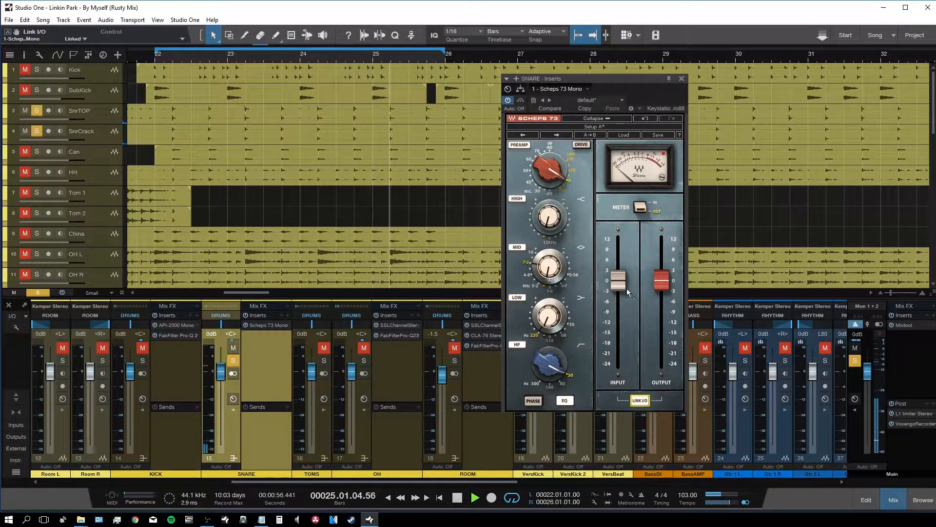
left_click_drag(619, 285, 618, 239)
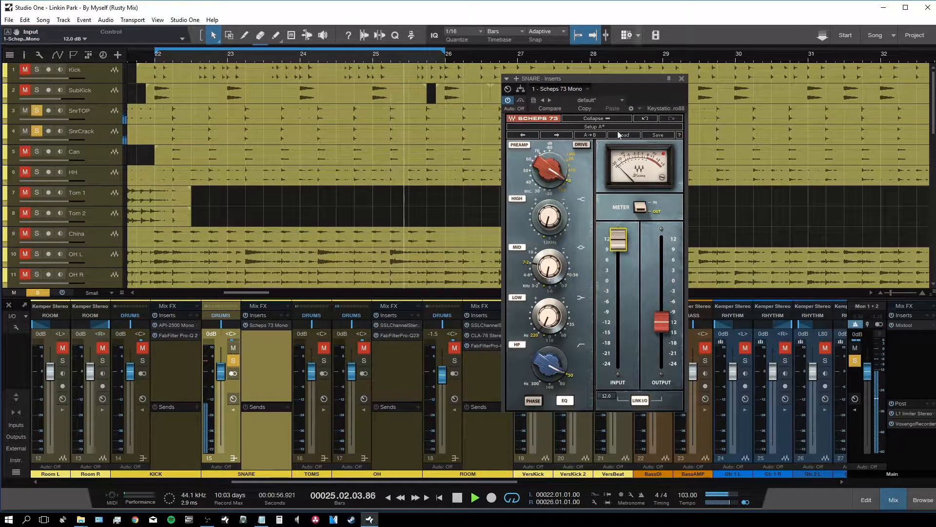
left_click(683, 79)
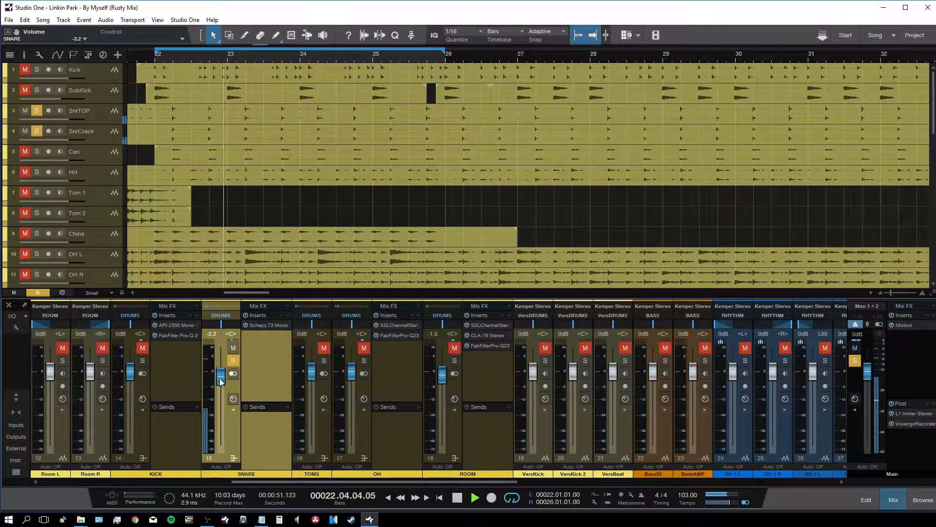
Step: Add API-2500 Mono from the Dynamics folder to the SNARE inserts
key("F5")
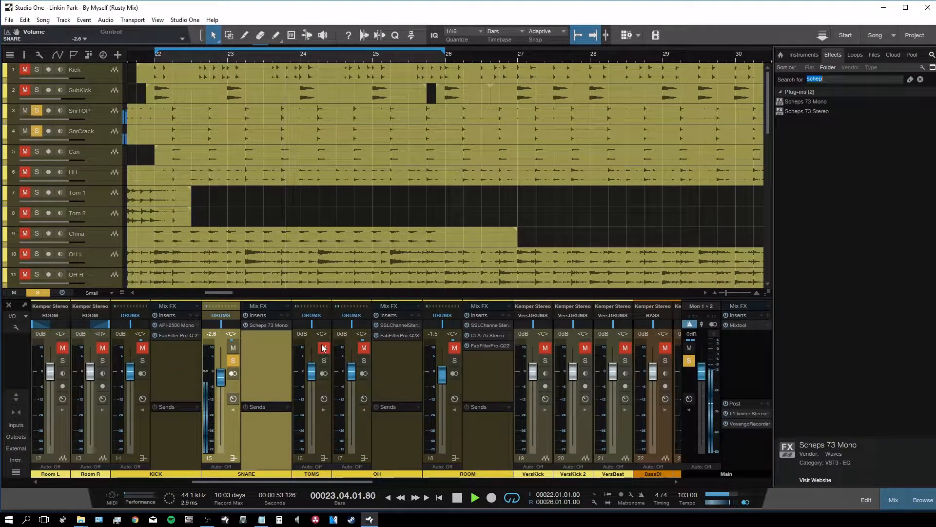
left_click(920, 79)
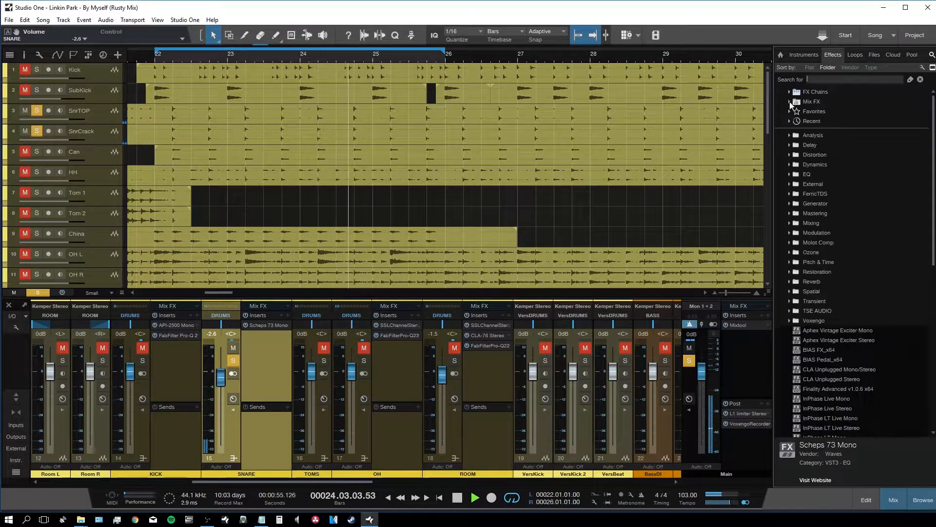
left_click(789, 156)
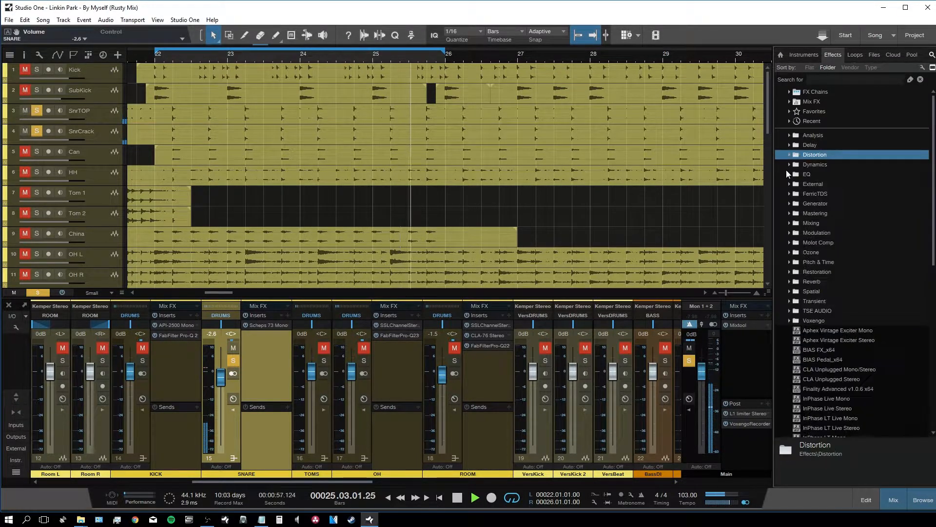
left_click(790, 155)
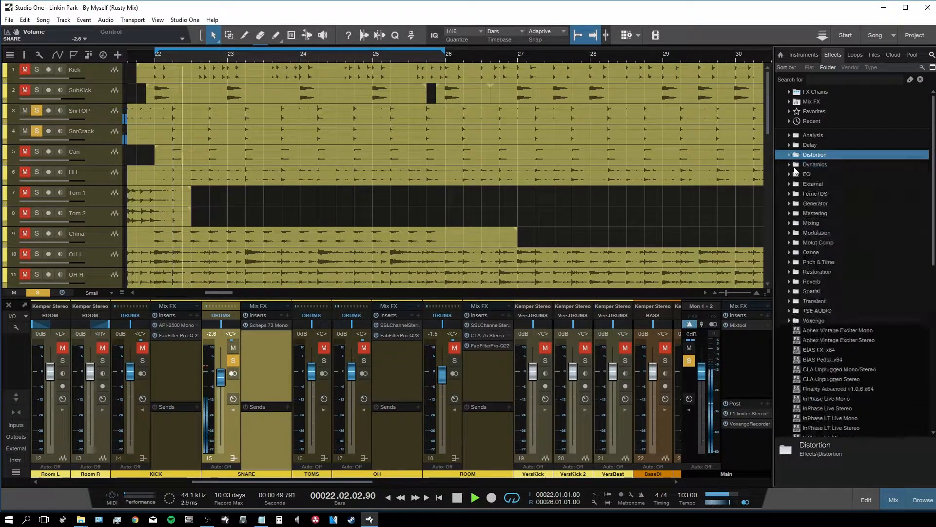
left_click(791, 164)
left_click_drag(828, 174, 285, 369)
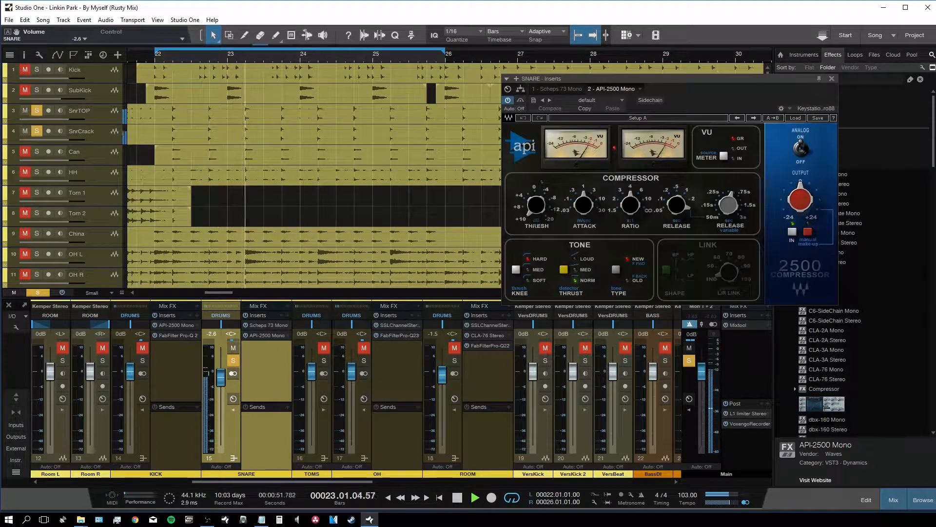
key("F5")
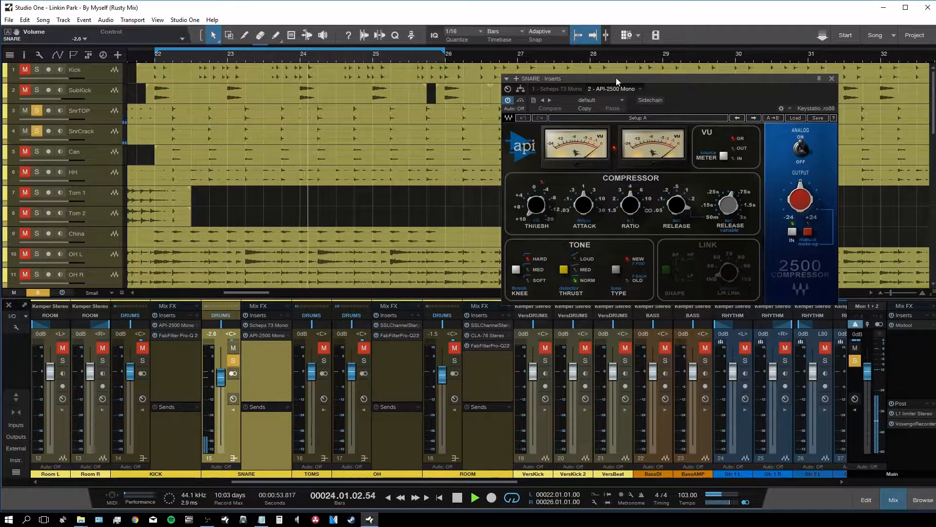
left_click_drag(616, 78, 532, 81)
Step: Load the Drums Snare preset and set 3 ms attack, 3:1 ratio and -20 dB threshold
left_click(499, 208)
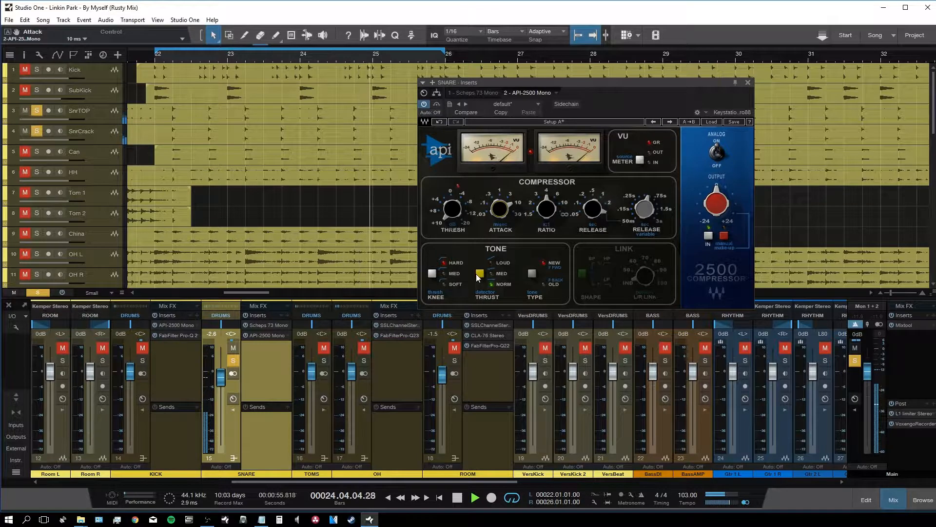
left_click(596, 207)
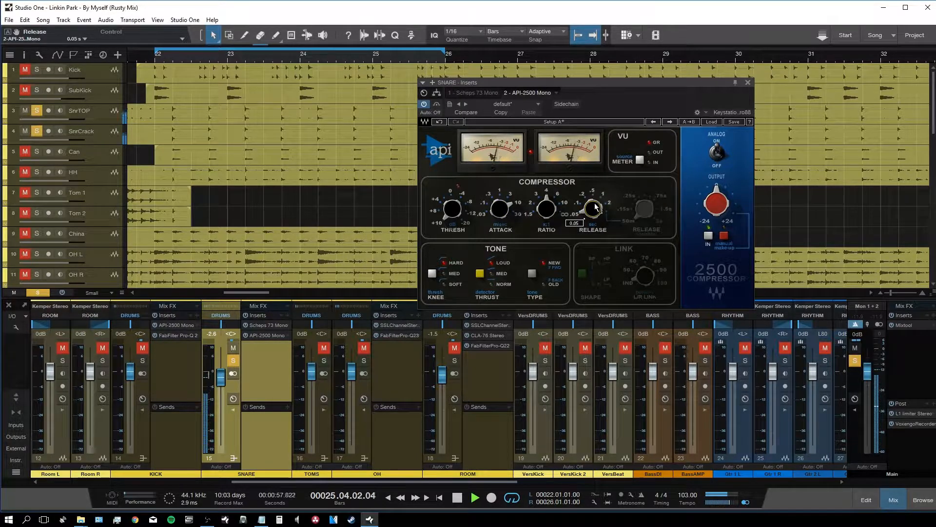
left_click(452, 208)
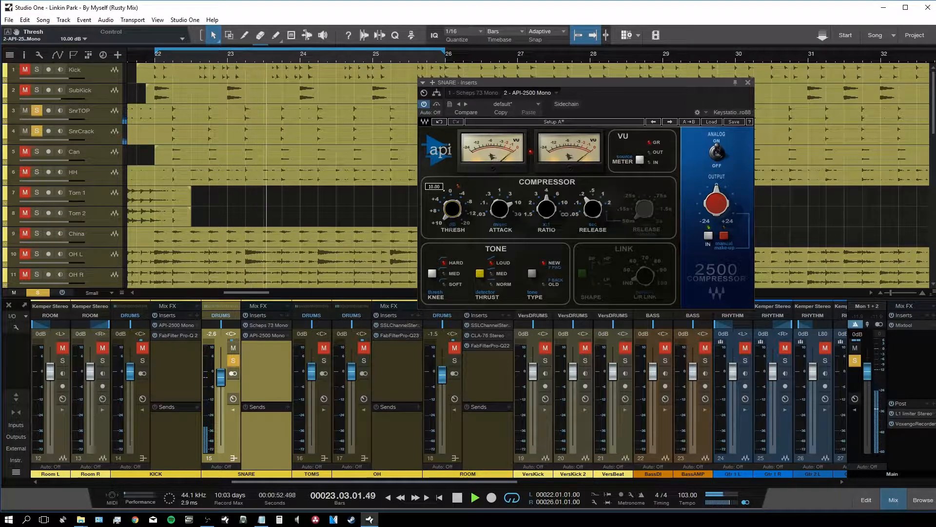
left_click(712, 121)
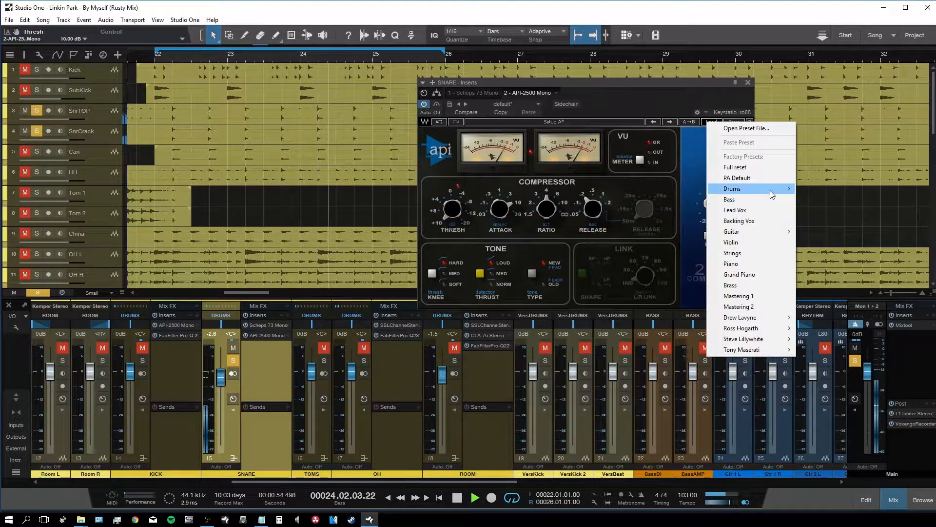
mouse_move(771, 191)
left_click(844, 198)
left_click_drag(488, 204, 488, 200)
left_click_drag(547, 209, 546, 214)
left_click_drag(463, 211, 460, 191)
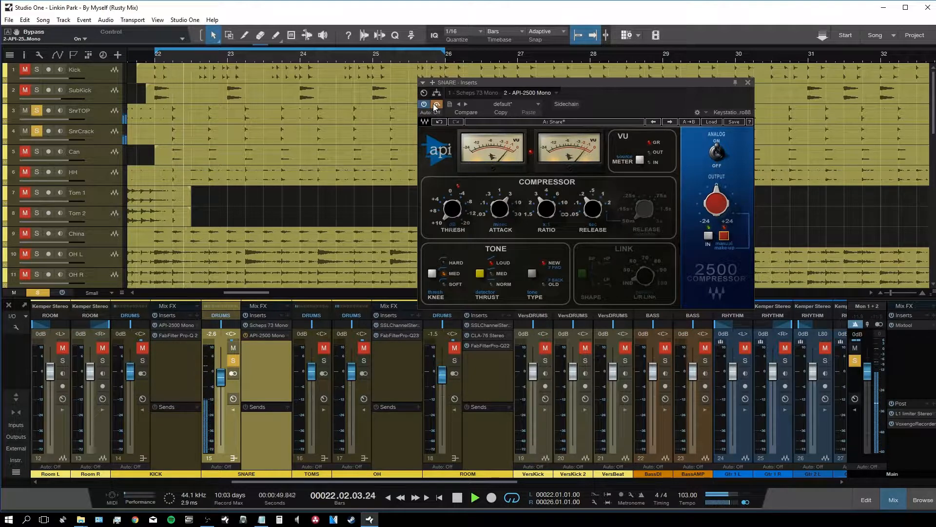
Step: Raise the make-up output to 2.5, close the API-2500, and unsolo SNARE
left_click_drag(716, 203, 716, 197)
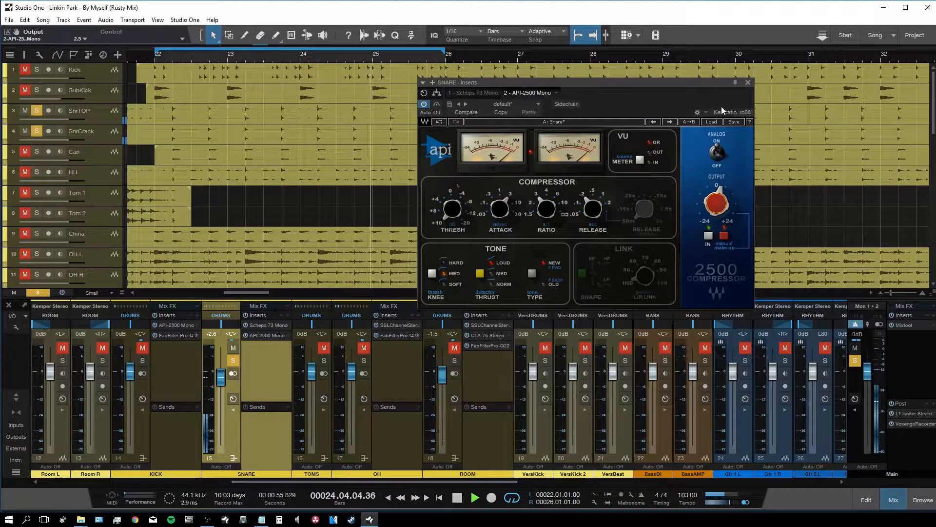
left_click(748, 83)
left_click(234, 360)
Step: Lower the SNARE fader to -5.0 dB and solo the DRUMS bus
left_click_drag(221, 378, 221, 384)
scroll(546, 430, "right", 5)
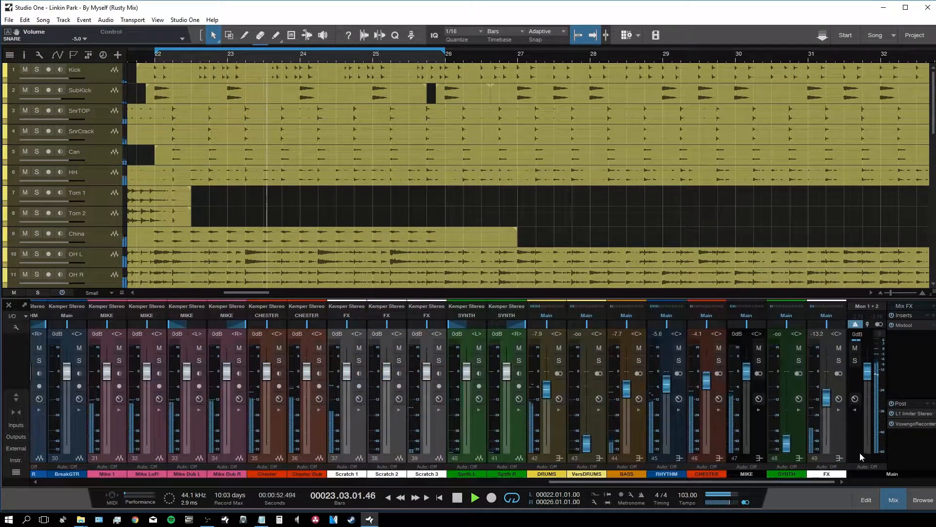
left_click(558, 361)
Step: Collapse the insert panels on the OH, ROOM, SNARE and KICK channels
left_click_drag(579, 482, 292, 489)
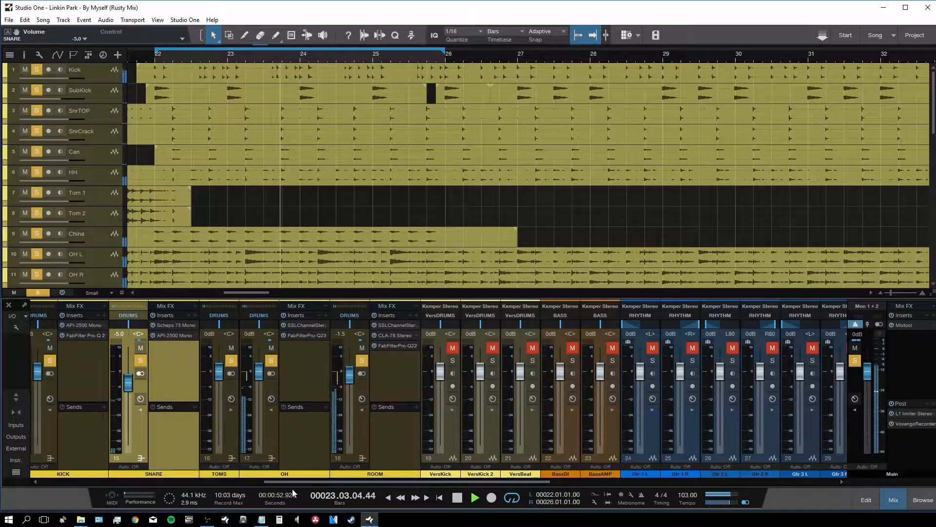
double_click(302, 441)
double_click(350, 444)
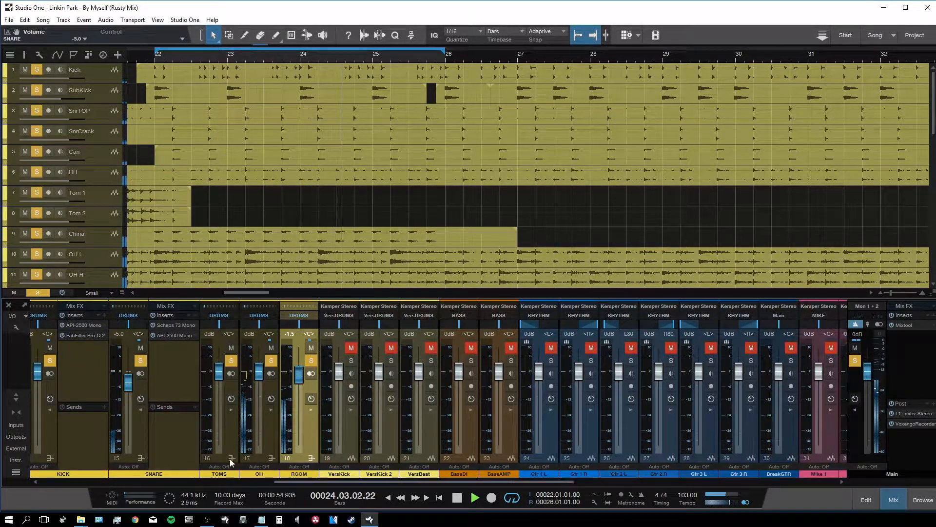
double_click(179, 447)
left_click_drag(288, 482, 142, 482)
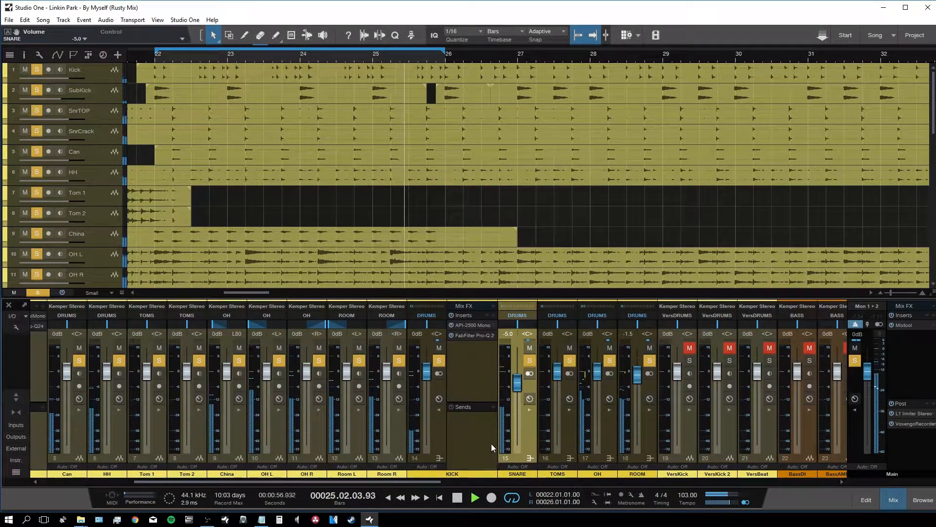
double_click(493, 446)
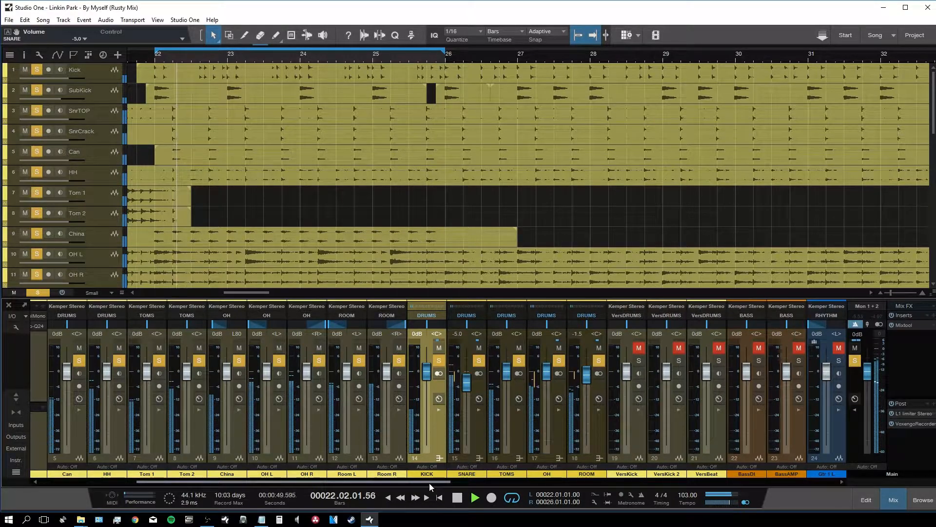
left_click_drag(429, 483, 333, 483)
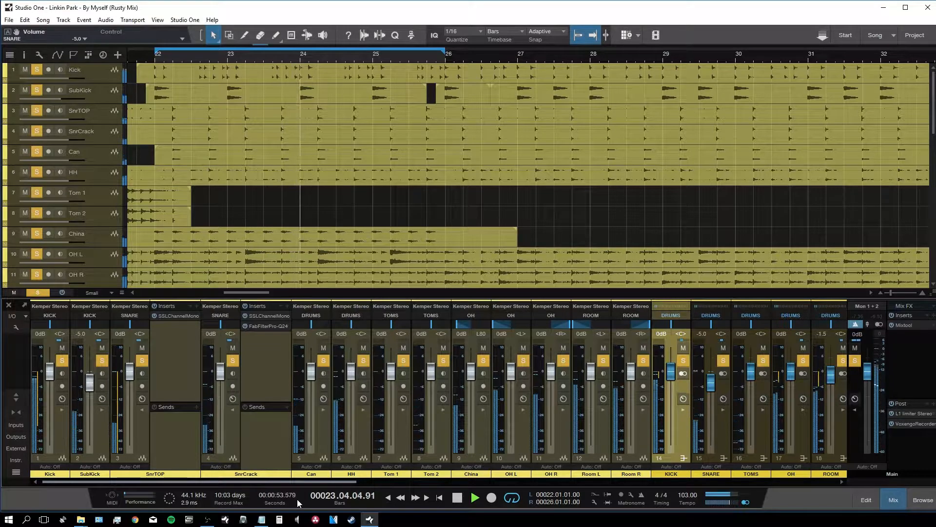
Step: Bring the SubKick fader down to -7.5 dB
left_click_drag(90, 382, 90, 388)
left_click_drag(183, 481, 459, 497)
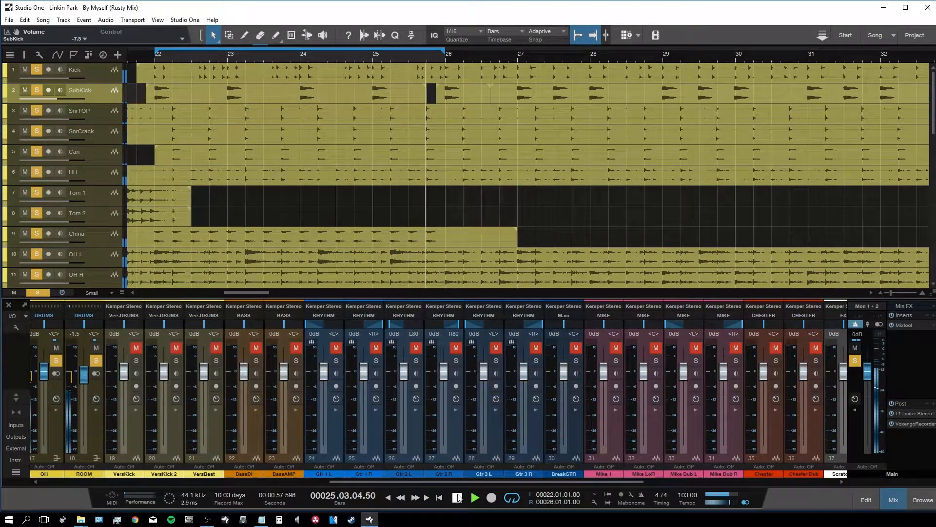
left_click_drag(394, 492, 593, 463)
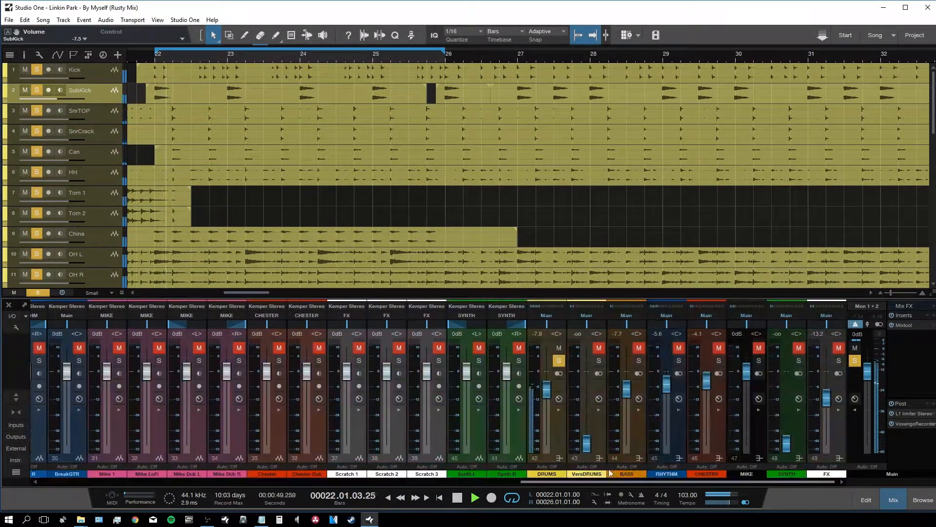
Step: Add Molot03-x64 from Molot Comp > 2ch to the DRUMS bus inserts
double_click(560, 421)
key("F5")
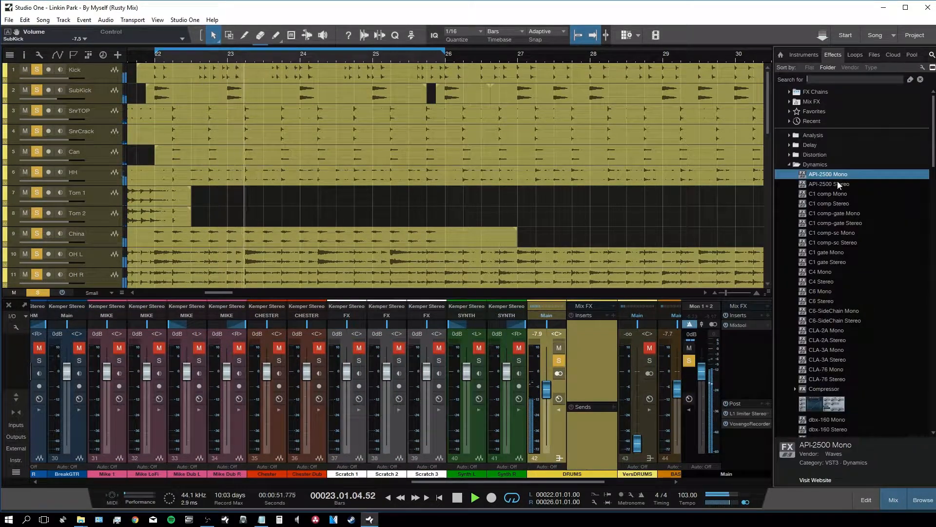
left_click(786, 165)
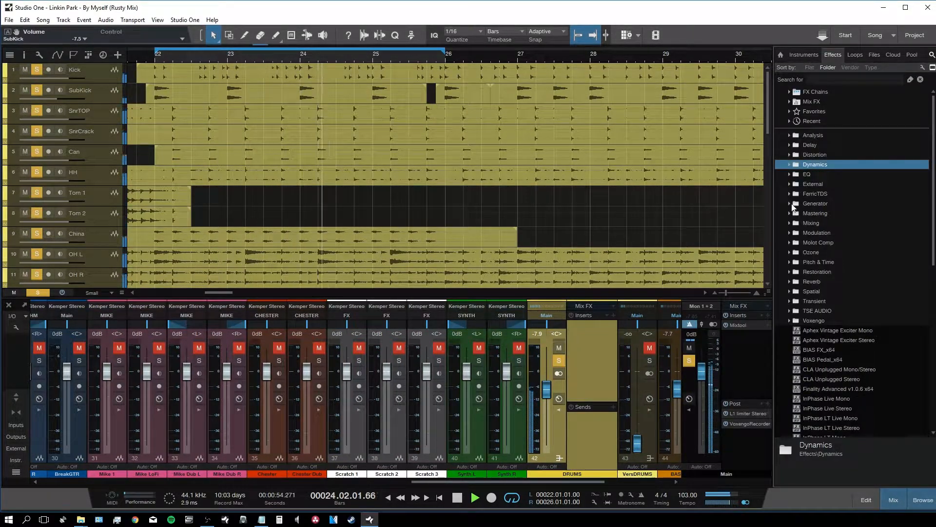
left_click(790, 243)
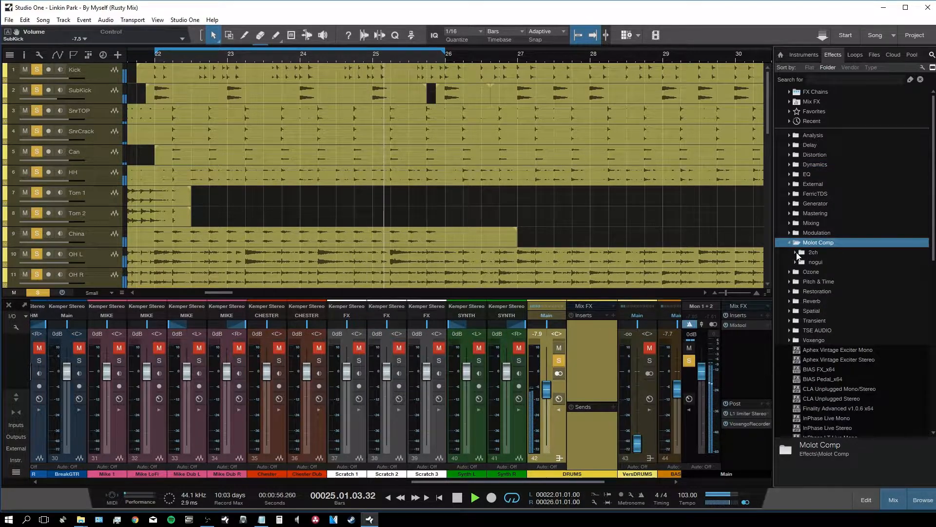
left_click(795, 252)
left_click(832, 262)
left_click_drag(831, 262, 595, 343)
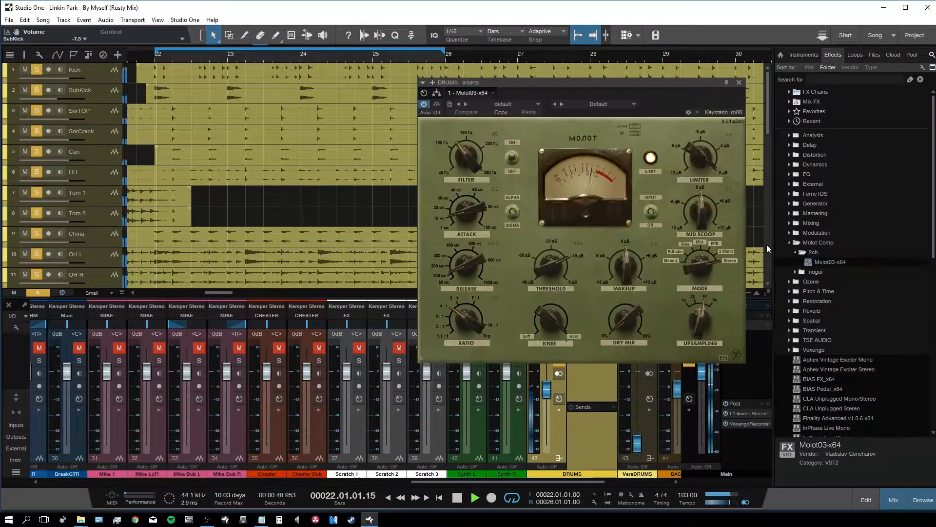
left_click(920, 501)
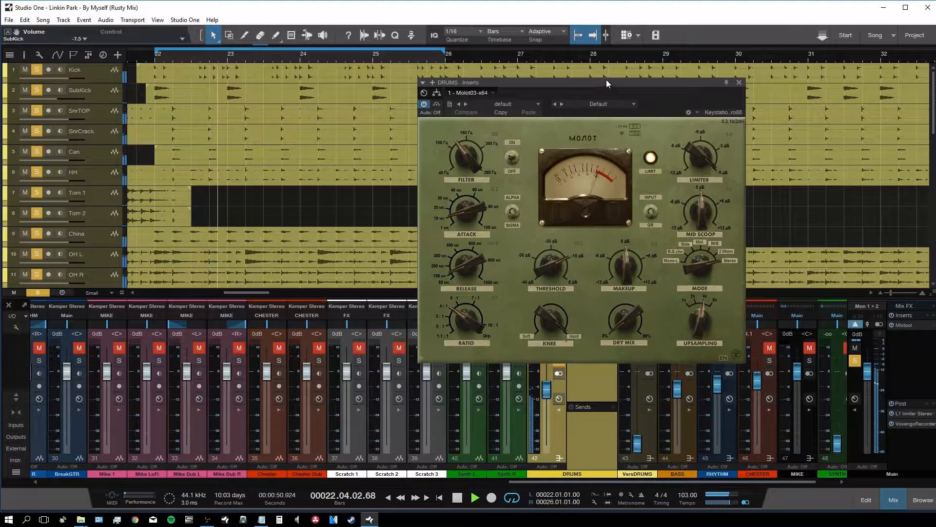
left_click_drag(606, 81, 520, 83)
Step: Load the Molot DRUM BUSS preset and set the threshold to -11.1 dB
left_click(547, 104)
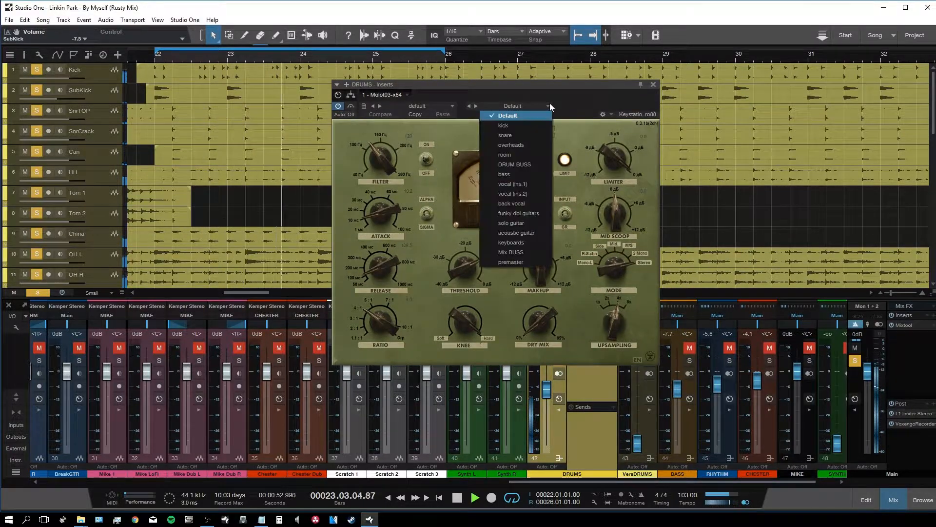
left_click(536, 165)
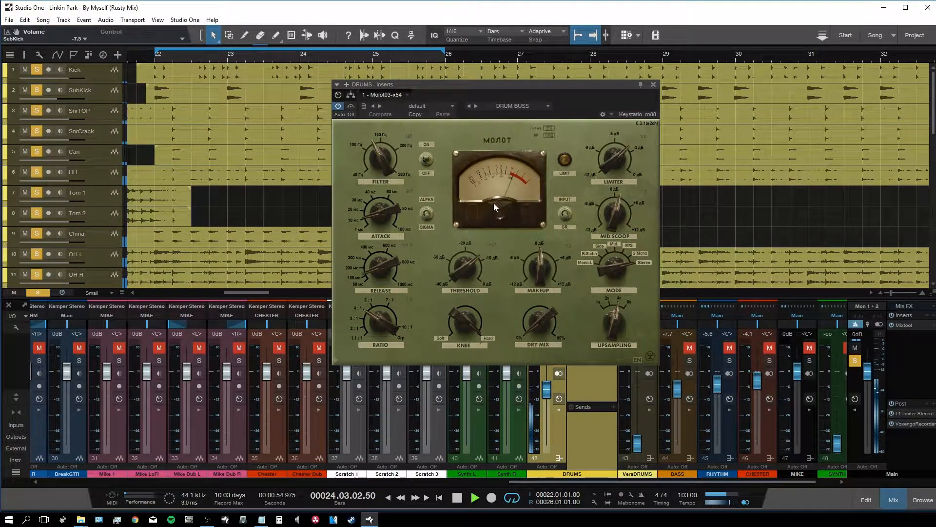
left_click_drag(468, 280, 460, 271)
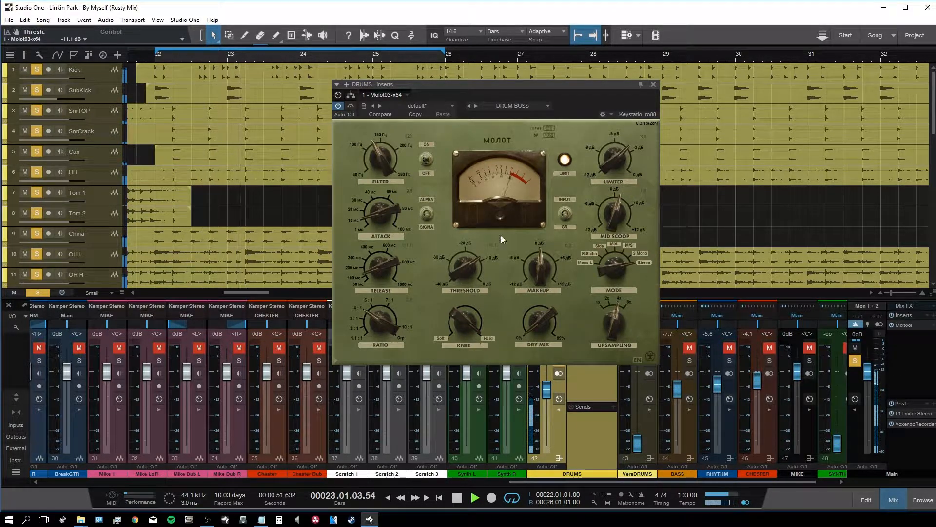
Step: Close the Molot window and pull the HH fader down to about -8.6 dB
left_click(653, 84)
left_click_drag(549, 479, 140, 482)
left_click_drag(200, 371, 203, 394)
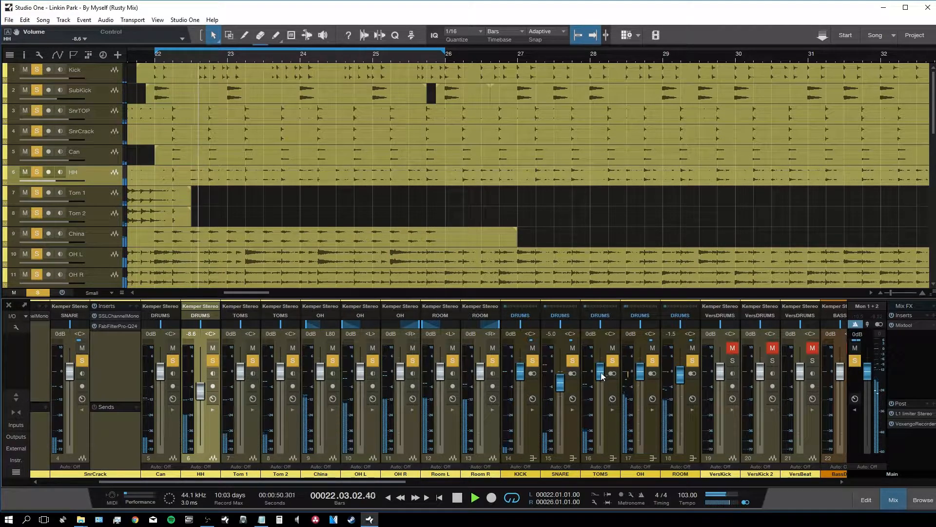
Step: Set the OH fader to -1.3 dB and the Can fader to -4.7 dB
left_click_drag(641, 378, 642, 382)
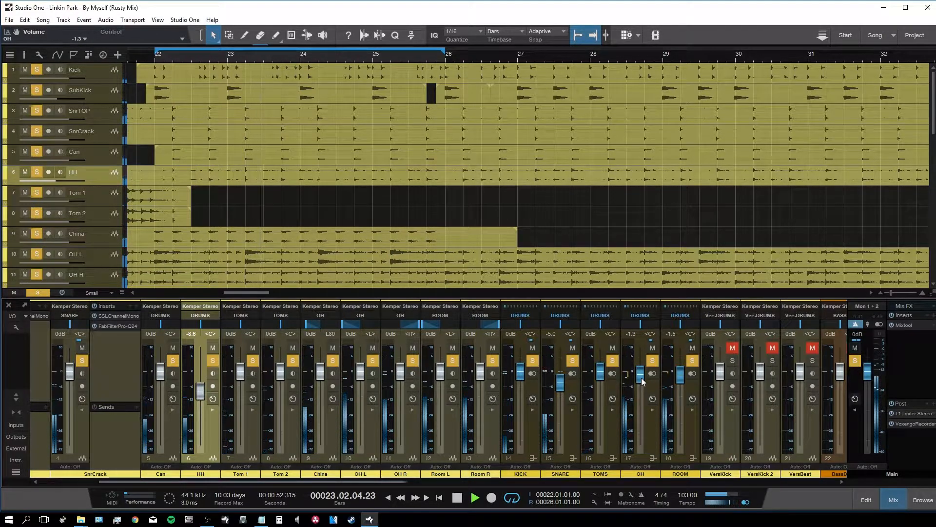
left_click_drag(365, 482, 315, 483)
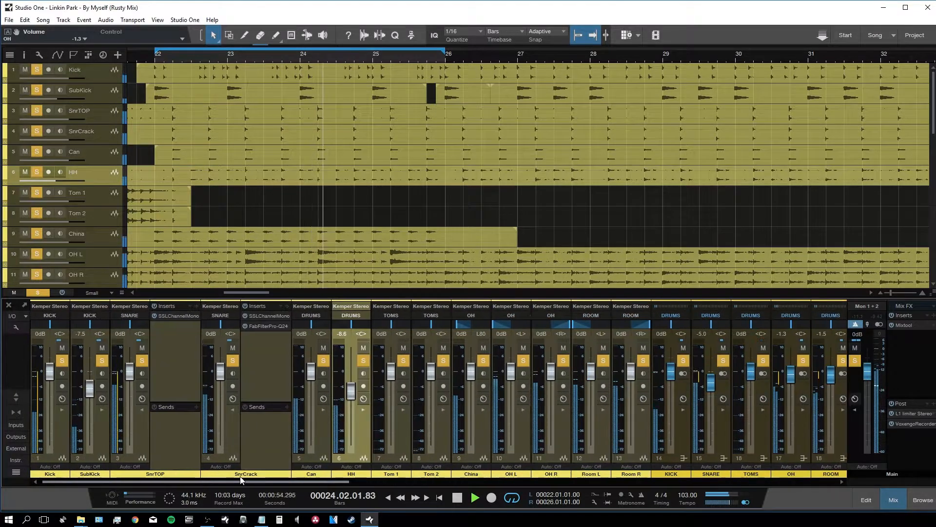
left_click(312, 371)
left_click_drag(312, 372, 311, 385)
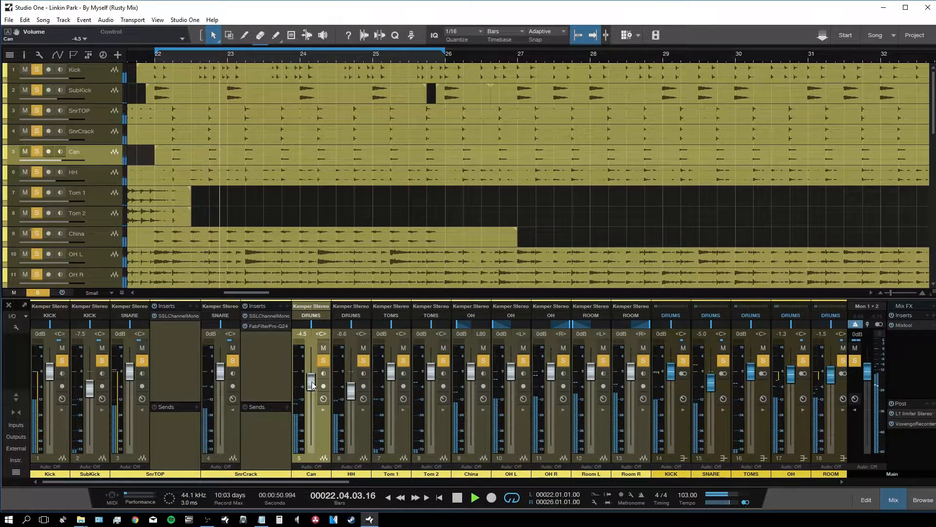
double_click(188, 380)
double_click(224, 379)
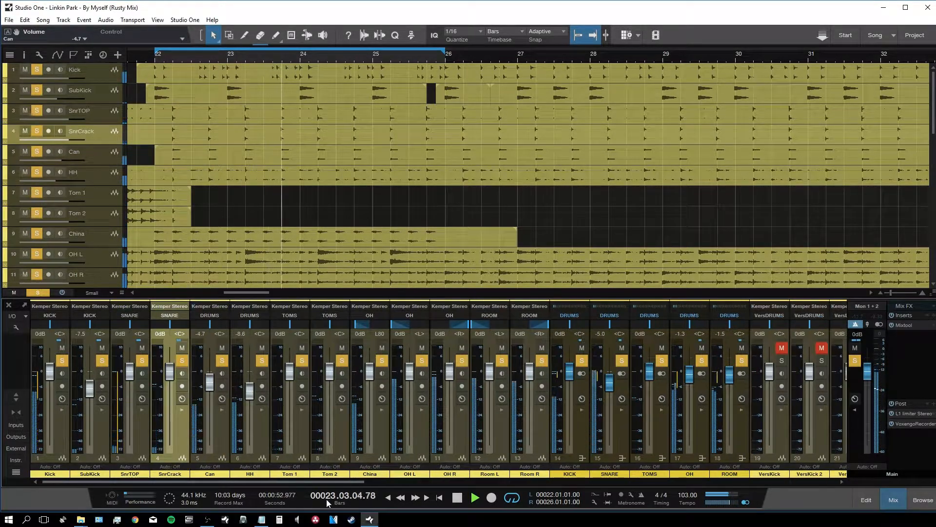
Step: Turn off the DRUMS solo, briefly solo the BASS bus, then unsolo it
left_click_drag(293, 481, 776, 477)
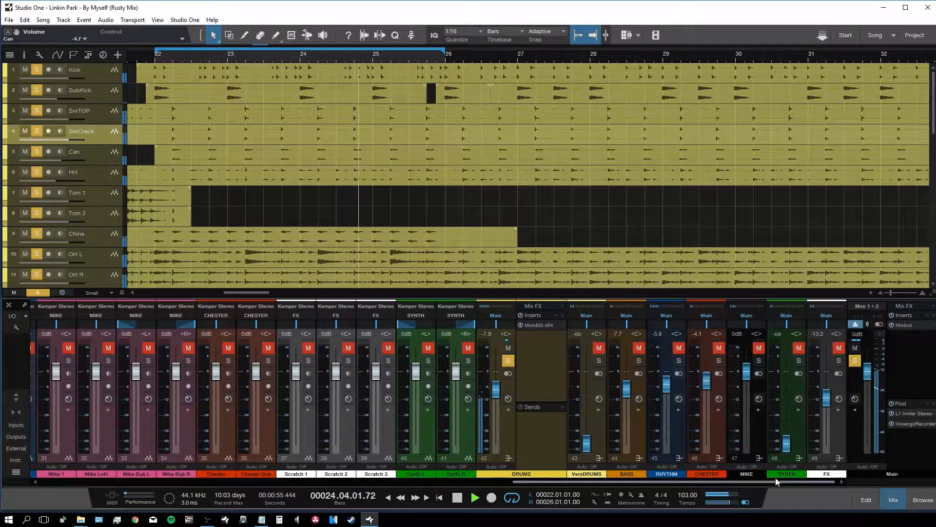
left_click(508, 361)
left_click(638, 361)
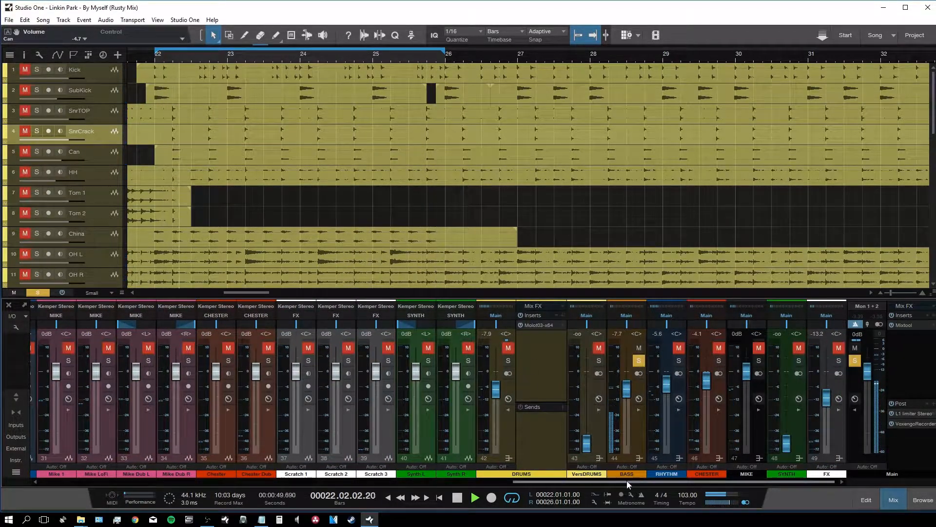
left_click_drag(628, 481, 577, 481)
left_click(760, 362)
left_click_drag(667, 483, 357, 490)
Step: Solo the BassDI channel, start playback and show its inserts panel
left_click(607, 432)
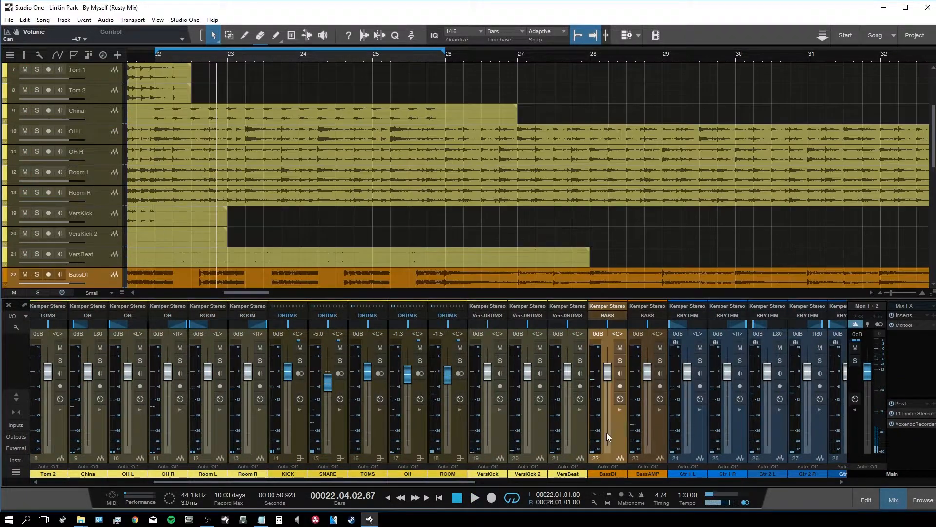
left_click(620, 360)
key("space")
left_click(620, 409)
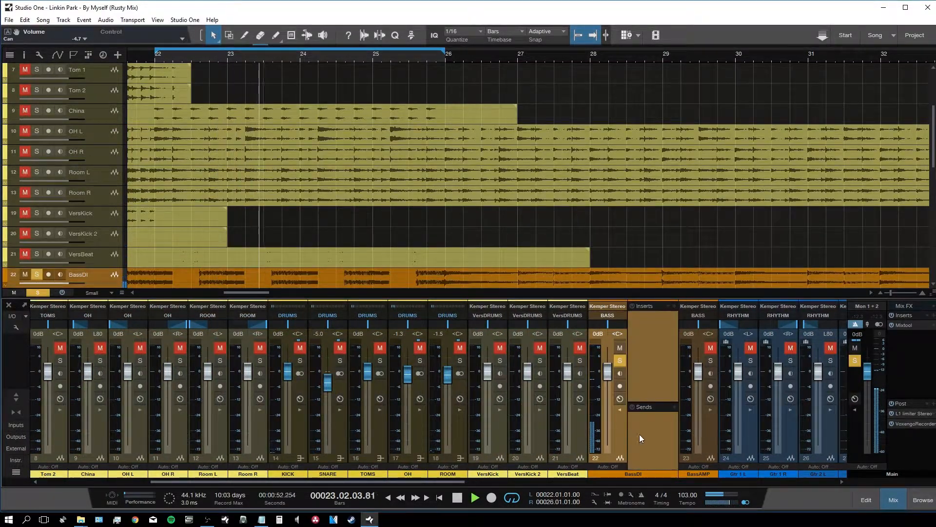
Step: Insert Kramer Tape Mono from the Distortion effects on BassDI
key("F5")
left_click_drag(298, 482, 413, 485)
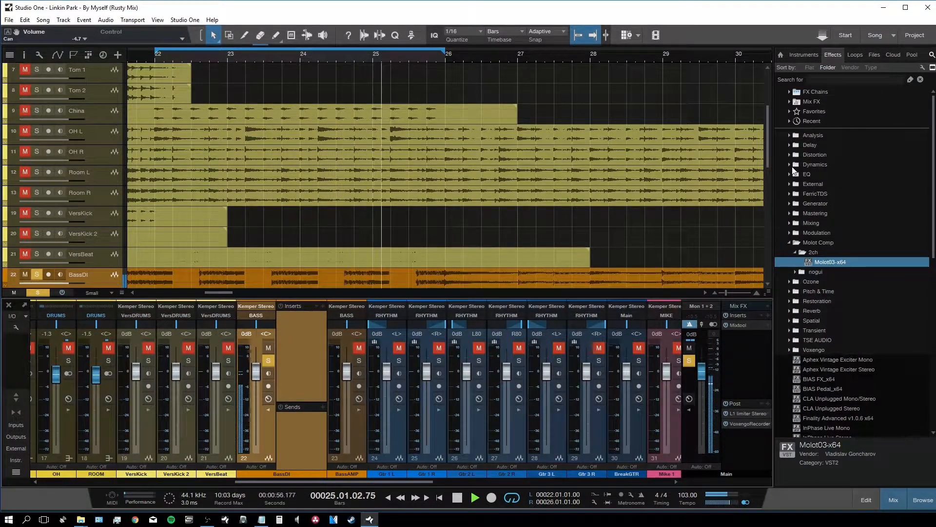
left_click(795, 155)
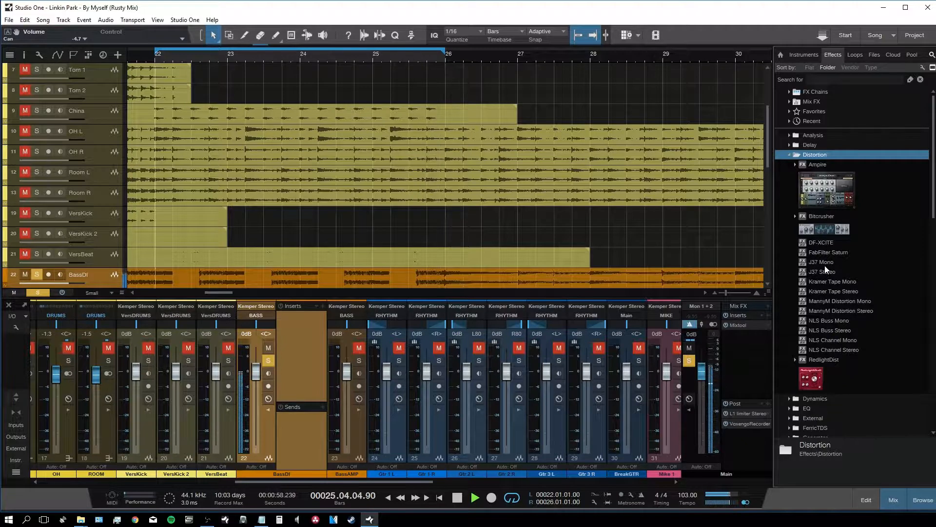
left_click_drag(852, 285, 302, 346)
key("F5")
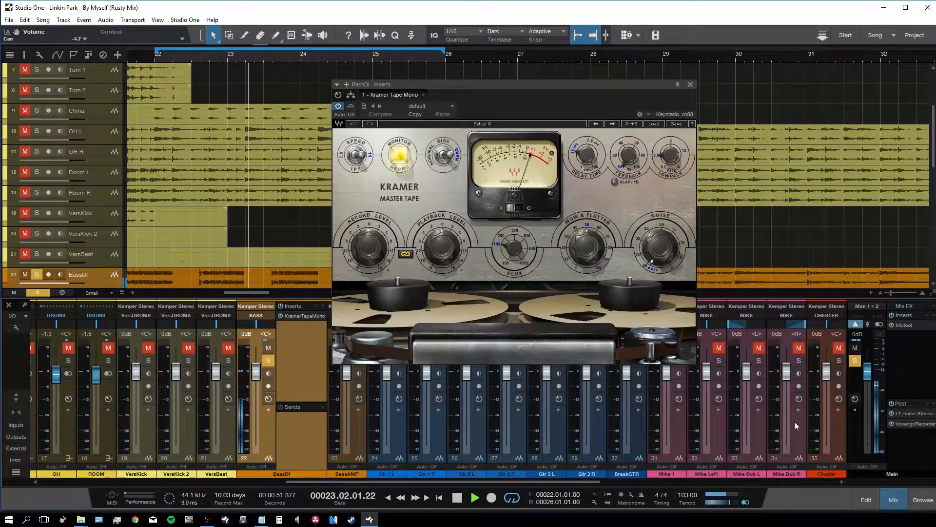
Step: Load the Kramer Tape's Clean Bass DI preset and switch its noise off
left_click(653, 124)
mouse_move(717, 202)
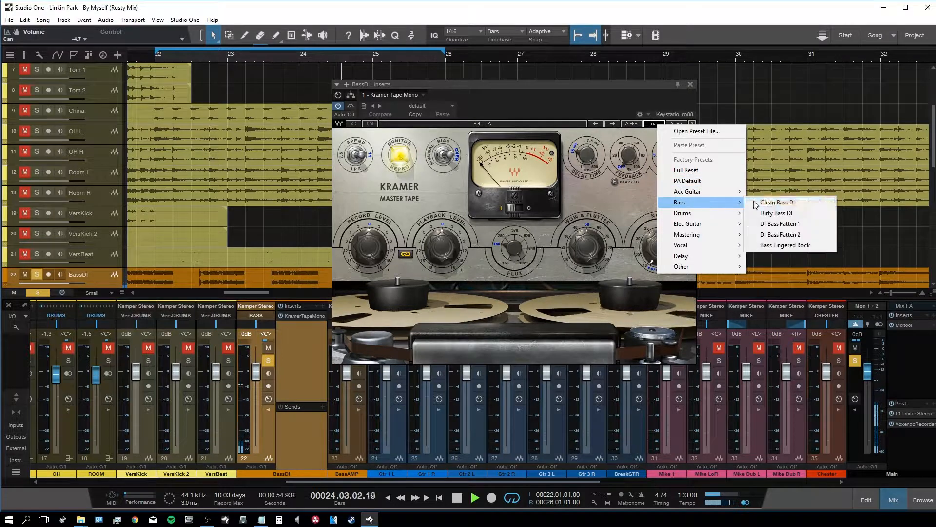
left_click(820, 203)
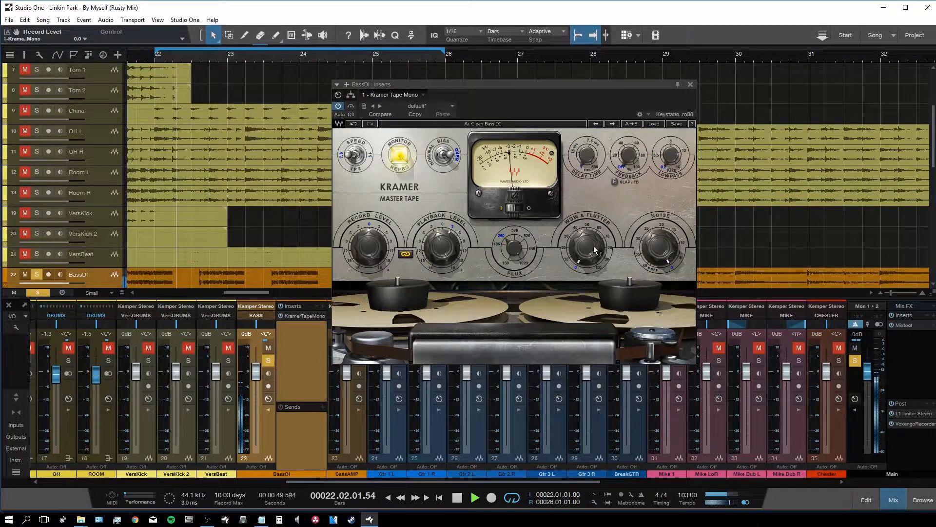
left_click_drag(663, 242, 664, 297)
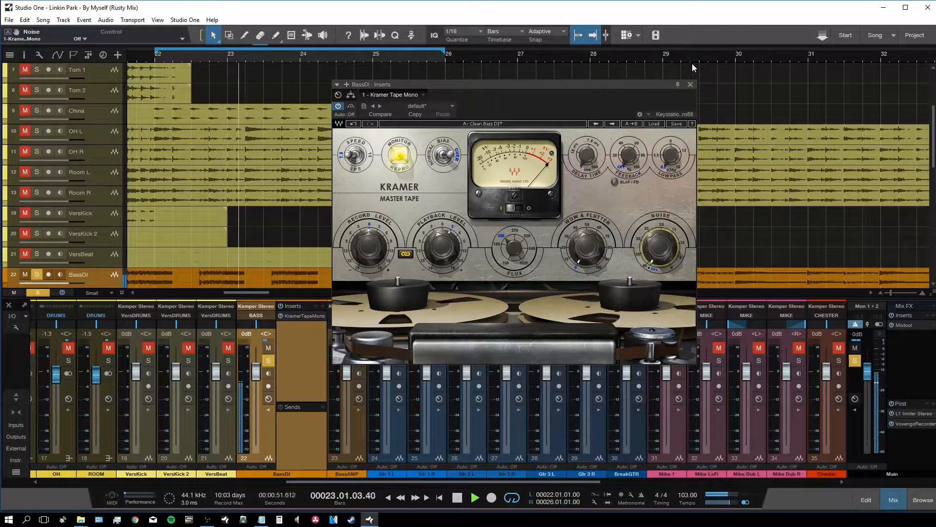
left_click(691, 84)
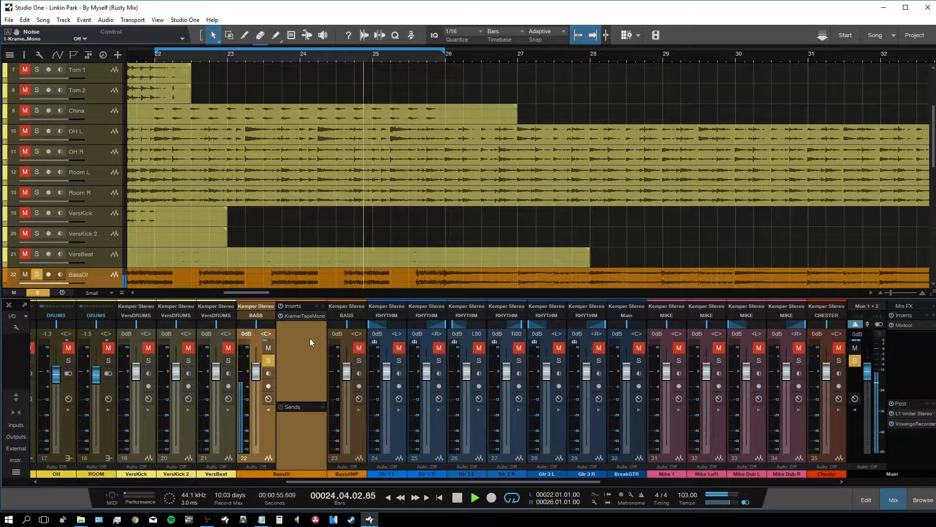
Step: Insert CLA-3A Mono from the Dynamics effects after the Kramer Tape on BassDI
key("F5")
left_click(789, 154)
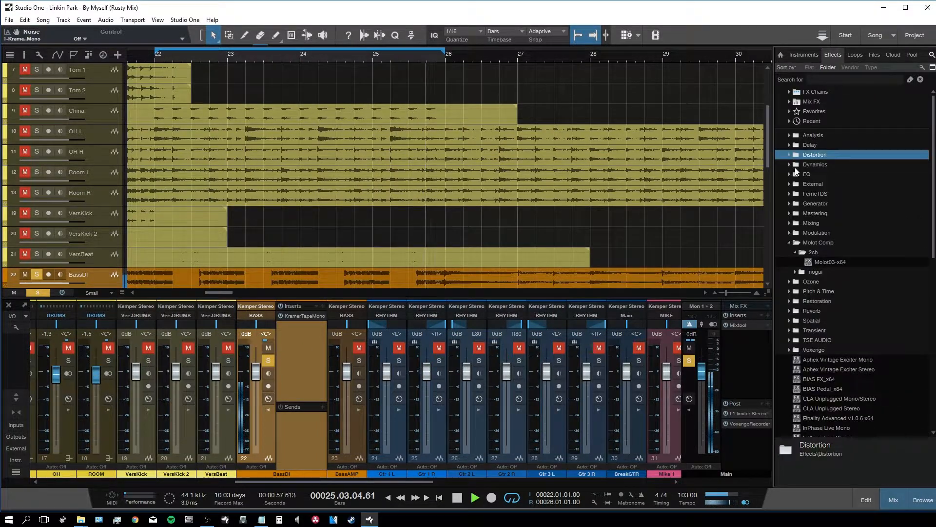
left_click(791, 165)
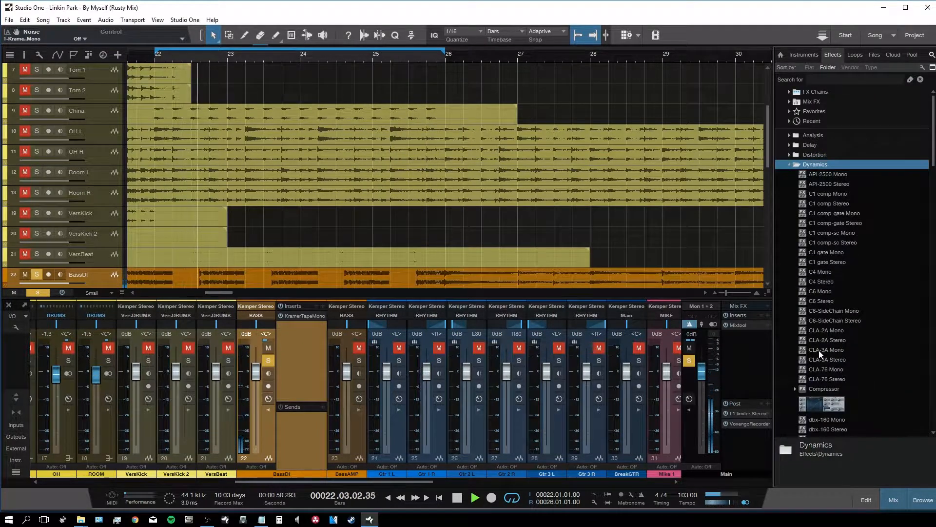
left_click_drag(824, 350, 305, 326)
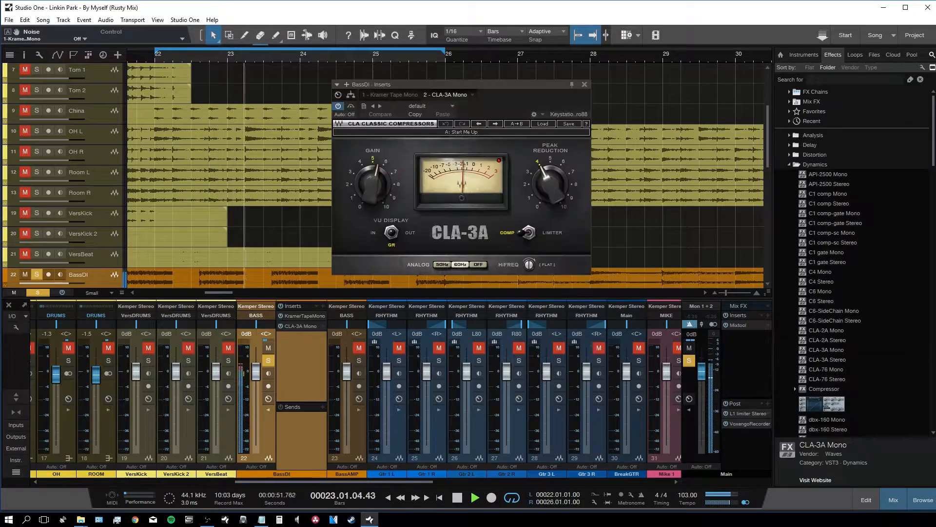
left_click(924, 500)
Step: Set the CLA-3A analog hum to 60Hz and peak reduction to about 3.97
left_click(476, 264)
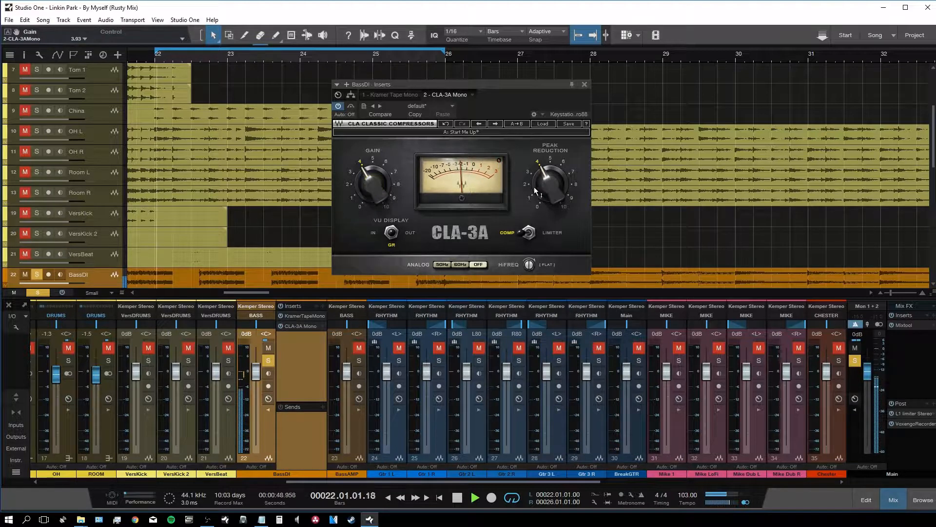
left_click_drag(548, 184, 549, 185)
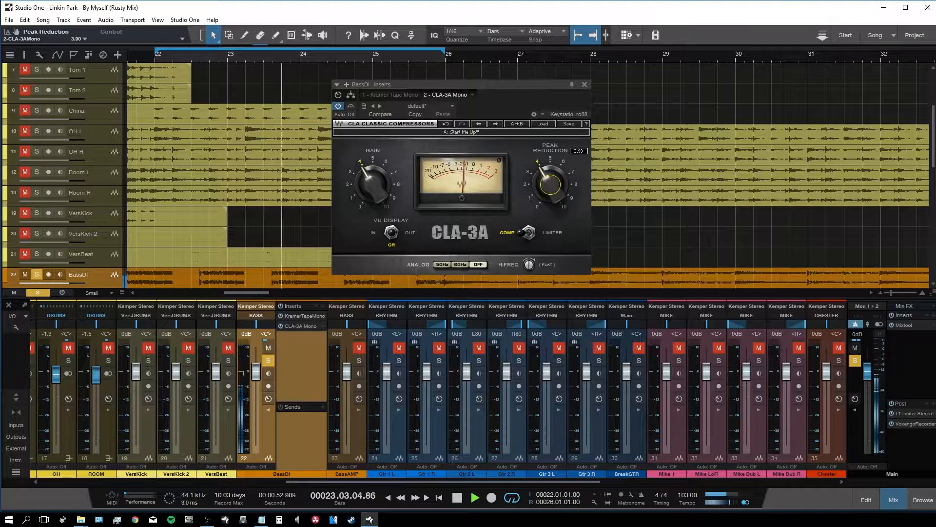
left_click_drag(549, 185, 549, 184)
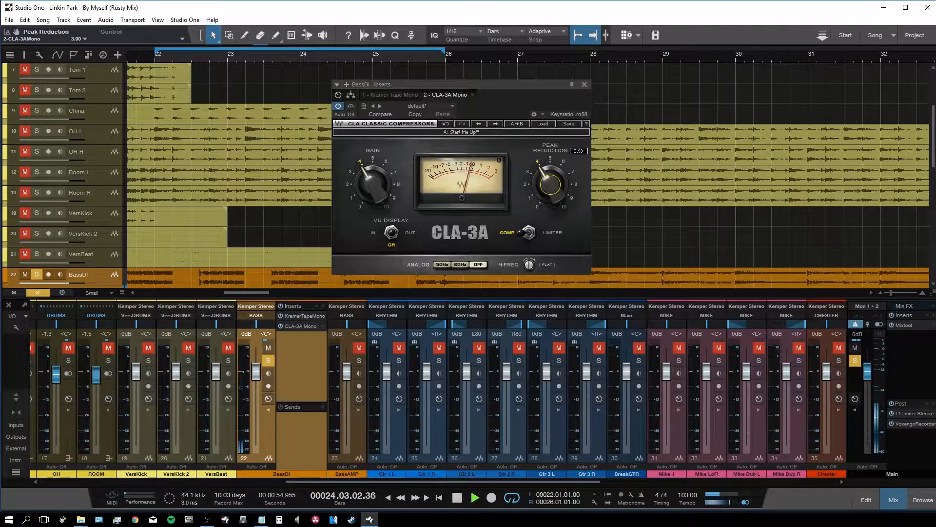
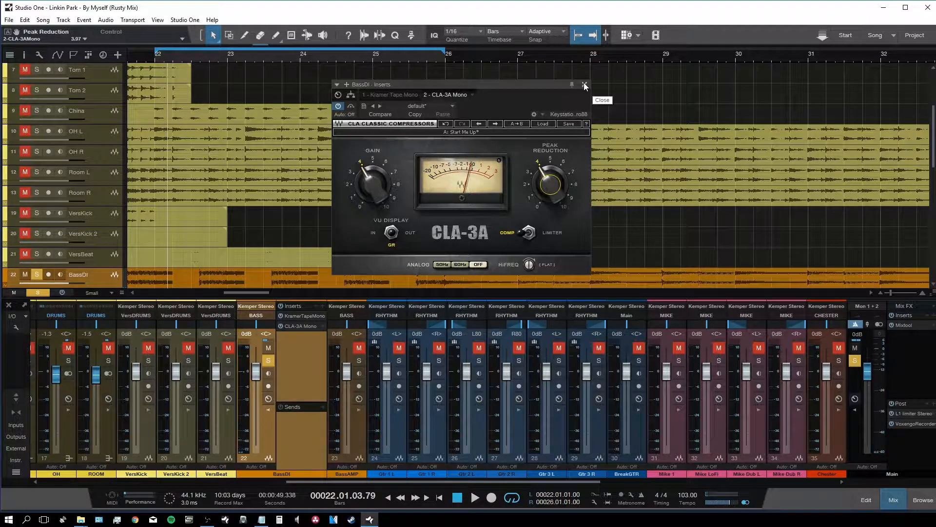
Step: Start playback and close BassDI's CLA-3A window, leaving peak reduction at 3.97
key("space")
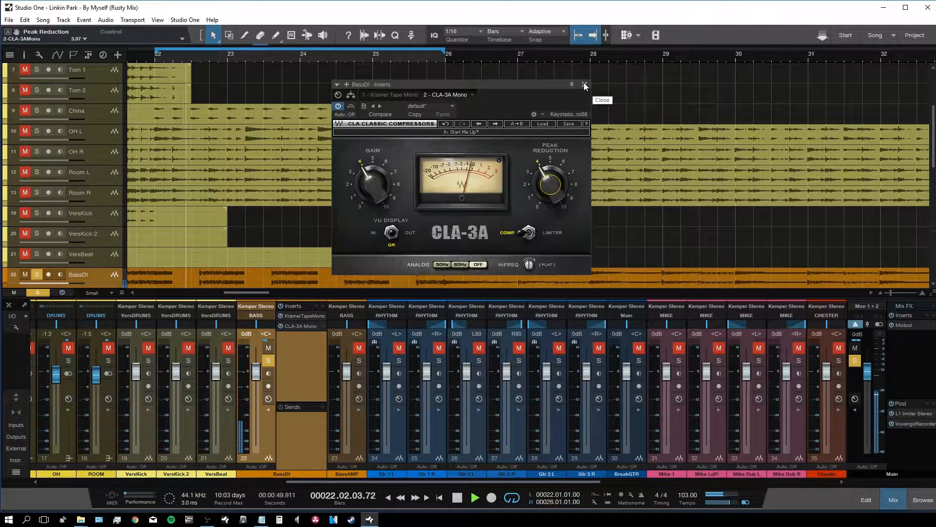
left_click(584, 85)
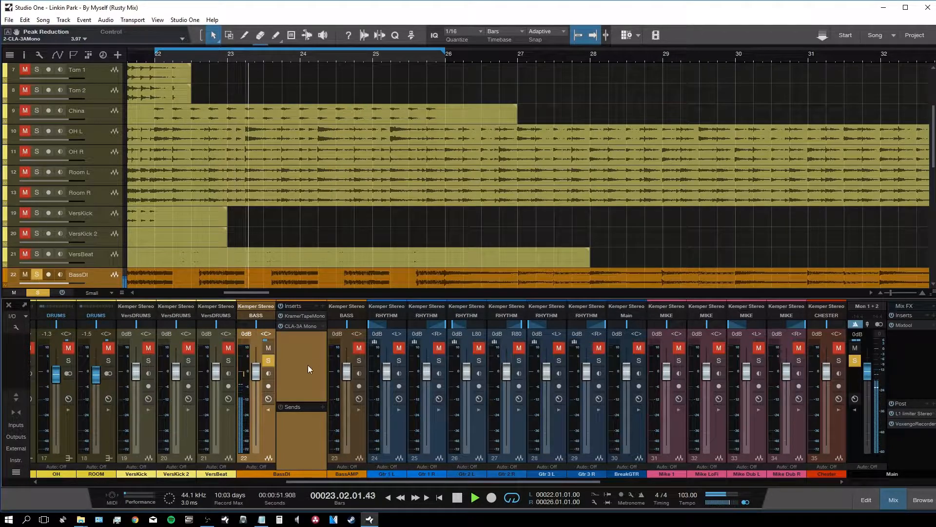
Step: Copy the Kramer Tape Mono onto BassAMP's inserts and load its Dirty Bass DI preset
left_click(358, 428)
left_click_drag(306, 316, 380, 320)
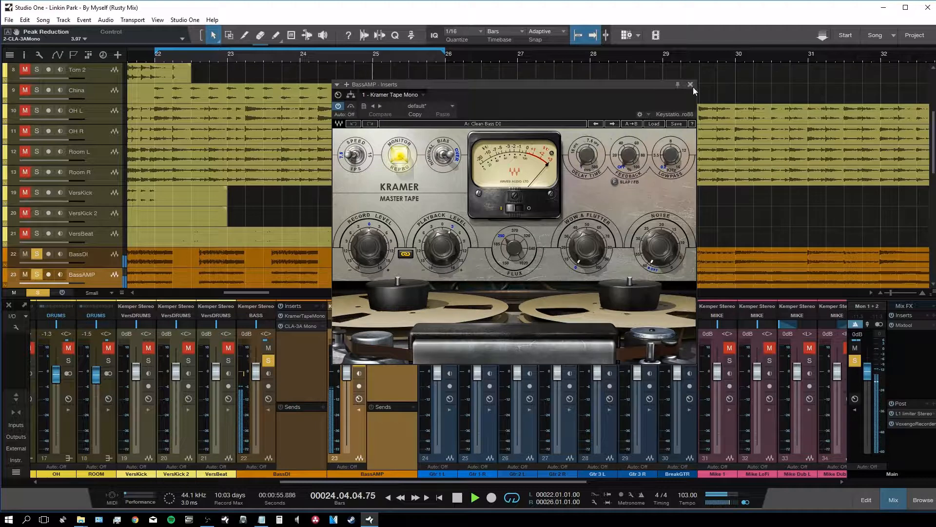
left_click(654, 123)
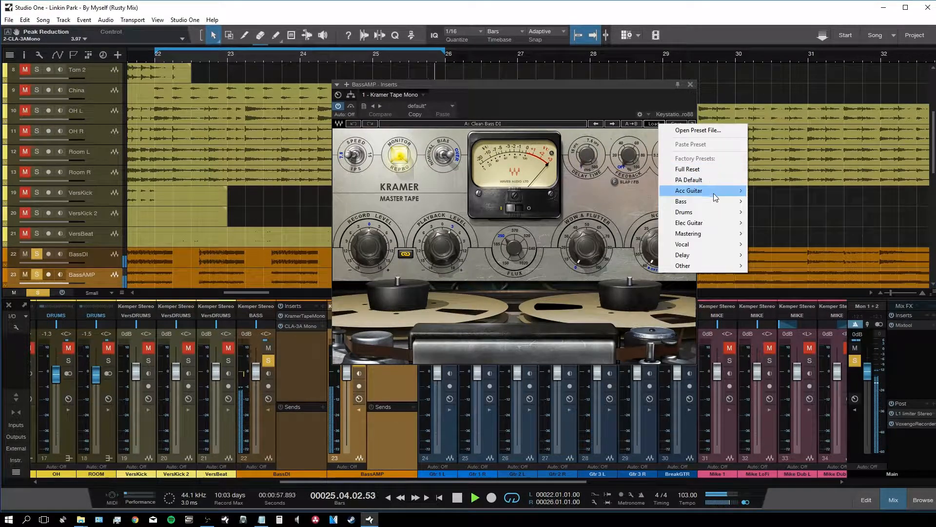
mouse_move(729, 202)
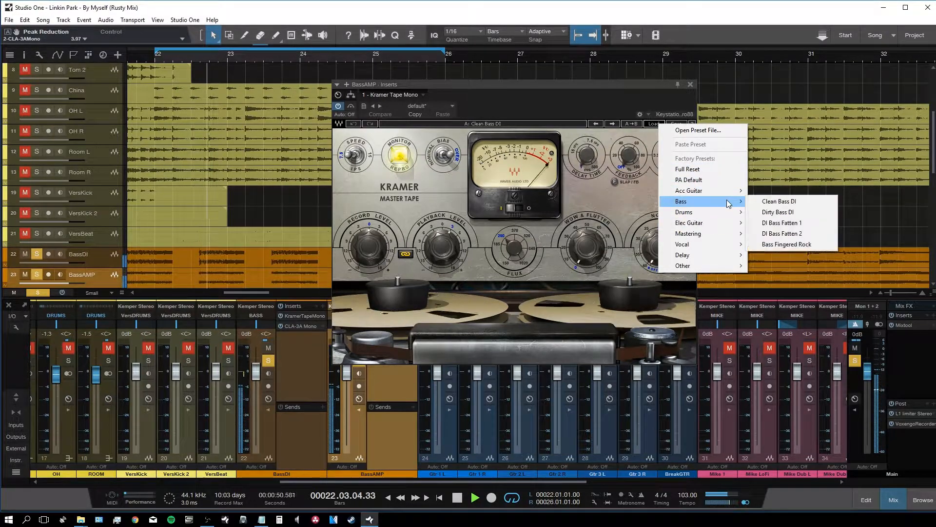
left_click(781, 211)
Step: Adjust the tape's flux, lower the record level, and set playback level to 11.5
left_click_drag(514, 248, 514, 240)
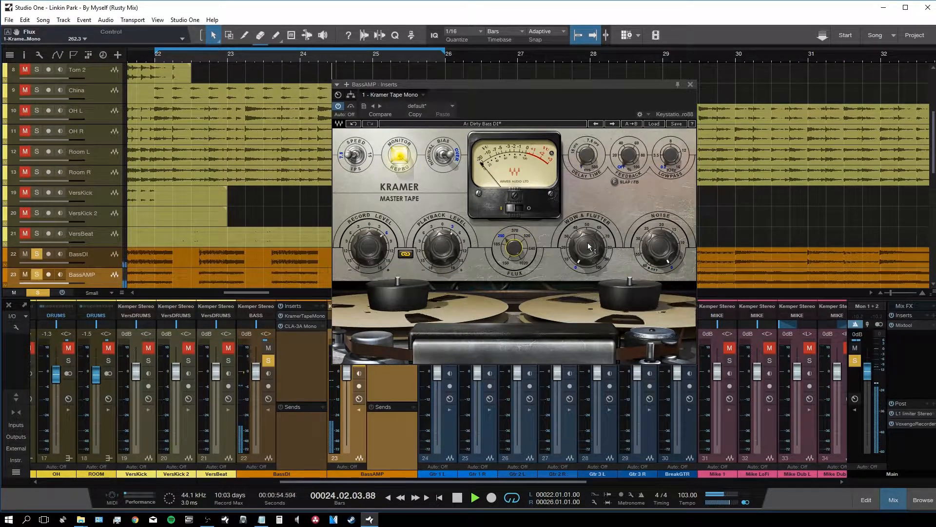
left_click_drag(369, 247, 368, 259)
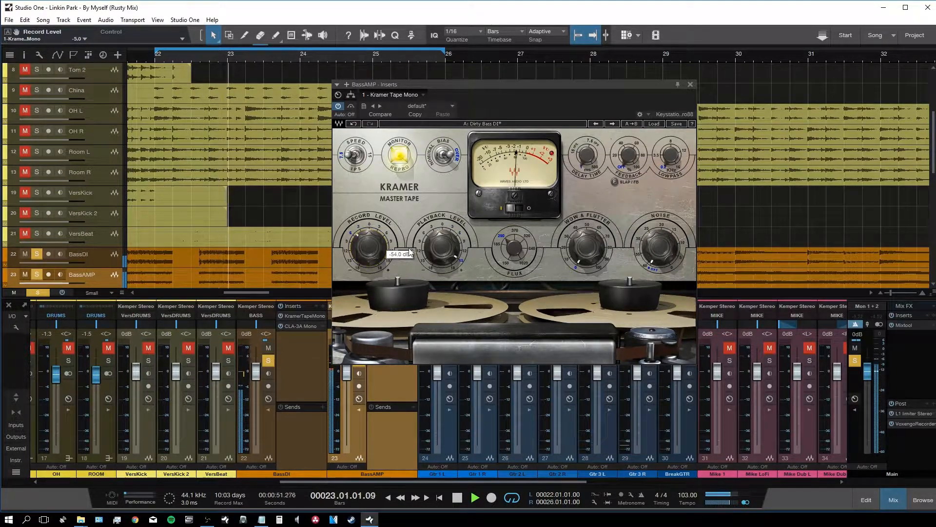
left_click_drag(440, 247, 440, 244)
left_click(690, 84)
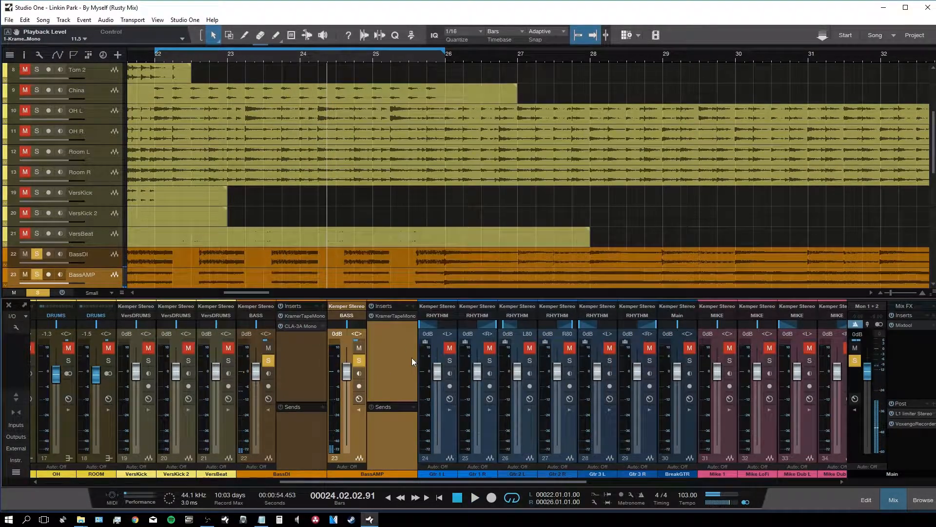
Step: Replace BassAMP's Kramer Tape insert with a CLA-3A Mono and resume playback
right_click(390, 318)
left_click(387, 409)
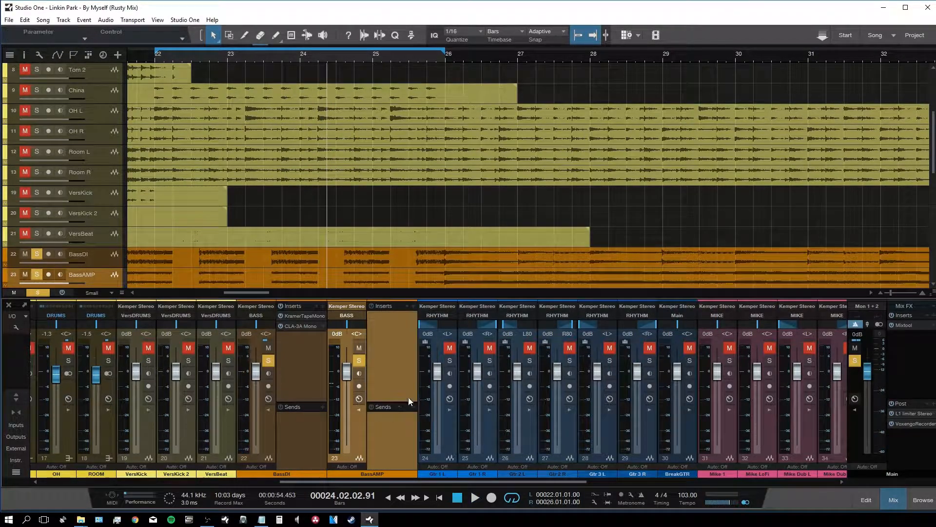
left_click_drag(379, 327, 383, 325)
key("space")
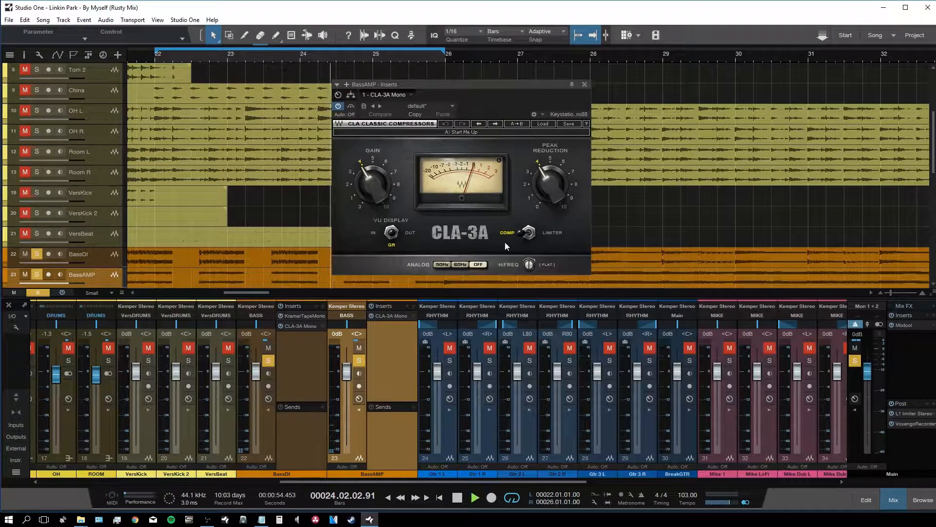
Step: Raise the CLA-3A peak reduction to 4.32 and close its window
left_click_drag(545, 177, 545, 175)
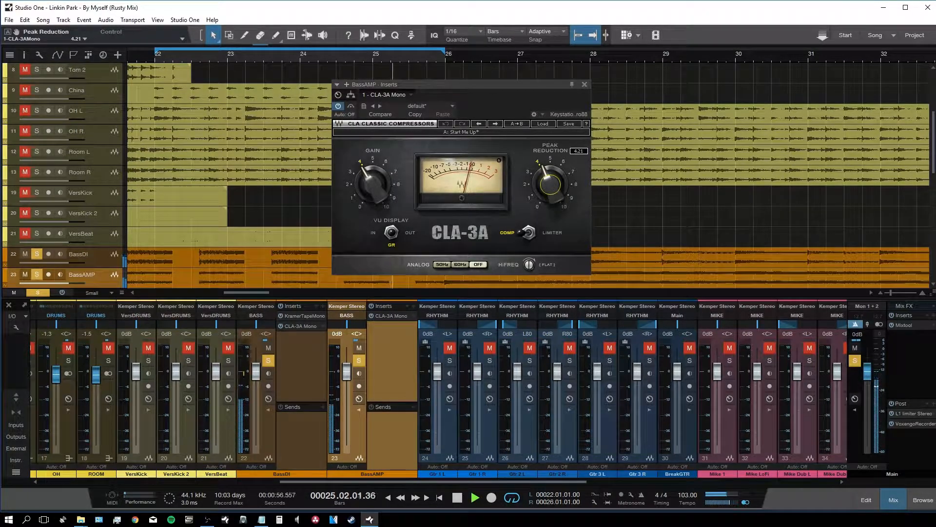
left_click_drag(551, 185, 550, 185)
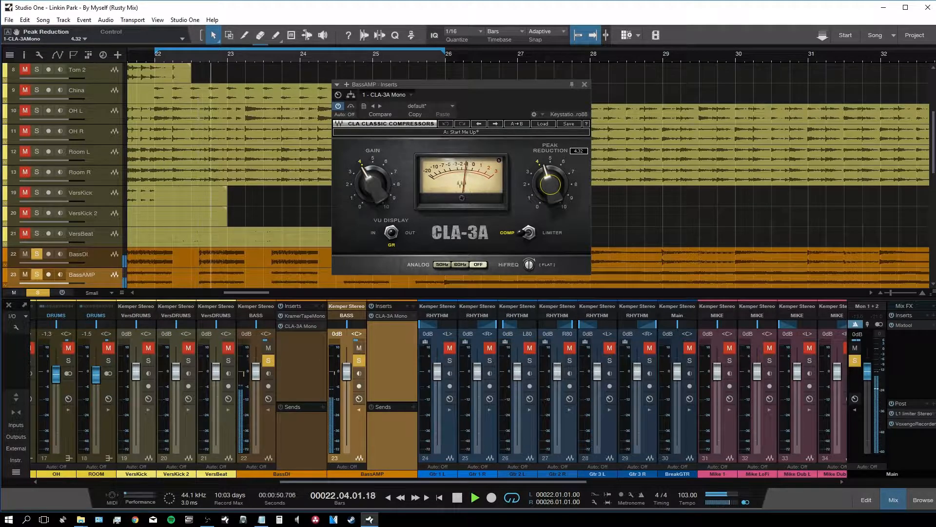
left_click(585, 84)
scroll(306, 394, "right", 3)
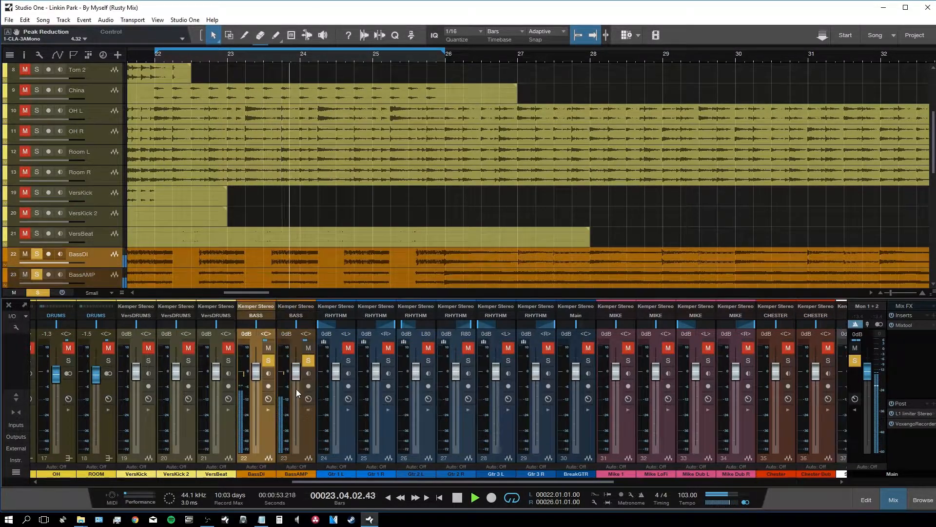
Step: Insert FabFilter Pro-Q 2 on the BASS bus, found by searching 'eq'
left_click_drag(326, 482, 642, 430)
left_click(635, 437)
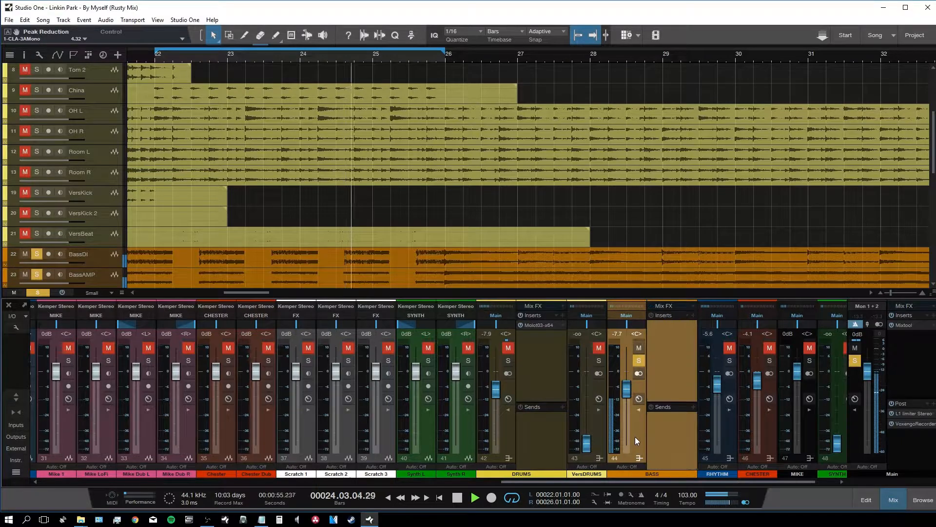
key("F5")
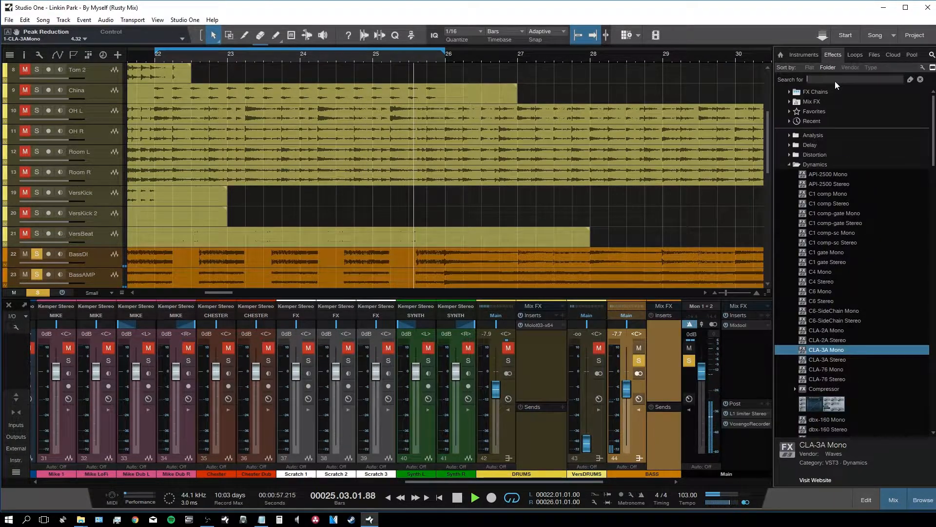
type("eq")
left_click_drag(806, 147, 665, 371)
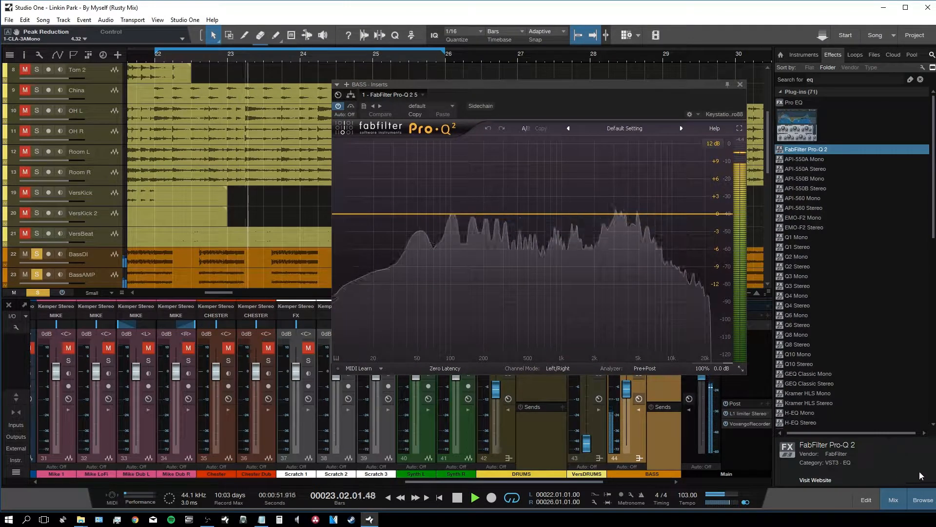
key("F5")
Step: Add a low cut at about 83 Hz and a narrow bell boost near 247 Hz
double_click(411, 219)
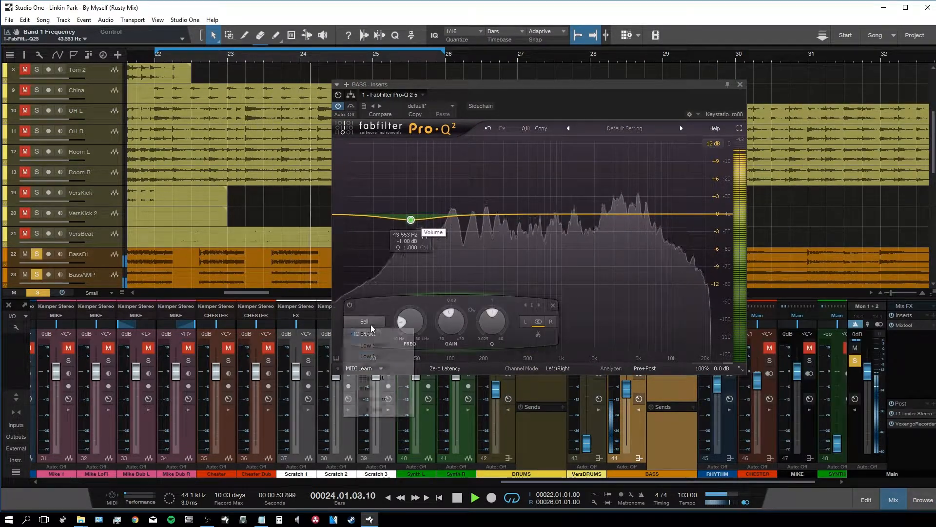
left_click(369, 323)
left_click(370, 356)
left_click_drag(412, 214, 494, 201)
left_click_drag(543, 336, 543, 321)
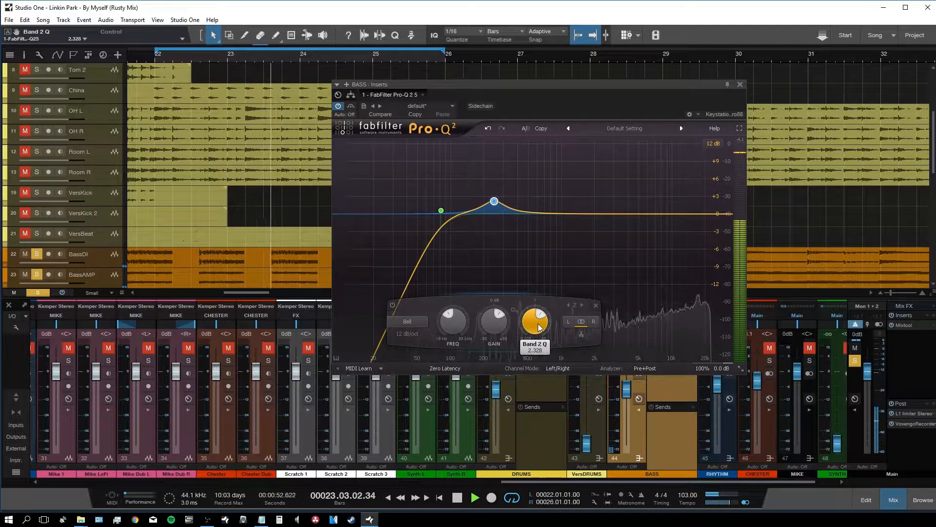
left_click_drag(494, 200, 523, 192)
Step: Add a deep notch band and gentle mid cuts, with band 5 cutting at 2080 Hz
left_click_drag(567, 317, 567, 306)
left_click_drag(522, 192, 522, 169)
left_click_drag(516, 320, 520, 355)
left_click_drag(563, 321, 563, 329)
left_click_drag(575, 218, 604, 204)
left_click_drag(645, 322, 644, 275)
left_click_drag(604, 204, 618, 149)
left_click_drag(614, 322, 615, 366)
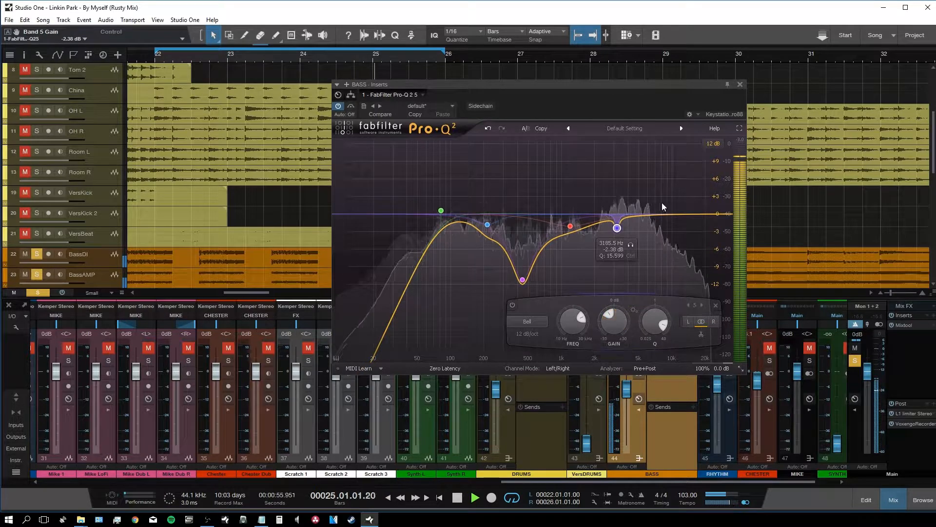
Step: Add small cuts around 3250 Hz and 1215 Hz, widening band 7
left_click_drag(661, 216, 574, 251)
scroll(575, 245, "up", 3)
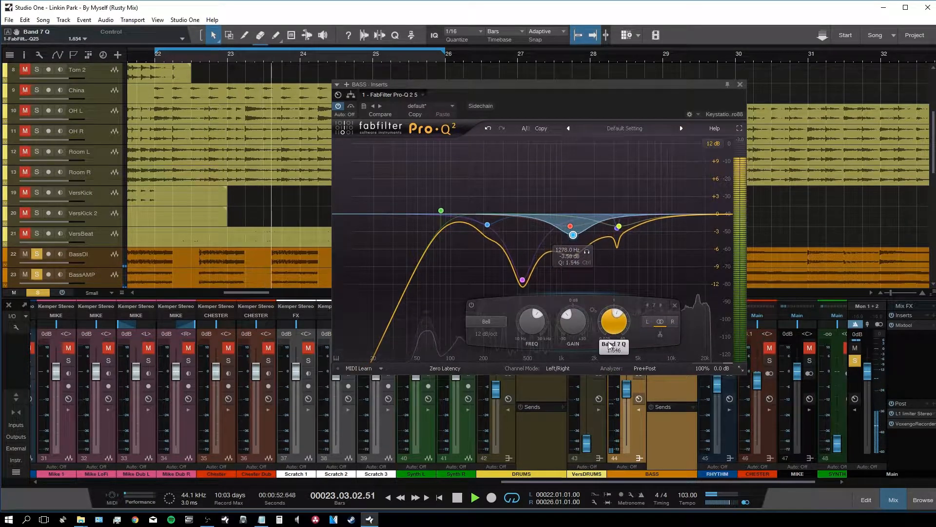
left_click_drag(613, 335, 613, 348)
left_click_drag(574, 234, 572, 236)
left_click(740, 85)
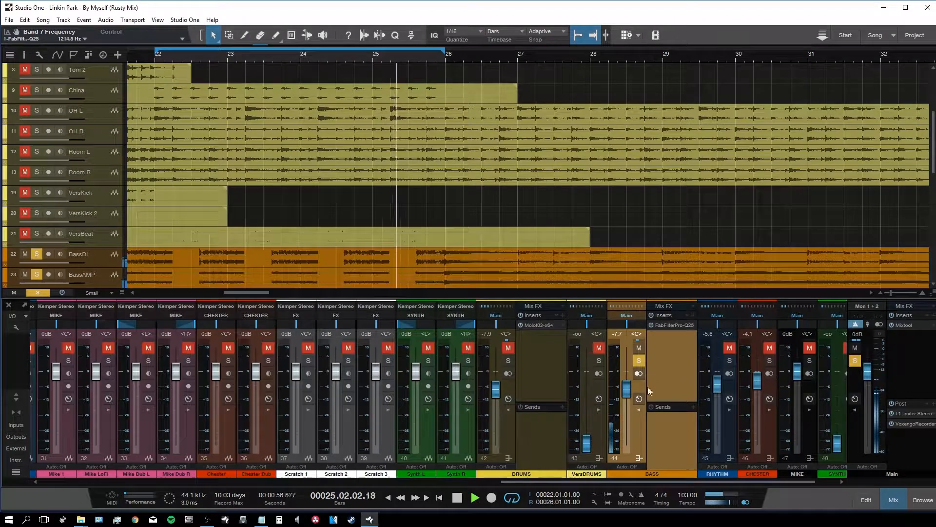
Step: Solo the DRUMS bus and add a CLA-76 Mono to the BASS bus inserts
left_click(508, 360)
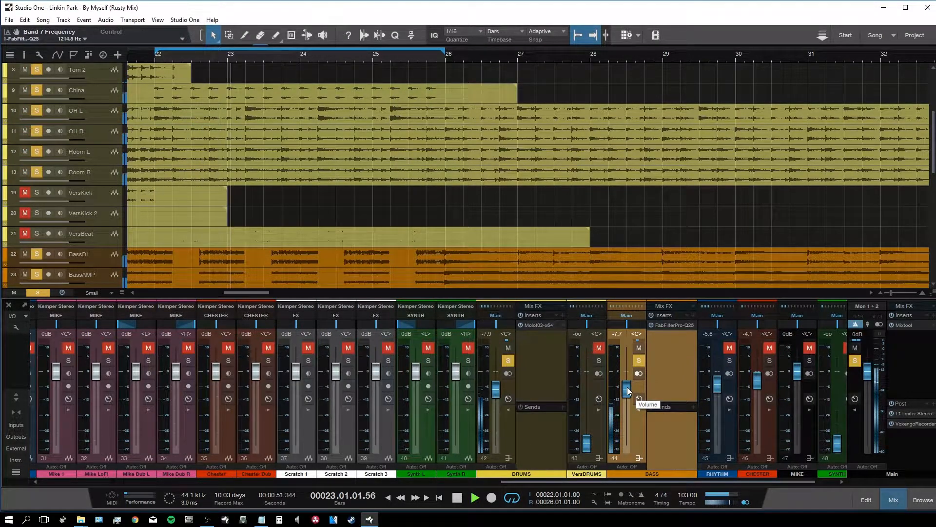
left_click(923, 500)
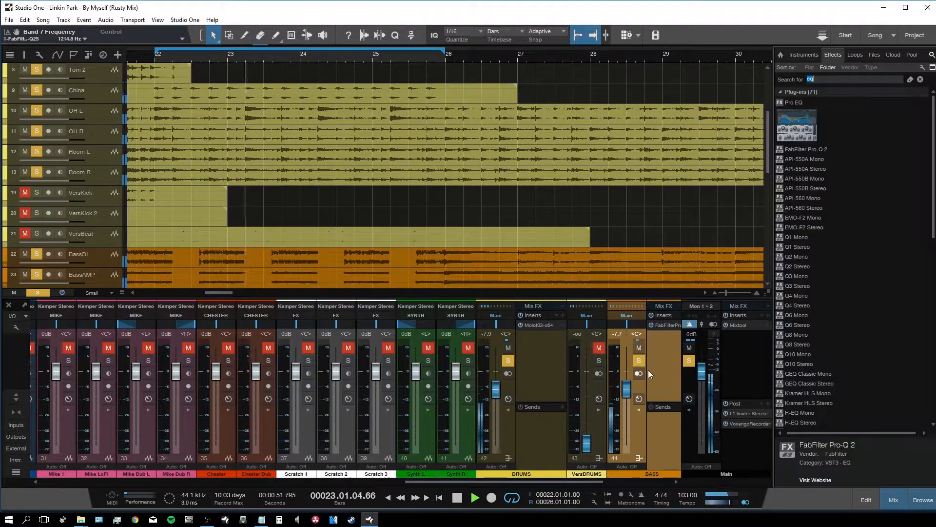
left_click(920, 79)
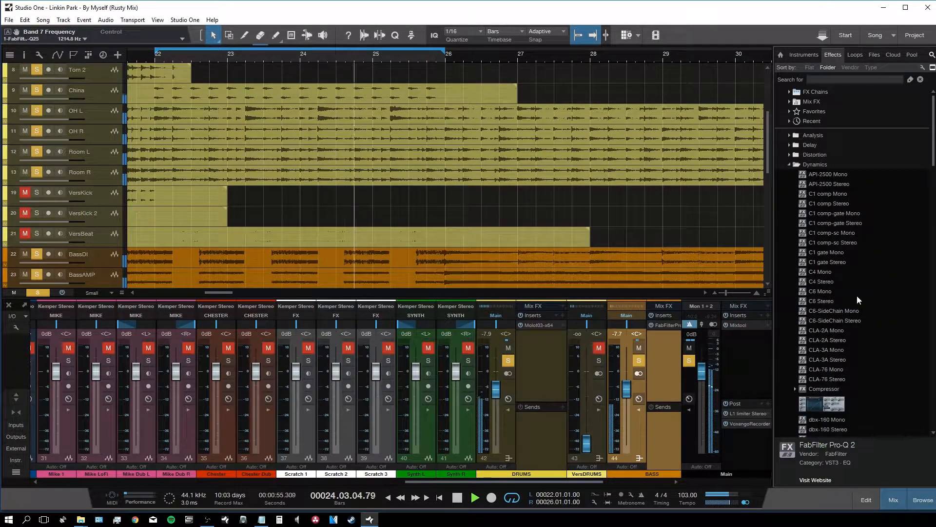
left_click_drag(841, 366, 663, 344)
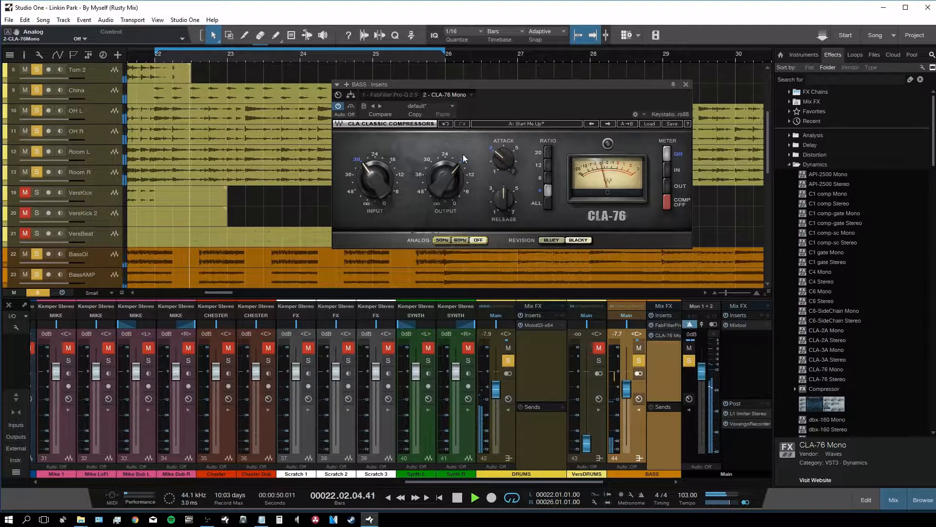
Step: Set the CLA-76 attack, release to 7, and input to -33.0
left_click_drag(504, 158, 505, 159)
left_click_drag(505, 200, 505, 178)
left_click_drag(389, 175, 389, 181)
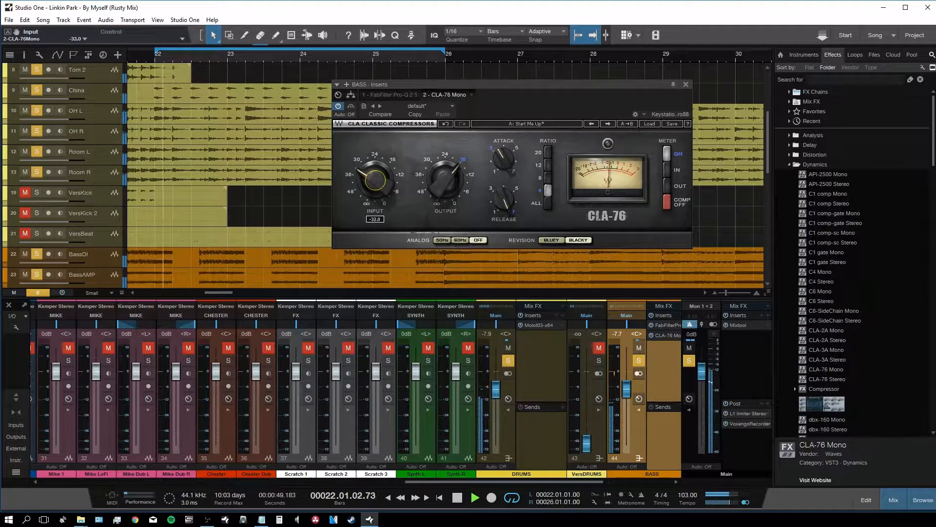
left_click(687, 84)
left_click(818, 80)
Step: Add an L1 limiter Mono to the BASS bus with threshold at -9.4 dB
type("l1")
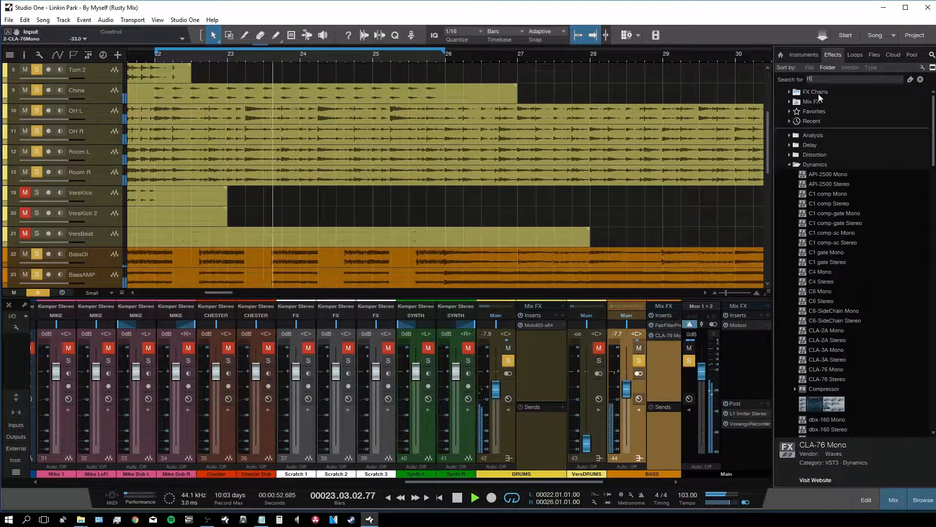
left_click_drag(809, 102, 656, 346)
left_click_drag(398, 203, 398, 232)
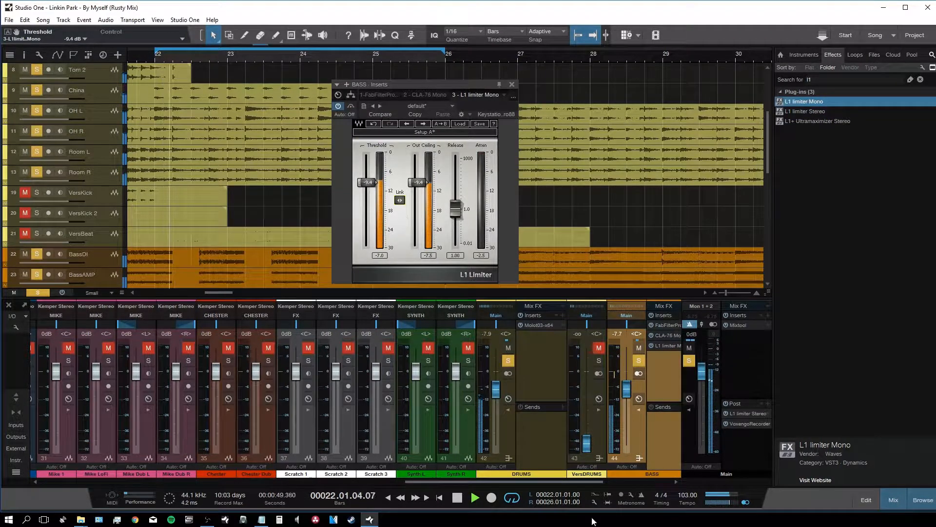
Step: Lower the BassAMP fader to -5.4 dB and the BASS bus fader to -9.7 dB
left_click_drag(518, 482, 305, 483)
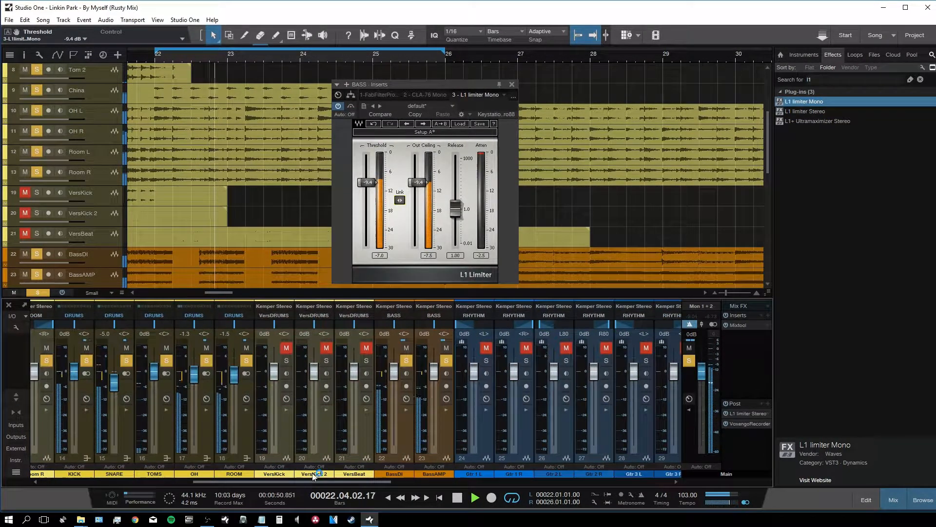
left_click(417, 433)
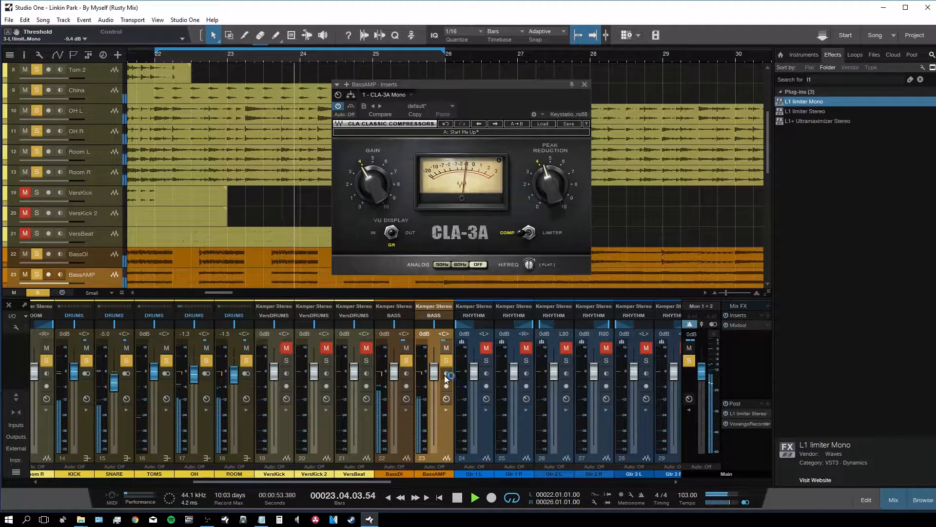
left_click_drag(434, 373, 439, 386)
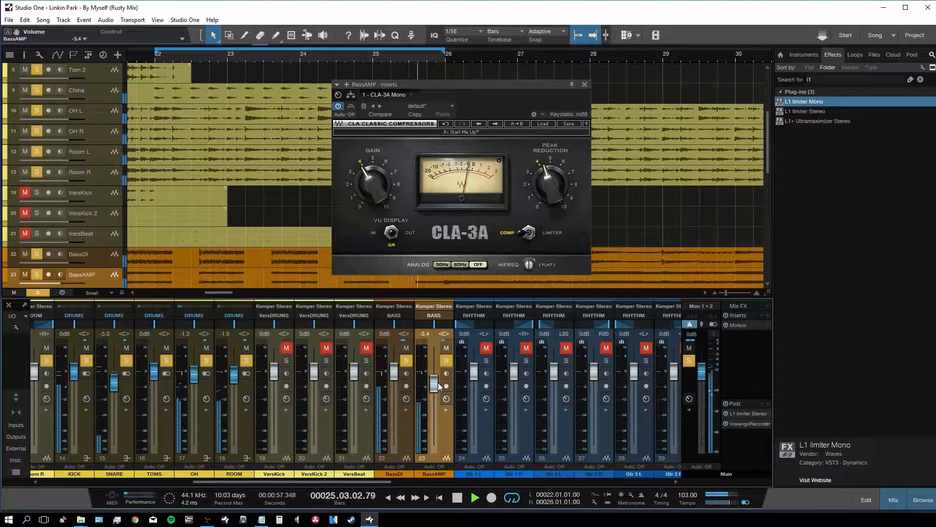
left_click_drag(385, 482, 609, 483)
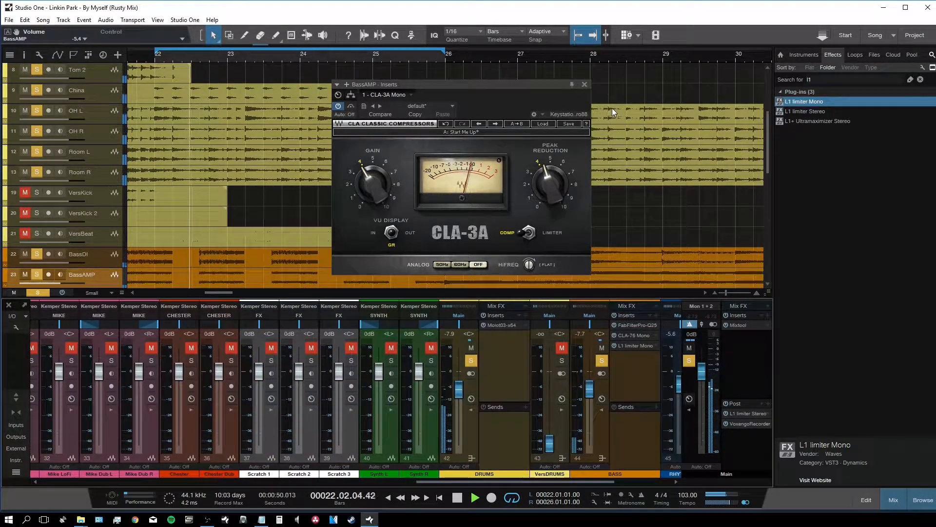
left_click(585, 84)
left_click_drag(591, 389, 591, 397)
scroll(581, 473, "right", 3)
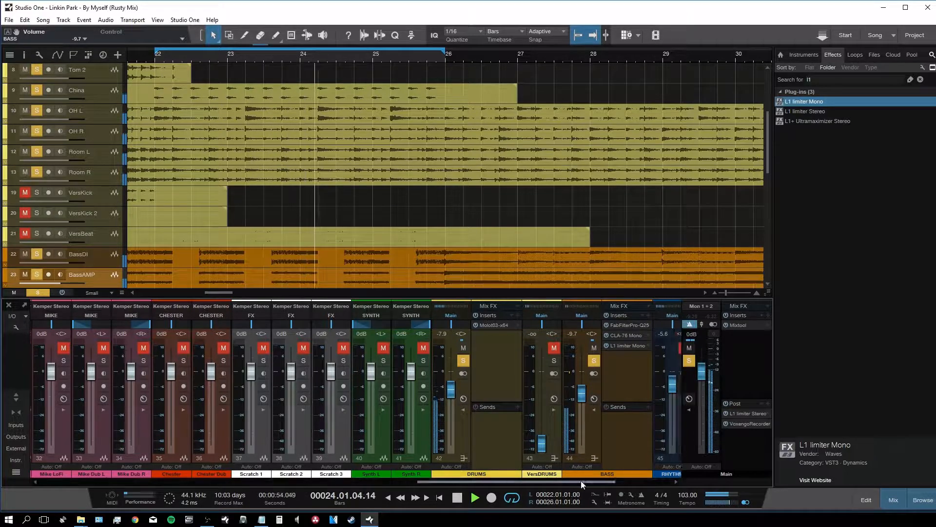
Step: Clear the BASS and DRUMS solos, then audition the Gtr 1 and Gtr 2 pairs soloed
left_click(490, 360)
key("space")
left_click(359, 361)
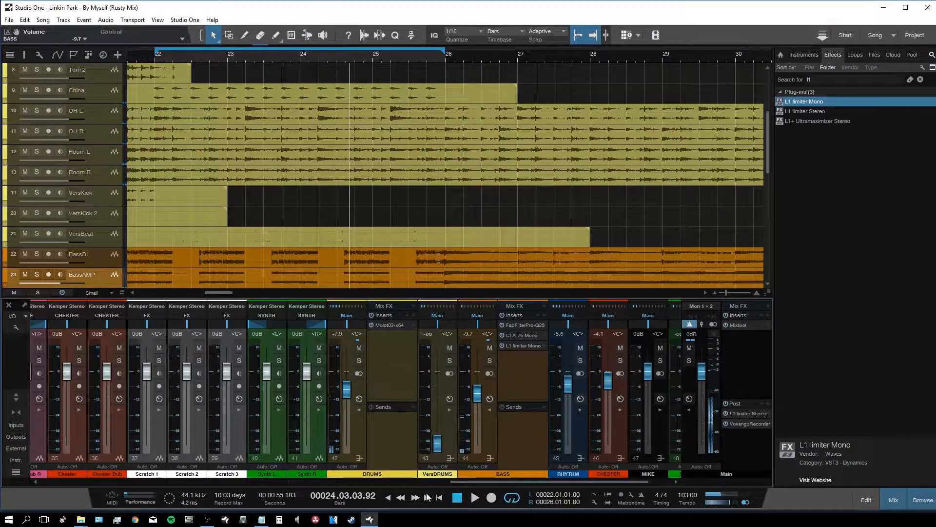
left_click_drag(474, 482, 269, 482)
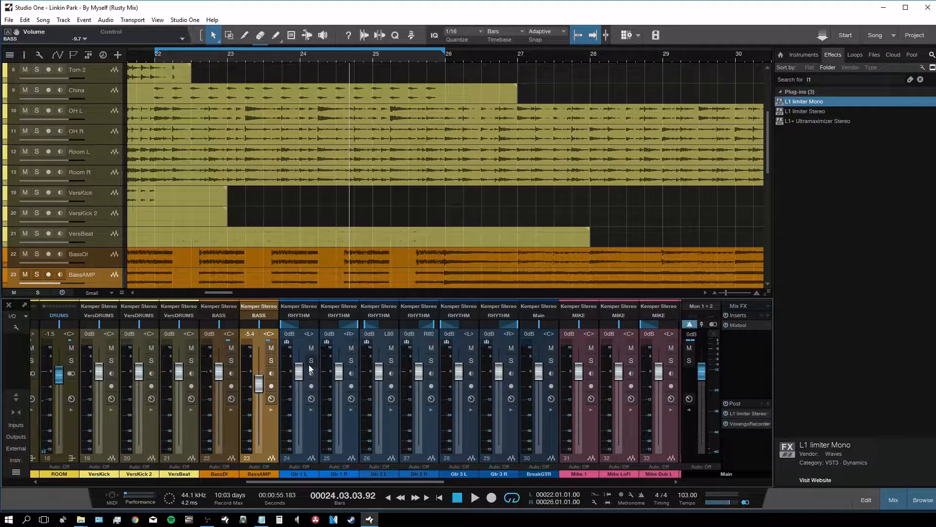
left_click(311, 361)
key("space")
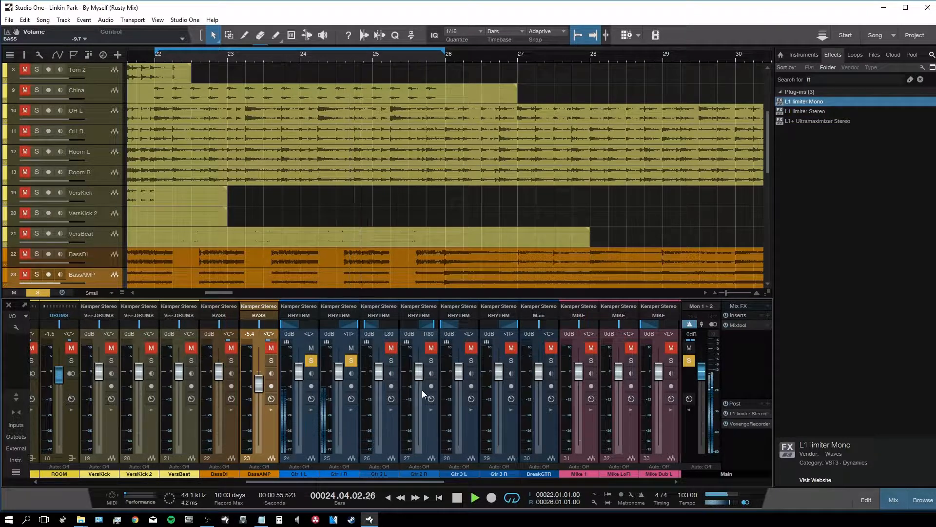
key("space")
left_click(351, 361)
left_click(392, 361)
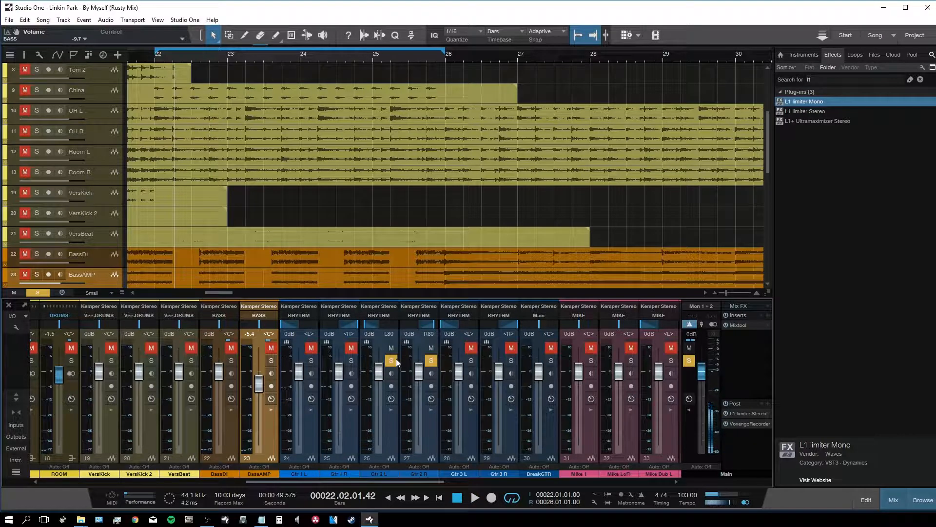
key("space")
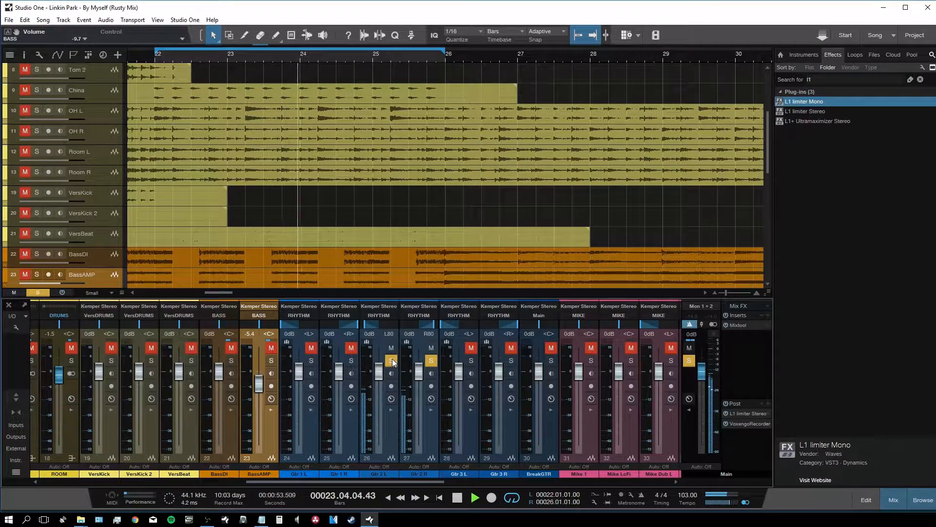
key("space")
left_click(392, 360)
Step: Solo the RHYTHM bus and play it, with taller tracks to see waveforms
left_click_drag(406, 482, 649, 370)
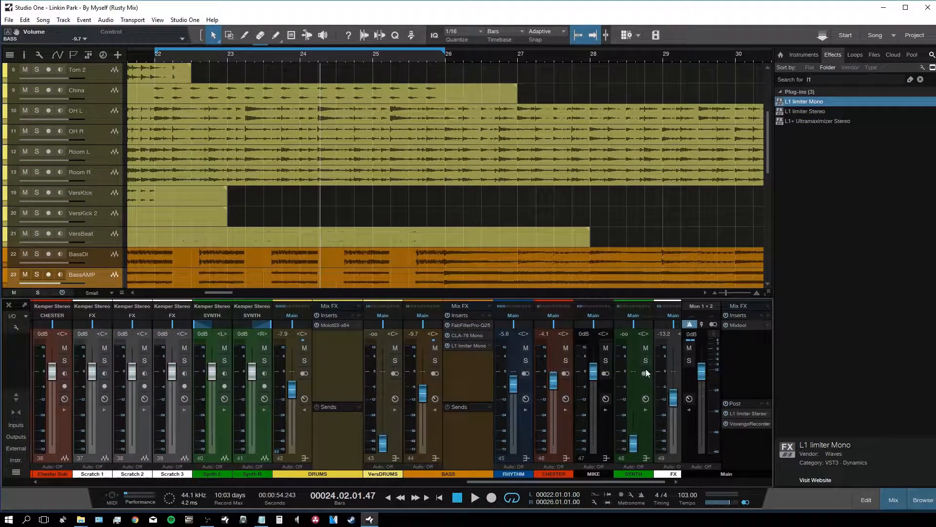
left_click(526, 361)
key("space")
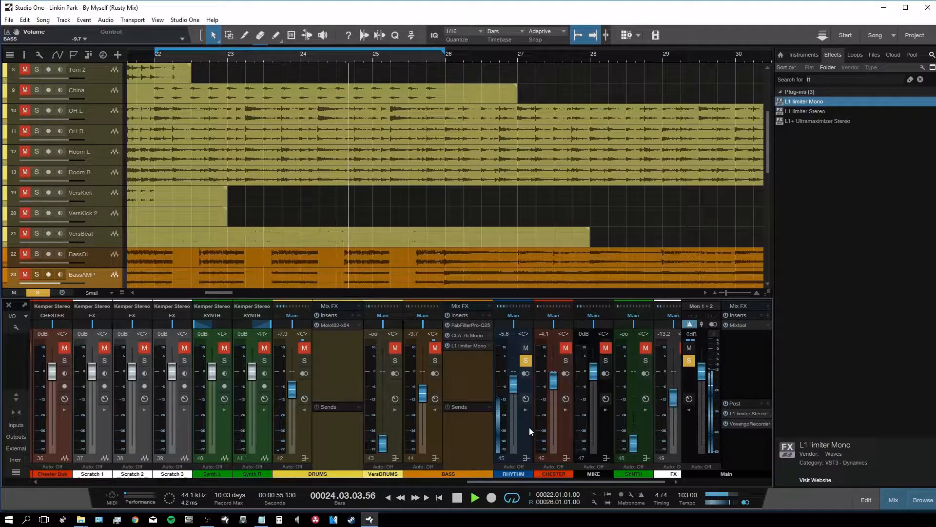
left_click_drag(511, 481, 368, 487)
key("space")
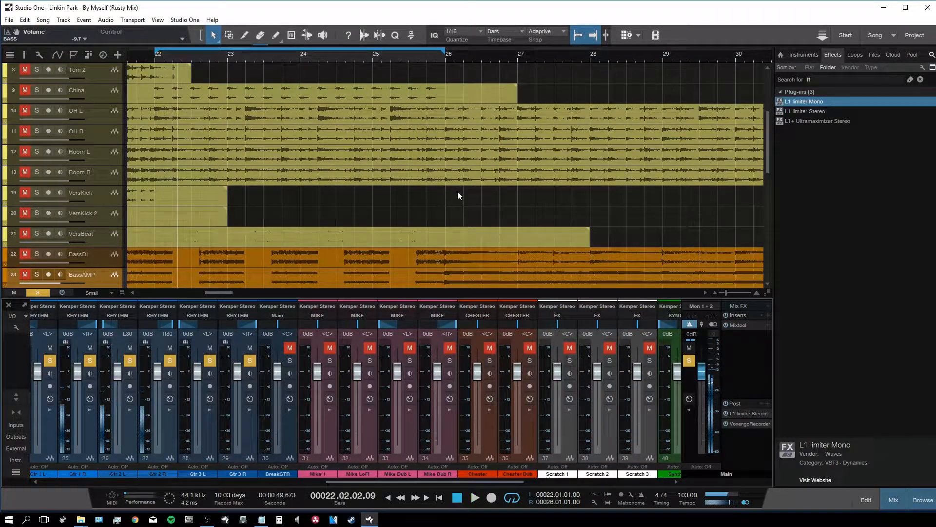
scroll(457, 192, "down", 5)
scroll(445, 192, "down", 3)
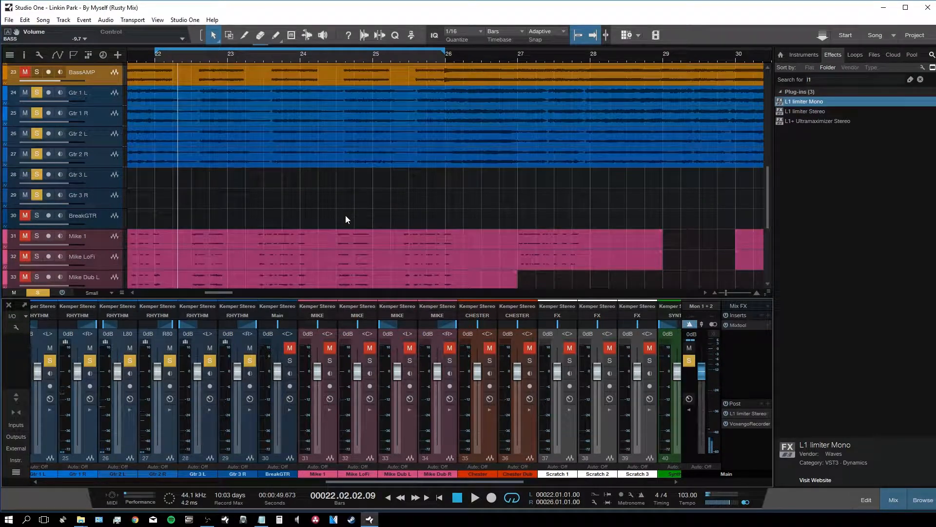
key("shift+e")
key("e")
key("e")
key("e")
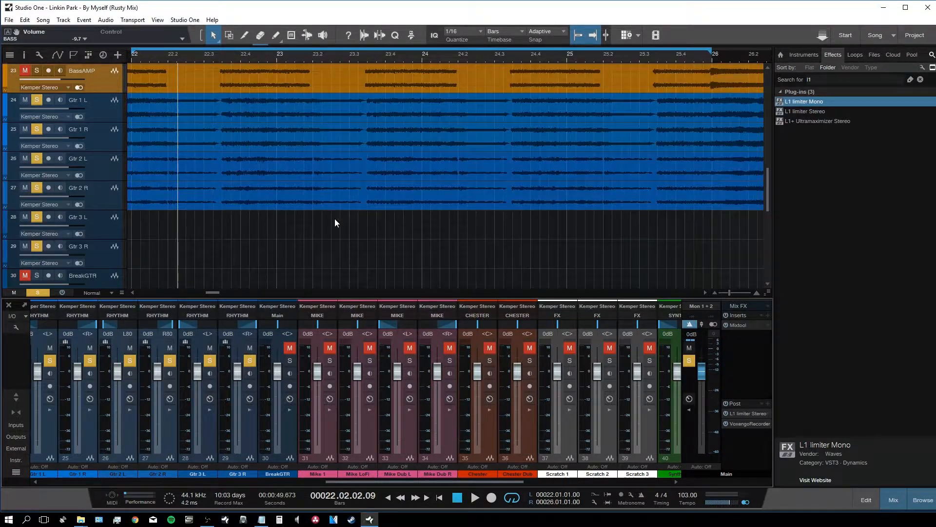
key("w")
key("w")
key("w")
key("w")
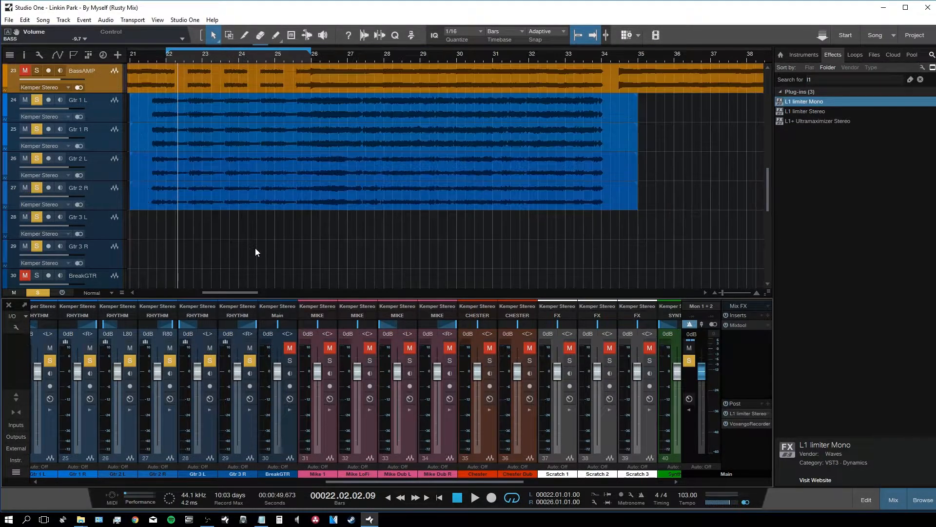
key("space")
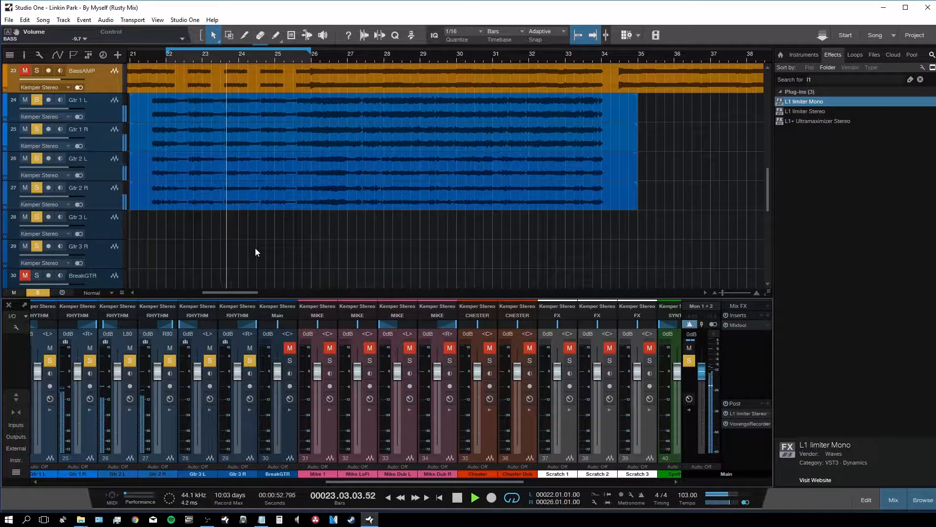
Step: Turn looping off and set a new loop range from bar 26 to bar 34
key("KP_Divide")
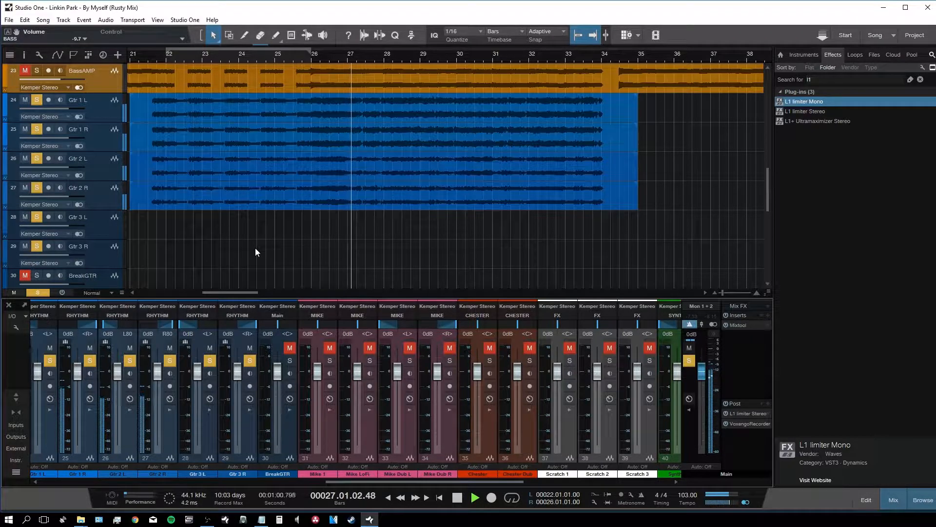
key("e")
left_click_drag(256, 49, 678, 47)
key("w")
left_click_drag(567, 48, 648, 57)
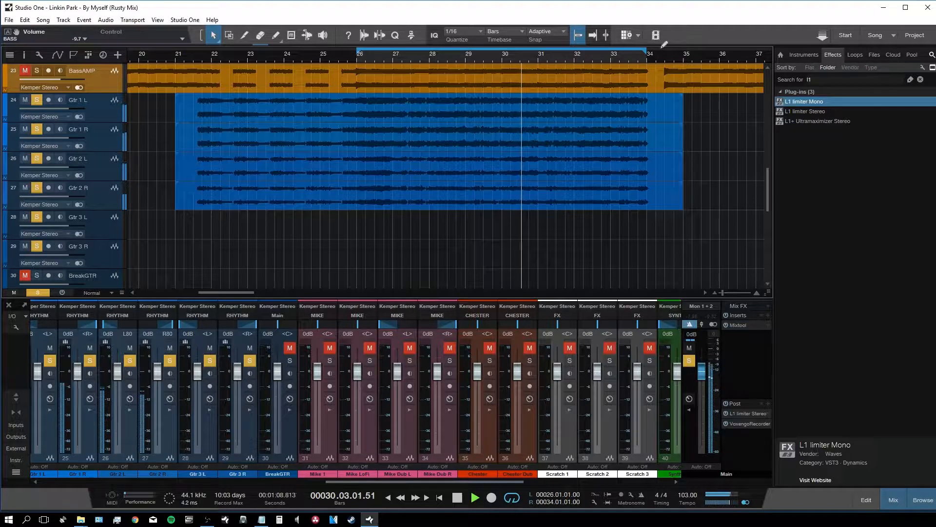
left_click_drag(404, 481, 549, 475)
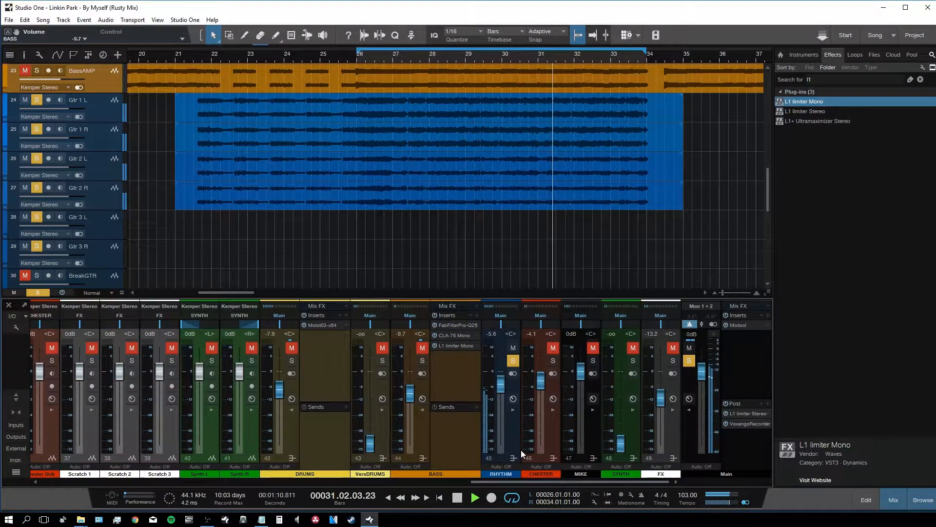
Step: Insert SSLChannel Stereo on the RHYTHM bus, found by searching 'ssl'
left_click(520, 441)
left_click(521, 439)
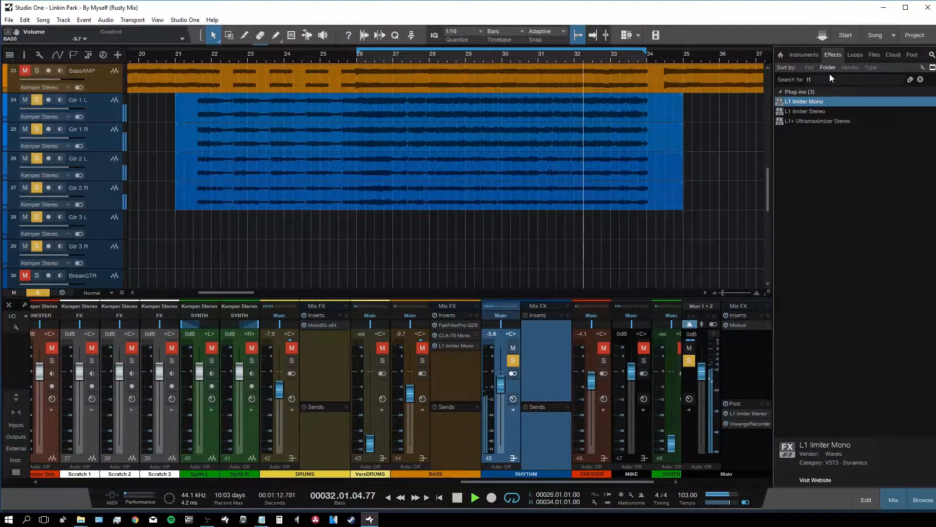
left_click(845, 81)
type("ssl")
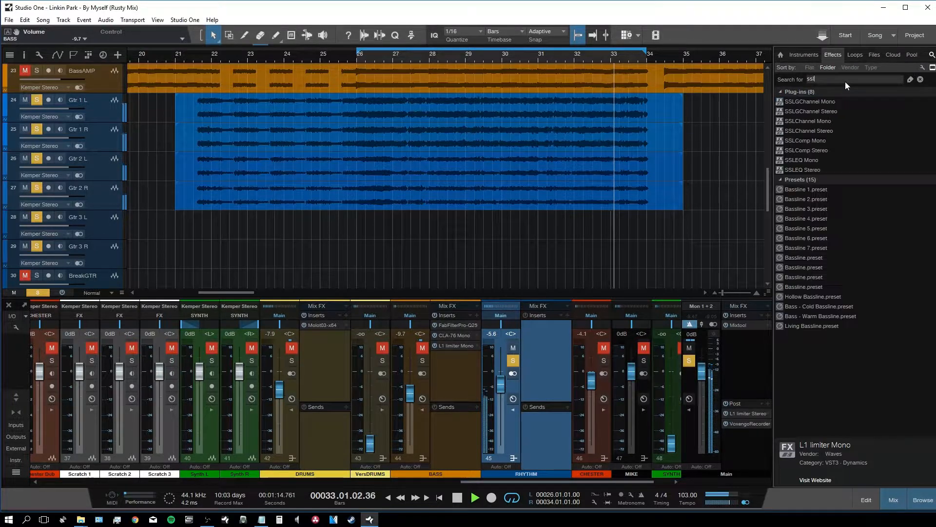
left_click_drag(814, 131, 560, 345)
key("F5")
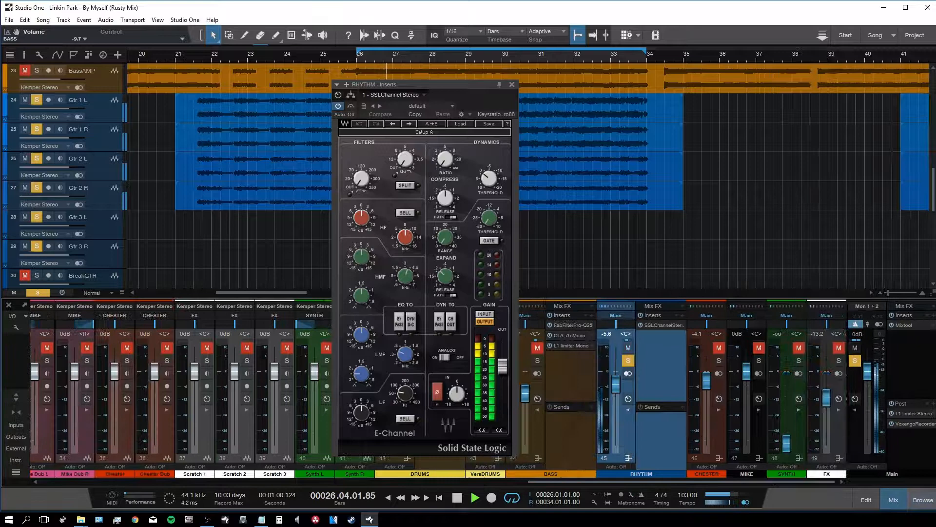
Step: Set the SSL high-pass to 140 Hz, low-pass to 7 kHz, and HF gain to 3.5 dB
left_click_drag(359, 178, 358, 180)
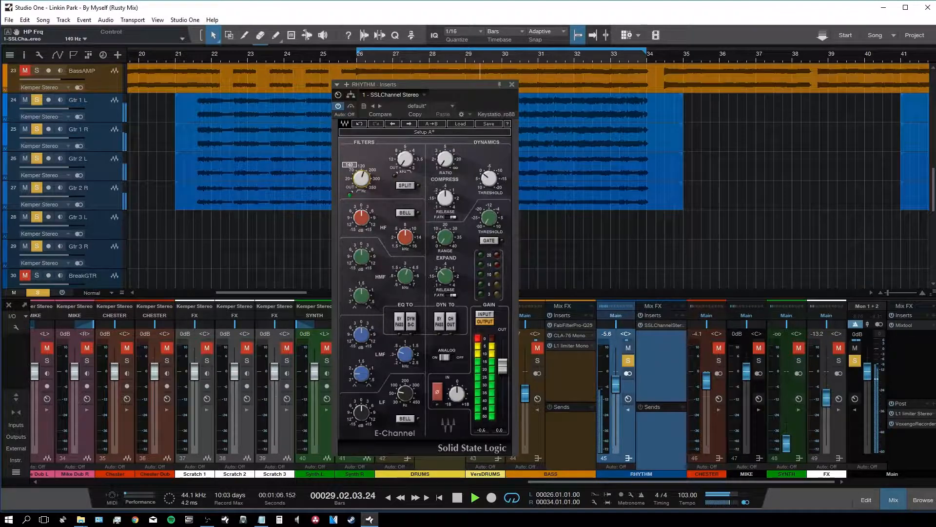
key("Return")
left_click_drag(363, 219, 363, 215)
double_click(363, 218)
scroll(370, 221, "up", 3)
double_click(407, 159)
key("Return")
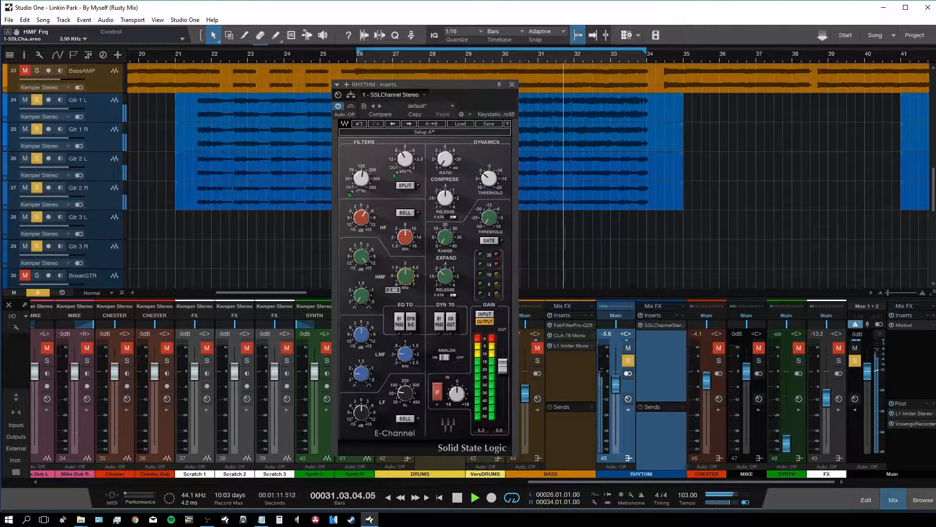
left_click_drag(361, 255, 362, 254)
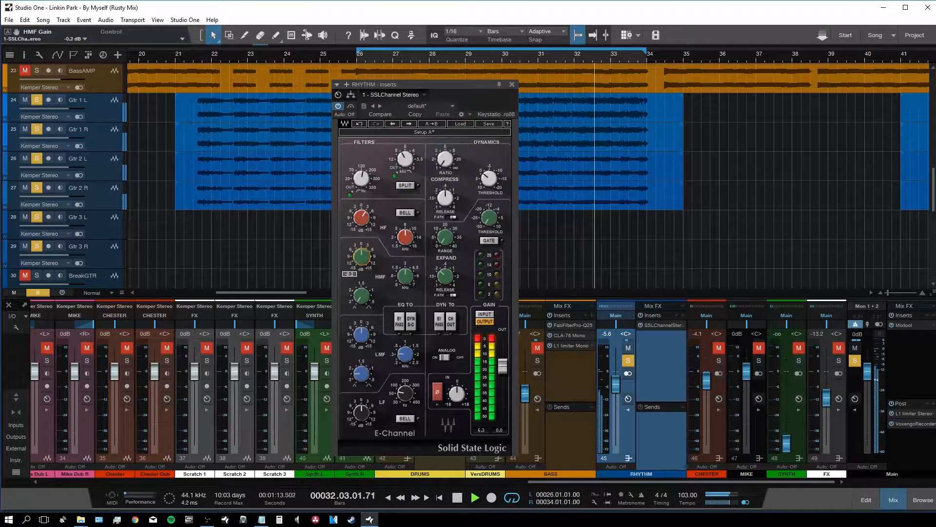
left_click_drag(362, 218, 362, 216)
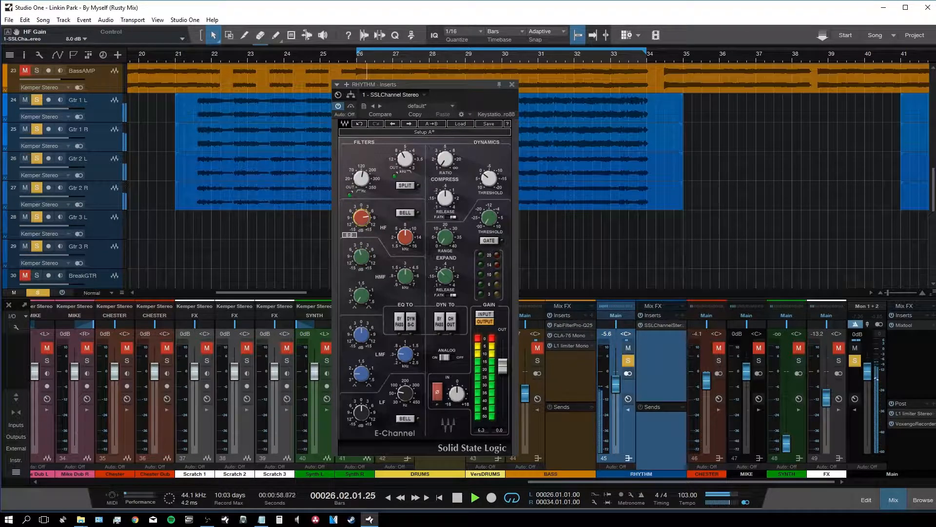
left_click(513, 85)
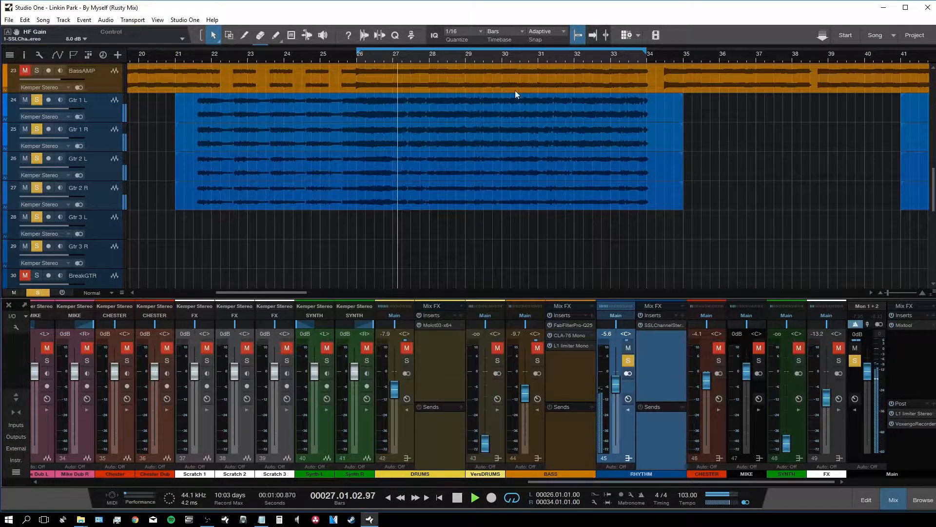
Step: Add a C4 Stereo multiband after the SSL on the RHYTHM bus and start playback
key("F5")
type("c4")
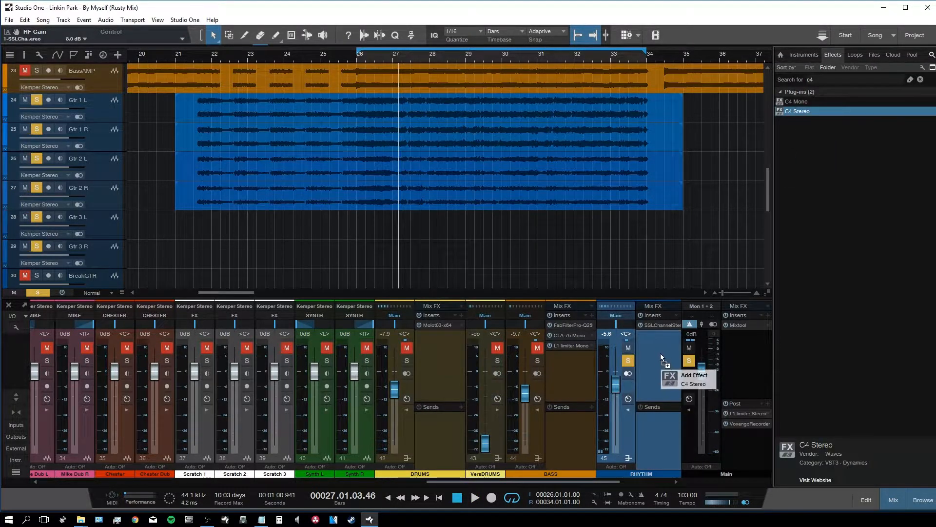
left_click_drag(660, 354, 663, 352)
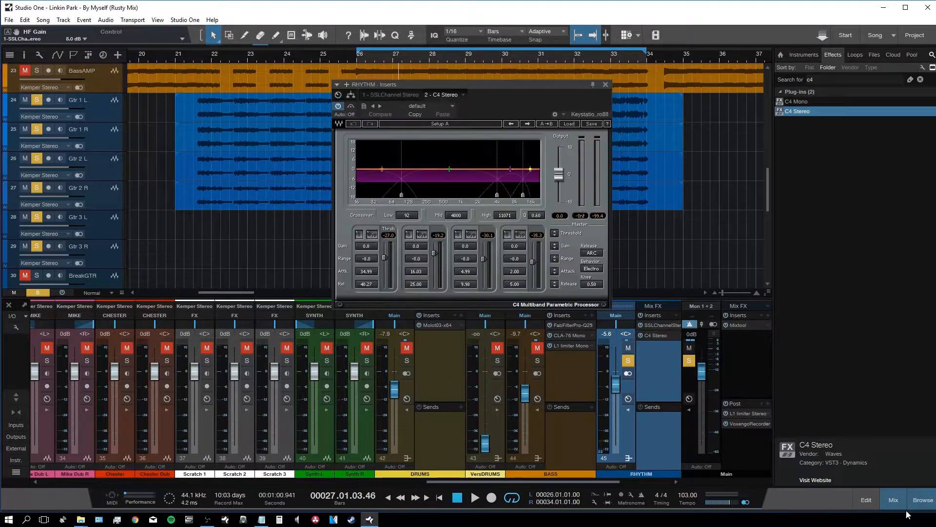
left_click(922, 500)
key("space")
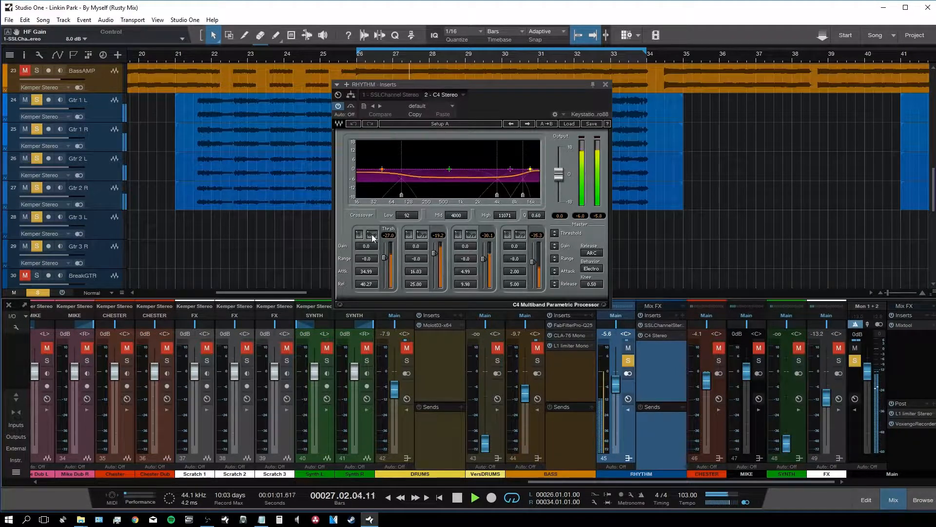
Step: Bypass C4 bands 1 and 3 and lower the mid crossover to 215 Hz
left_click(372, 235)
left_click(471, 235)
left_click_drag(498, 196, 423, 195)
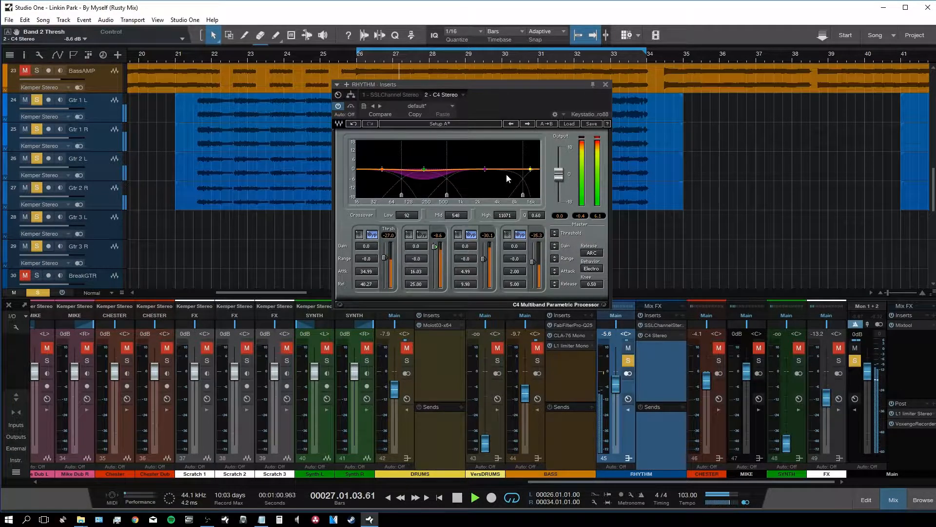
left_click(605, 85)
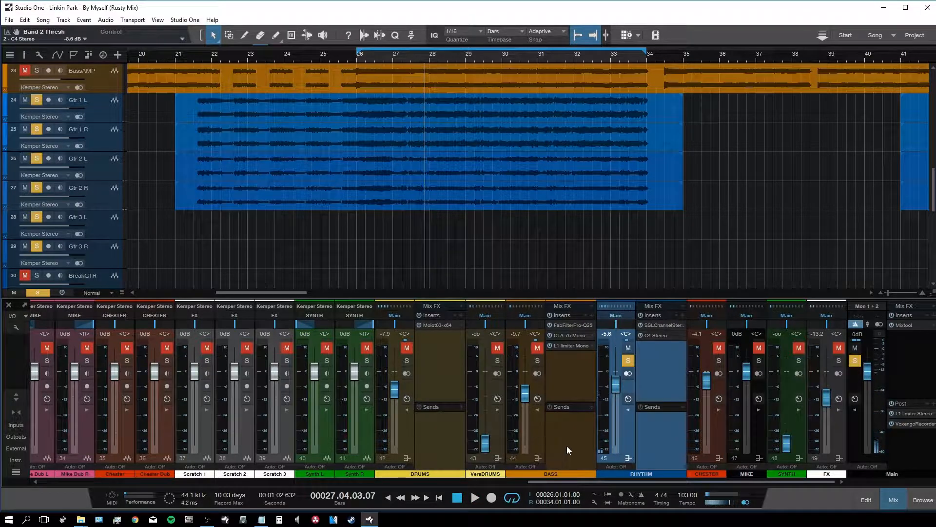
Step: Unsolo RHYTHM, silence BASS and CHESTER, raise DRUMS to 0 dB, and bring BASS partly back
left_click(629, 363)
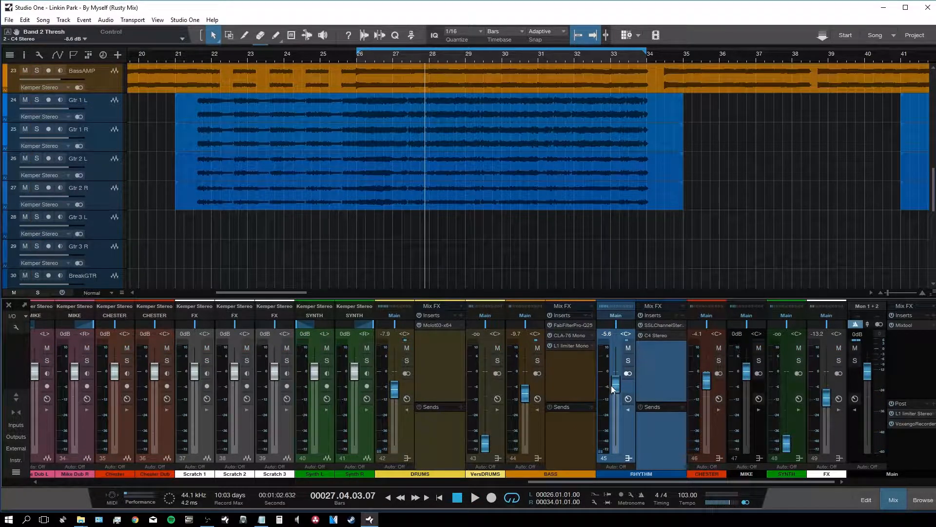
left_click_drag(527, 399, 525, 449)
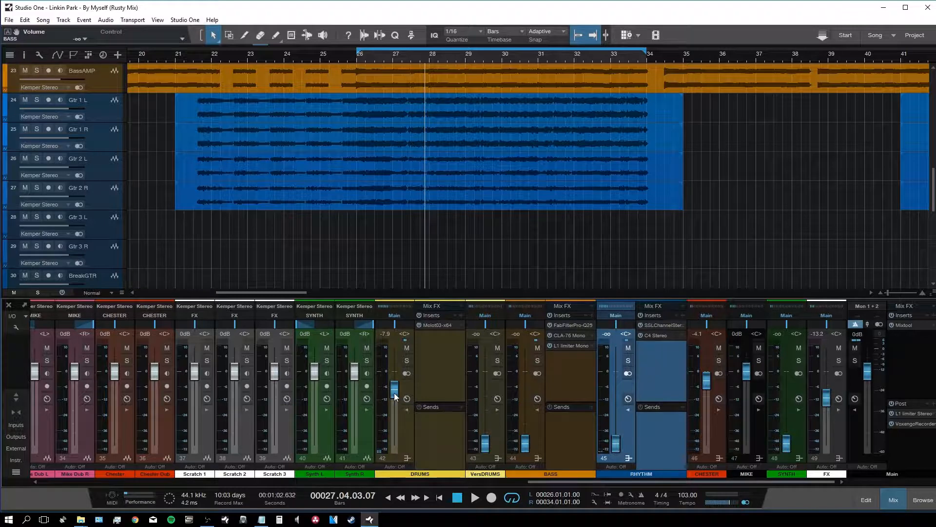
key("space")
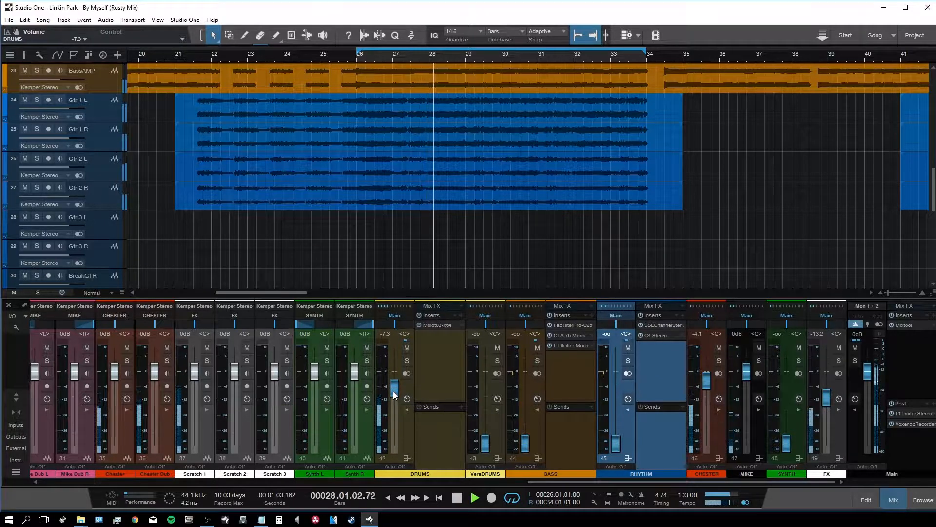
left_click_drag(702, 386, 705, 446)
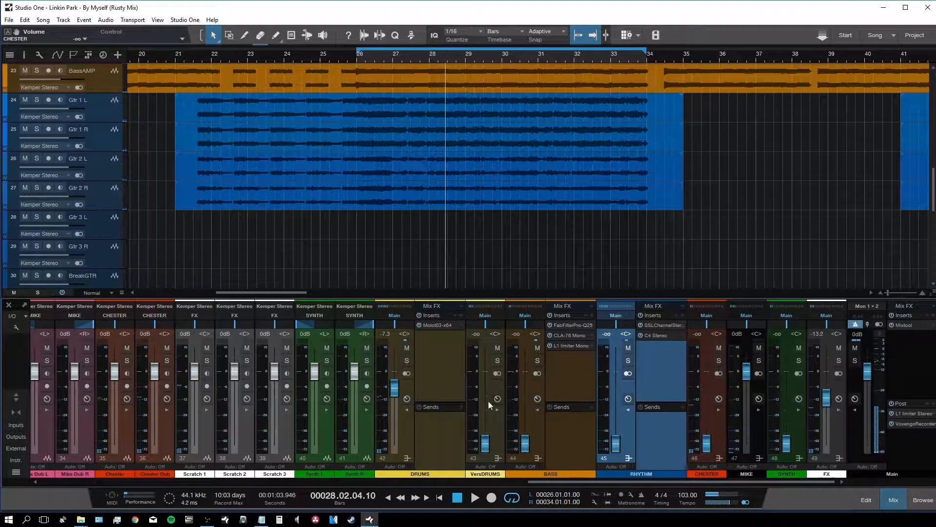
mouse_move(397, 394)
left_mouse_down()
mouse_move(395, 378)
mouse_move(395, 387)
left_mouse_up()
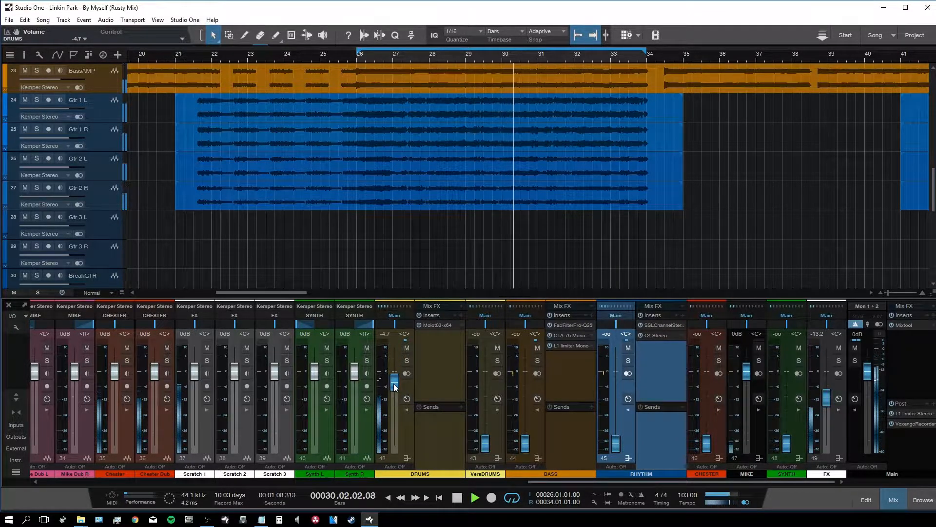
left_click_drag(526, 445, 542, 494)
Step: Silence the MIKE vocal bus and colour it pink
left_click_drag(744, 373, 721, 475)
key("space")
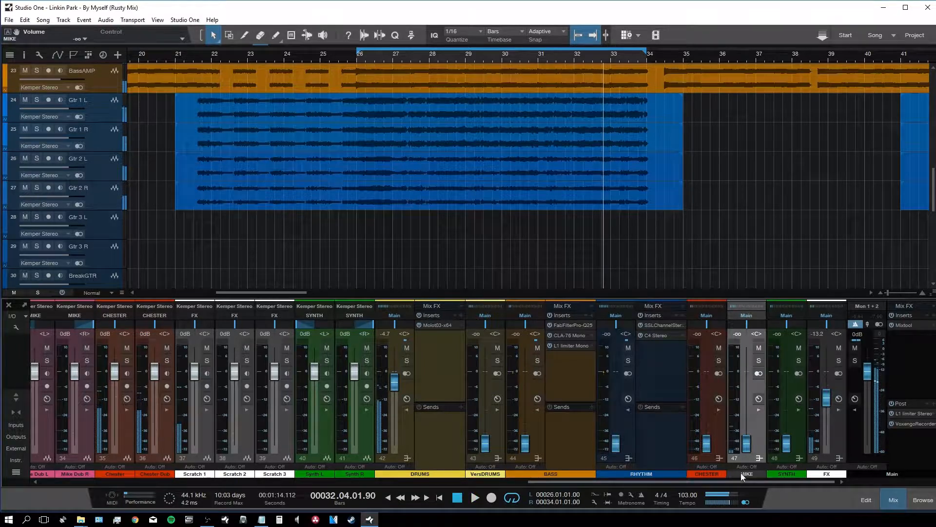
left_click(742, 474)
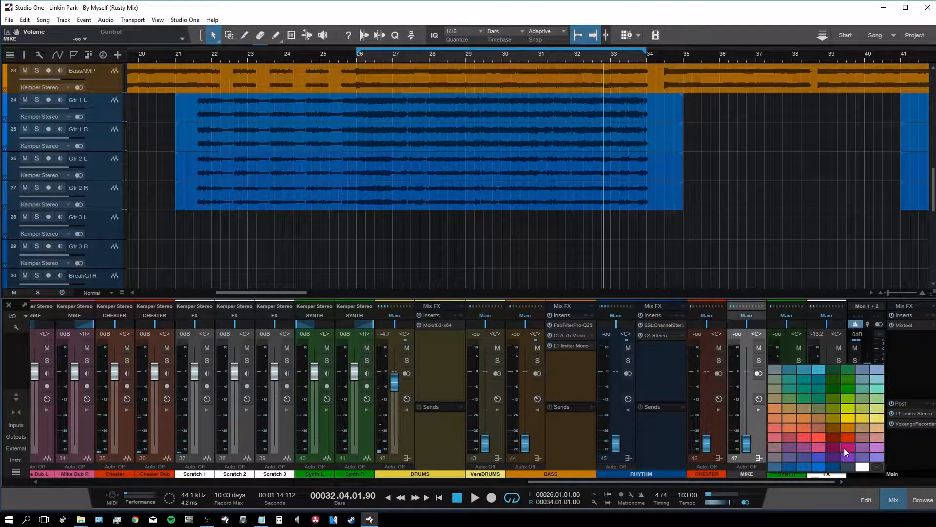
left_click(817, 445)
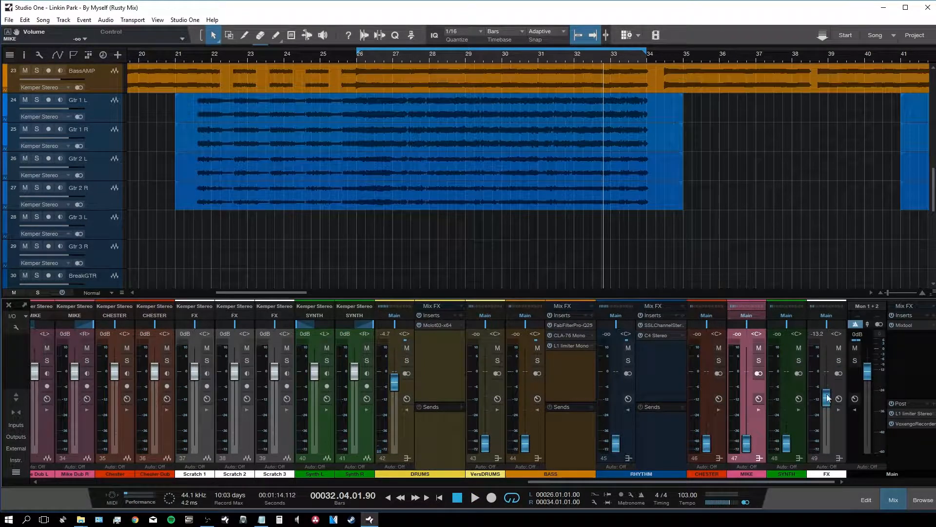
Step: Raise the BASS bus, set RHYTHM to -5.0 dB, then solo CHESTER at 0 dB
key("space")
left_click_drag(526, 444, 532, 388)
left_click_drag(616, 443, 620, 388)
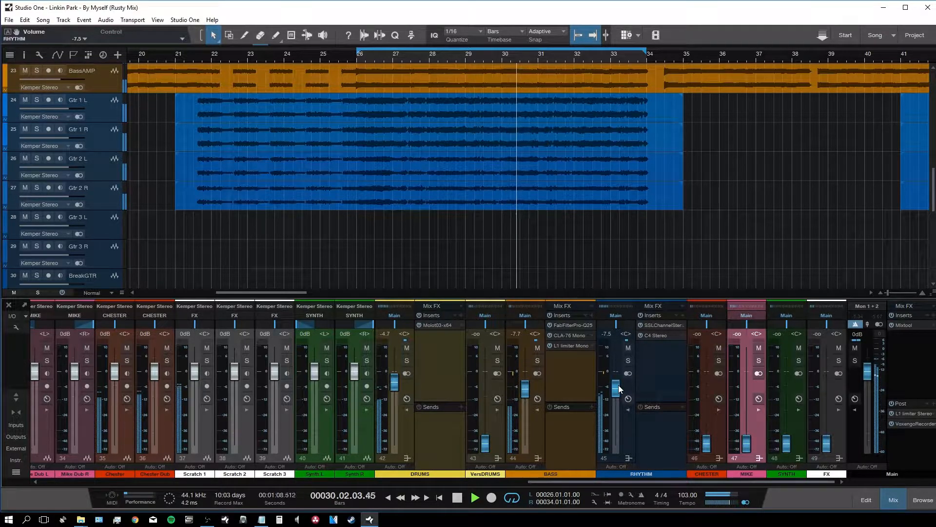
left_click_drag(620, 389, 620, 388)
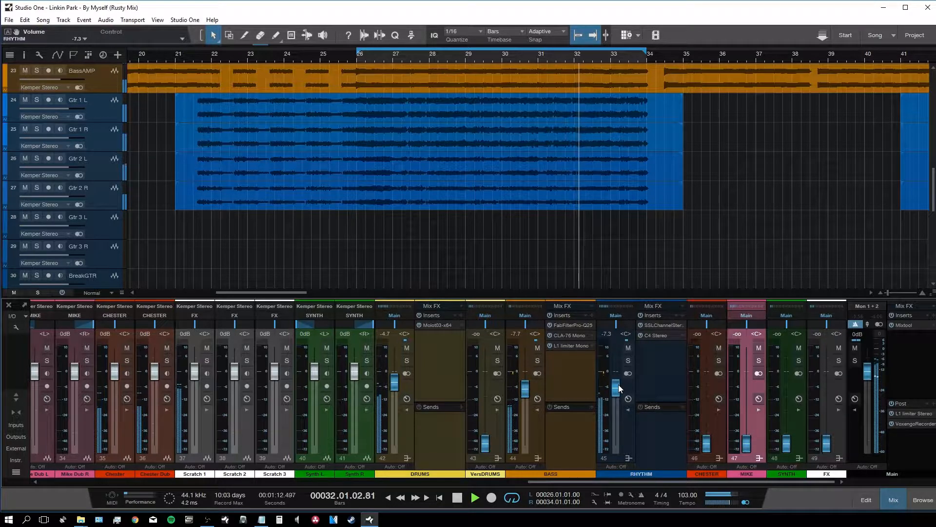
left_click_drag(619, 389, 619, 384)
key("space")
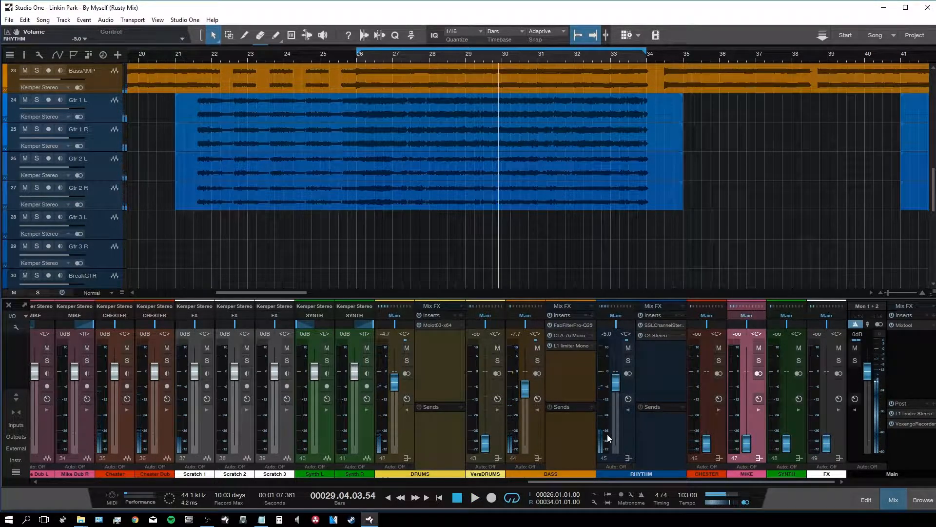
left_click(719, 360)
left_click(706, 444, "alt")
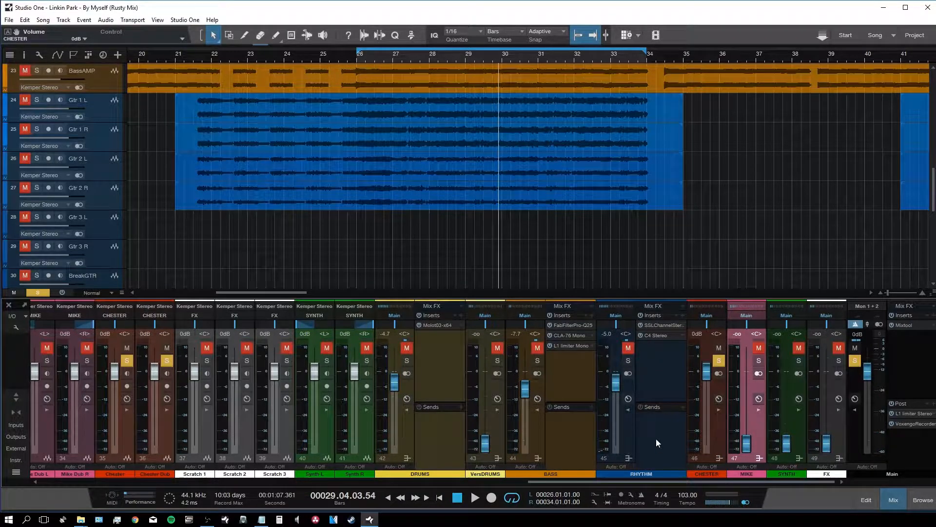
Step: Play the song from bar 26 with the Chester Dub track selected
scroll(426, 191, "down", 10)
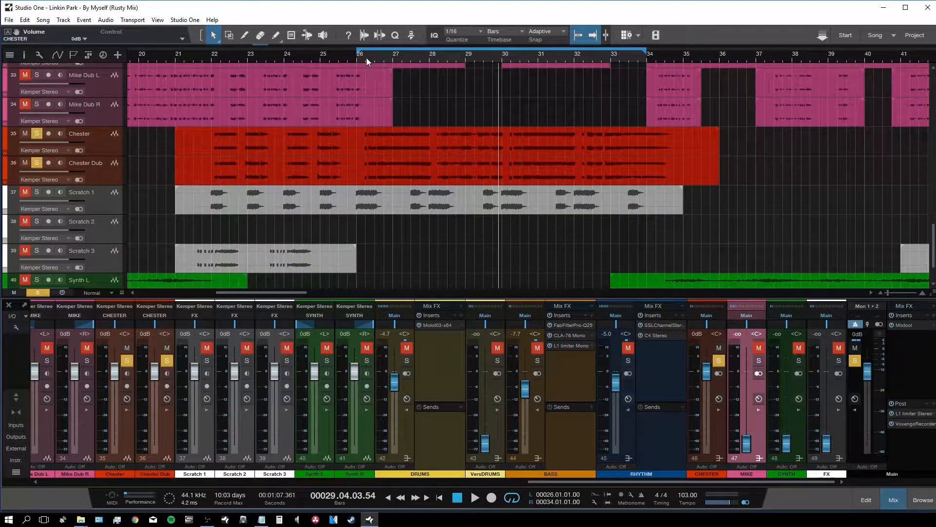
left_click(361, 56)
key("space")
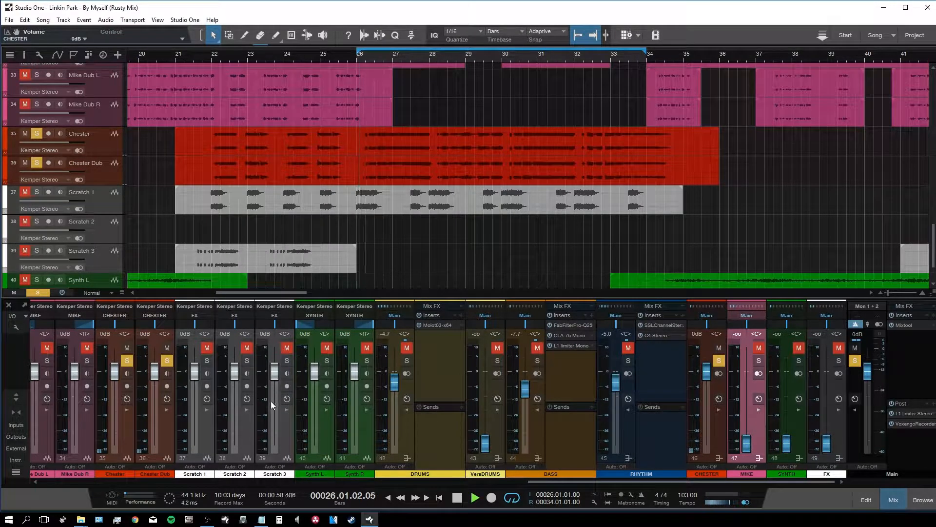
left_click(167, 437)
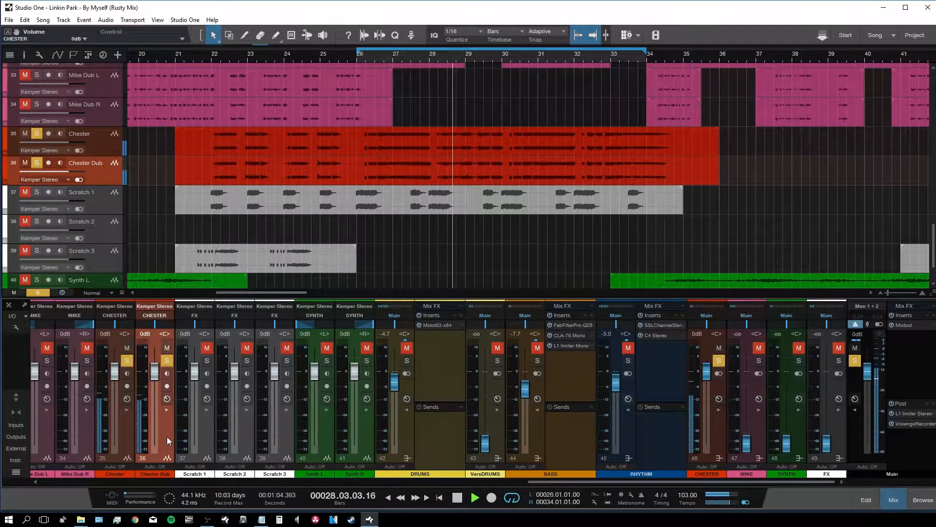
key("space")
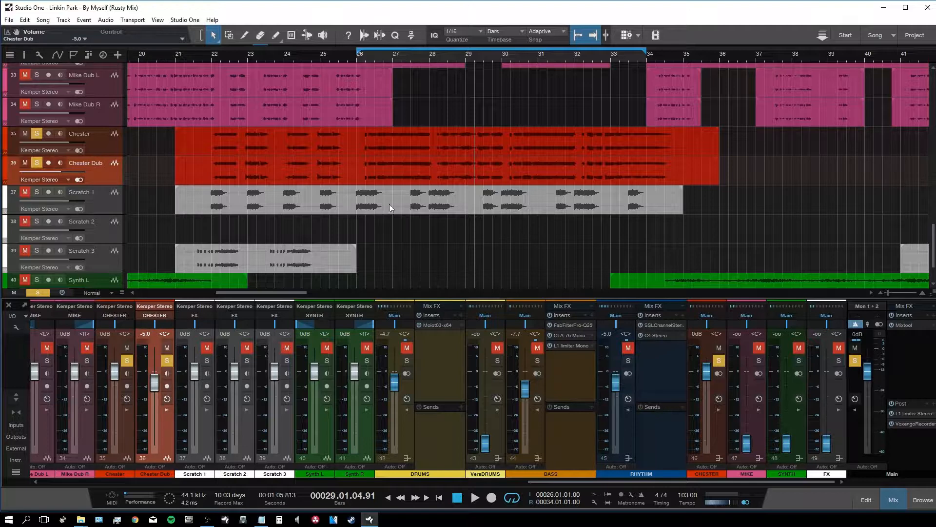
key("space")
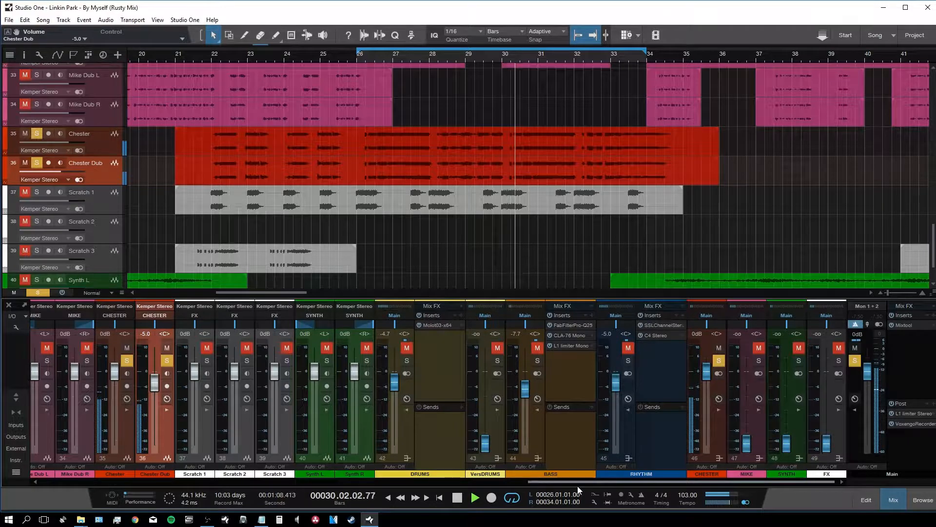
Step: Select the CHESTER bus and bring Chester Dub down to -5 dB
left_click(719, 432)
left_click_drag(695, 481, 757, 479)
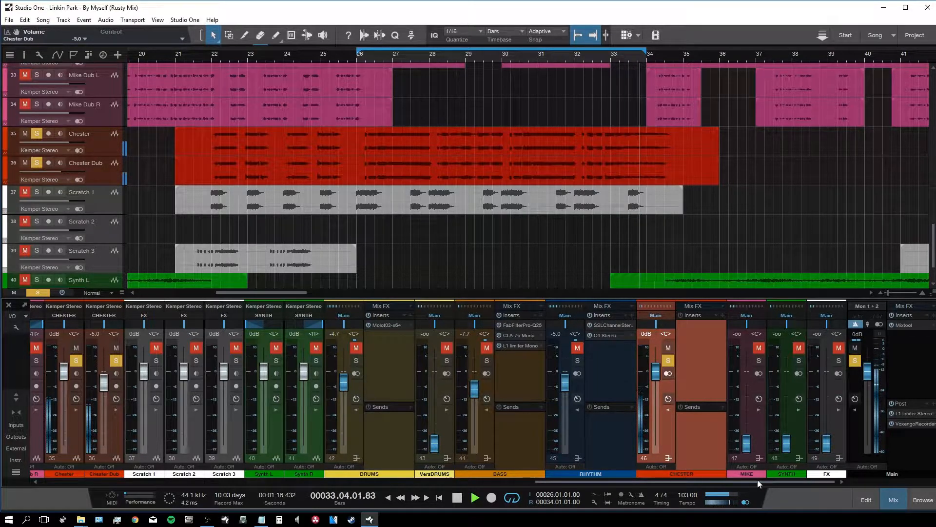
key("space")
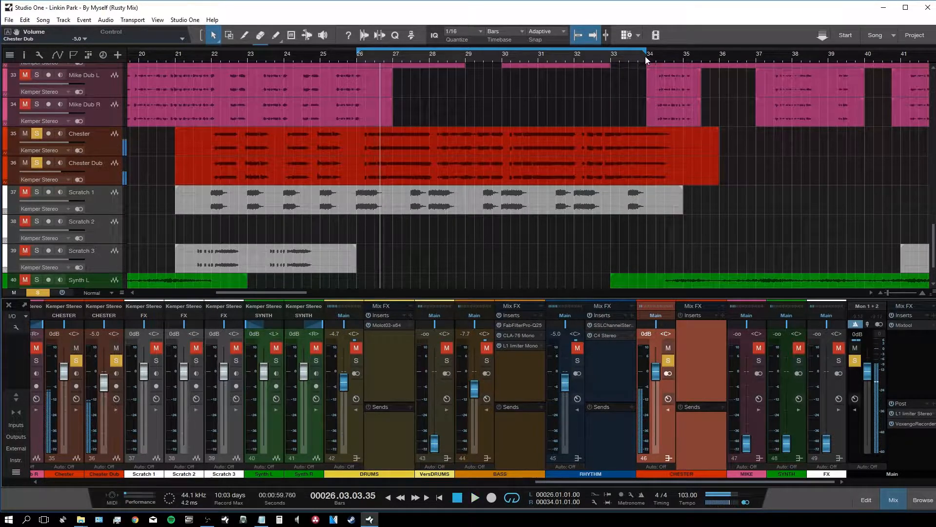
Step: Extend the loop end to bar 35 and bring up the effects browser search
left_click_drag(646, 52, 701, 53)
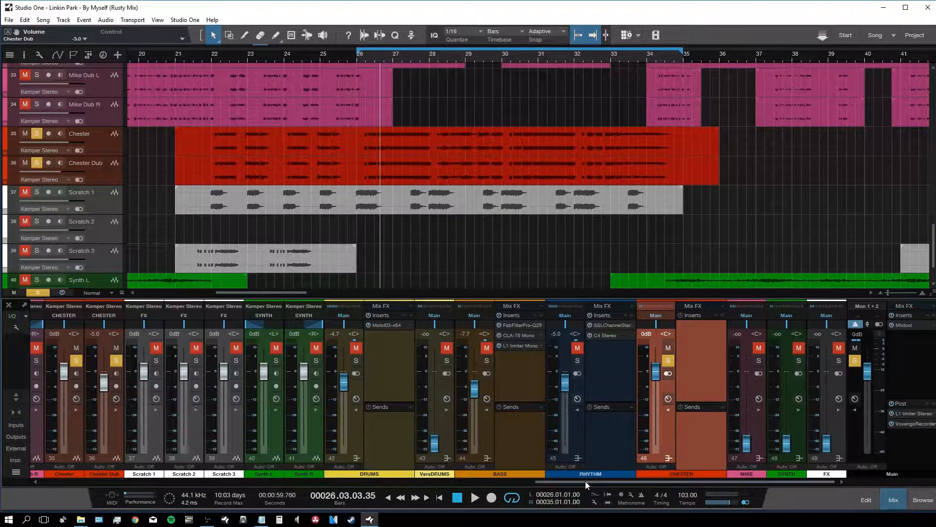
key("space")
key("F5")
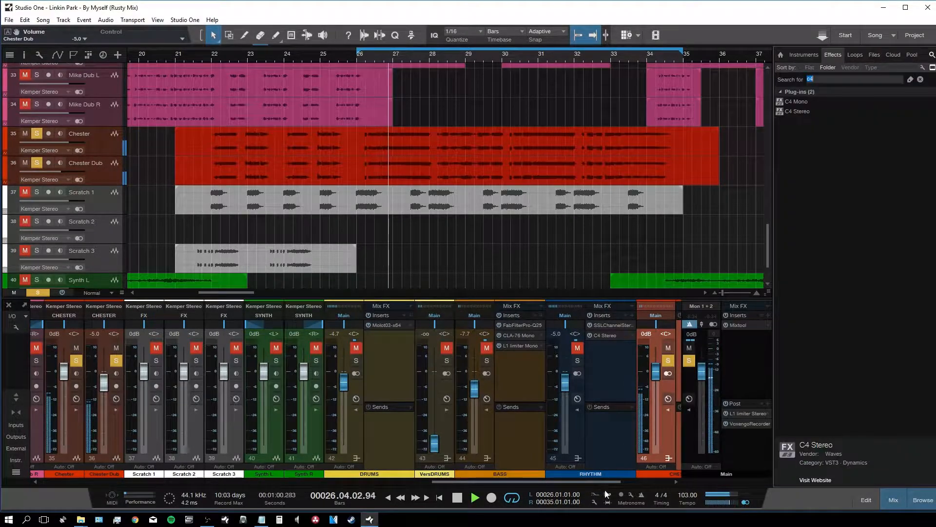
Step: Search 'schep' and insert Scheps 73 Mono on the CHESTER bus
left_click(921, 79)
type("sche")
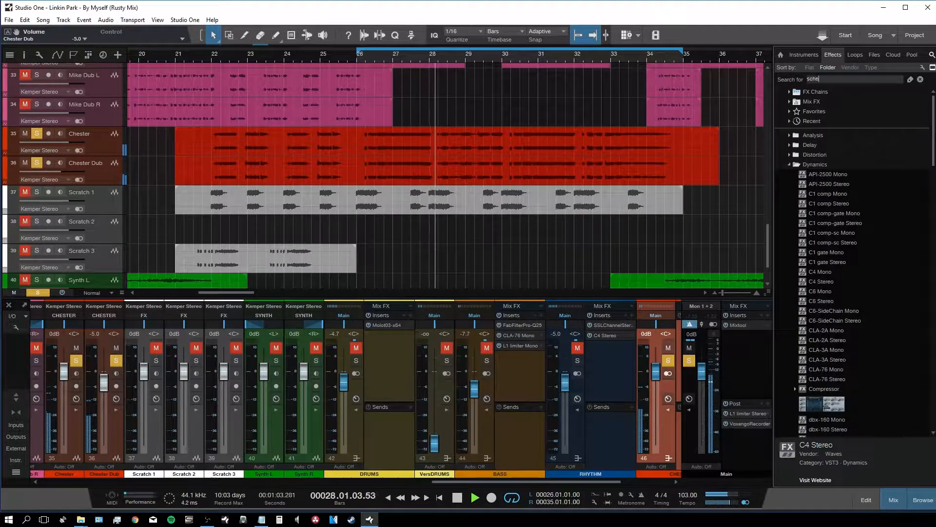
type("p")
left_click_drag(811, 105, 677, 434)
left_click(920, 80)
scroll(571, 475, "right", 4)
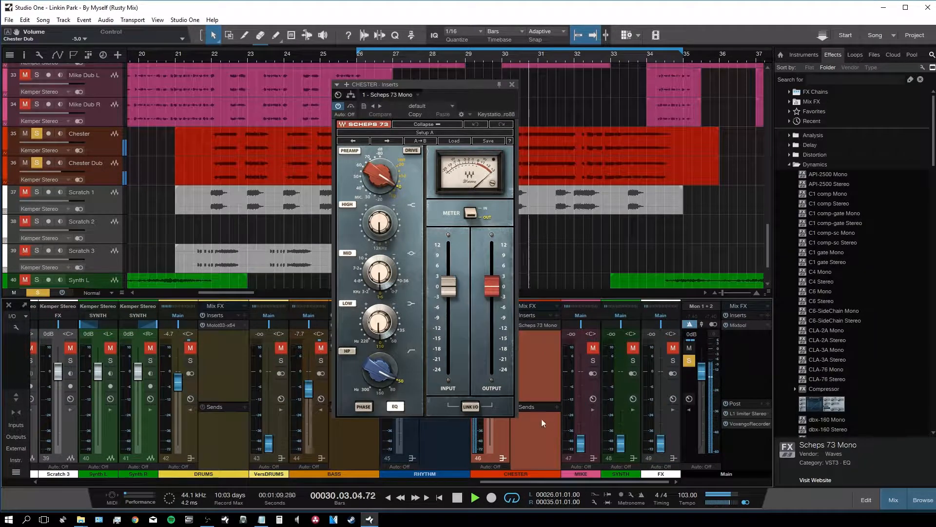
Step: Set Scheps 73 bands: high-pass 300, low 220 Hz, mid 3.2 at +0.5 dB, high +2.2 dB
left_click(349, 352)
mouse_move(383, 375)
left_mouse_down()
mouse_move(381, 335)
mouse_move(384, 375)
mouse_move(381, 357)
left_mouse_up()
left_click_drag(535, 484, 485, 480)
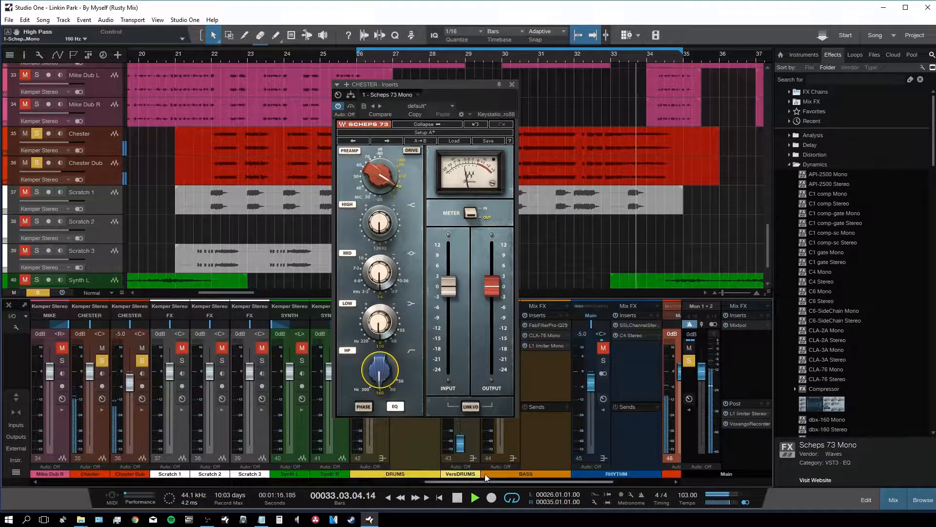
left_click_drag(381, 333, 376, 338)
left_click(376, 338)
left_click_drag(379, 325, 380, 328)
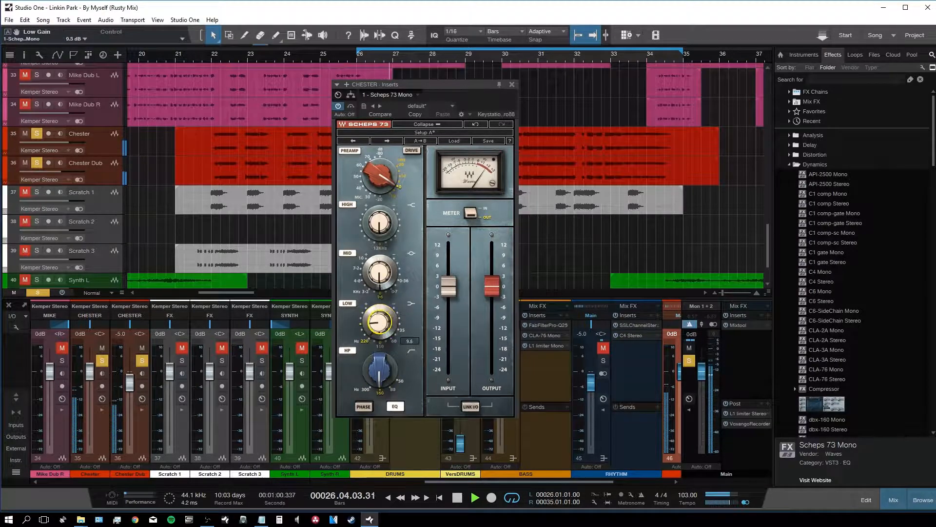
left_click(367, 281)
left_click_drag(379, 273, 379, 271)
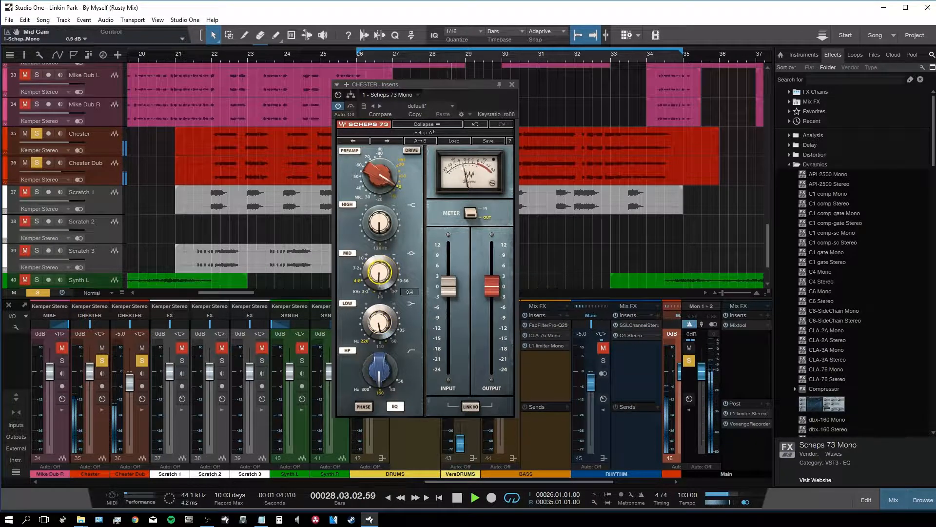
left_click(382, 228)
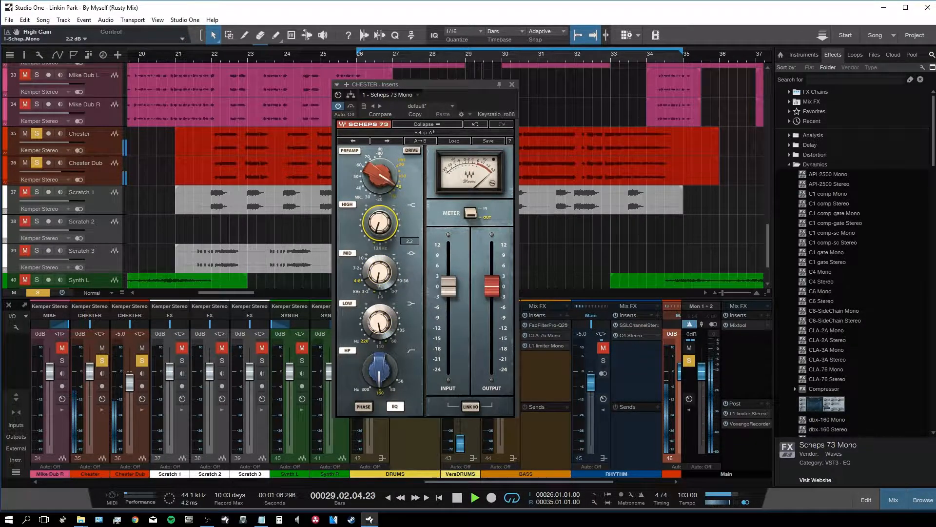
Step: Link input and output, drive the Scheps 73 input to +12 dB, and close it
left_click(471, 407)
left_click_drag(448, 287, 465, 231)
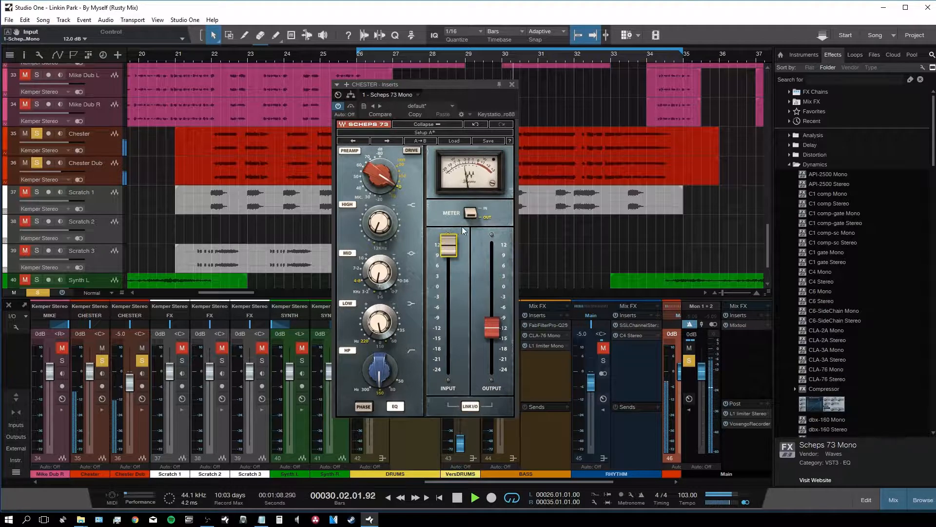
left_click(511, 85)
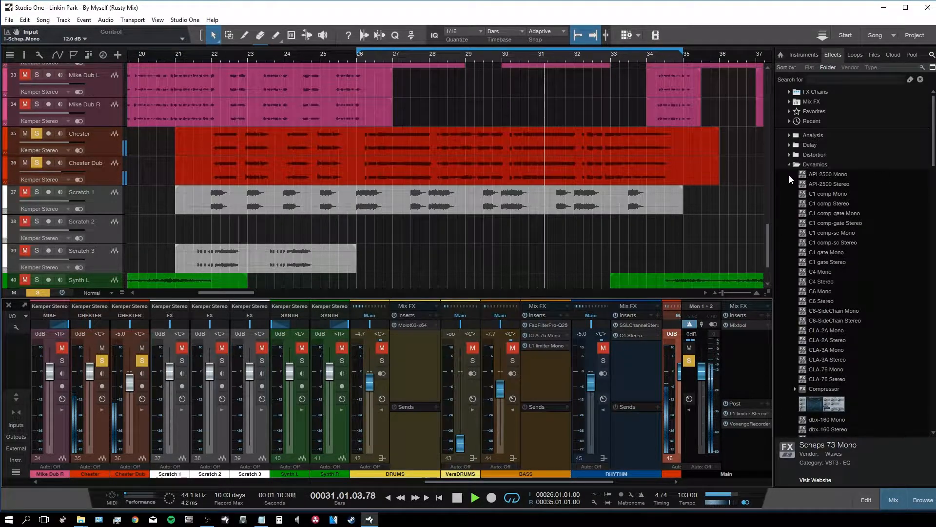
Step: Insert CLA-76 Mono on the Main bus, set its attack and raise its output
left_click_drag(829, 369, 746, 336)
left_click(503, 157)
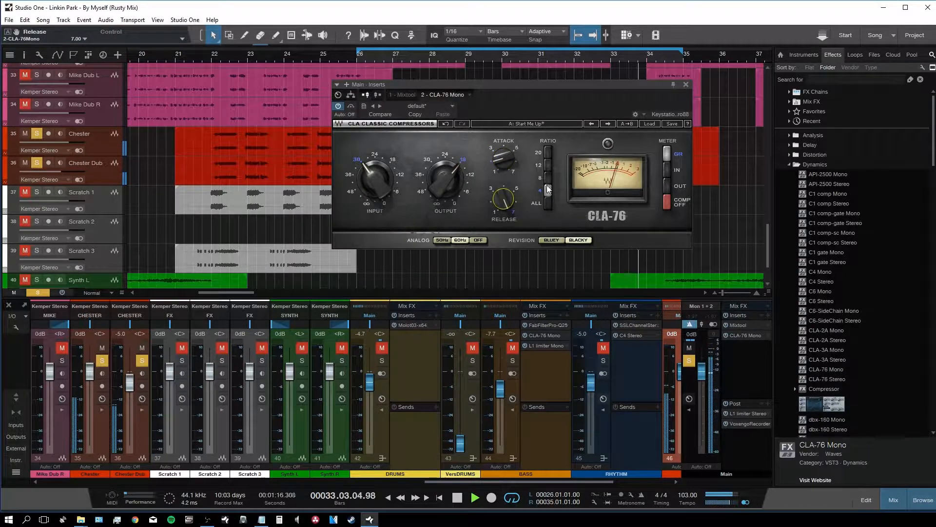
left_click_drag(429, 172, 375, 172)
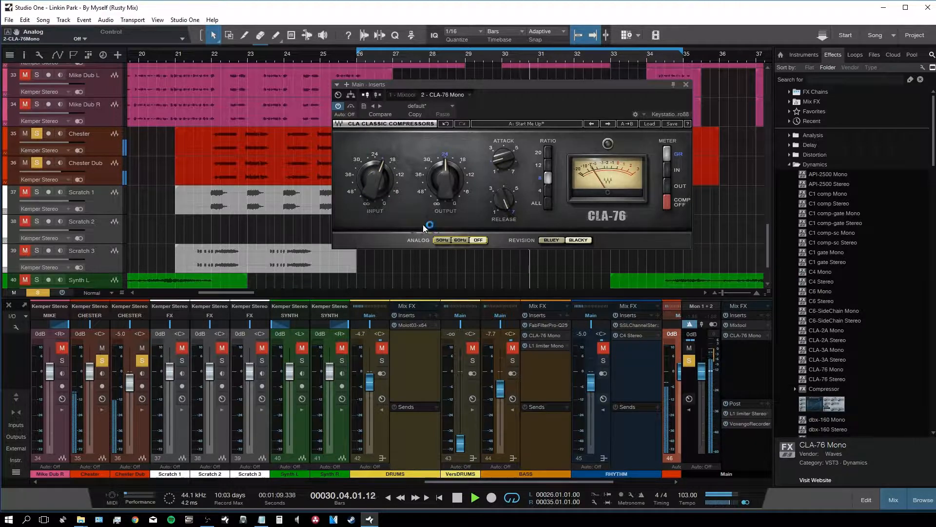
scroll(269, 275, "right", 5)
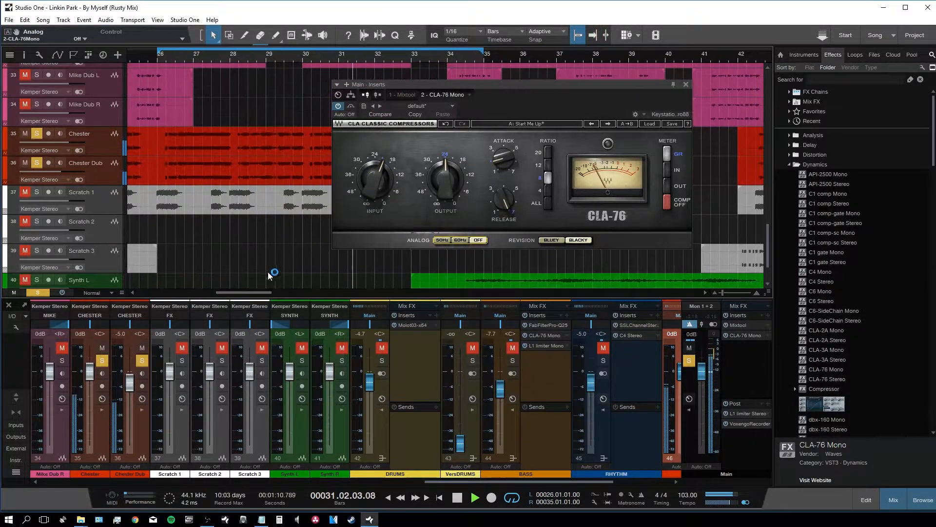
Step: Close the CLA-76 window and search the effects list for 'eq'
left_click(686, 85)
scroll(679, 477, "right", 4)
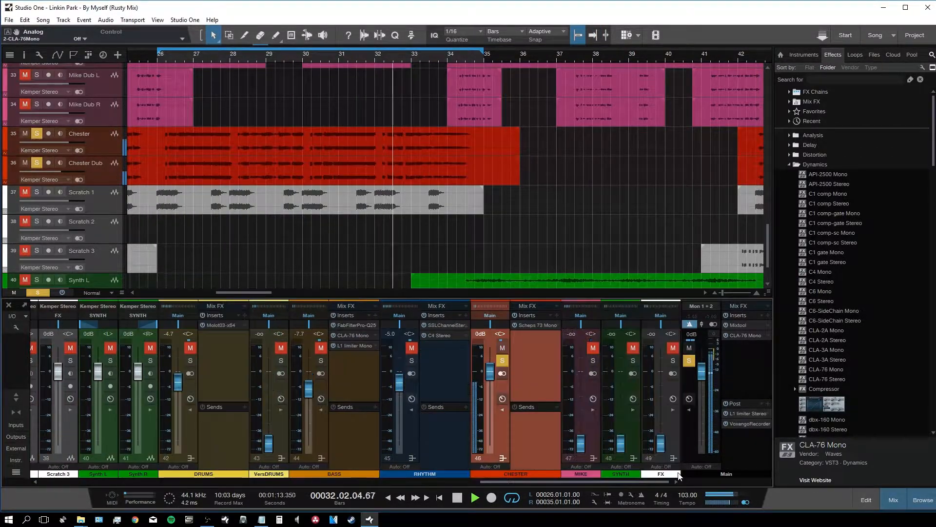
left_click(824, 79)
type("eq")
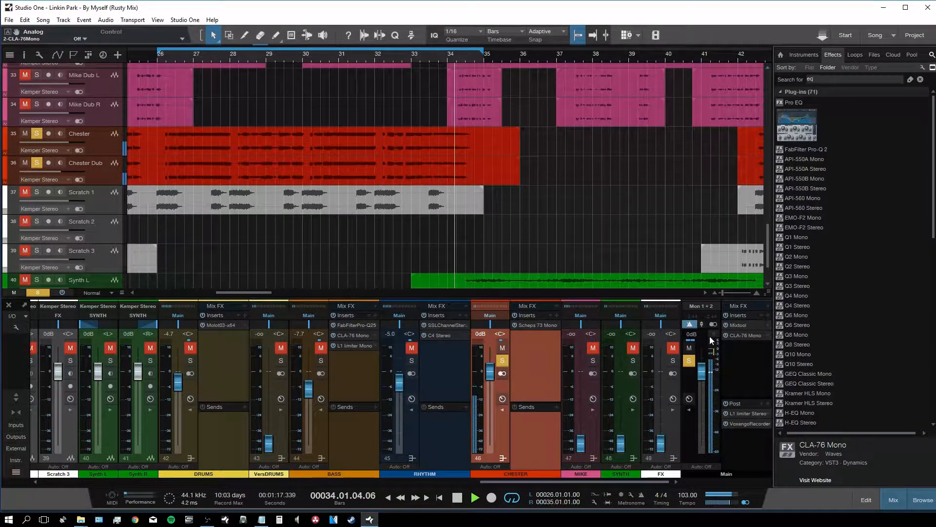
Step: Stop playback and copy the CLA-76 from Main onto CHESTER after Scheps 73 Mono
left_click_drag(522, 482, 447, 486)
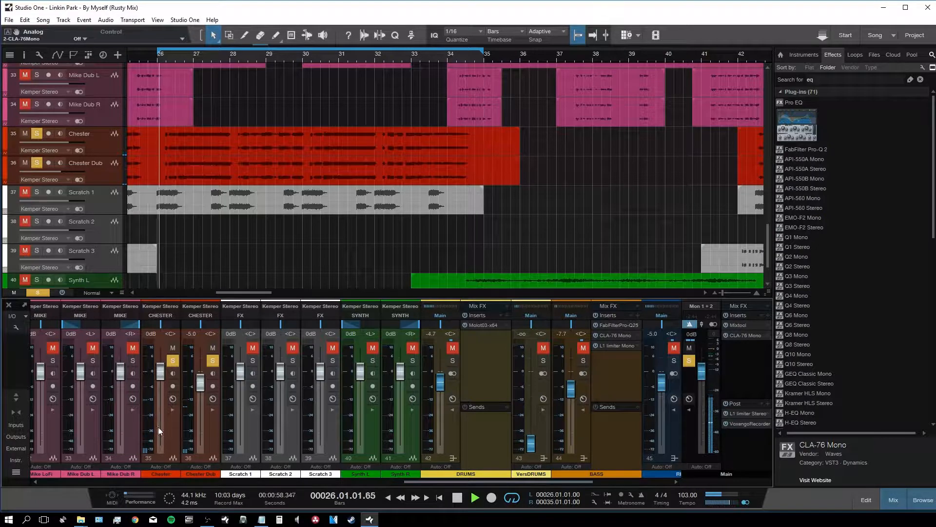
key("space")
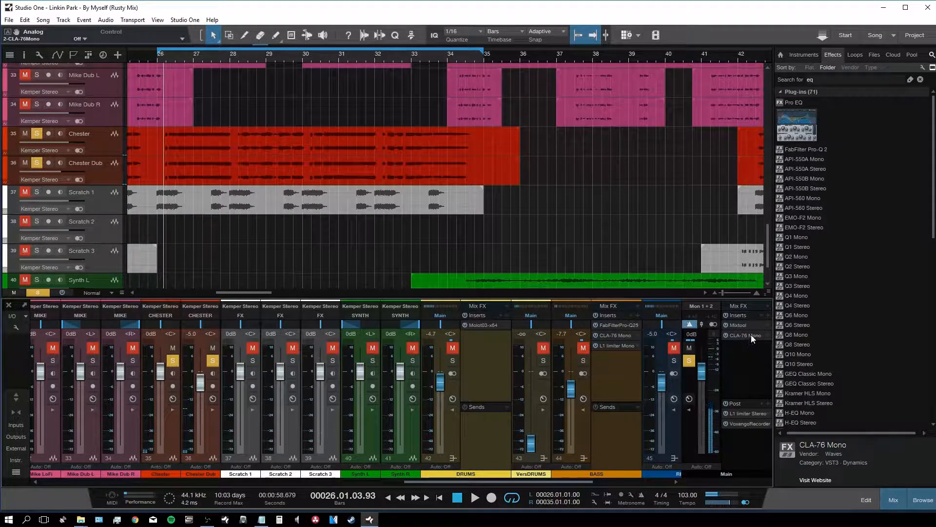
left_click_drag(558, 482, 707, 397)
left_click_drag(749, 339, 537, 335)
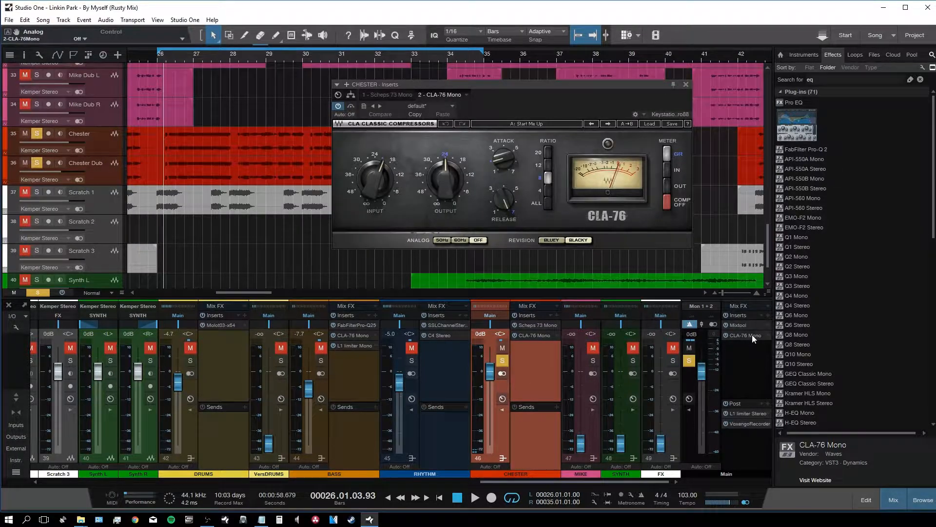
Step: Remove the CLA-76 from the Main bus and resume playback
right_click(752, 335)
left_click(758, 431)
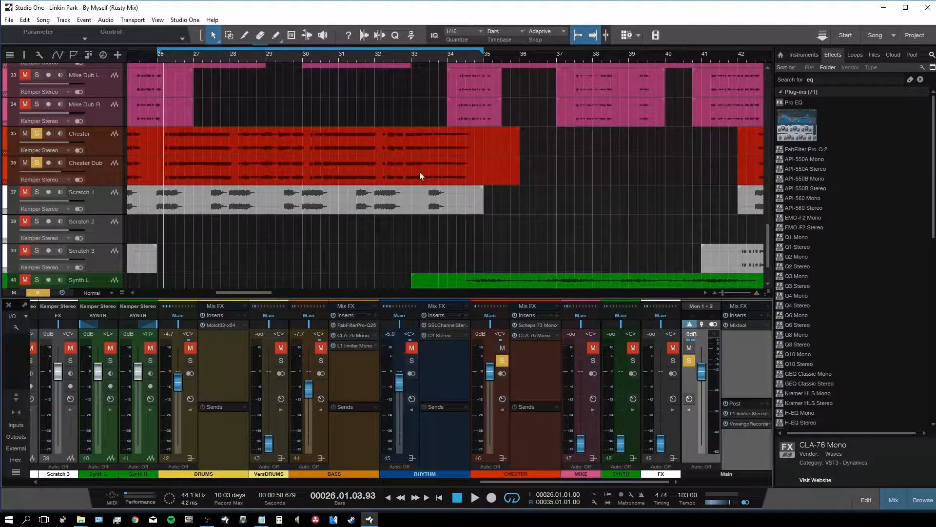
key("space")
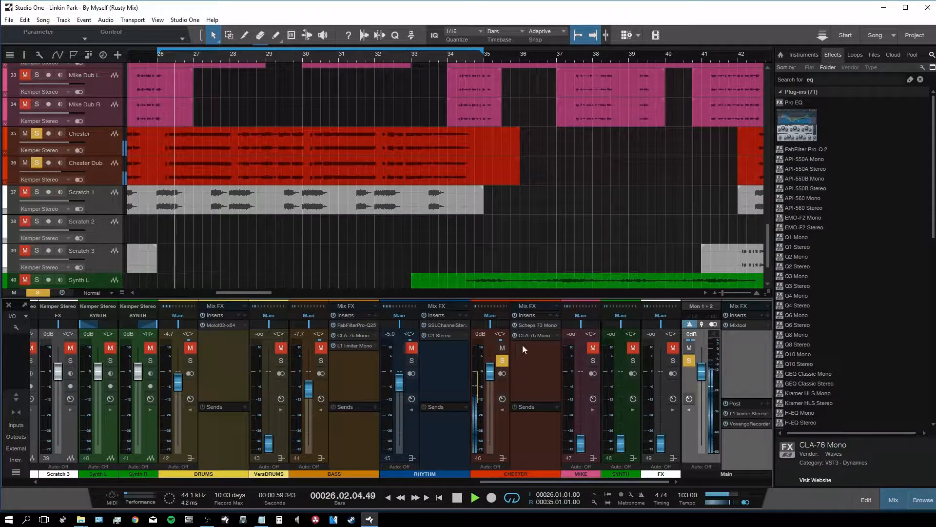
Step: Turn the Chester channel's CLA-76 input down to -33.6
left_click(535, 335)
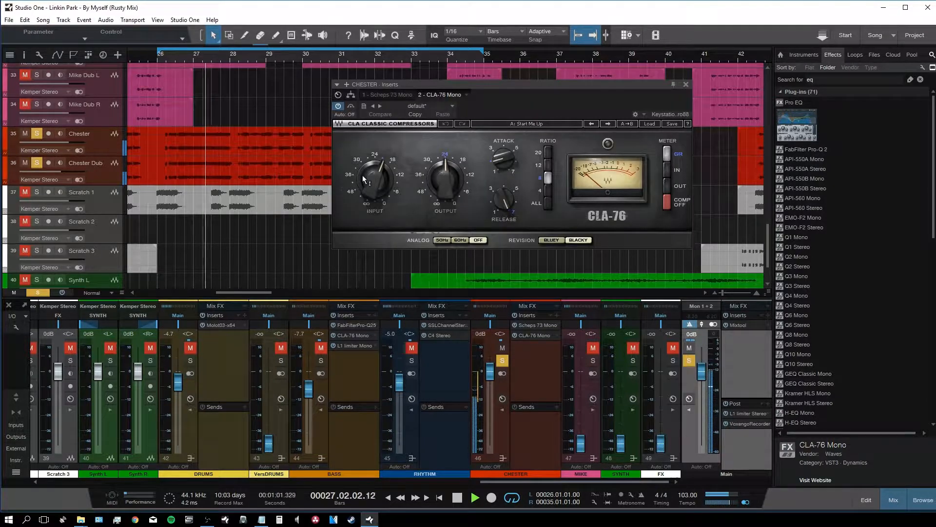
left_click_drag(366, 176, 366, 188)
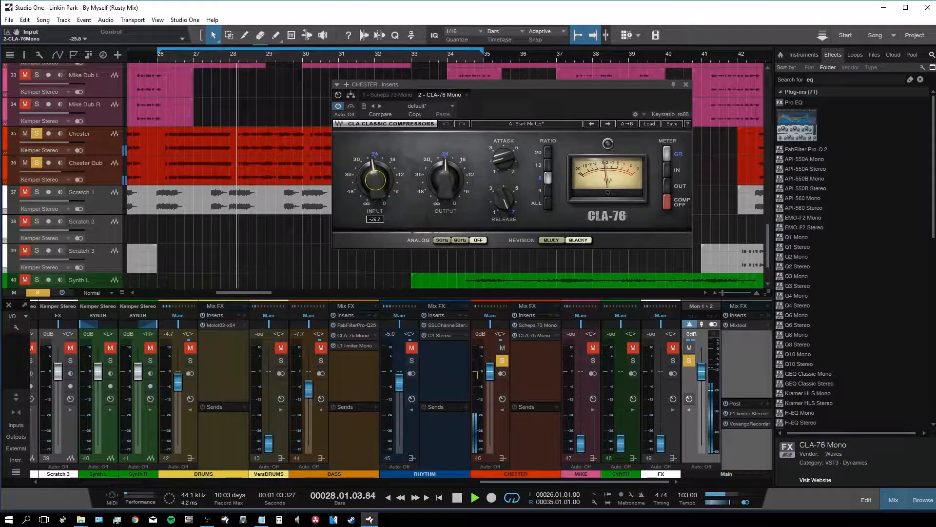
left_click_drag(366, 188, 366, 197)
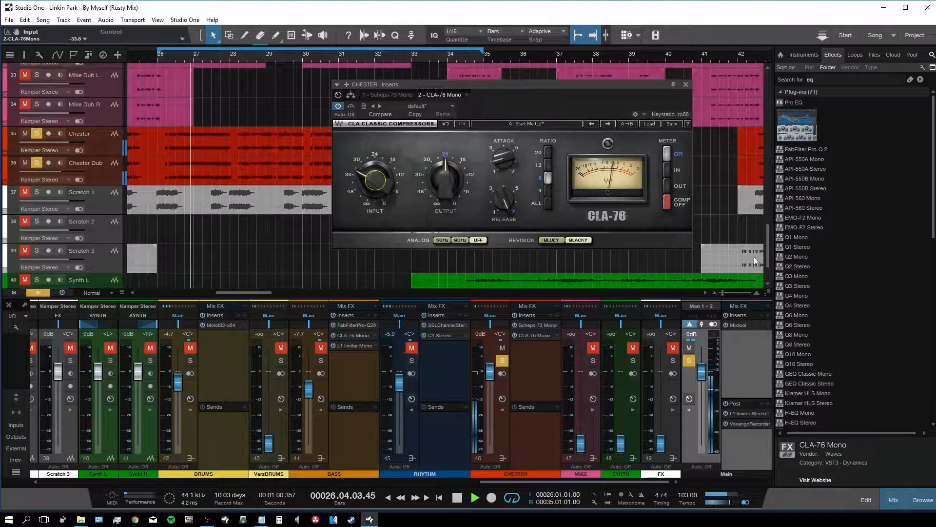
left_click(831, 188)
scroll(836, 228, "down", 8)
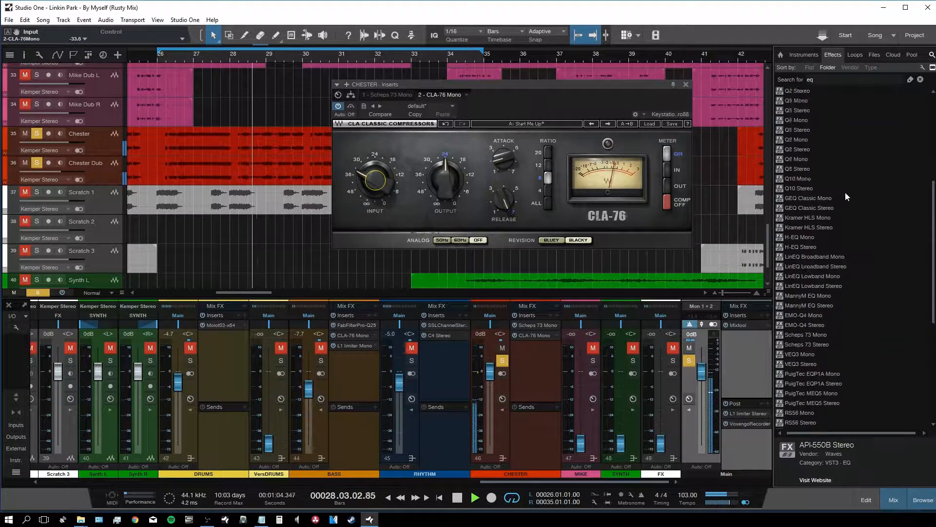
Step: Search '2a', insert CLA-2A Mono on Chester after the CLA-76, and set Peak Reduction
scroll(844, 192, "up", 10)
left_click(835, 80)
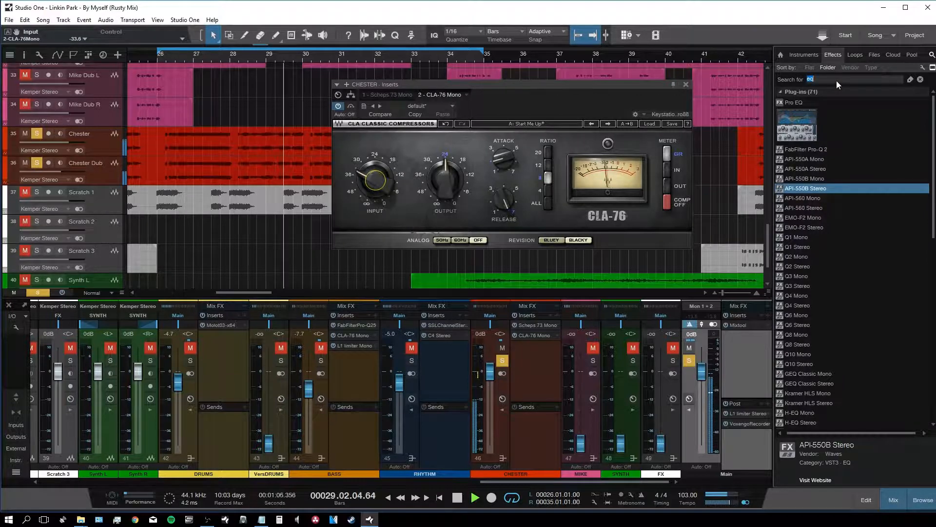
type("2a")
left_click_drag(809, 103, 533, 367)
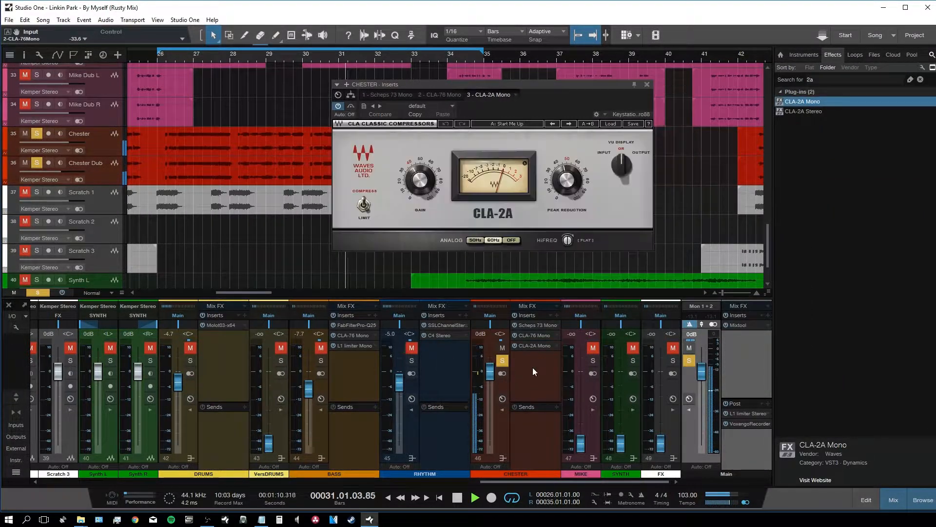
left_click_drag(566, 180, 566, 184)
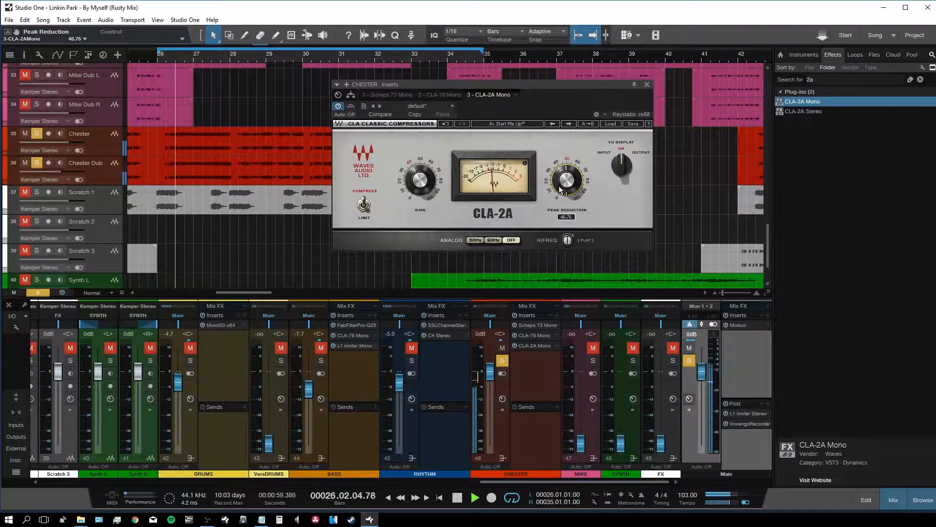
left_click_drag(562, 184, 562, 185)
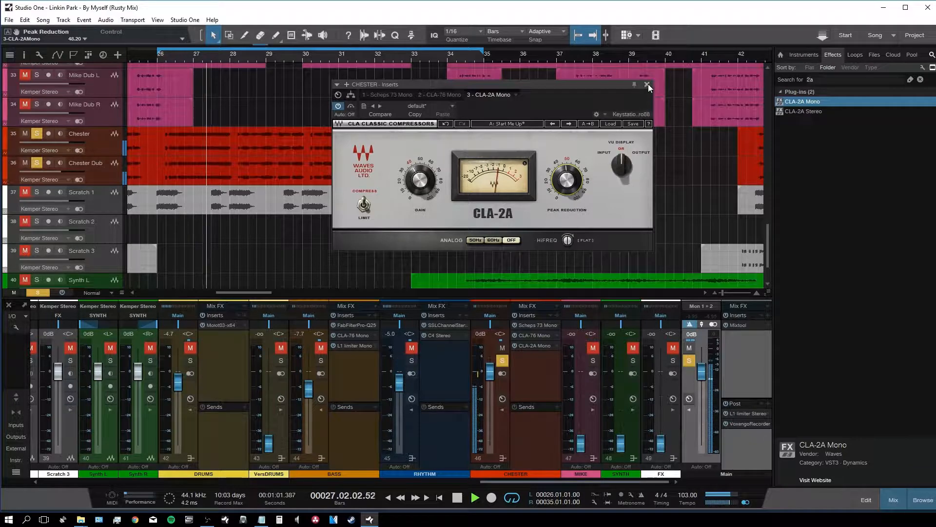
Step: Lower Chester Dub to -7.5 and fine-tune CLA-2A Peak Reduction to about 49.68
left_click_drag(502, 482, 400, 481)
left_click_drag(288, 383, 288, 391)
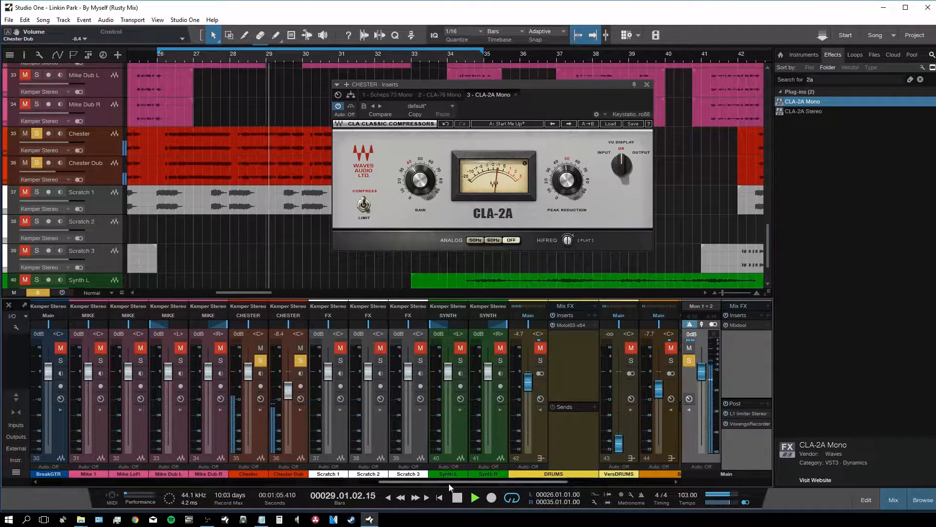
left_click_drag(464, 483, 490, 482)
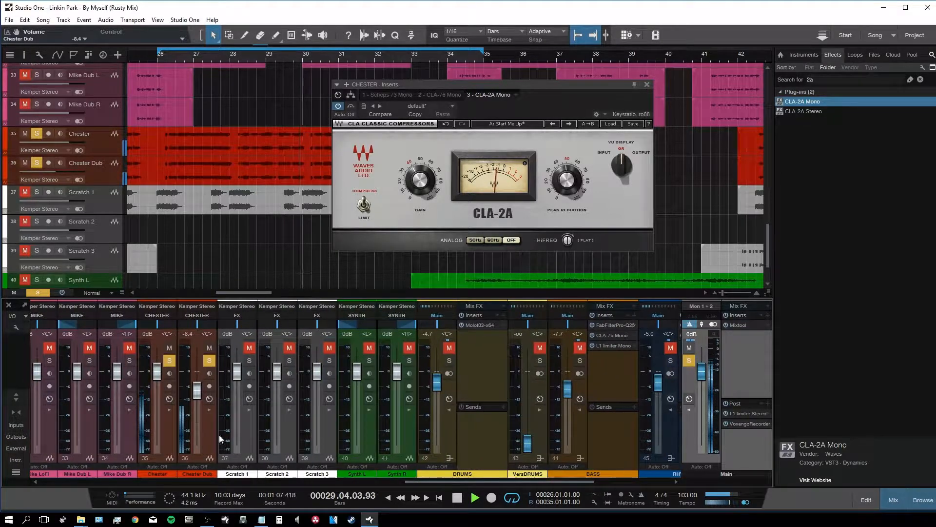
left_click_drag(195, 397, 195, 395)
left_click_drag(420, 481, 509, 478)
left_click_drag(572, 187, 571, 186)
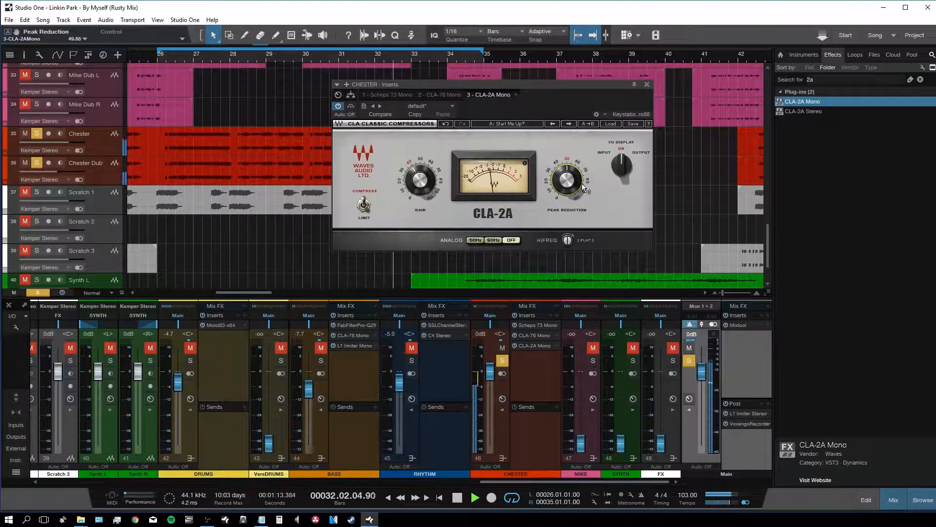
left_click(647, 85)
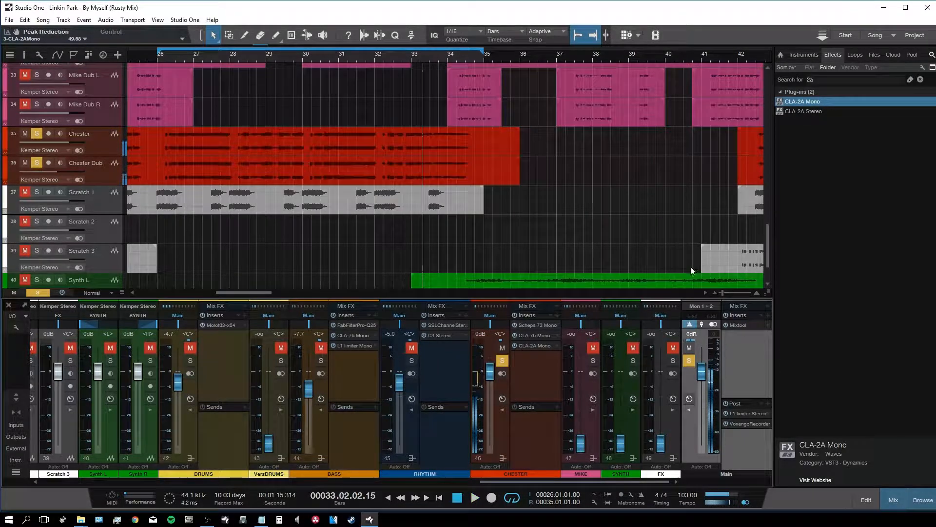
Step: Clear the search, browse to the Reverb folder, and drag TrueVerb Stereo onto CHESTER's fourth insert
left_click(920, 79)
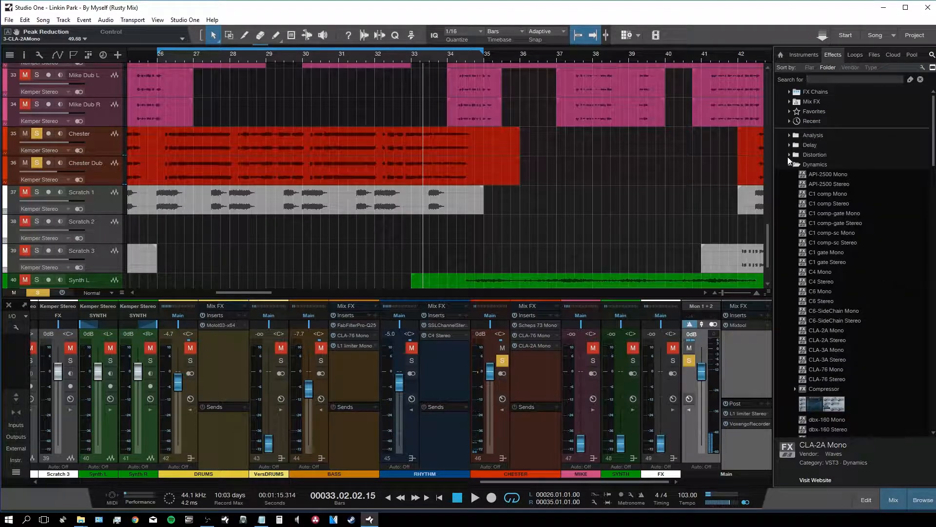
left_click(789, 165)
left_click(792, 242)
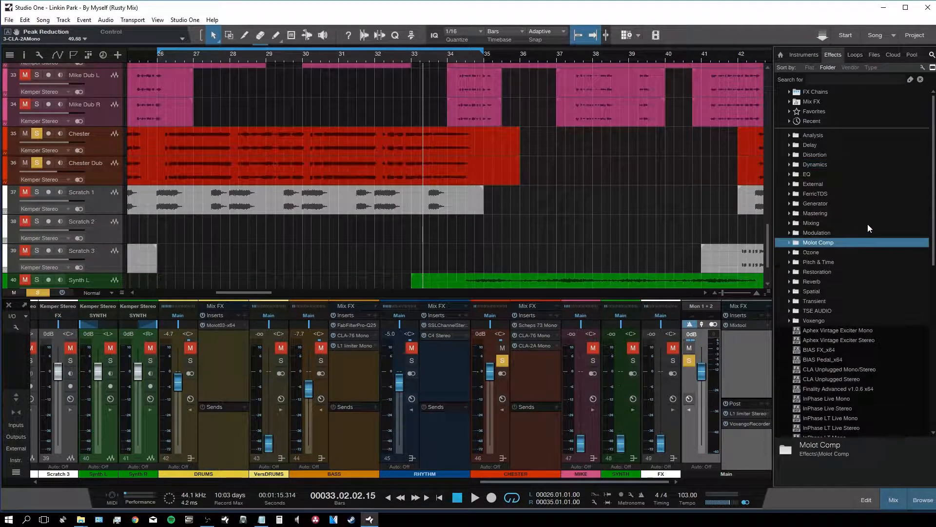
scroll(867, 224, "down", 3)
left_click(789, 194)
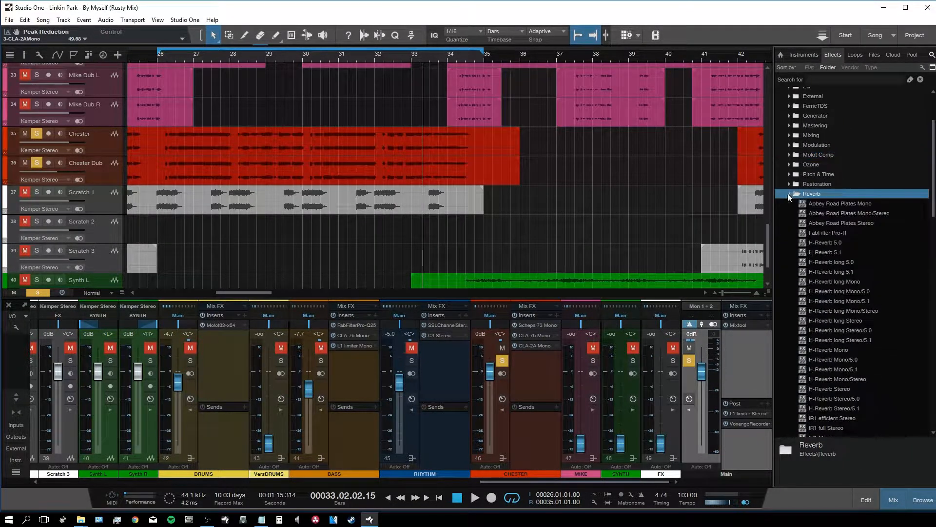
scroll(864, 244, "down", 1)
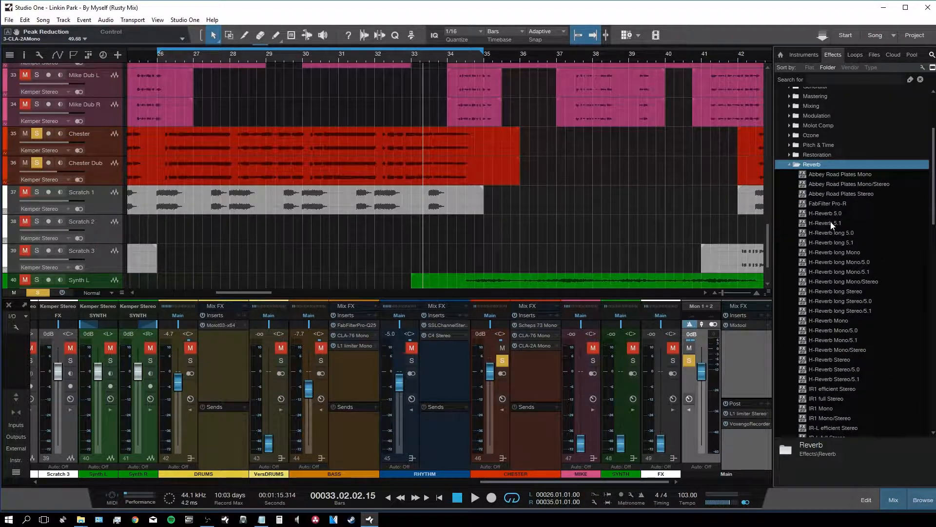
scroll(868, 362, "down", 7)
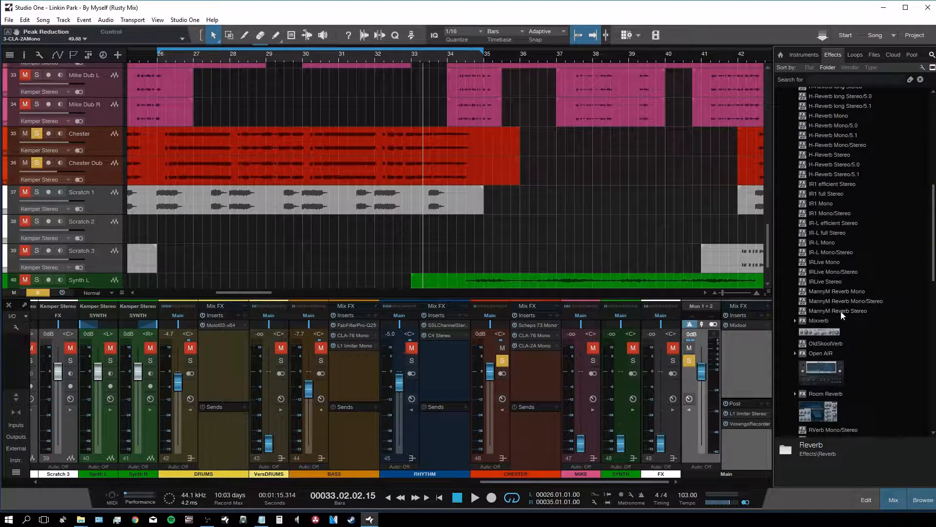
scroll(841, 315, "down", 3)
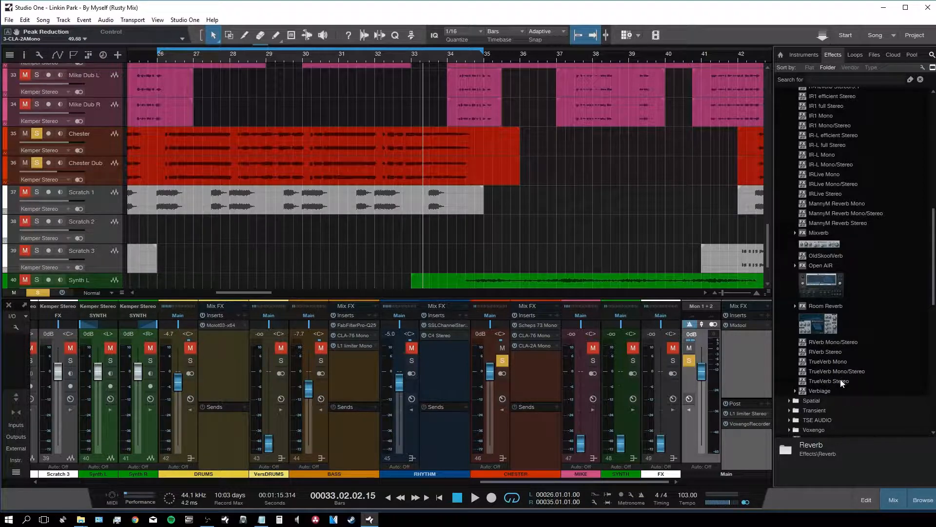
left_click_drag(840, 381, 537, 363)
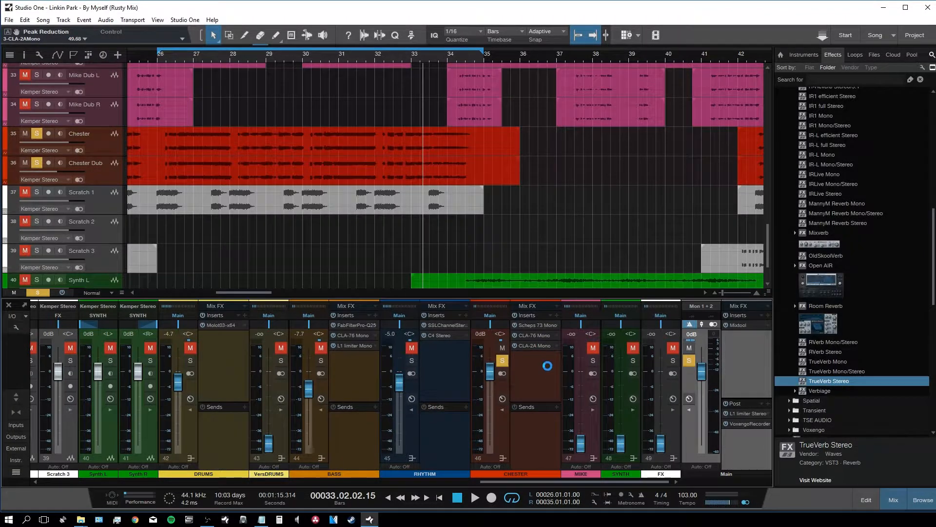
Step: Try TrueVerb's Vocal spread preset with playback, setting the reverb level around -8.7
key("F5")
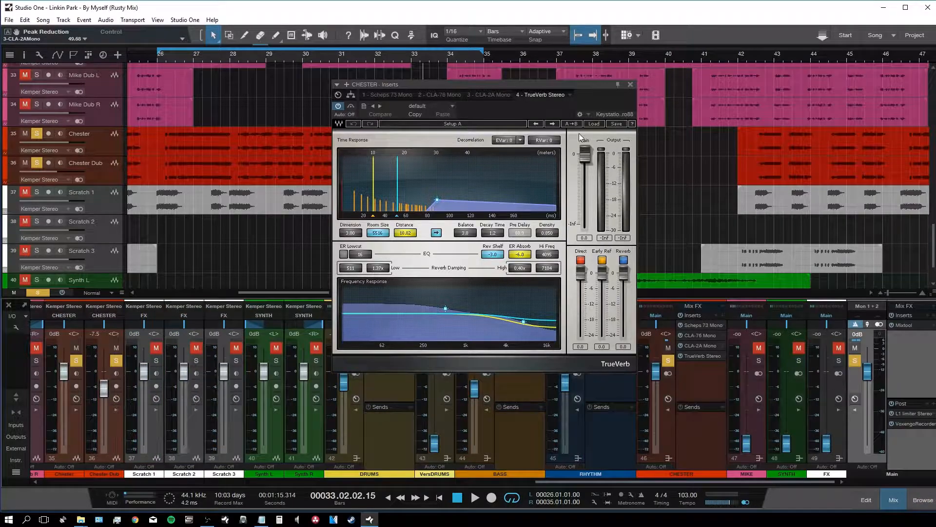
left_click(591, 124)
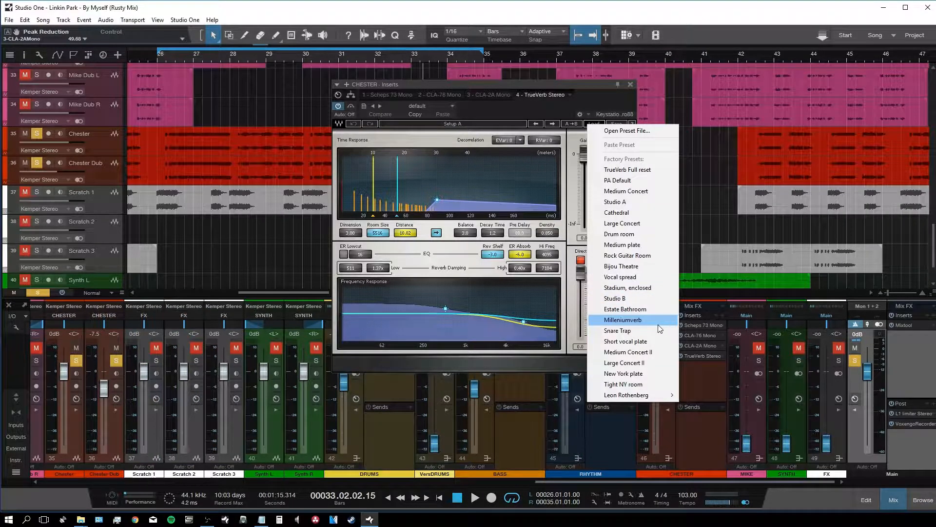
left_click(633, 277)
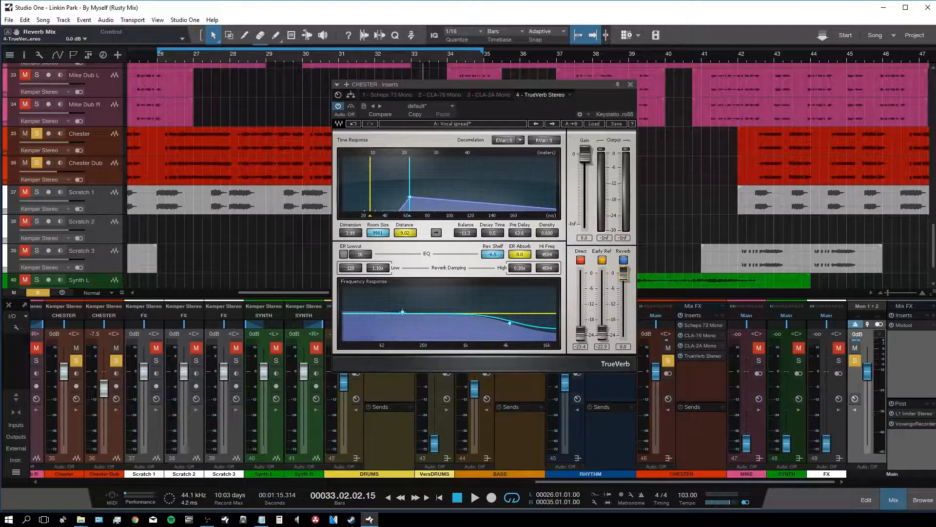
left_click_drag(623, 275, 623, 303)
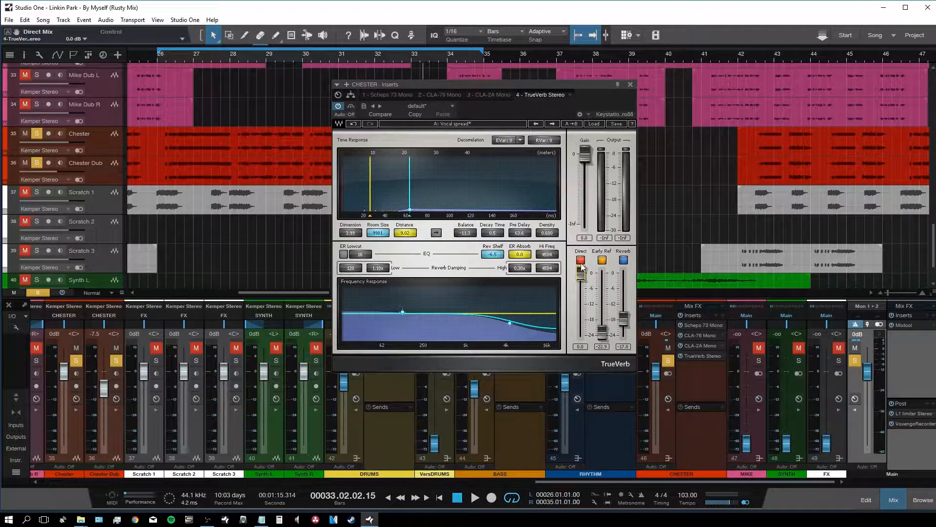
key("space")
left_click_drag(623, 317, 623, 274)
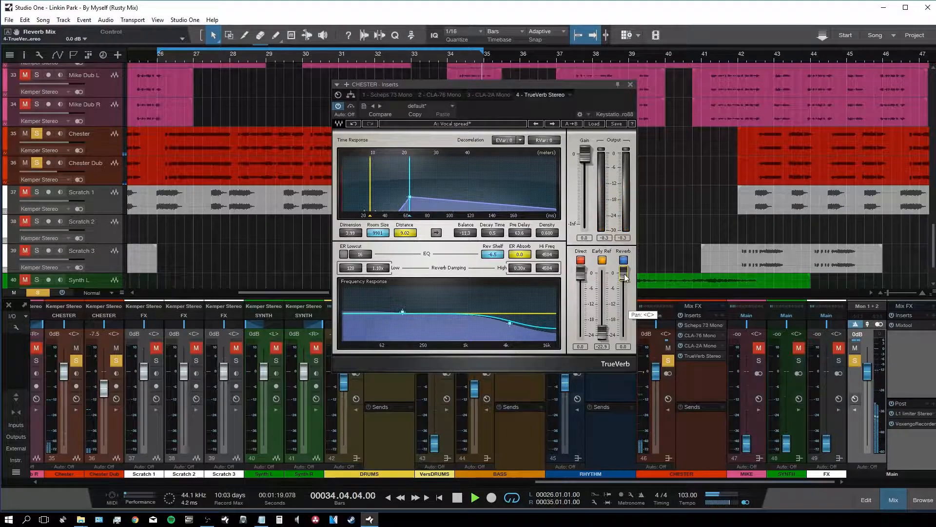
left_click_drag(624, 274, 624, 287)
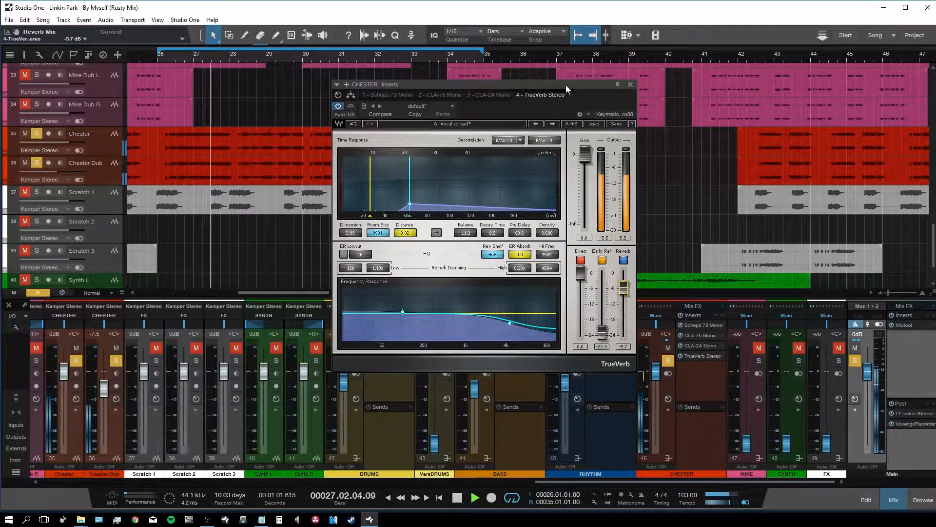
Step: Load Short vocal plate with early reflections at -23.6 and reverb at about -6.5
left_click(595, 125)
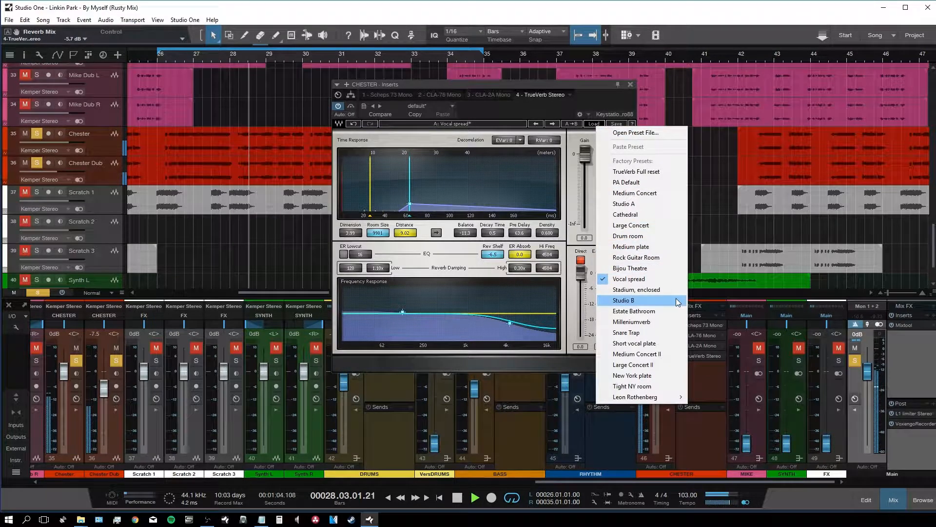
left_click(669, 344)
left_click_drag(602, 274, 602, 334)
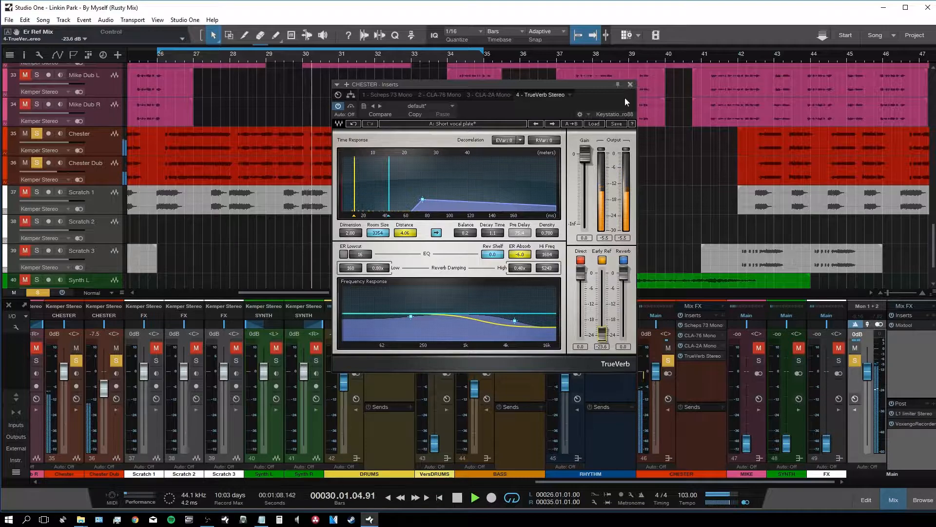
left_click_drag(624, 274, 624, 294)
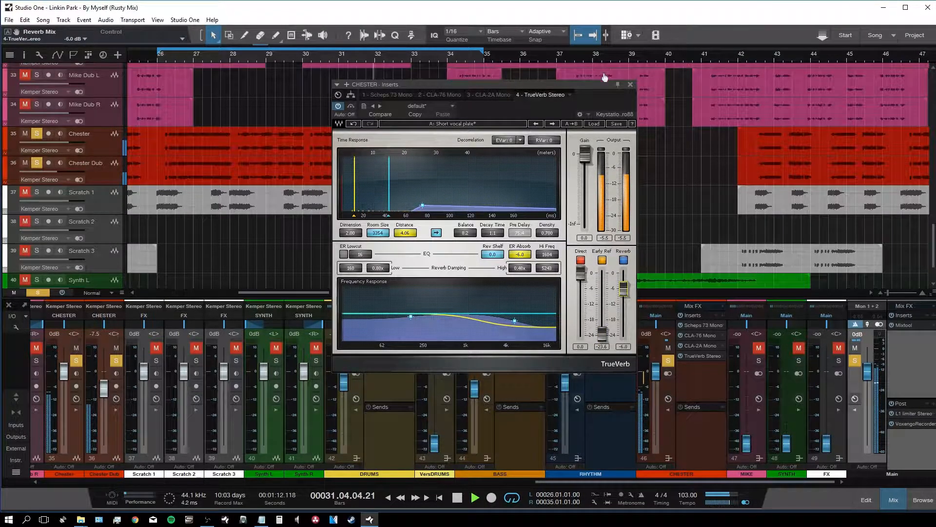
Step: Close TrueVerb and add H-Delay Stereo from the Delay folder to the Chester channel
left_click(630, 85)
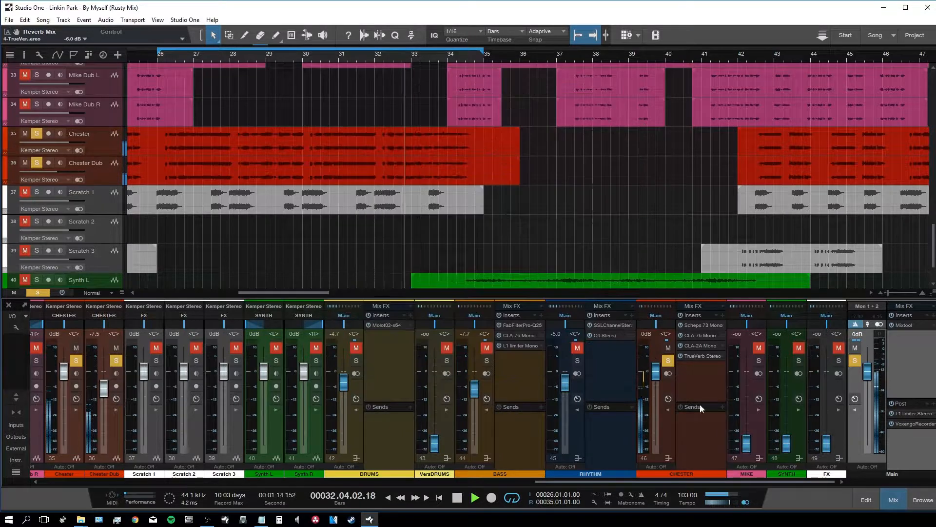
key("F5")
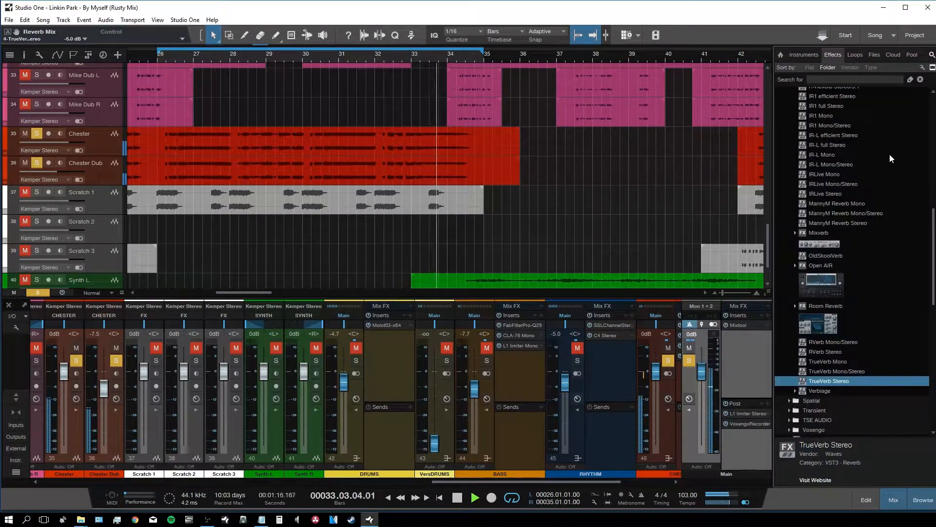
scroll(885, 137, "up", 10)
scroll(835, 160, "up", 1)
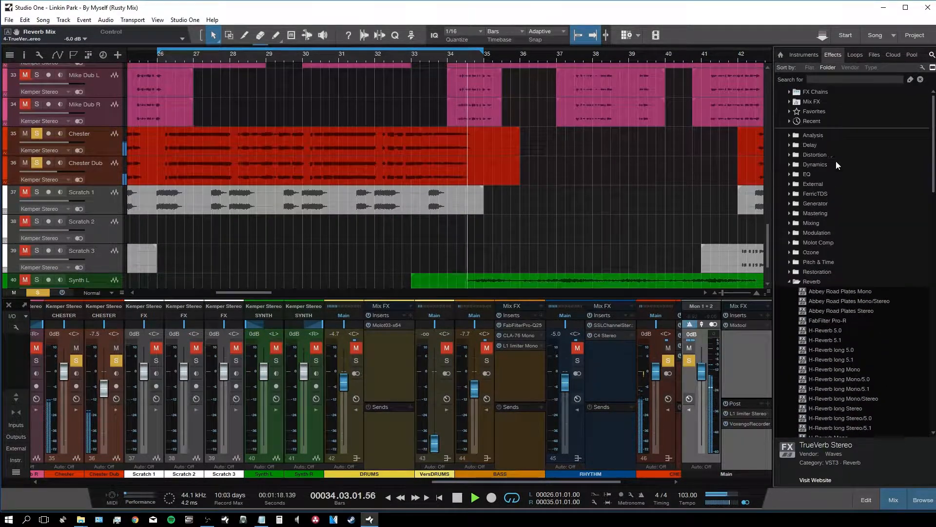
left_click(789, 145)
left_click_drag(830, 271, 671, 431)
left_click_drag(621, 481, 681, 481)
Step: Set the H-Delay dry/wet to 10, close it, and unsolo Chester
double_click(675, 153)
type("100")
key("Return")
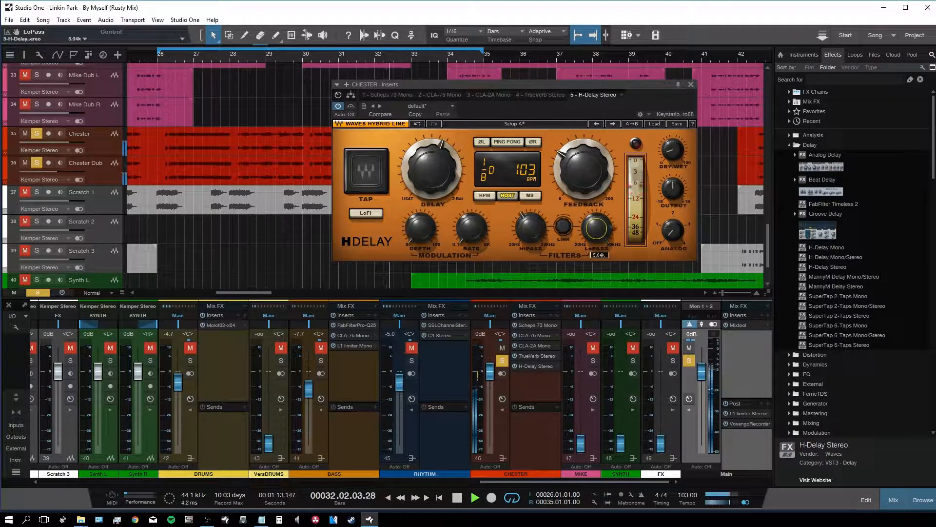
left_click(691, 84)
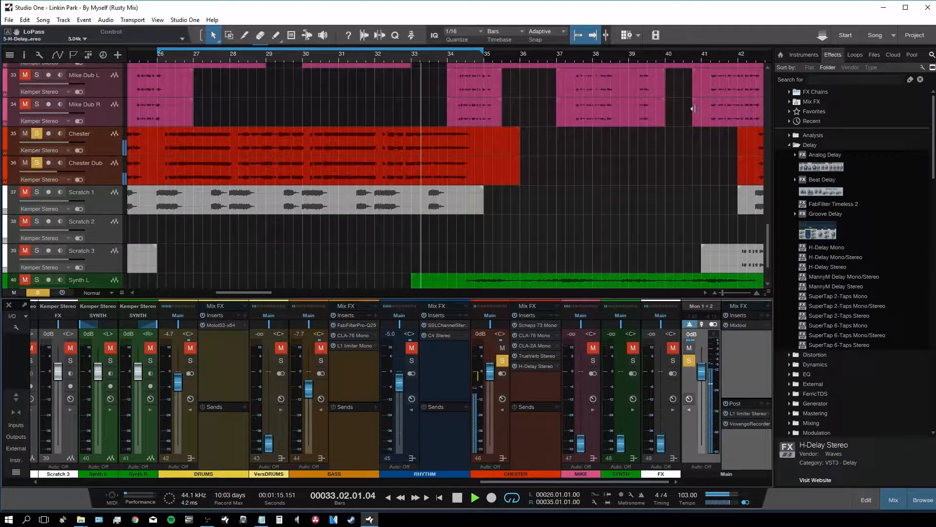
left_click(500, 363)
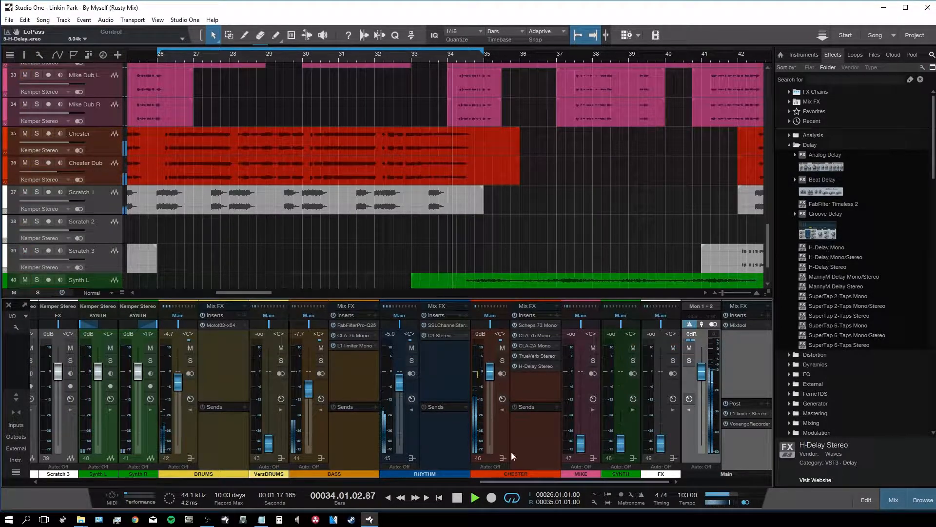
Step: Search 'l1' and insert L1 limiter Stereo on the Chester channel
scroll(524, 479, "left", 2)
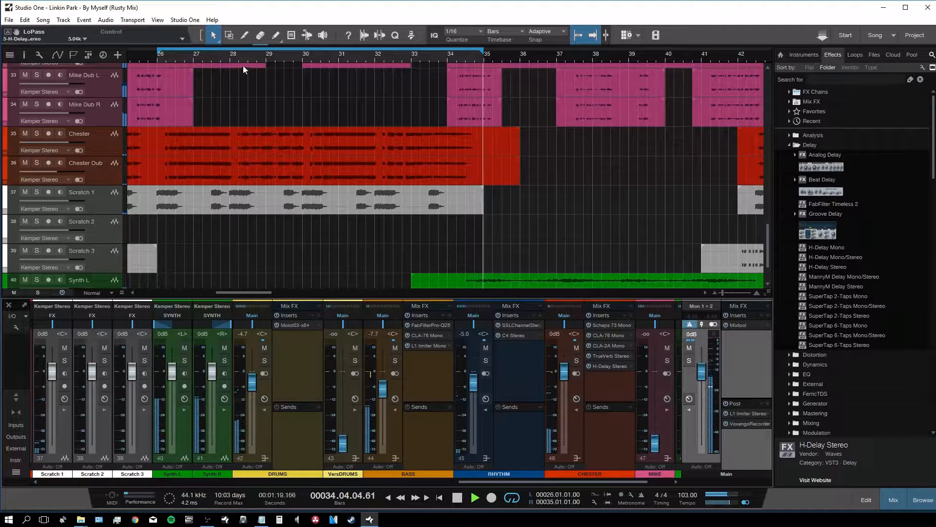
left_click(820, 79)
type("l1")
left_click_drag(803, 111, 616, 385)
Step: Pull the L1 threshold to about -11.6 dB, close it, and stop playback
left_click_drag(377, 153, 425, 181)
left_click(425, 190)
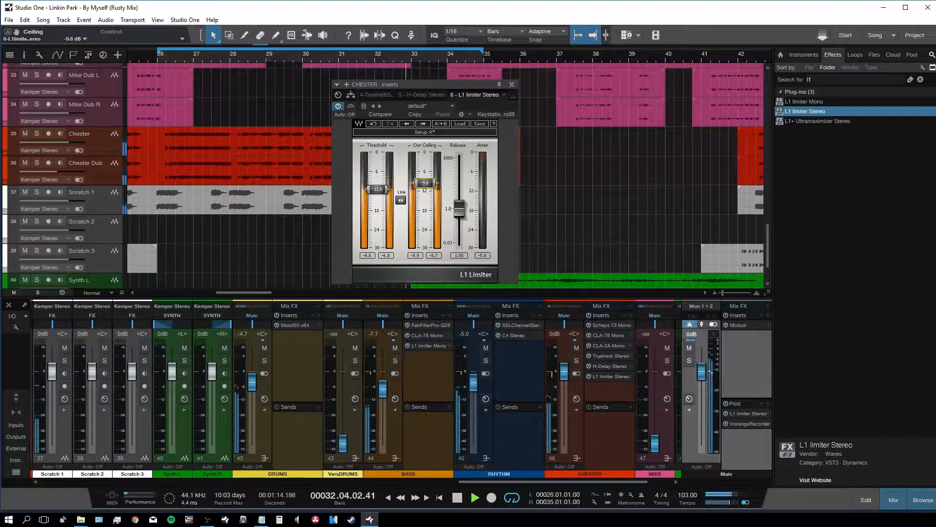
left_click(512, 85)
key("space")
left_click_drag(252, 292, 229, 294)
Step: Solo the MIKE bus at 0 dB and set a loop from bar 18 to 23
left_click(667, 361)
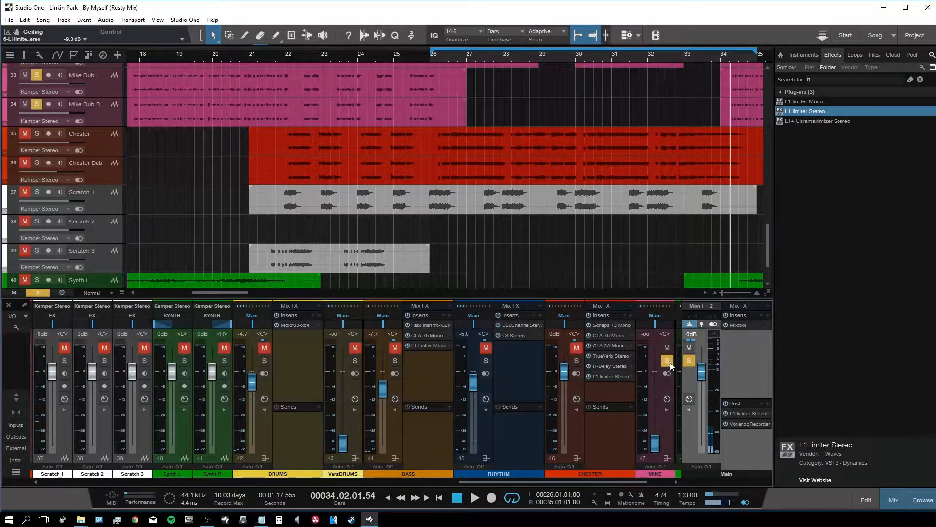
left_click(654, 442, "ctrl")
scroll(188, 91, "down", 4, "ctrl")
scroll(284, 107, "up", 3)
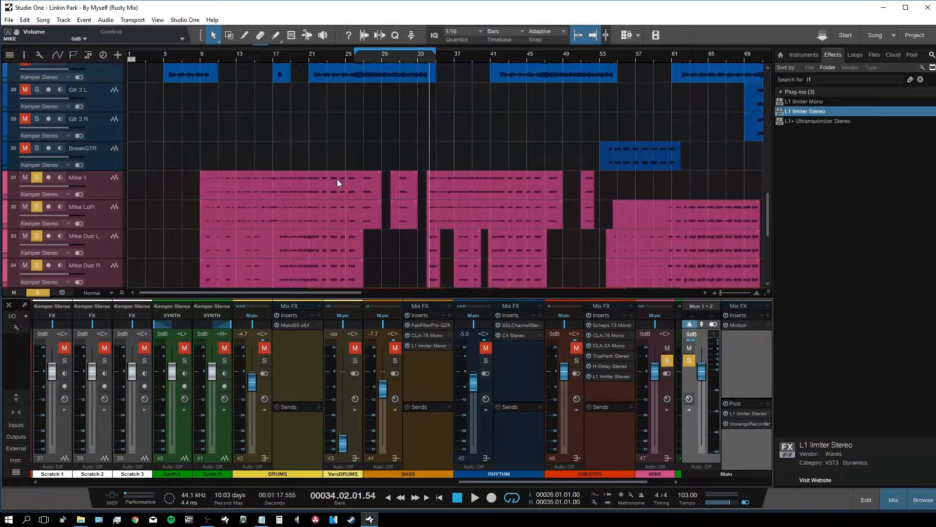
key("w")
key("w")
key("w")
key("w")
key("e")
key("e")
key("e")
key("e")
key("e")
key("e")
key("e")
key("e")
key("e")
left_click_drag(257, 293, 230, 292)
key("shift+e")
key("shift+e")
key("shift+e")
double_click(309, 59)
left_click_drag(315, 53, 457, 53)
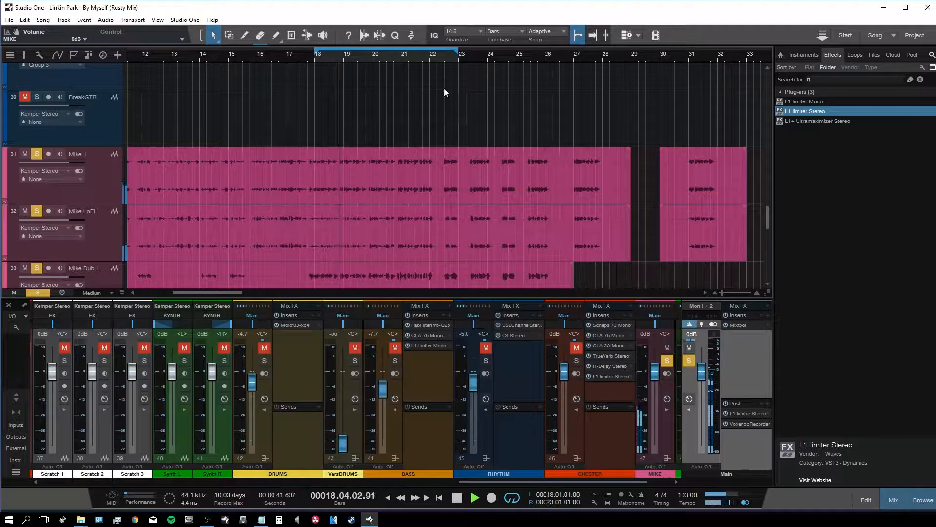
Step: Lower Mike Dub L and Mike Dub R together to -9.4 dB
left_click_drag(561, 481, 414, 481)
left_click(367, 437)
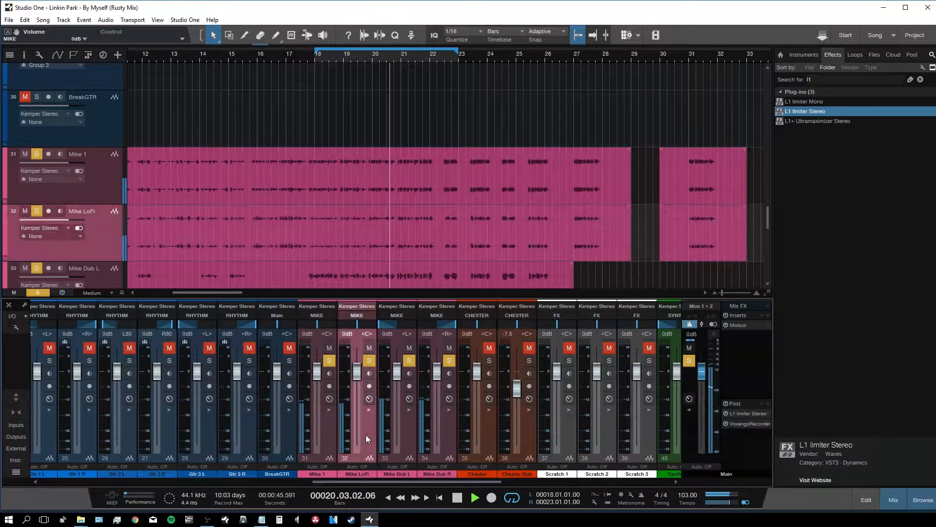
left_click(407, 431)
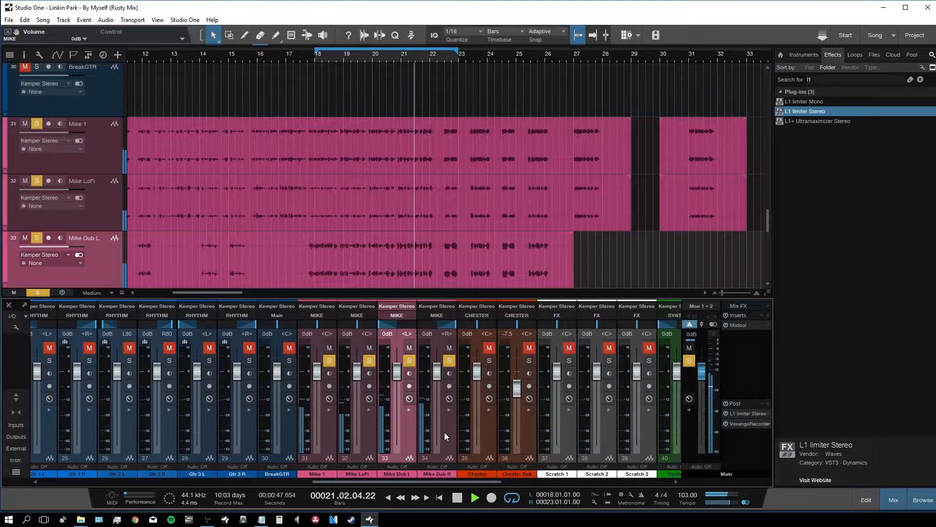
left_click(444, 432, "shift")
left_click_drag(438, 371, 440, 390)
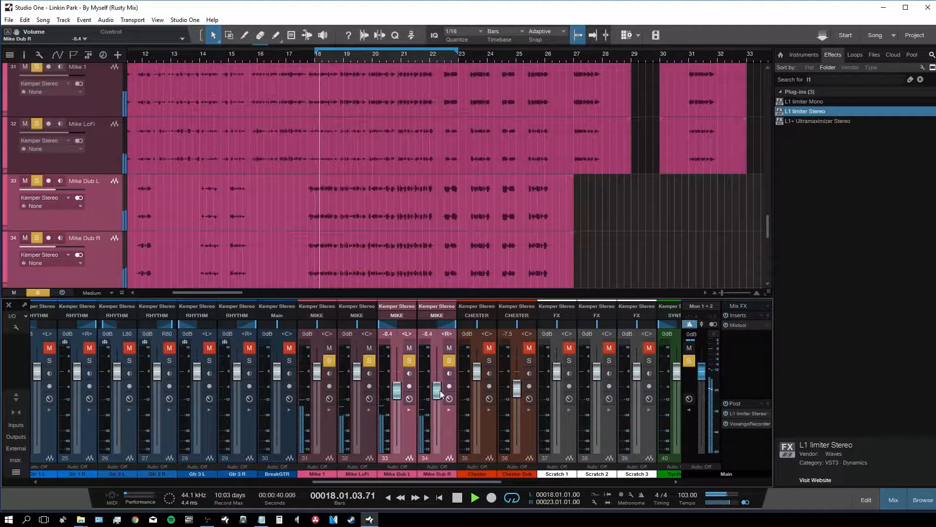
left_click_drag(440, 390, 440, 393)
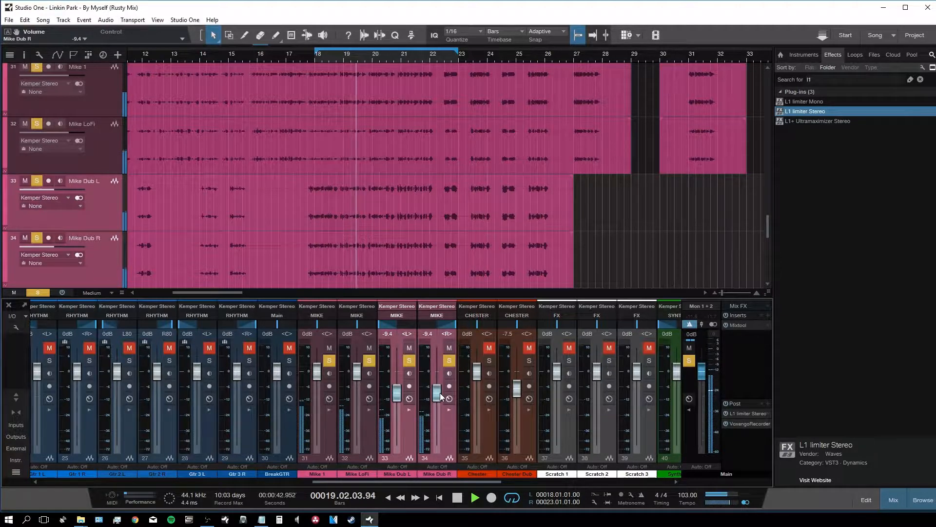
left_click(369, 443)
left_click_drag(373, 483, 532, 483)
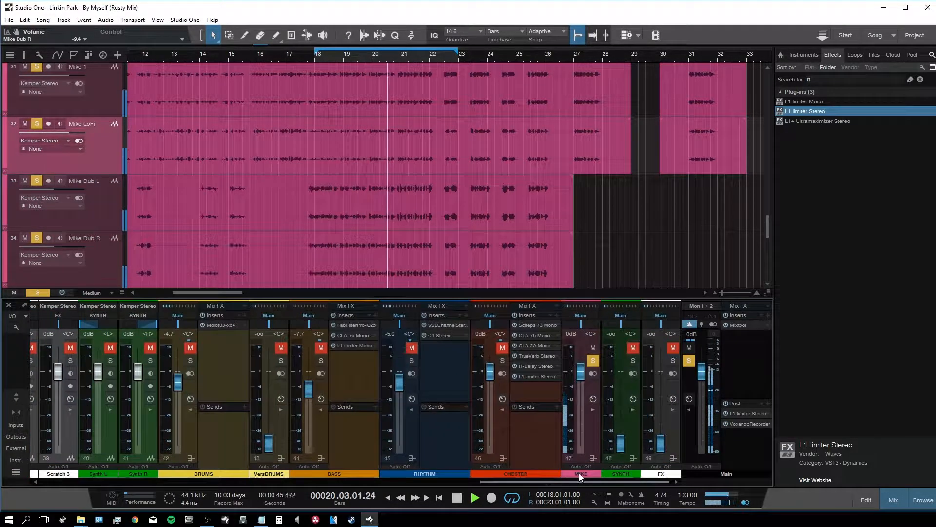
left_click(589, 428)
left_click_drag(605, 482, 620, 482)
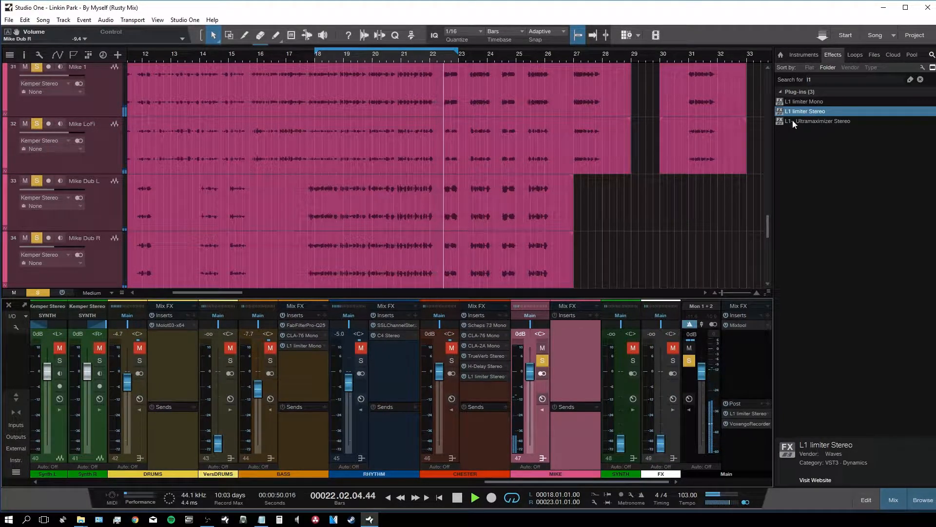
Step: Add Scheps 73 Stereo to MIKE with 160 Hz high-pass, 4.8 dB mid boost and +12 input
left_click(884, 77)
type("schep")
left_click_drag(820, 110, 586, 350)
left_click(461, 341)
mouse_move(435, 361)
left_mouse_down()
mouse_move(435, 346)
mouse_move(435, 356)
left_mouse_up()
left_click(429, 327)
left_click_drag(435, 313, 435, 317)
left_click(426, 280)
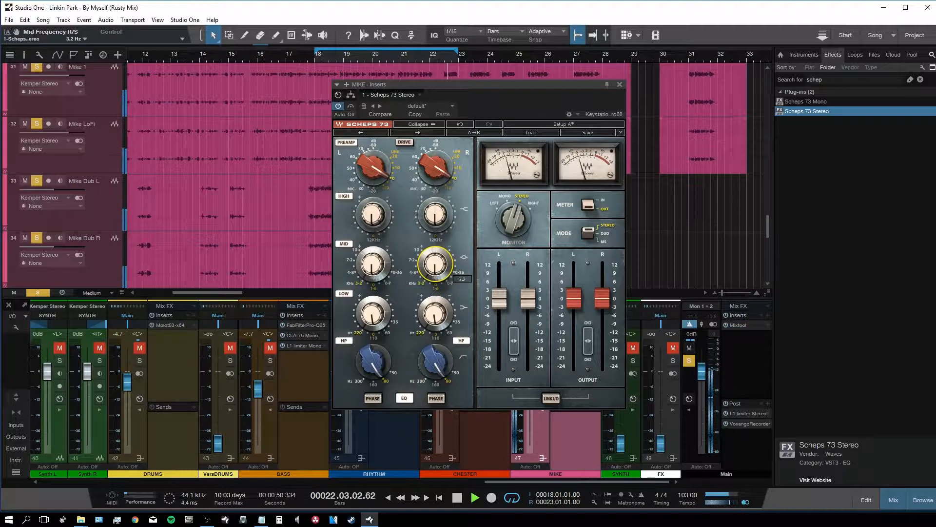
left_click_drag(435, 264, 430, 219)
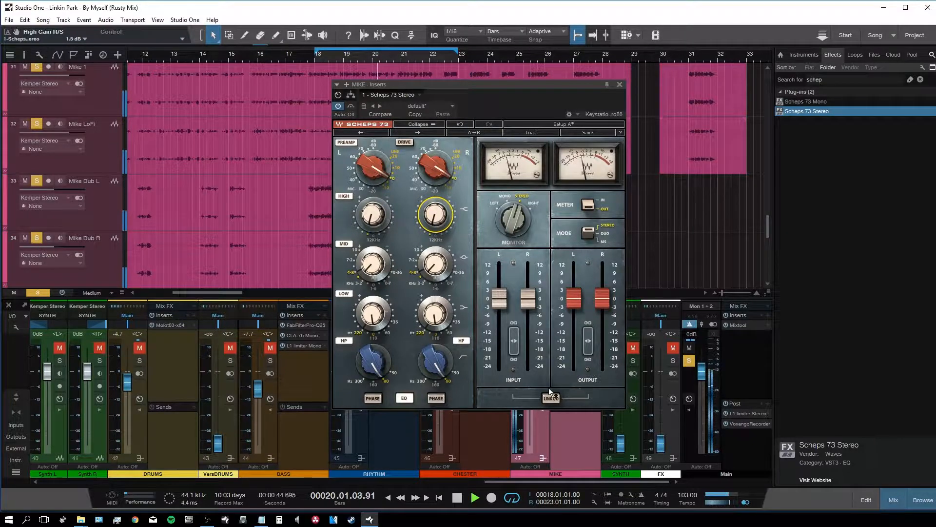
left_click_drag(529, 308, 528, 265)
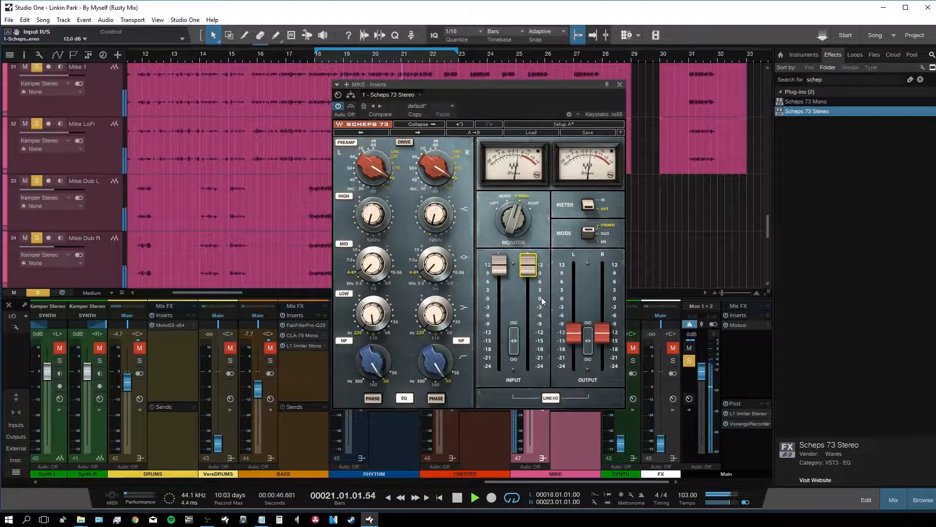
left_click(619, 86)
Step: Add DeEsser Stereo after the Scheps 73 with threshold lowered to -25.3 dB
left_click(842, 80)
type("ess")
left_click_drag(804, 142, 585, 351)
left_click_drag(398, 153, 398, 165)
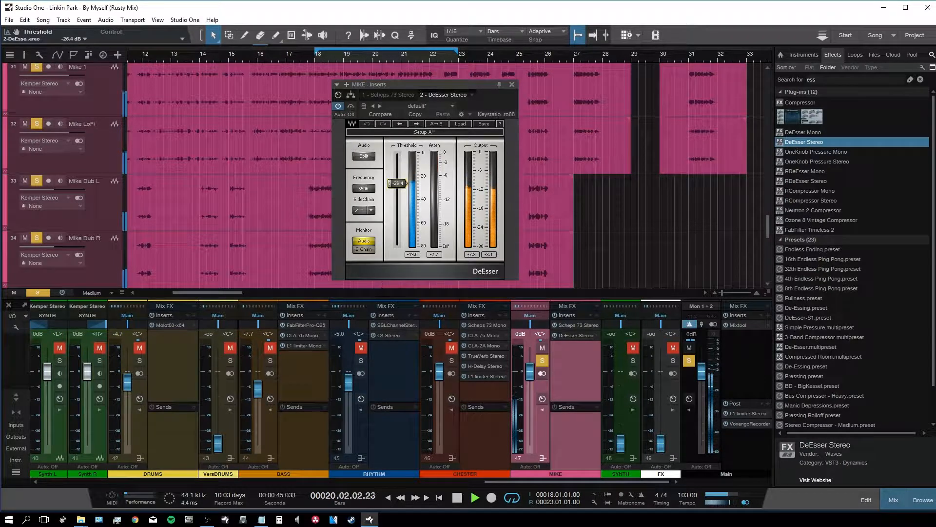
Step: Place a DeEsser Stereo after CHESTER's Scheps 73 Mono, then search the effects browser for '76'
left_click(512, 84)
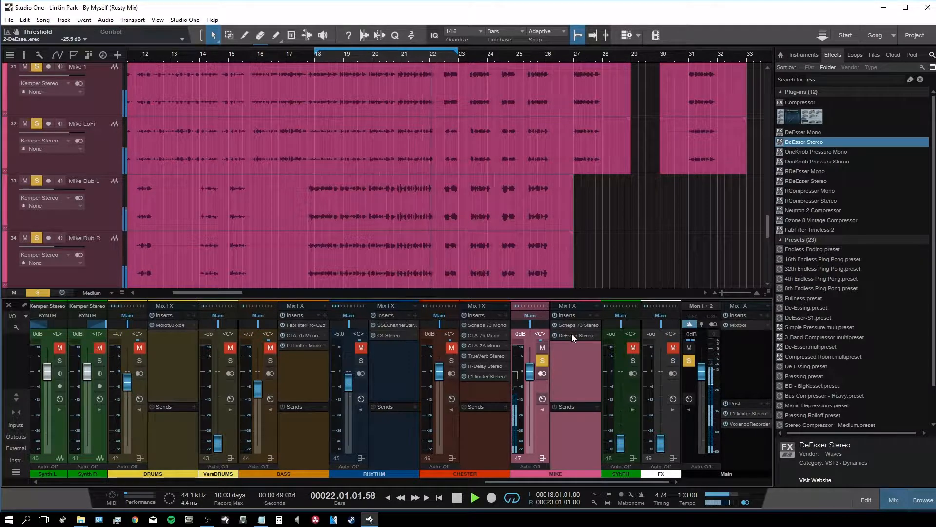
left_click_drag(540, 343, 486, 330)
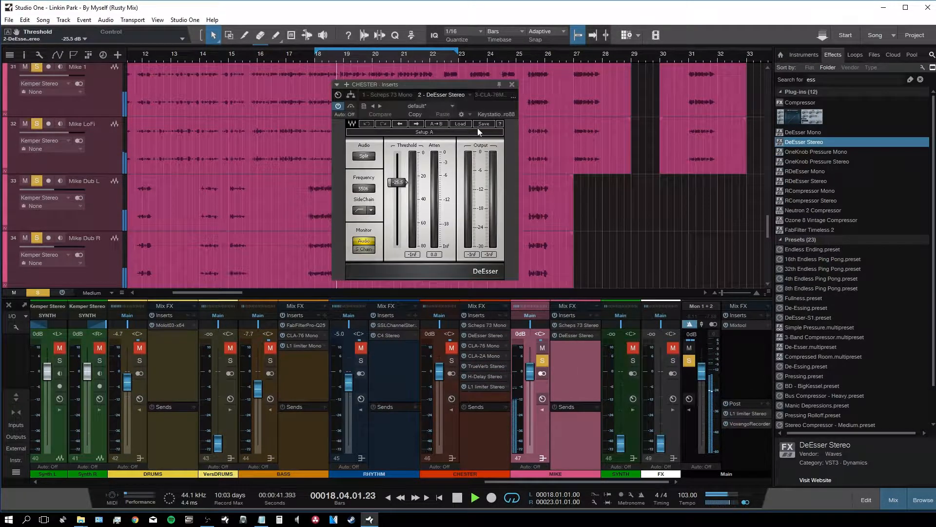
left_click(511, 86)
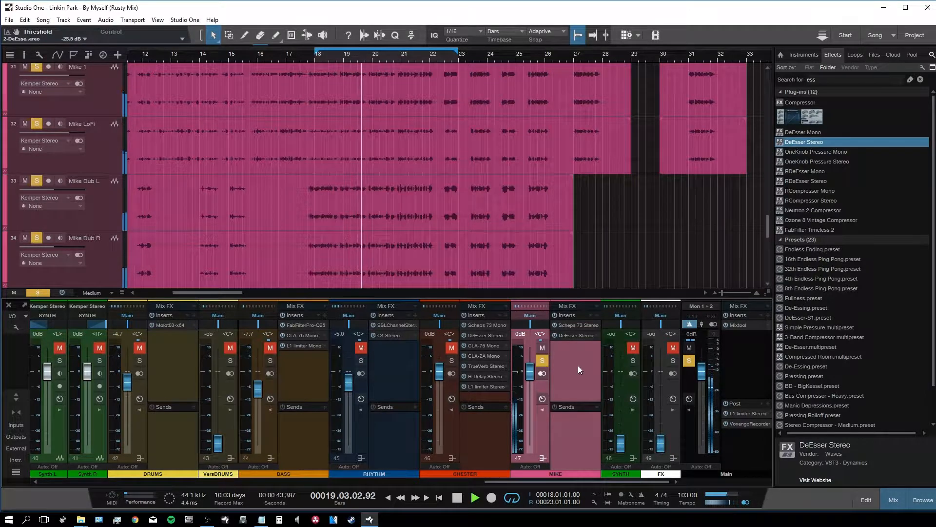
left_click(832, 78)
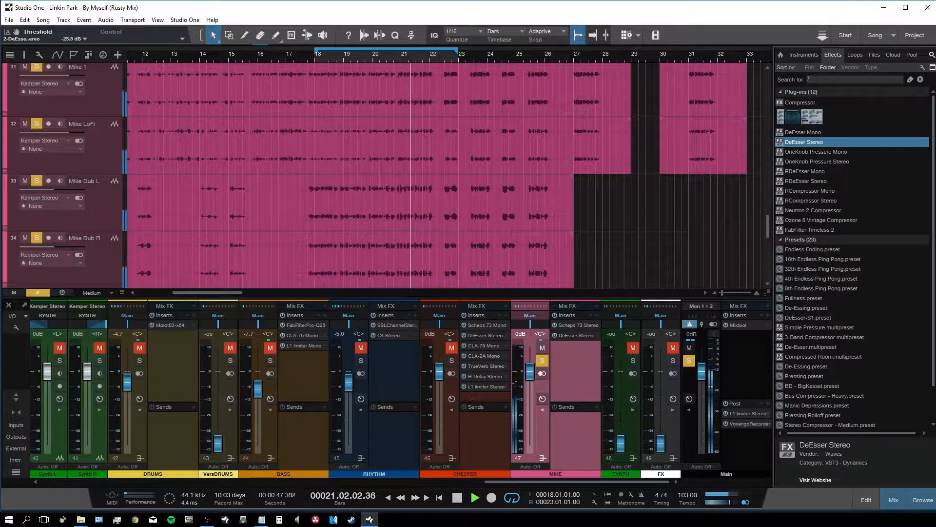
type("76")
Step: Add CLA-76 Stereo to MIKE with attack 1, release 7, Bluey revision and input -34
left_click_drag(803, 112, 579, 357)
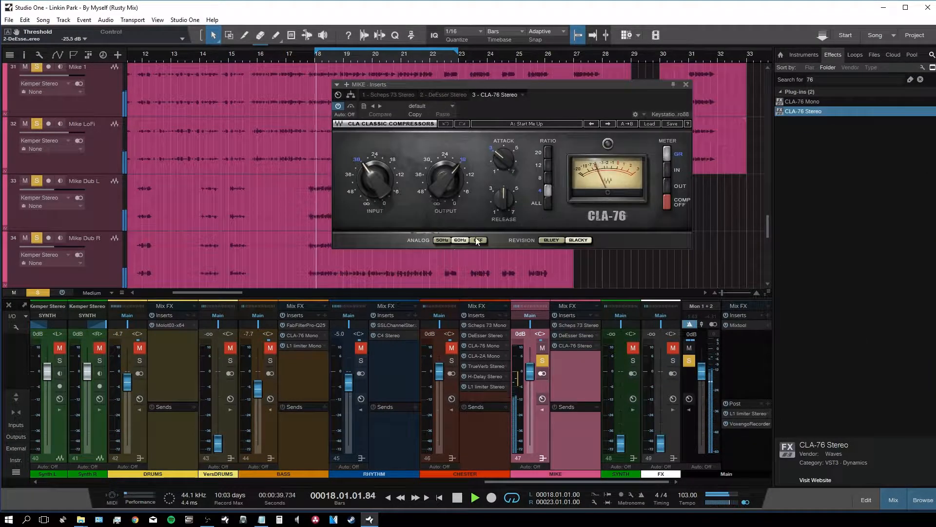
mouse_move(511, 160)
left_mouse_down()
mouse_move(510, 188)
mouse_move(508, 166)
left_mouse_up()
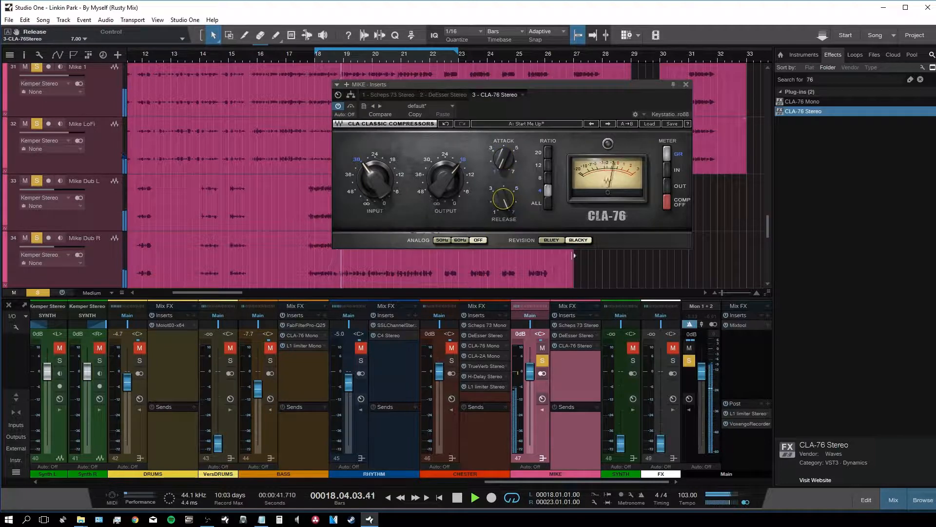
left_click(550, 241)
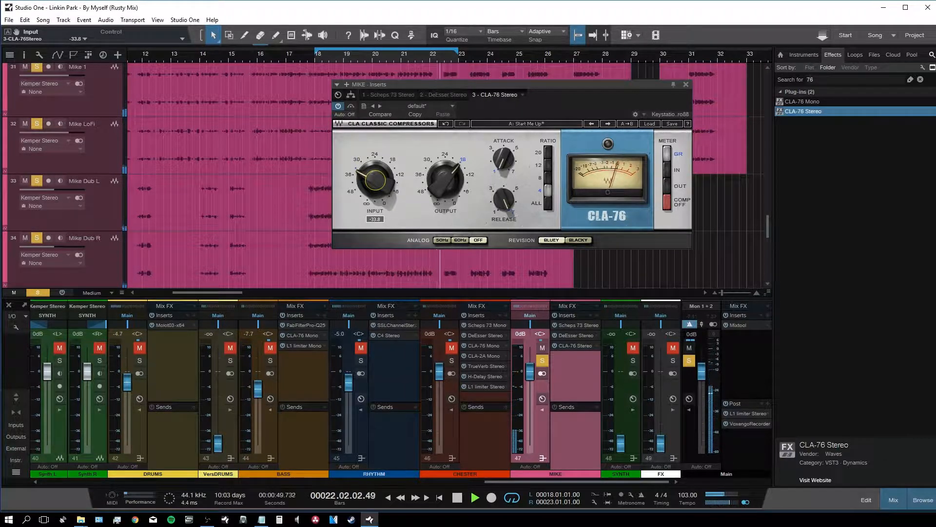
left_click_drag(375, 180, 375, 183)
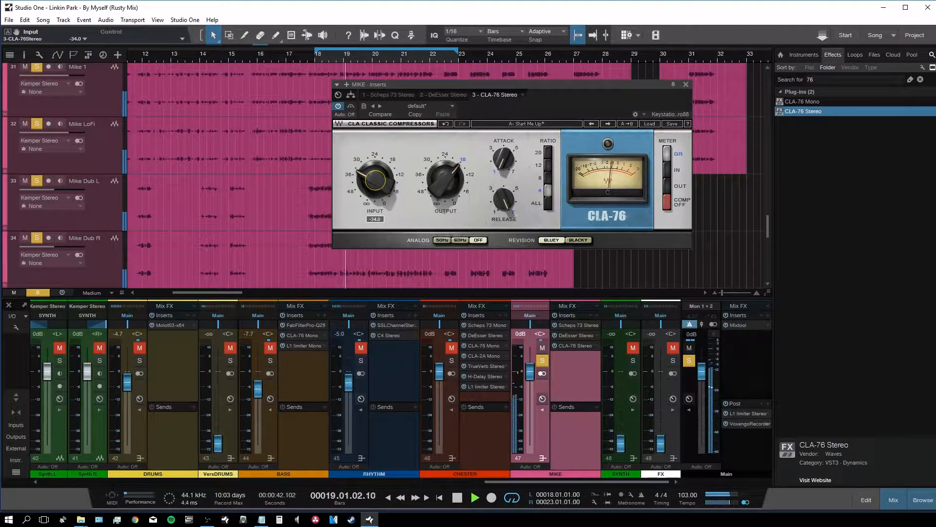
left_click(685, 85)
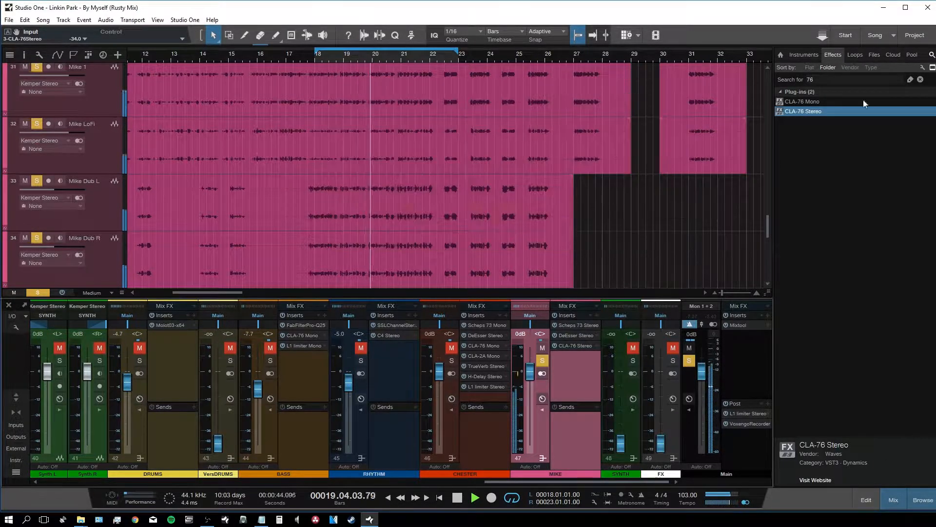
Step: Add CLA-2A Stereo to MIKE with analog off and gain about 36.5
left_click(877, 79)
type("2a")
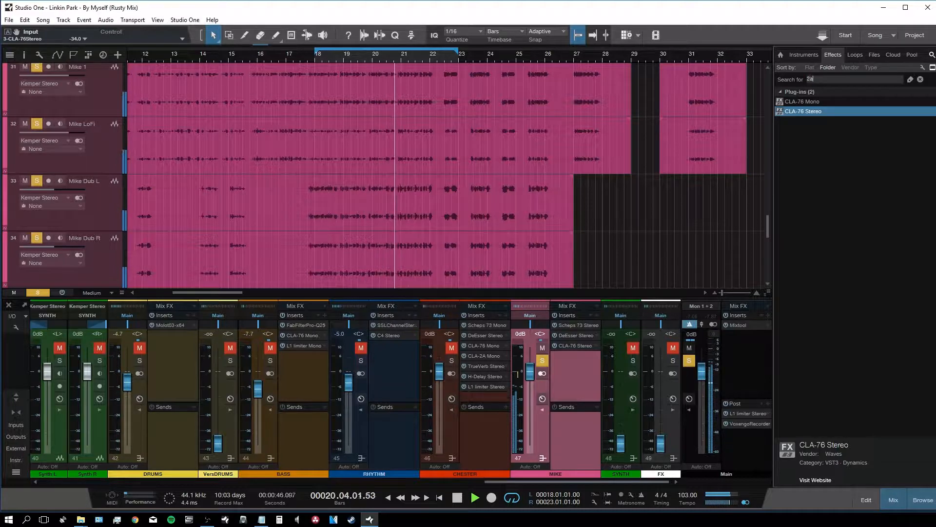
left_click_drag(862, 112, 589, 356)
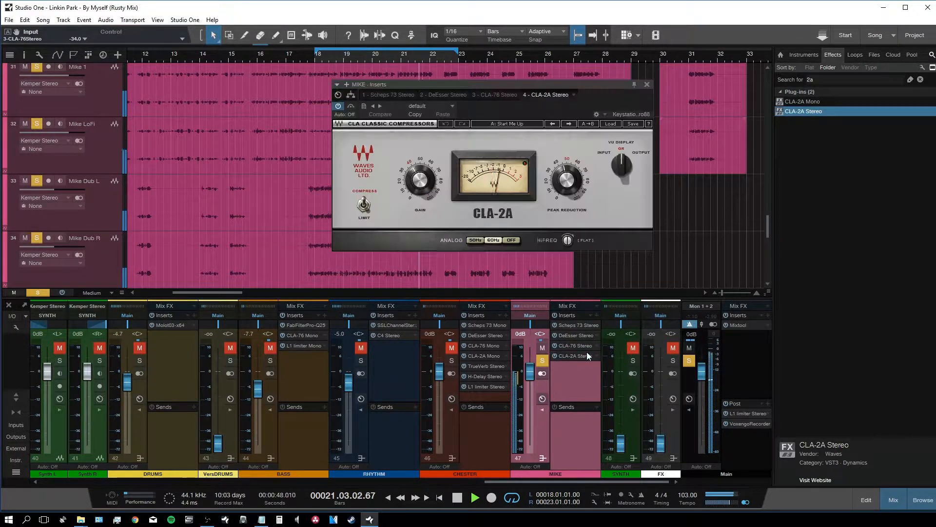
left_click(515, 240)
left_click_drag(417, 180, 417, 183)
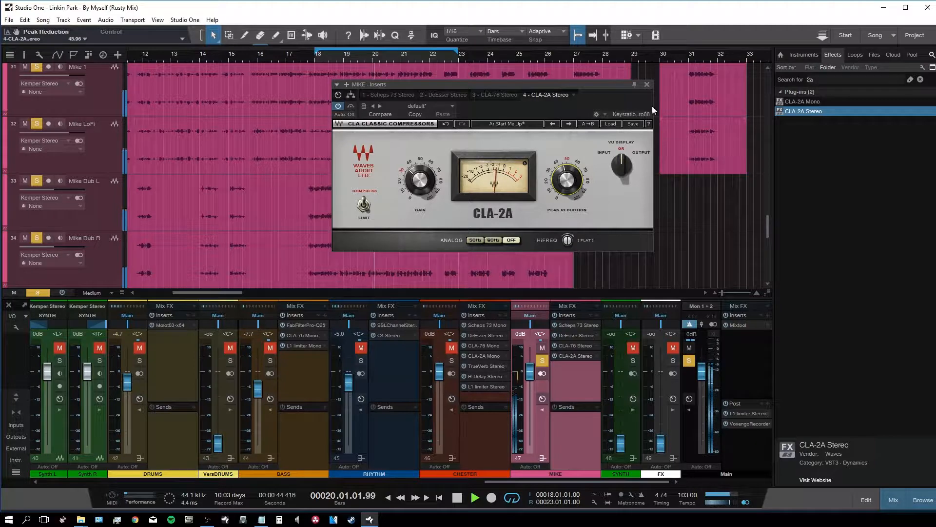
left_click(647, 85)
Step: Copy TrueVerb (reverb -10.8) and H-Delay (dry/wet 10, low-pass 2.28k) from CHESTER onto MIKE
left_click_drag(485, 367, 564, 366)
left_click_drag(625, 291, 623, 305)
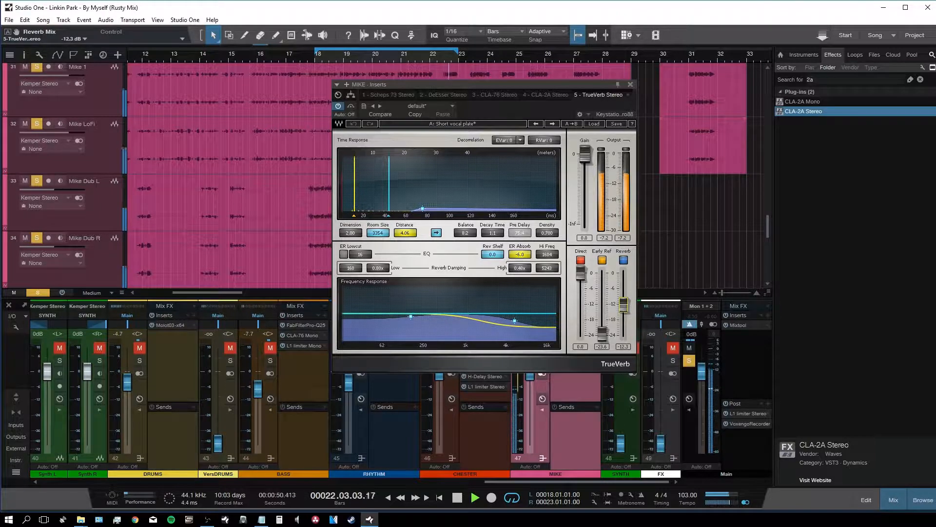
left_click(631, 84)
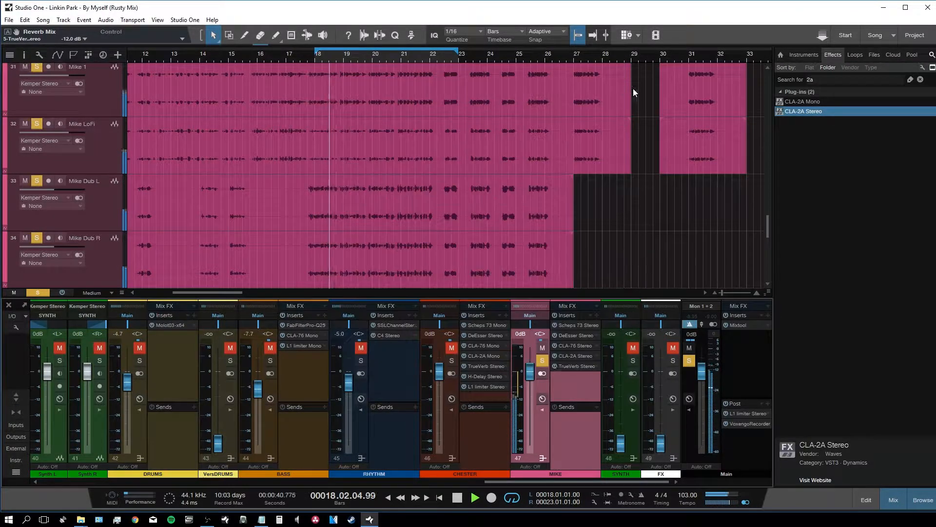
left_click_drag(507, 376, 566, 376)
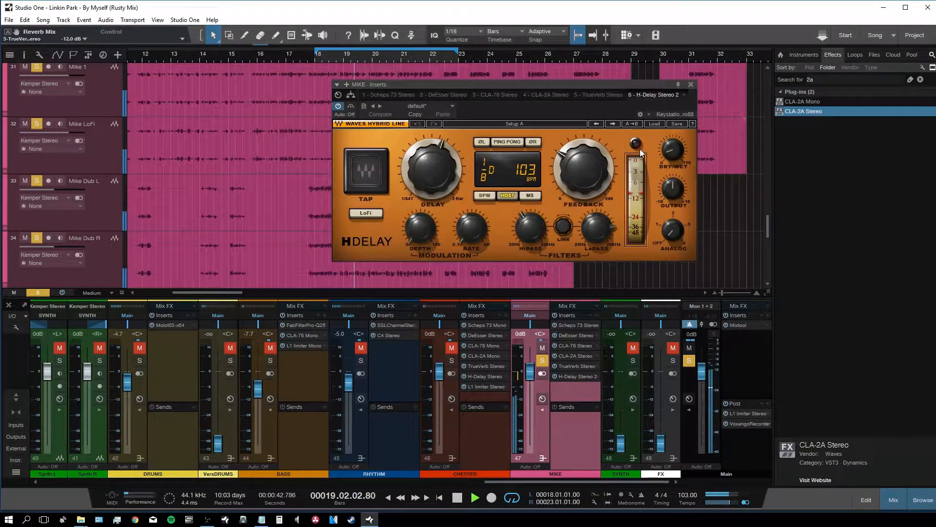
left_click_drag(671, 150, 672, 154)
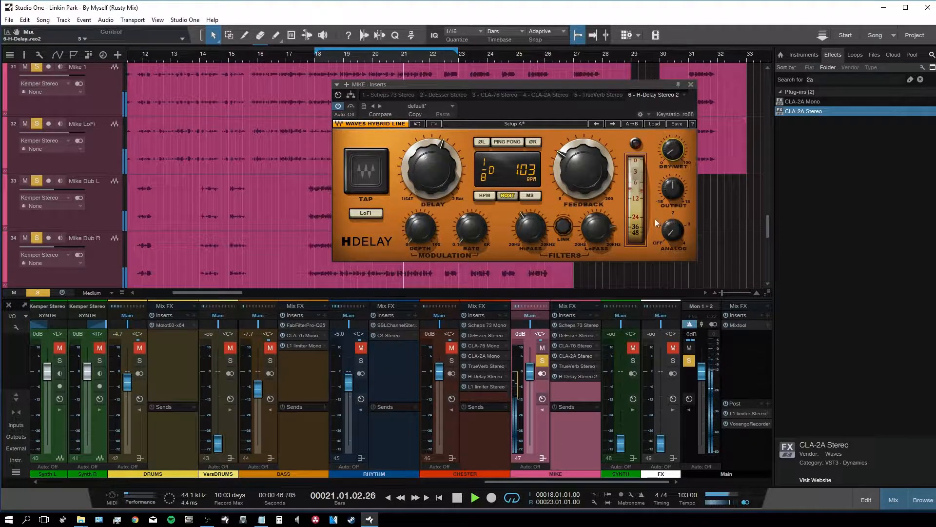
left_click_drag(598, 235, 597, 263)
Step: Copy the L1 limiter from CHESTER to MIKE with threshold -11.3 dB and unsolo MIKE
left_click(691, 85)
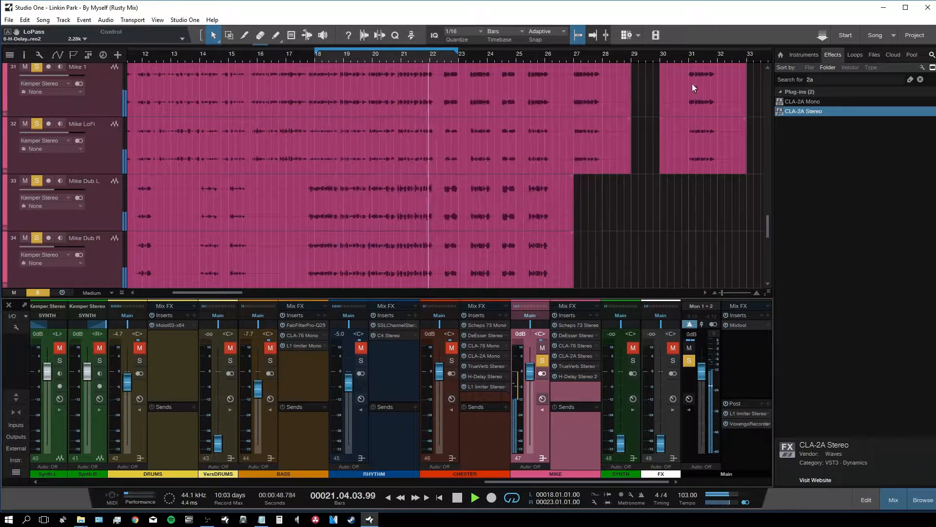
left_click_drag(487, 386, 575, 389)
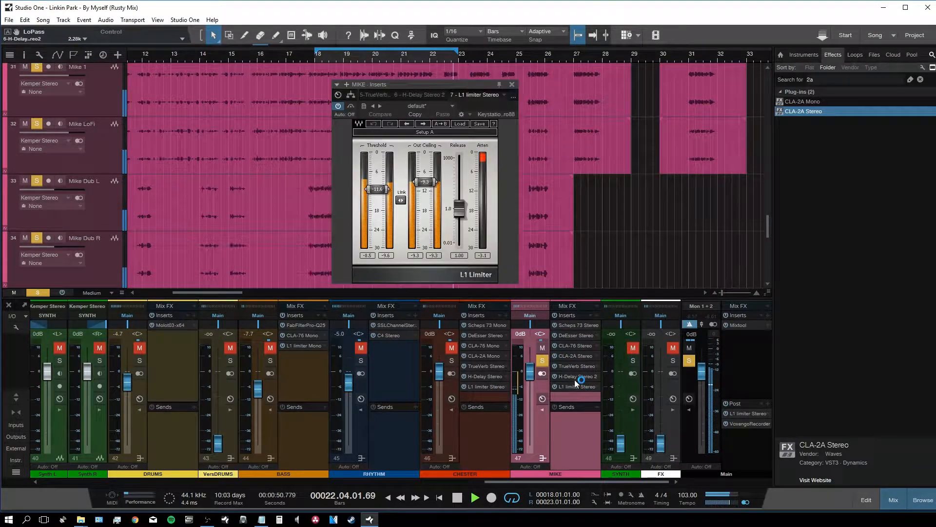
left_click_drag(378, 189, 378, 188)
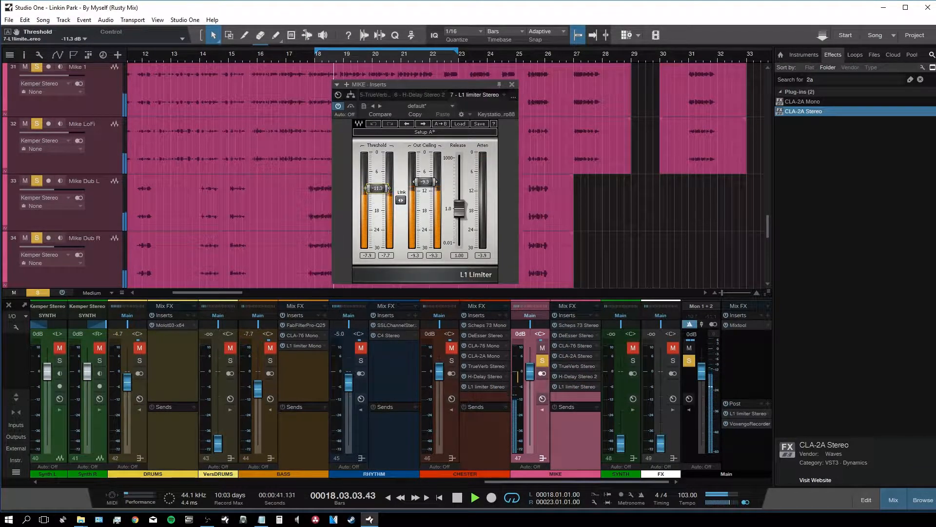
left_click(543, 361)
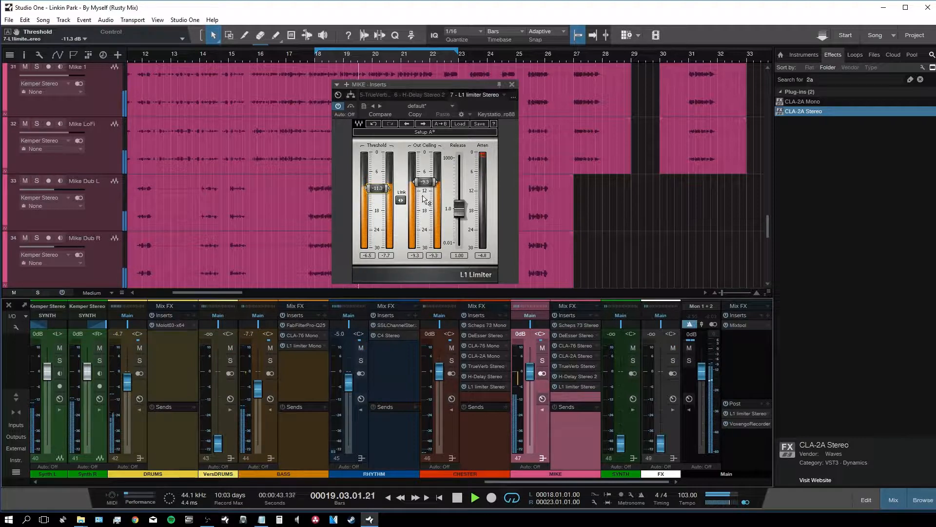
left_click(512, 85)
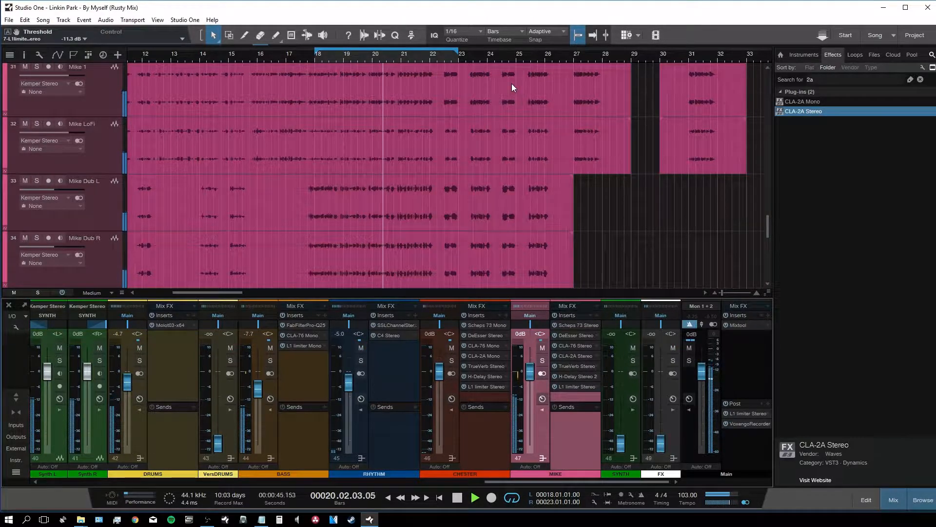
Step: Nudge the RHYTHM channel volume down slightly
key("w")
key("w")
scroll(437, 157, "up", 4)
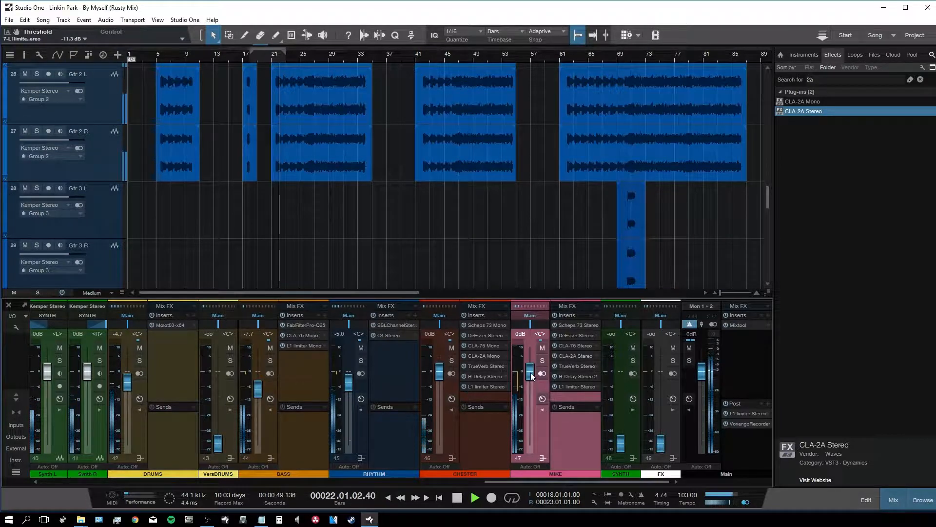
left_click_drag(352, 379, 350, 382)
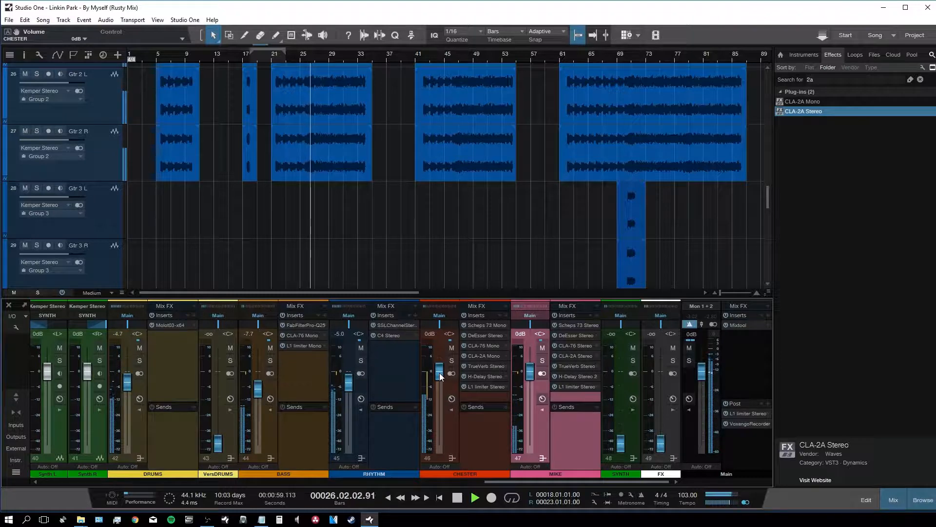
Step: Raise CHESTER to +1.5 dB and pull MIKE down to -0.9 dB
left_click_drag(440, 377, 442, 373)
left_click_drag(531, 379, 531, 381)
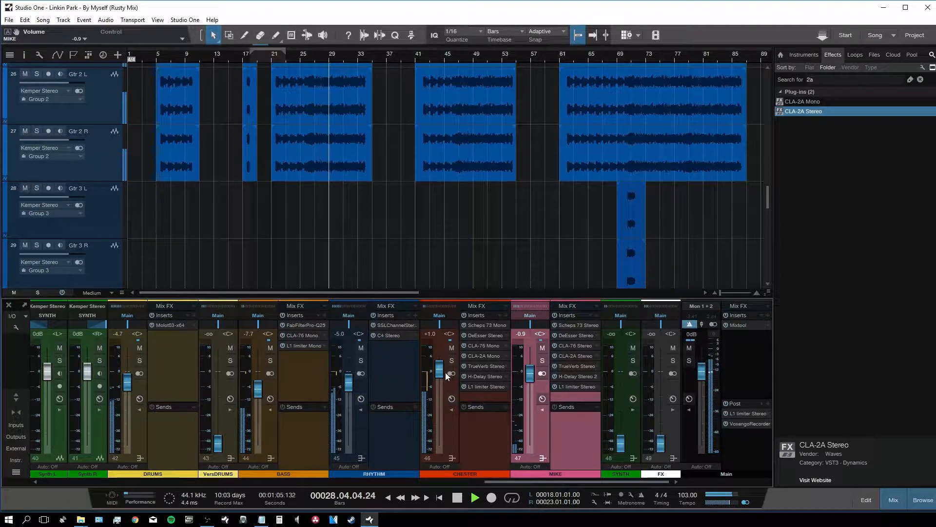
left_click_drag(441, 374, 441, 373)
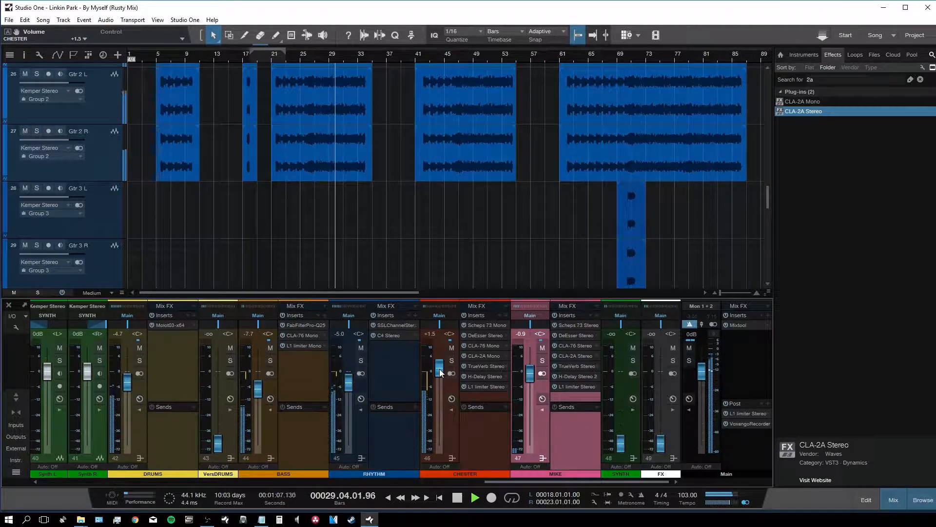
Step: Lower RHYTHM, CHESTER and MIKE together to -6.5, +0.6 and -1.8 dB, then stop playback
double_click(279, 447)
double_click(366, 435)
left_click_drag(399, 382, 399, 384)
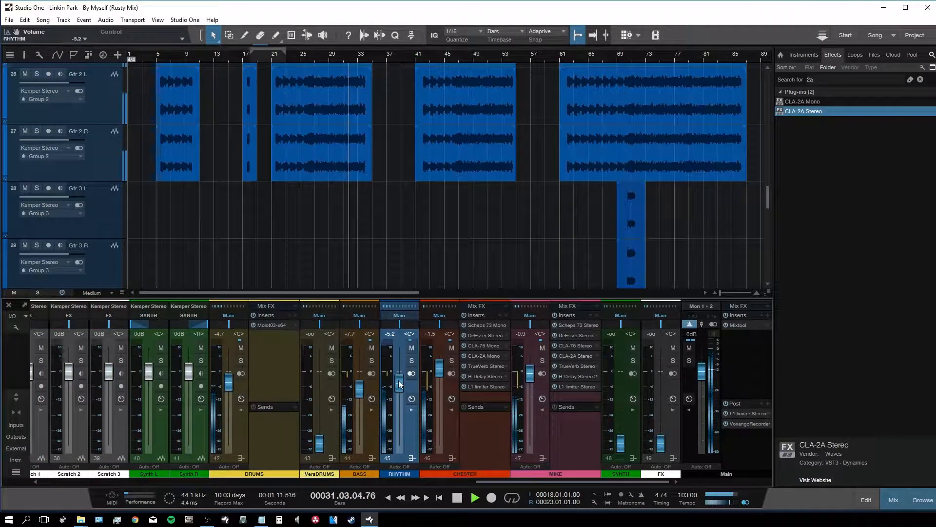
left_click(533, 458)
left_click(413, 436, "shift")
left_click_drag(402, 384, 402, 387)
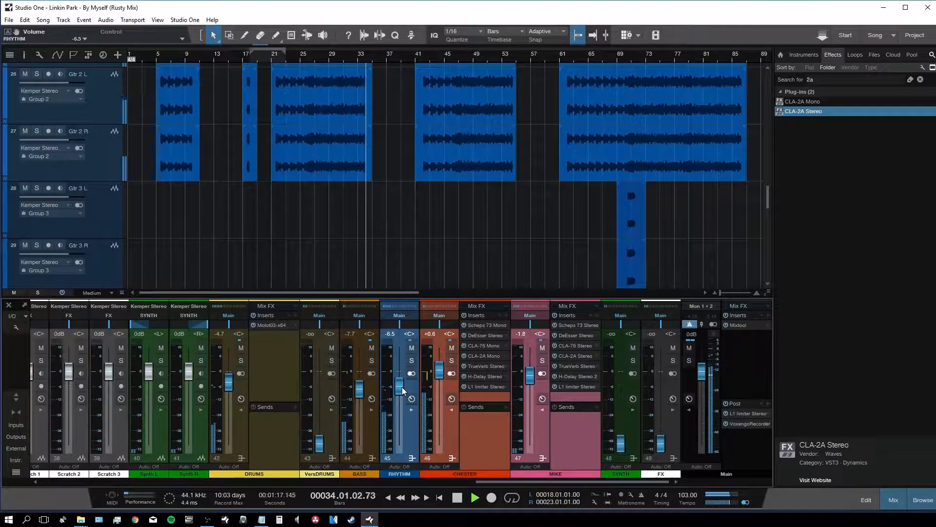
left_click(448, 426)
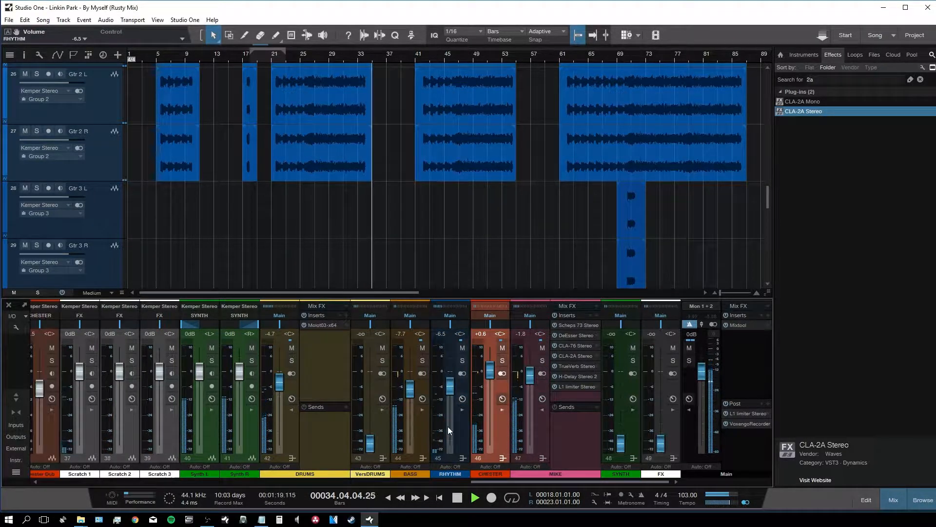
key("space")
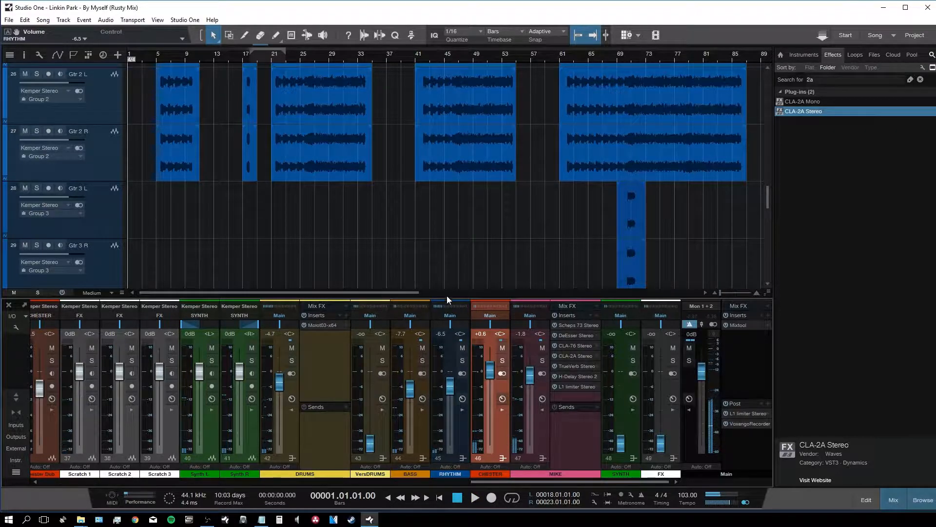
Step: Show the mixer, solo the FX bus and play from bar 5
scroll(329, 273, "up", 5)
scroll(277, 212, "down", 8)
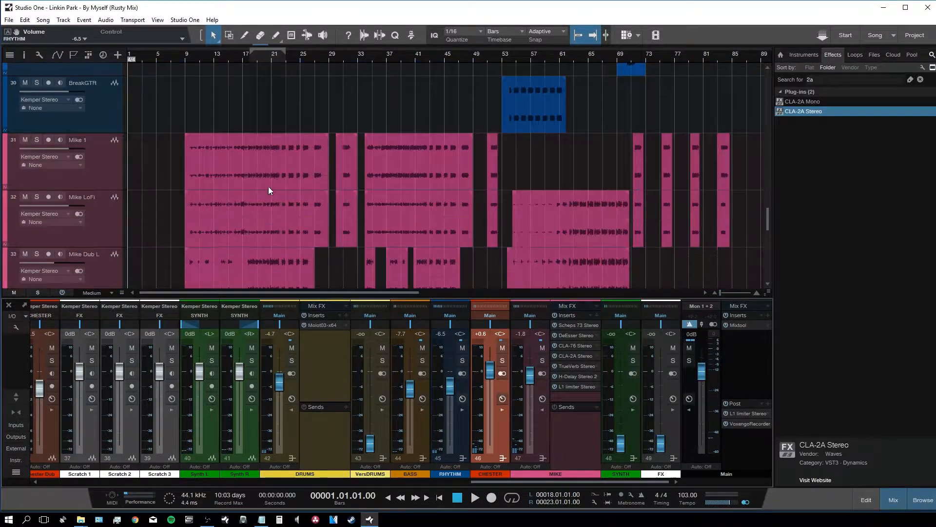
key("F3")
scroll(262, 189, "down", 5)
key("e")
key("e")
key("e")
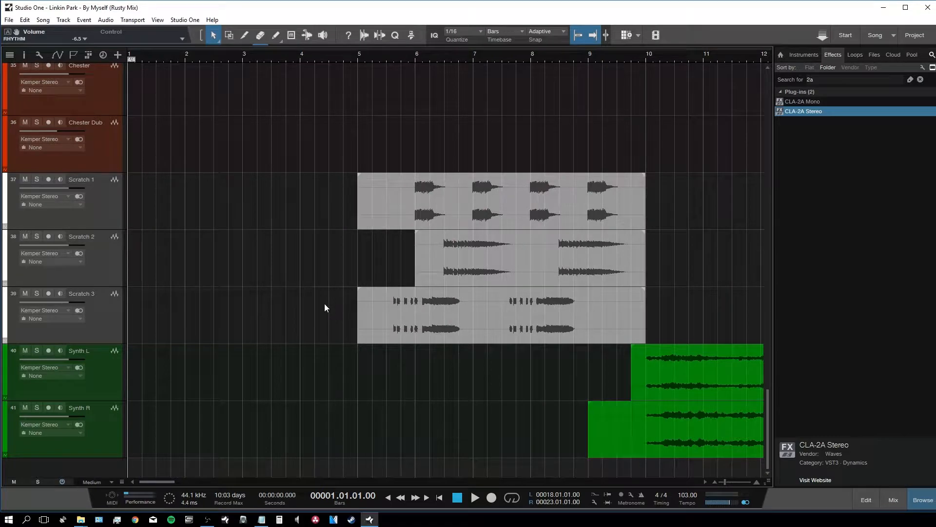
key("F3")
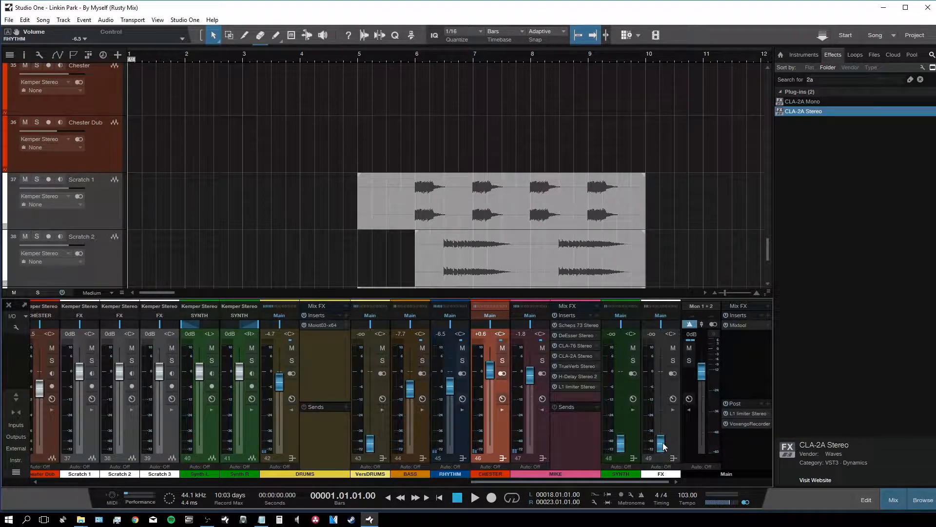
left_click(672, 362)
scroll(485, 197, "down", 2)
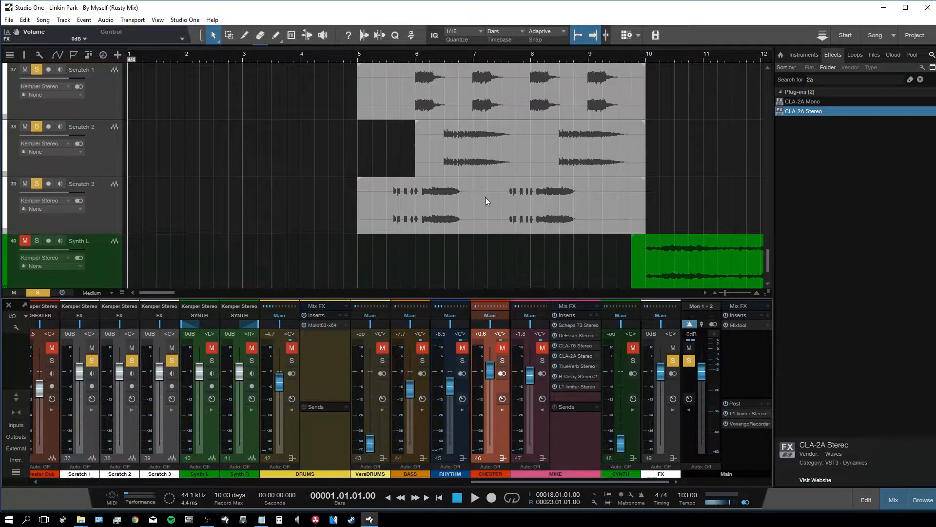
left_click(378, 59)
key("space")
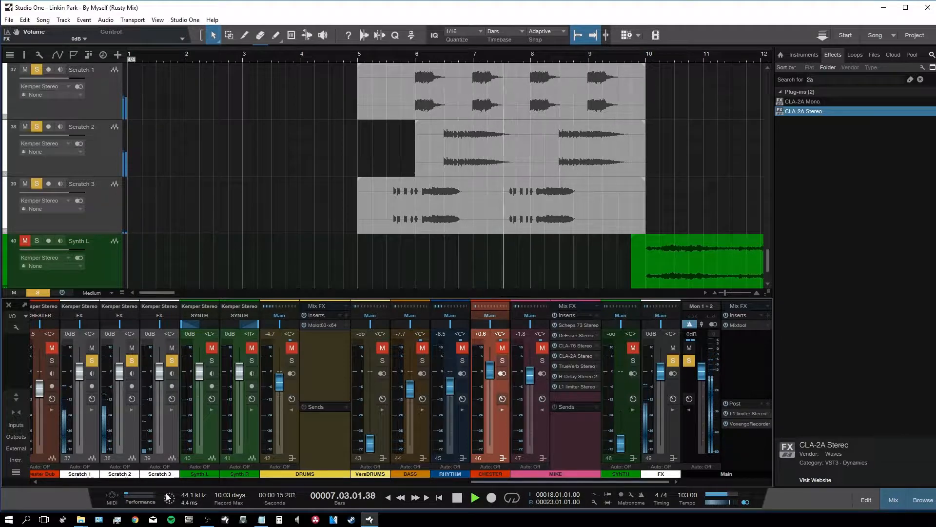
Step: Lower Scratch 1 to -4.7 dB and Scratch 2 to -3.2 dB, then clear the solos
left_click_drag(79, 371, 84, 384)
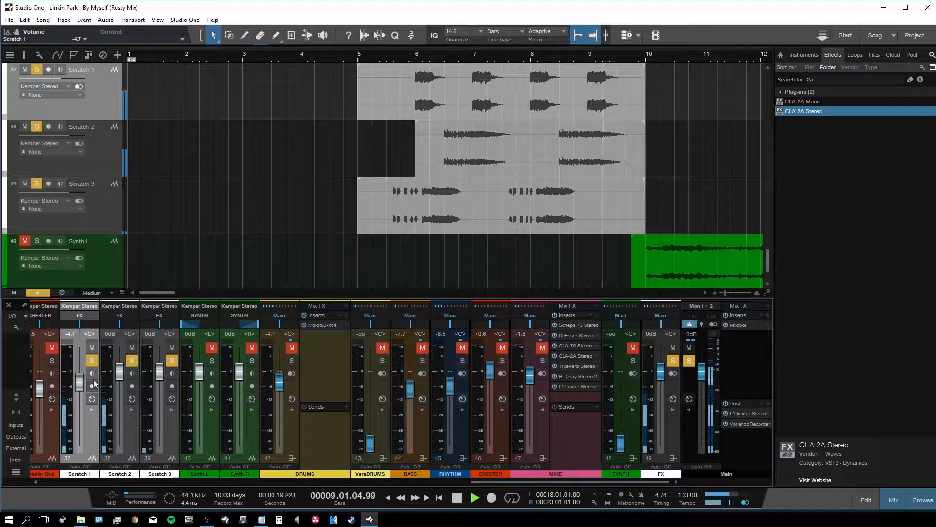
left_click_drag(122, 374, 120, 379)
key("space")
left_click(674, 360)
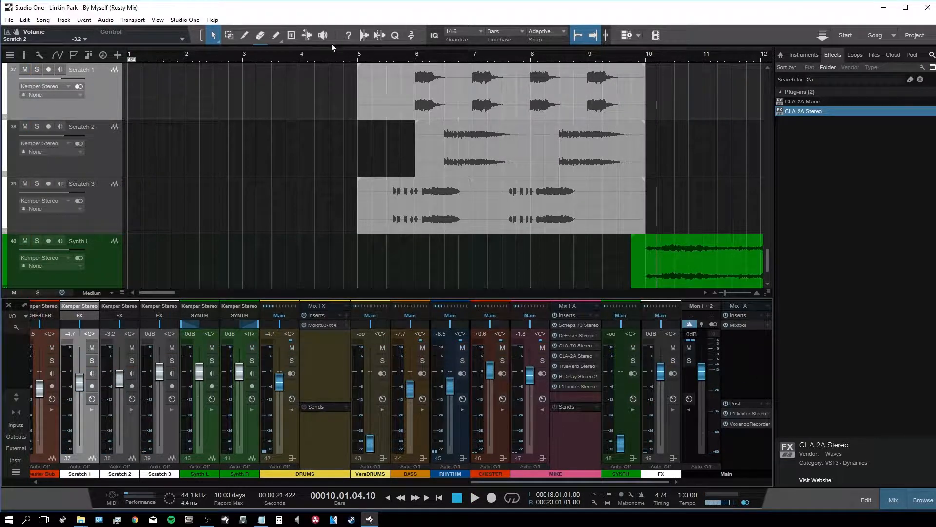
left_click(312, 51)
key("space")
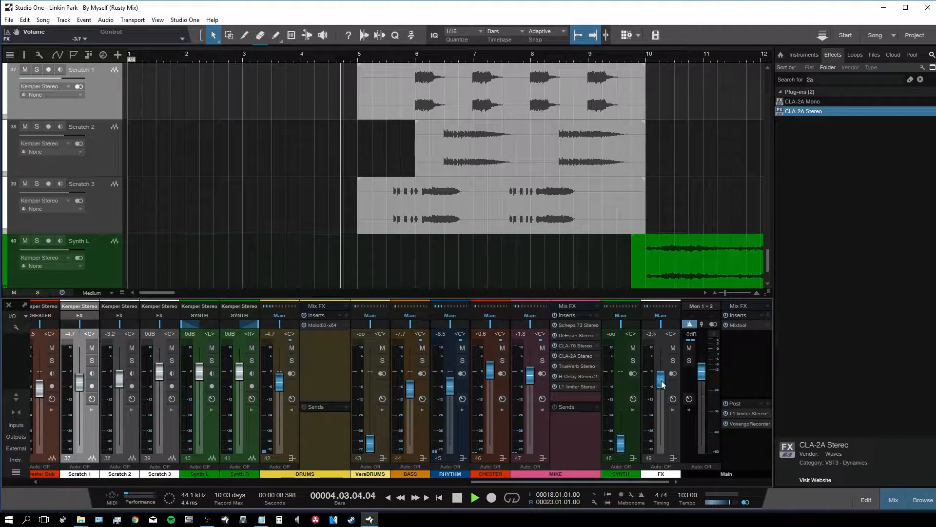
Step: Set the FX bus to about -3.7 dB and Scratch 3 to -4.1 dB
left_click_drag(660, 379, 663, 385)
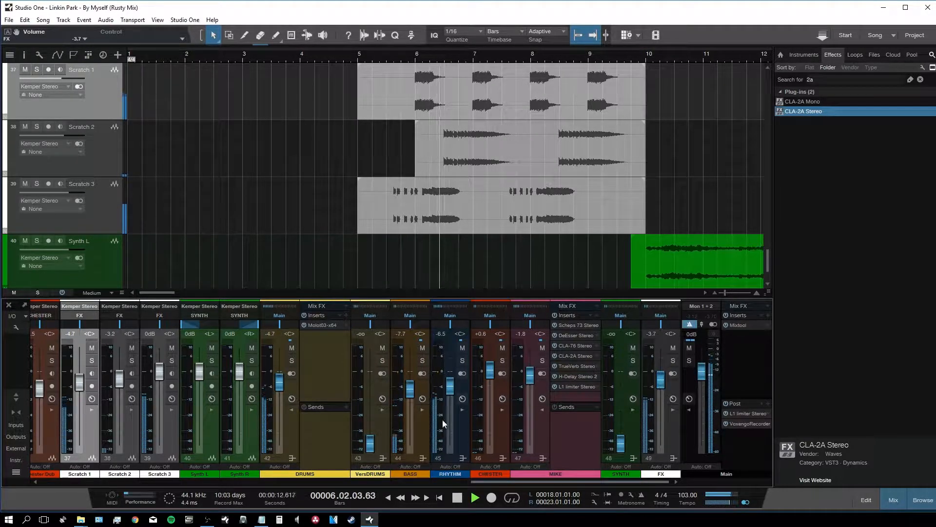
left_click(162, 397)
left_click_drag(160, 373, 119, 379)
left_click(396, 57)
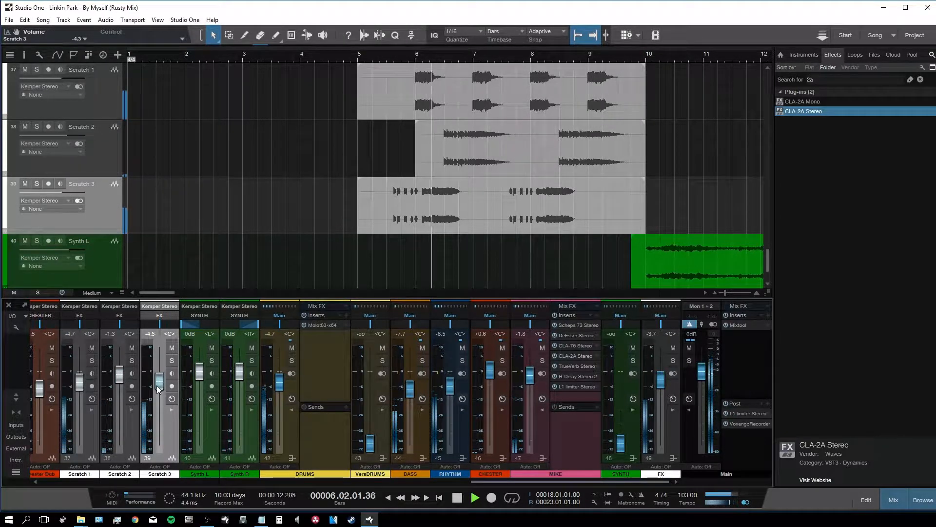
left_click_drag(156, 385, 157, 388)
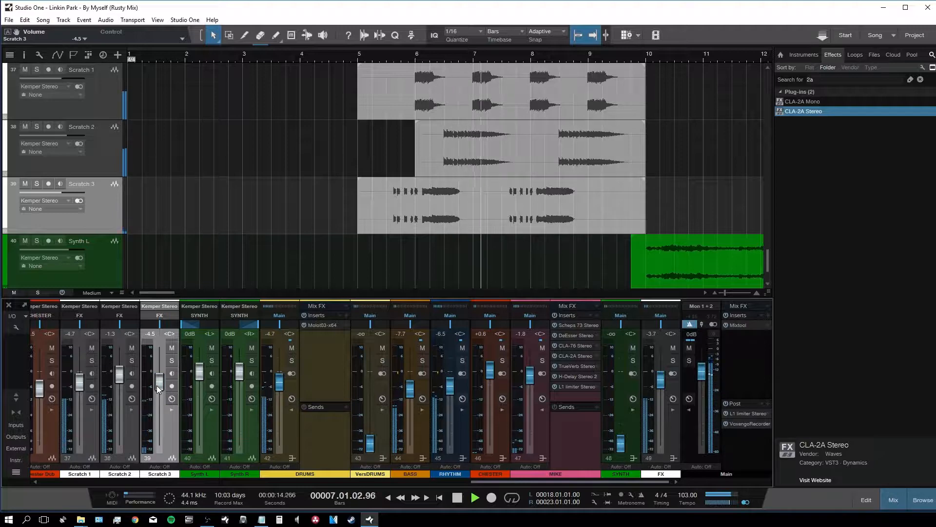
left_click_drag(161, 386, 161, 383)
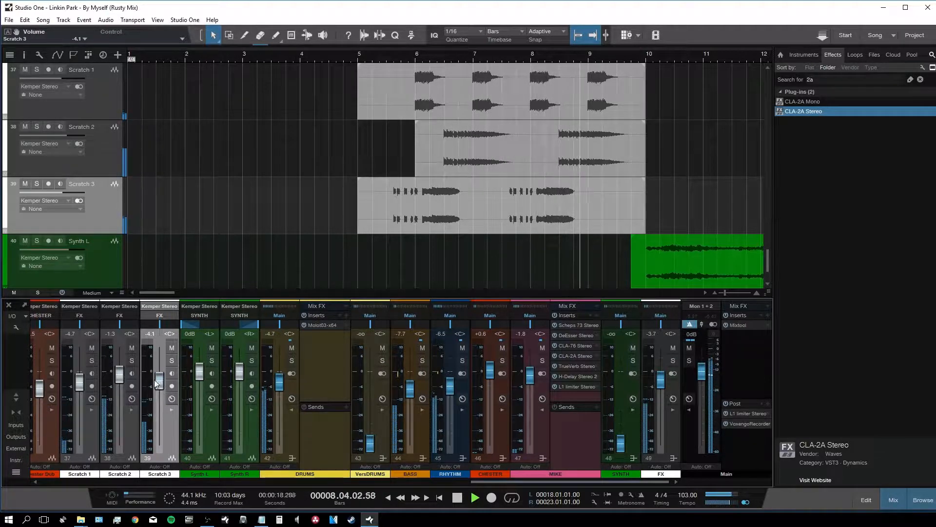
left_click_drag(157, 296, 176, 296)
key("space")
Step: Solo VersDRUMS at 0 dB and lower the VersKick channel to -4.5 dB
left_click(370, 444, "alt")
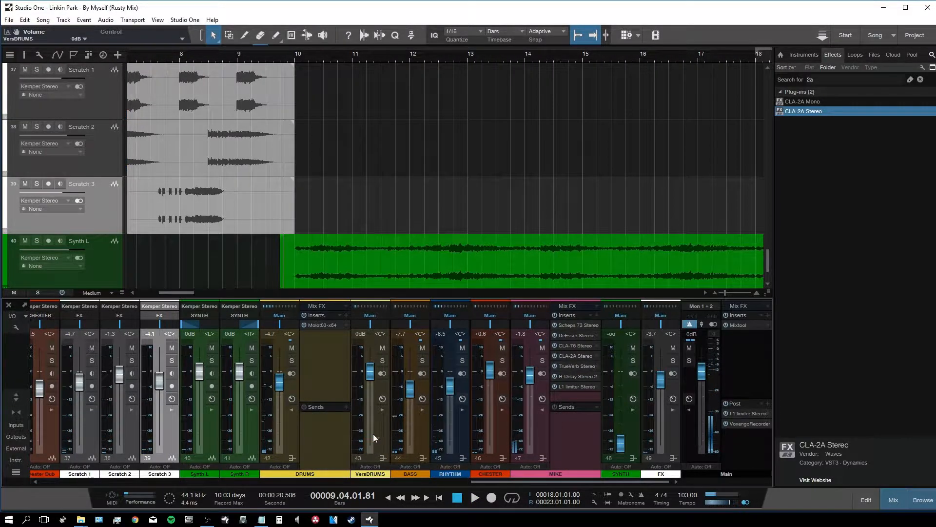
left_click(382, 361)
key("space")
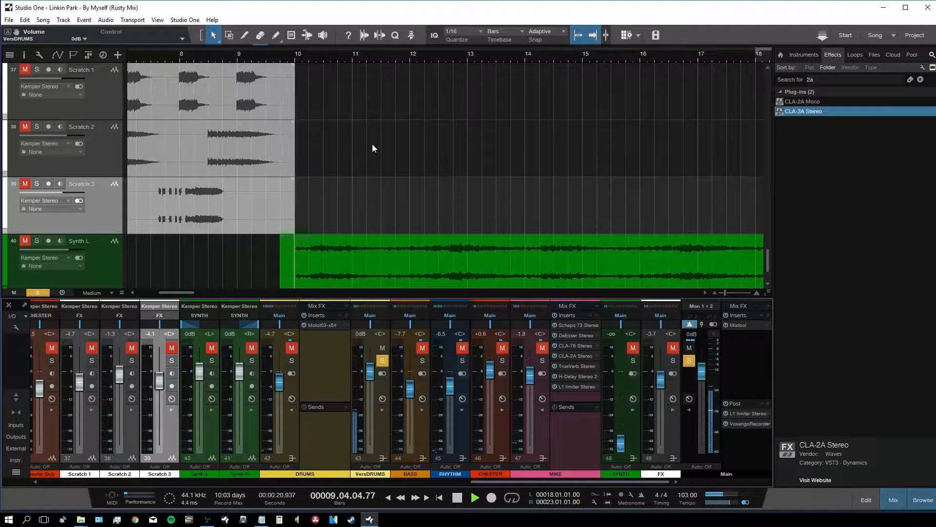
left_click_drag(472, 482, 209, 475)
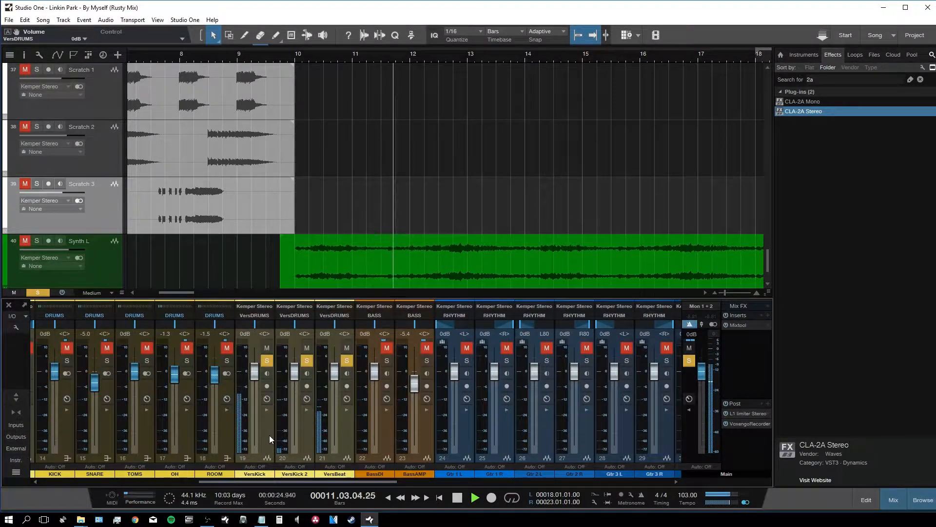
left_click(269, 435)
left_click_drag(257, 373, 257, 386)
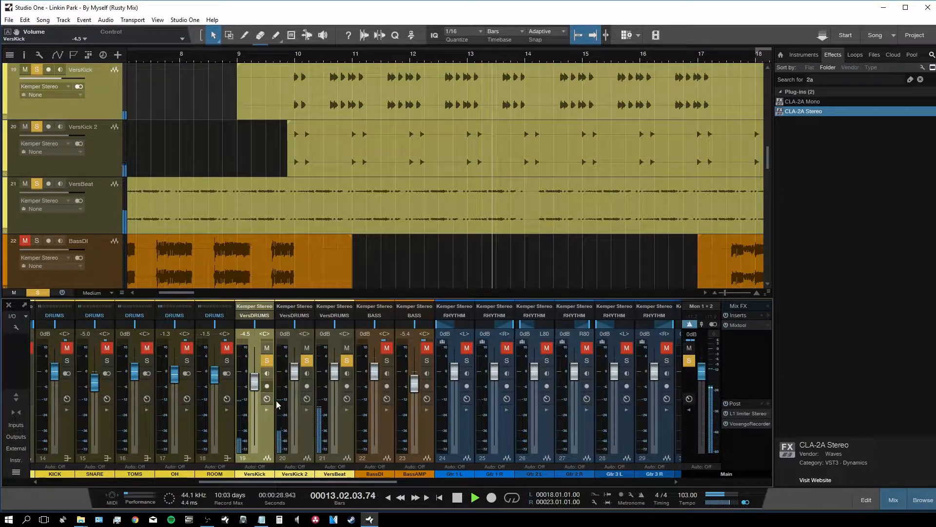
left_click_drag(322, 482, 593, 483)
key("space")
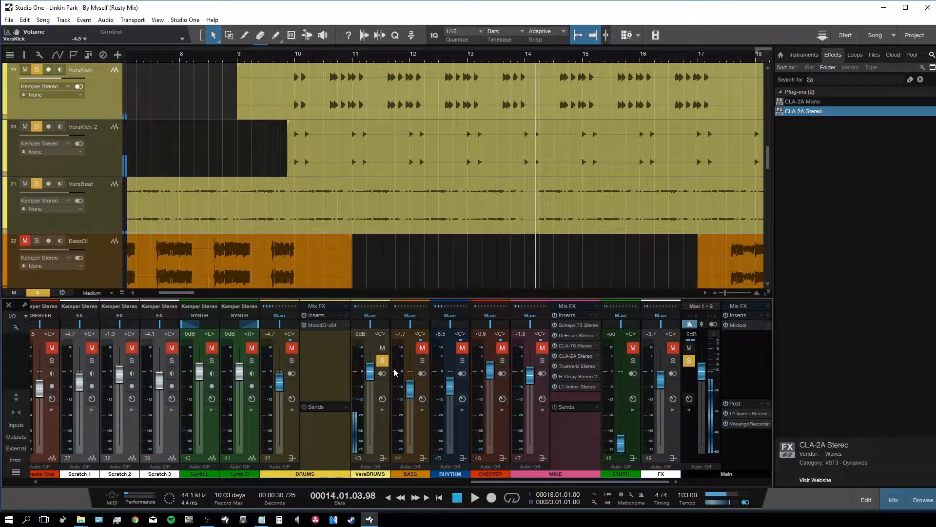
Step: Unsolo VersDRUMS and set it to +1.5 dB while playing from bar 11
left_click(383, 360)
key("w")
key("w")
key("w")
left_click(210, 60)
key("space")
left_click_drag(368, 373, 370, 372)
left_click(618, 205)
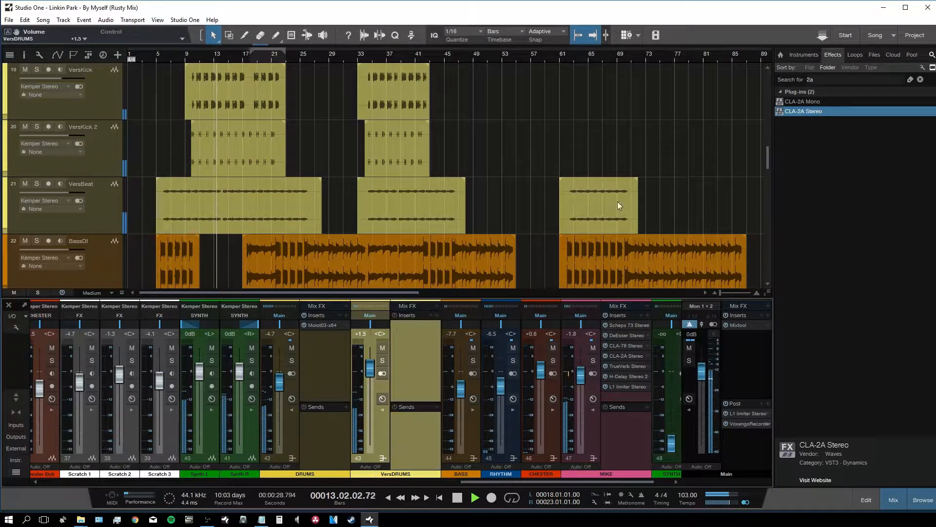
Step: Add SSLComp Stereo to VersDRUMS with lowered threshold and makeup entered as 0
left_click(826, 76)
type("ssl")
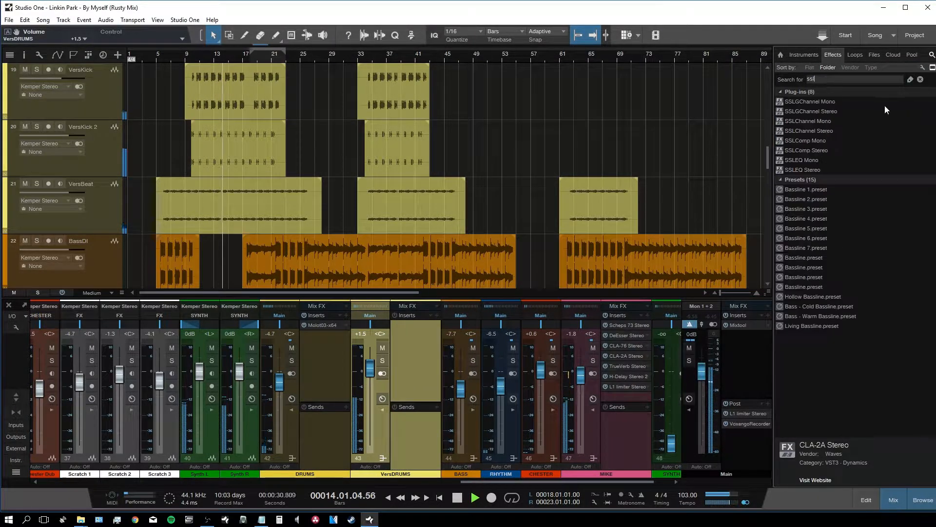
left_click_drag(807, 150, 424, 346)
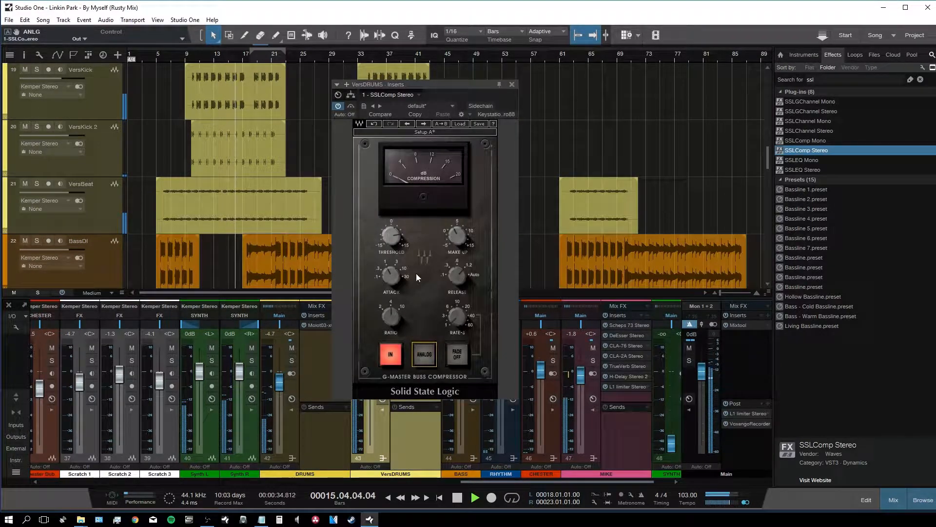
left_click_drag(394, 239, 394, 246)
left_click_drag(392, 236, 391, 240)
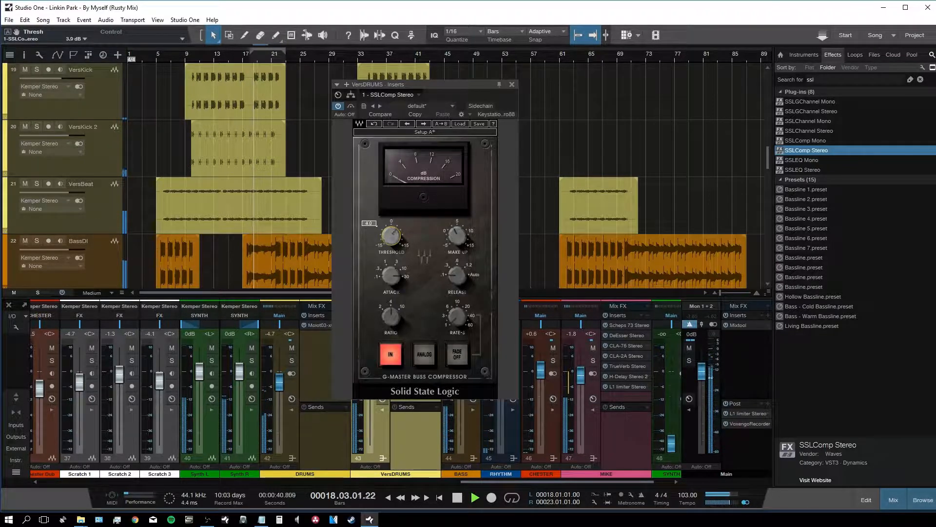
left_click_drag(457, 237, 460, 239)
double_click(459, 239)
type("0")
key("Return")
left_click(509, 82)
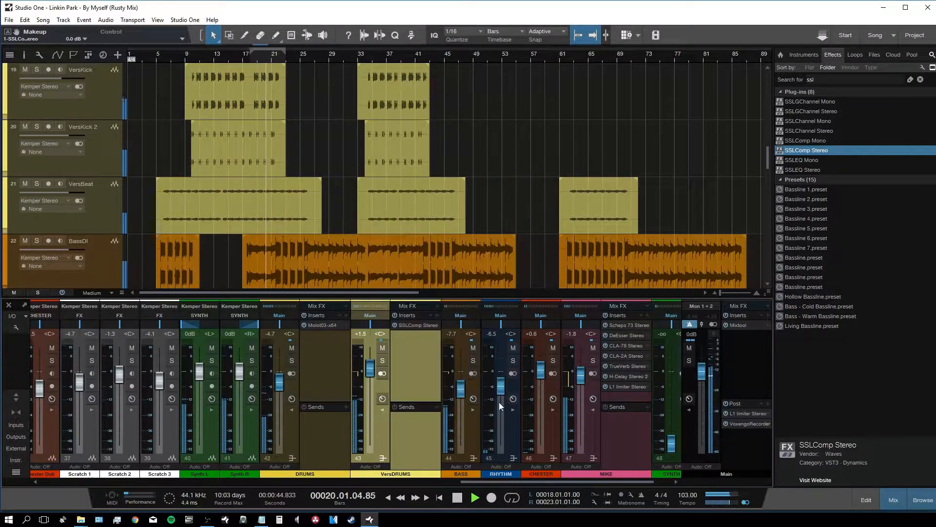
Step: Set the SYNTH bus to -6.5 dB while replaying from bar 10
scroll(616, 439, "down", 1)
left_click_drag(616, 449, 625, 393)
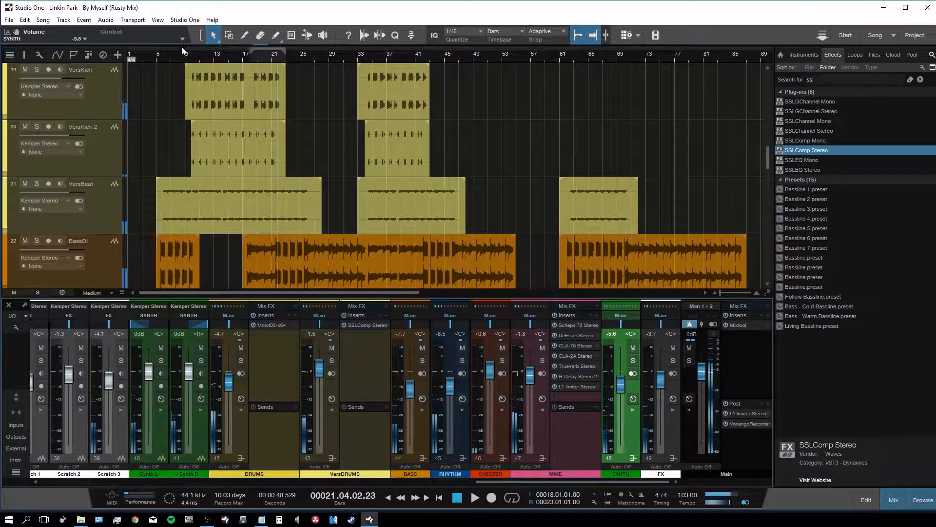
left_click(204, 52)
left_click_drag(625, 426, 625, 424)
left_click_drag(622, 390, 623, 393)
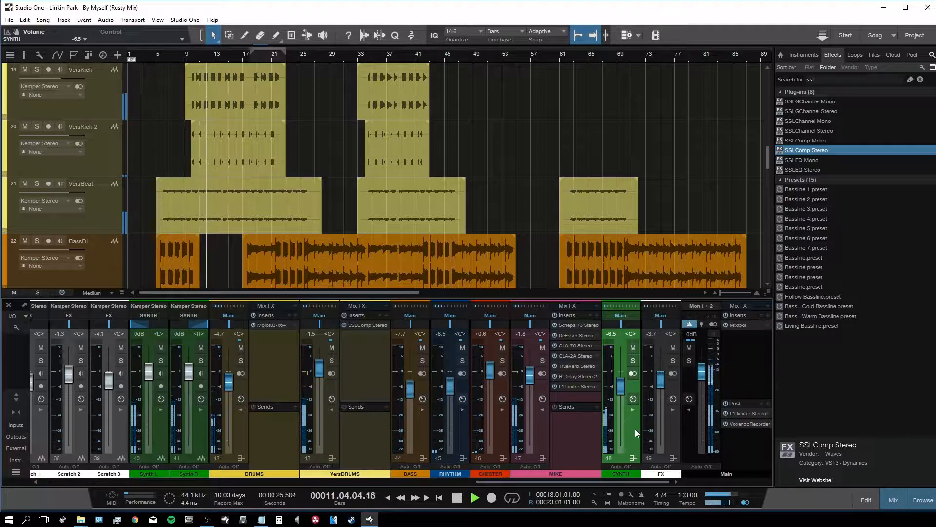
left_click(633, 410)
Step: Add FabFilter Pro-Q 2 to the SYNTH bus with a +4 dB high shelf near 4.1 kHz
left_click(815, 78)
type("eq")
left_click_drag(806, 149, 658, 385)
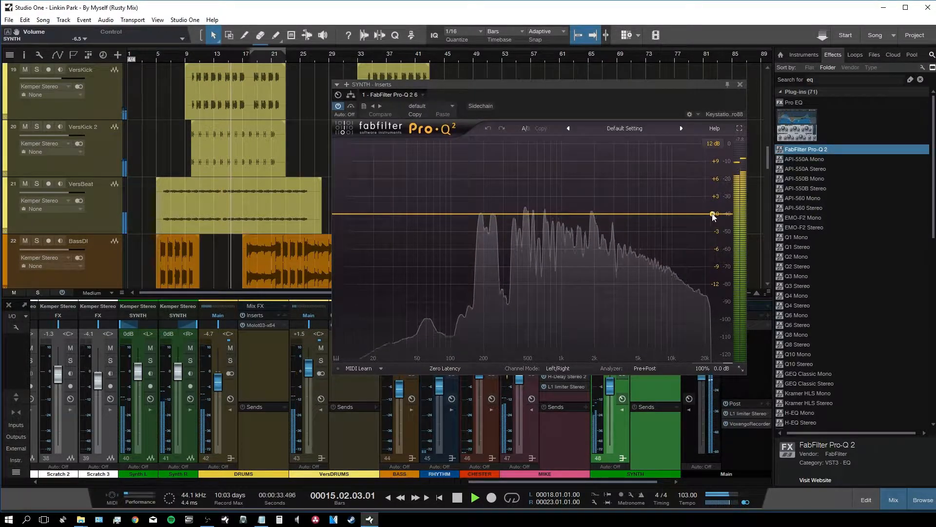
double_click(612, 191)
left_click_drag(611, 191, 635, 191)
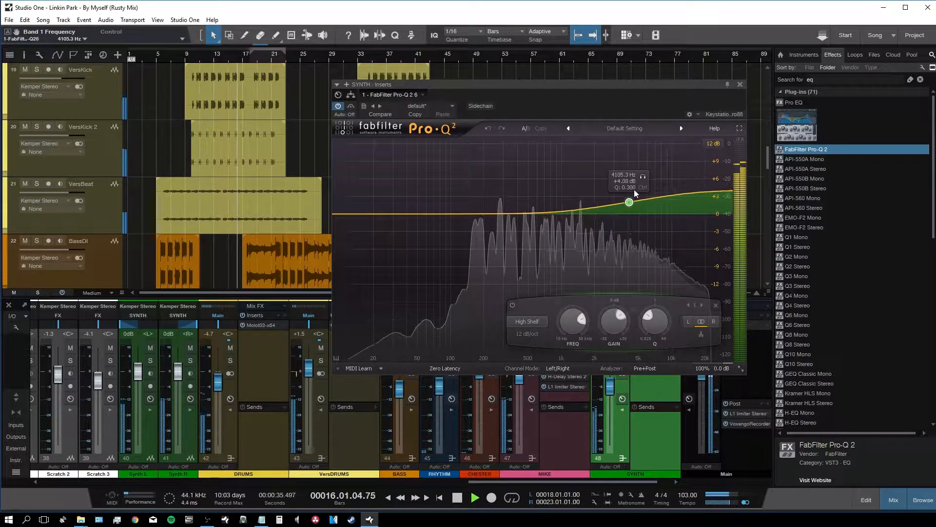
Step: Set the SYNTH fader to -7.7 dB and the MIKE fader to -1.1 dB
left_click(740, 85)
left_click_drag(609, 387, 609, 394)
left_click_drag(517, 376, 518, 374)
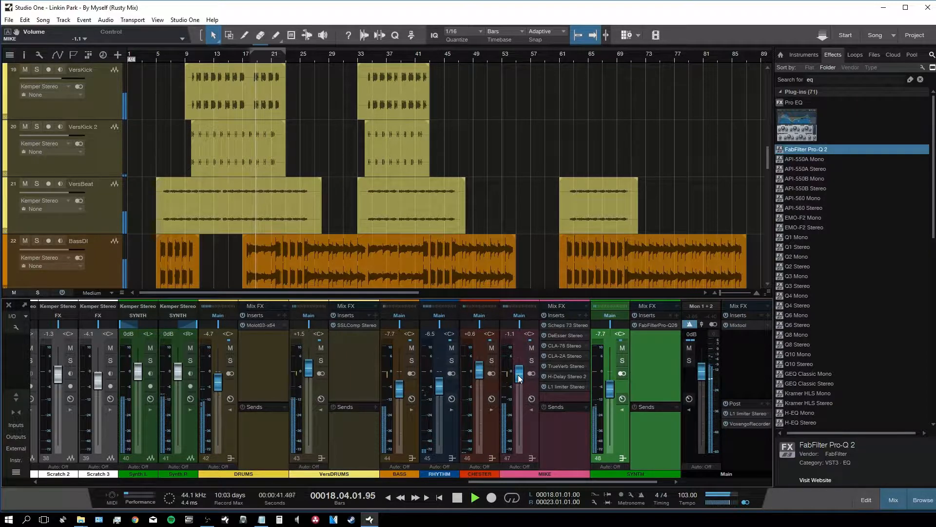
Step: Scroll across the mixer channels with the effects browser hidden to widen the view
left_click_drag(500, 482, 405, 485)
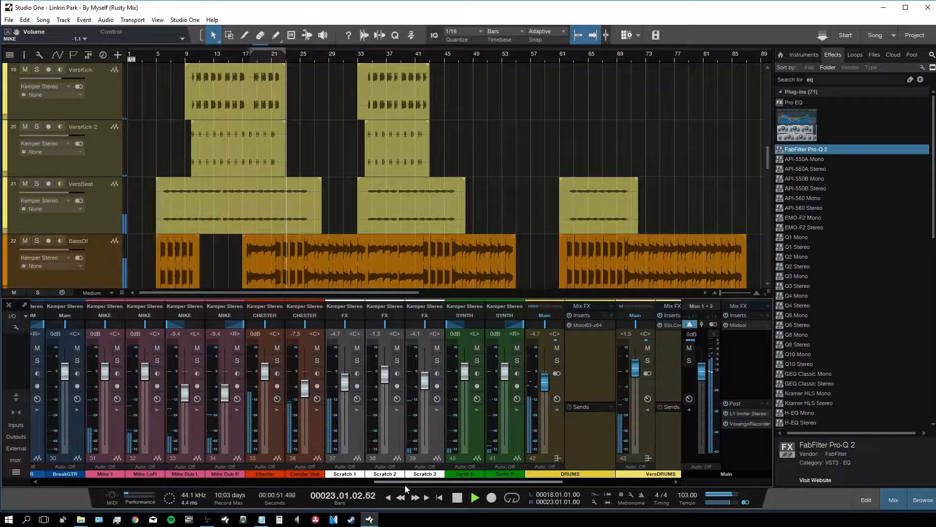
left_click_drag(404, 485, 383, 483)
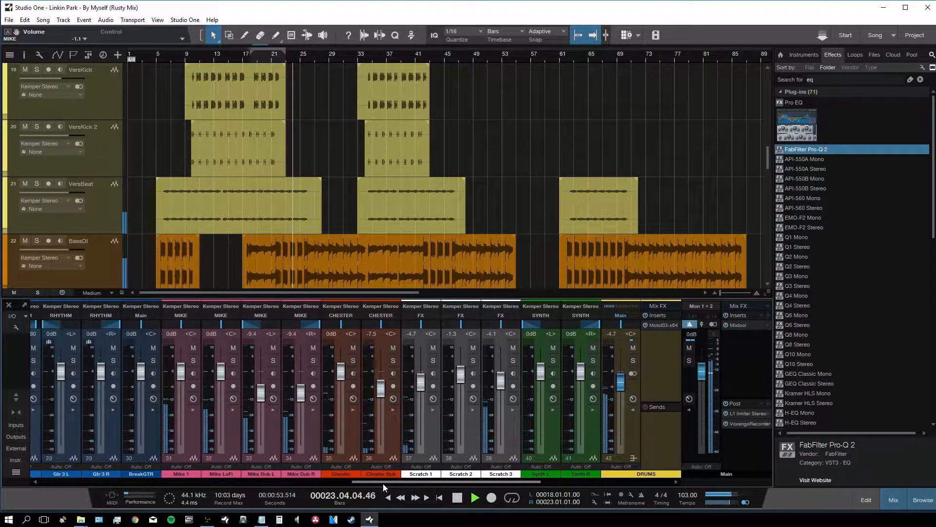
left_click_drag(382, 483, 376, 481)
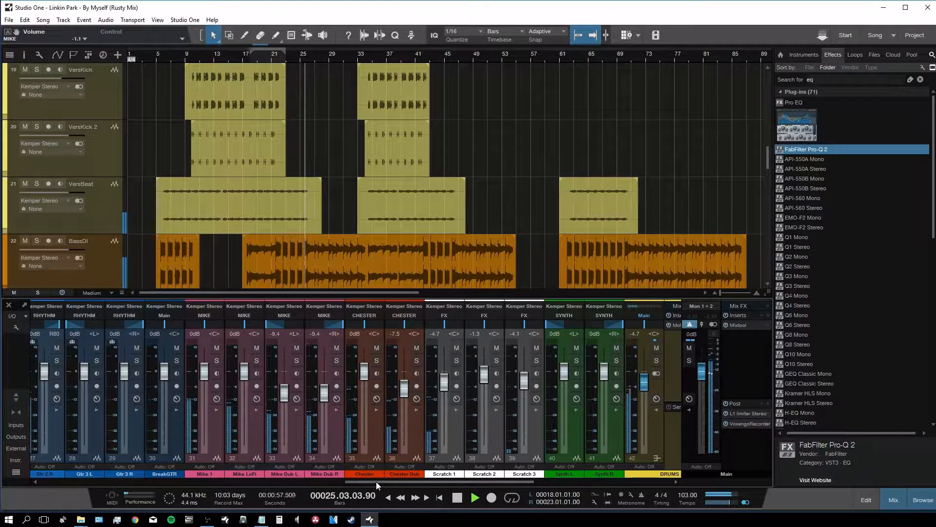
key("F5")
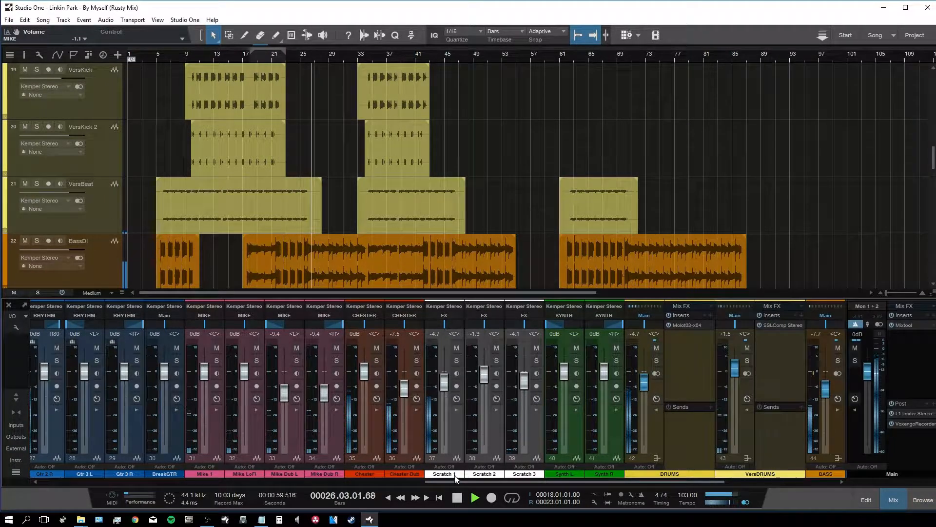
left_click_drag(470, 484, 531, 482)
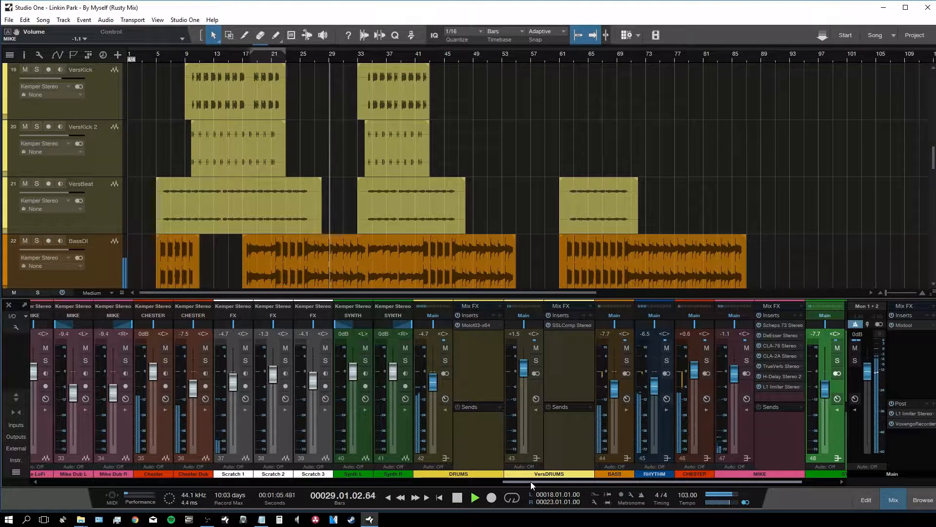
left_click_drag(531, 481, 530, 482)
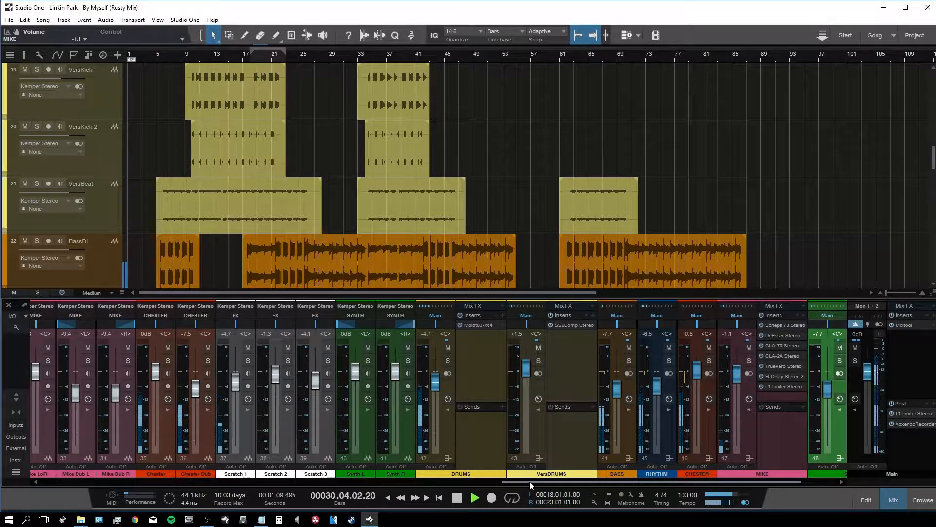
left_click_drag(530, 481, 528, 481)
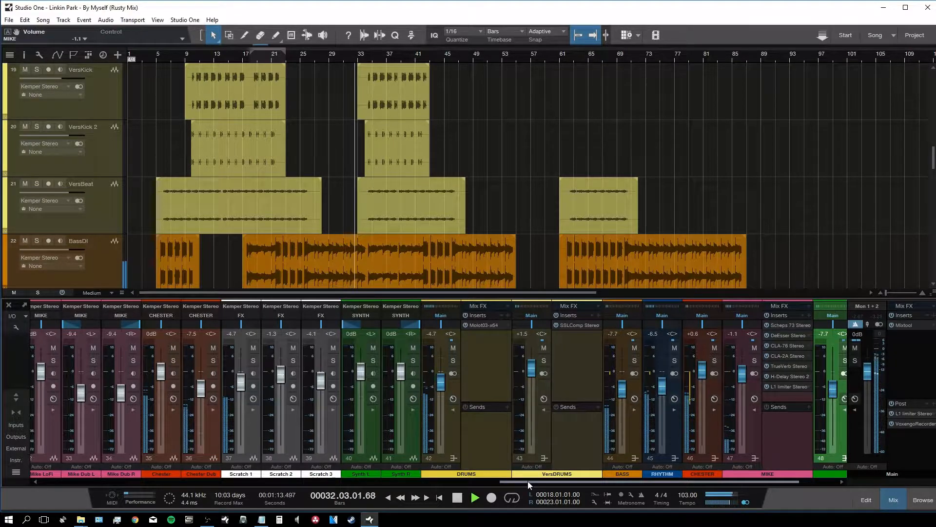
left_click_drag(527, 481, 622, 466)
Step: Stop playback and zoom the arrangement in around the playhead with the mixer closed
key("space")
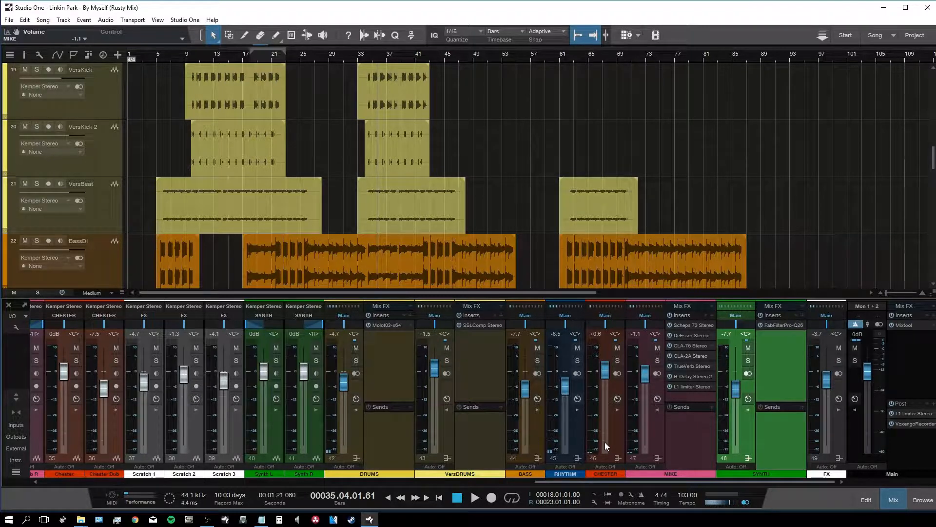
key("e")
key("e")
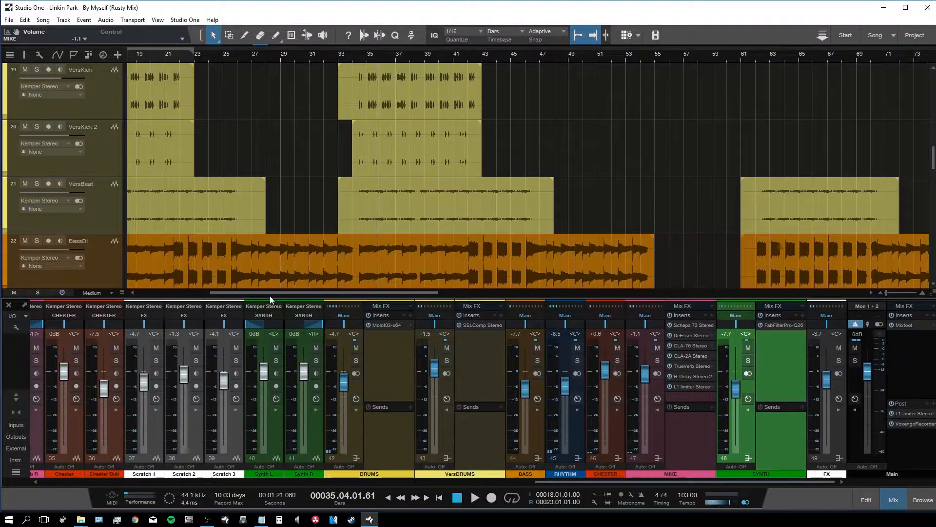
key("F3")
scroll(352, 316, "up", 10)
Step: Zoom out to the whole song with small track heights and start playback from bar 22
key("e")
key("e")
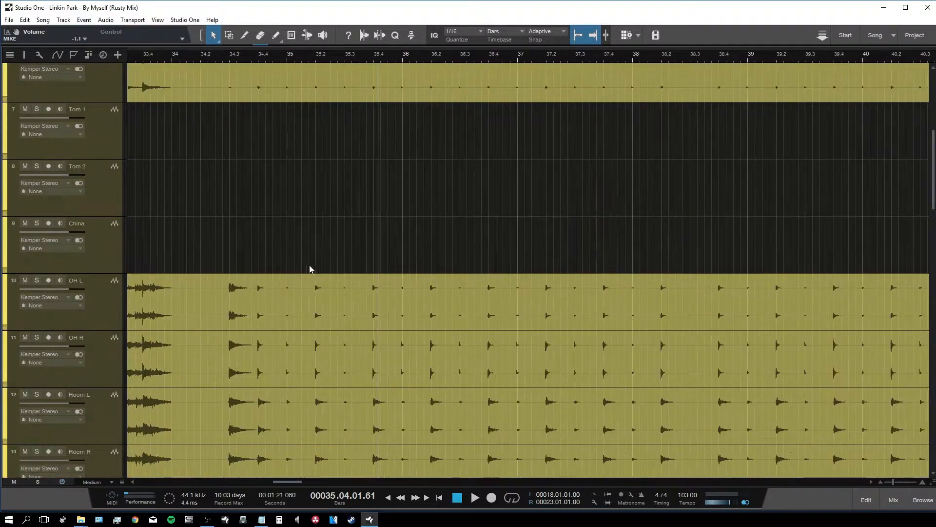
key("w")
key("w")
key("w")
key("w")
key("w")
key("shift+e")
key("shift+w")
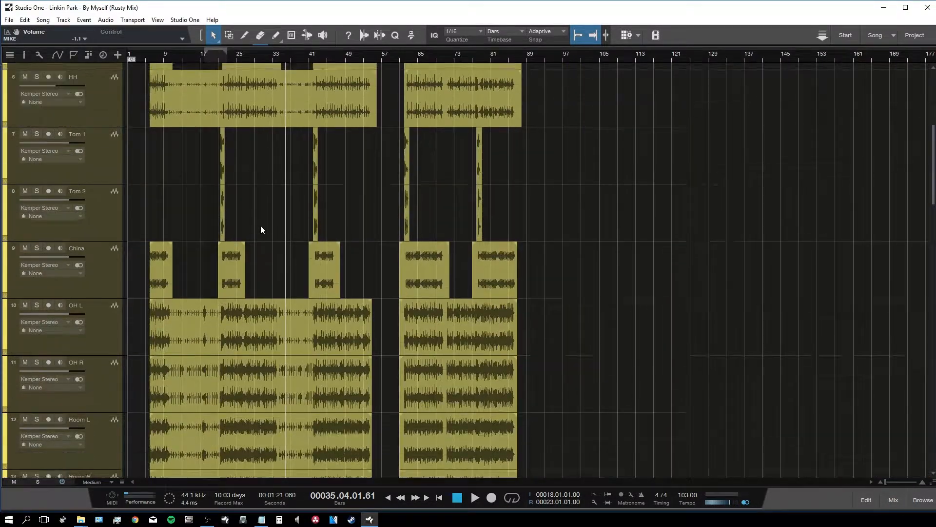
left_click(226, 55)
left_click(223, 55)
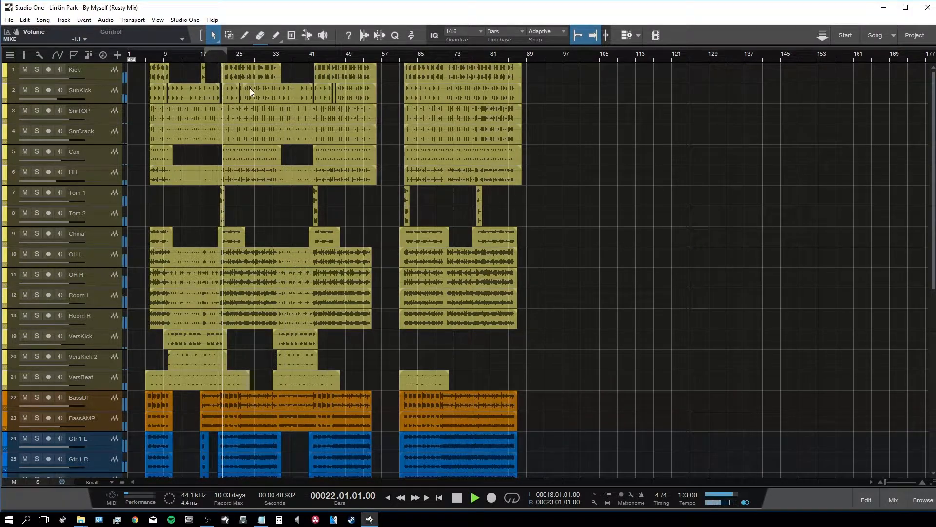
key("space")
key("e")
key("e")
key("e")
key("e")
Step: Set the loop range to bars 26–34 and bring the mixer back into view
left_click_drag(203, 49, 532, 50)
key("w")
left_click(379, 55)
left_click_drag(403, 47, 689, 51)
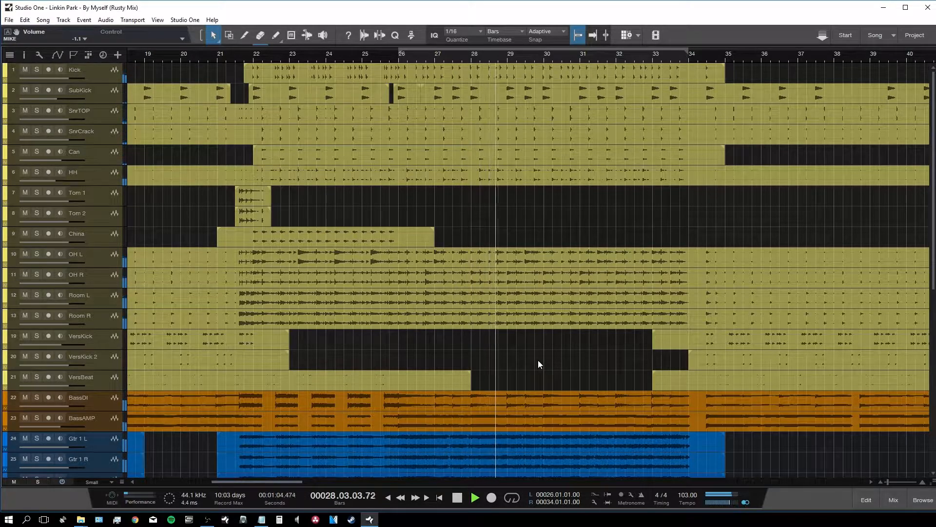
key("F3")
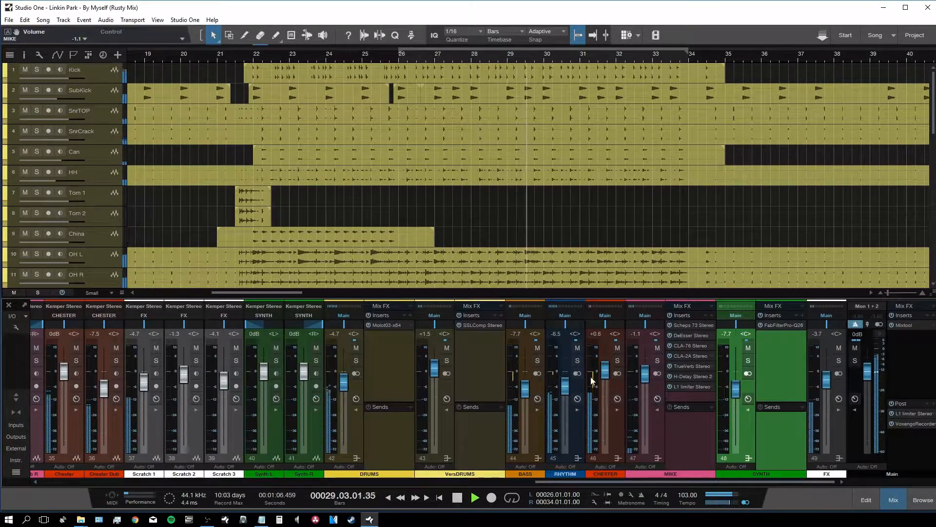
Step: Raise the CHESTER bus from +0.6 to +1.0 dB and stop playback
left_click_drag(605, 375, 605, 370)
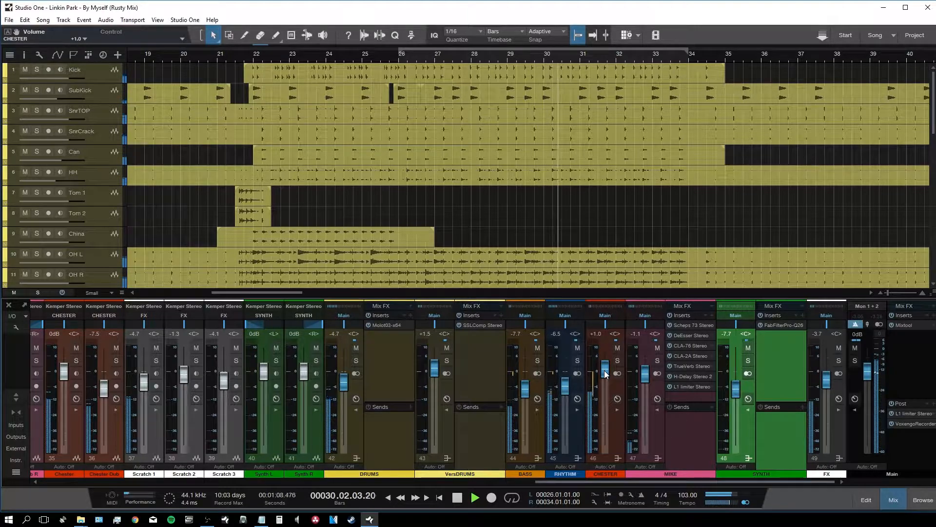
key("w")
key("w")
key("w")
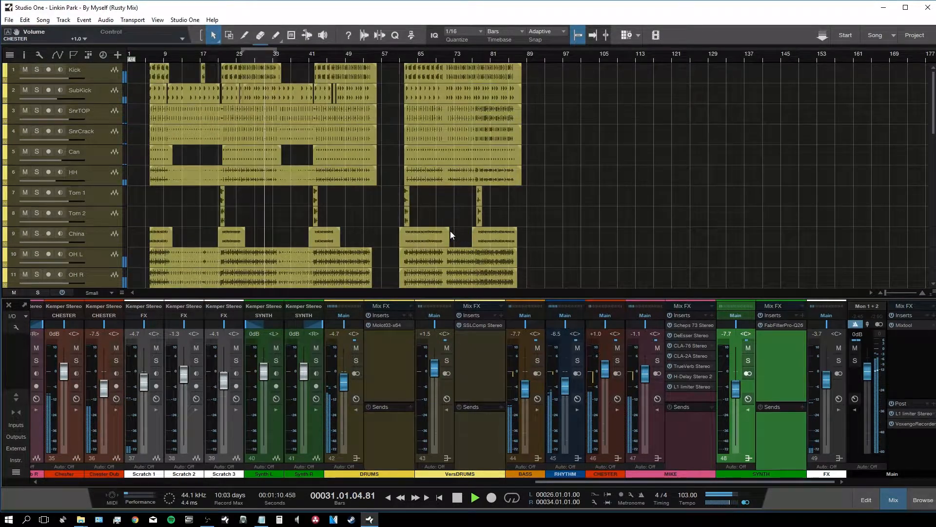
key("shift+w")
key("e")
key("e")
key("e")
key("e")
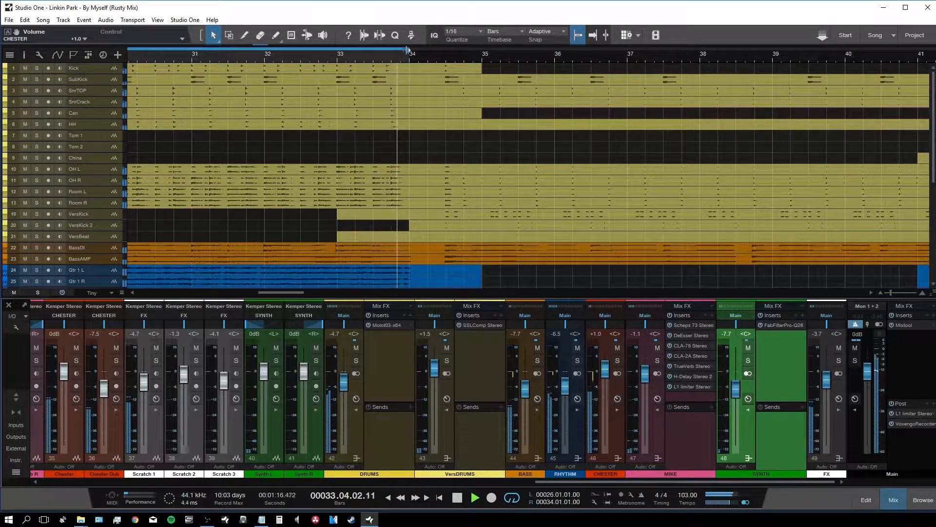
key("w")
key("w")
key("w")
key("shift+w")
key("space")
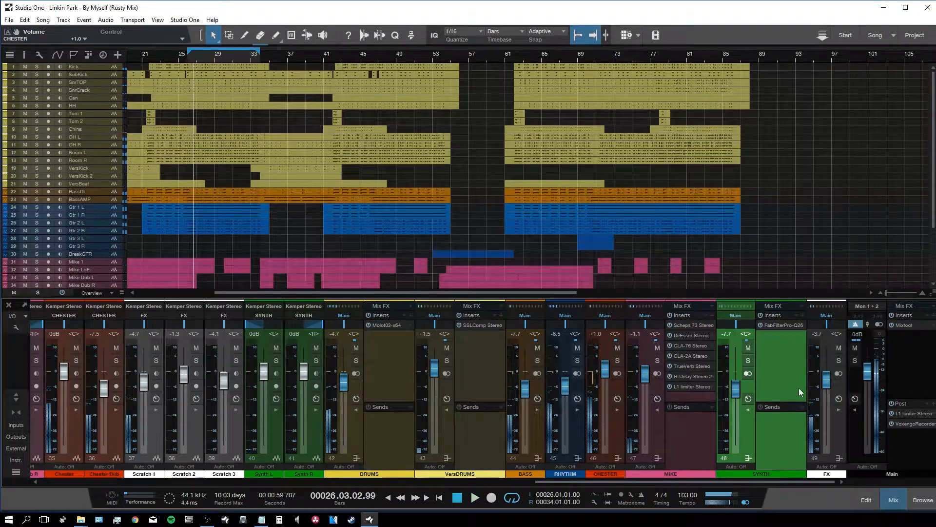
Step: Cut the master Mixtool gain to -17.04 dB and remove the post-fader L1 limiter
left_click(909, 326)
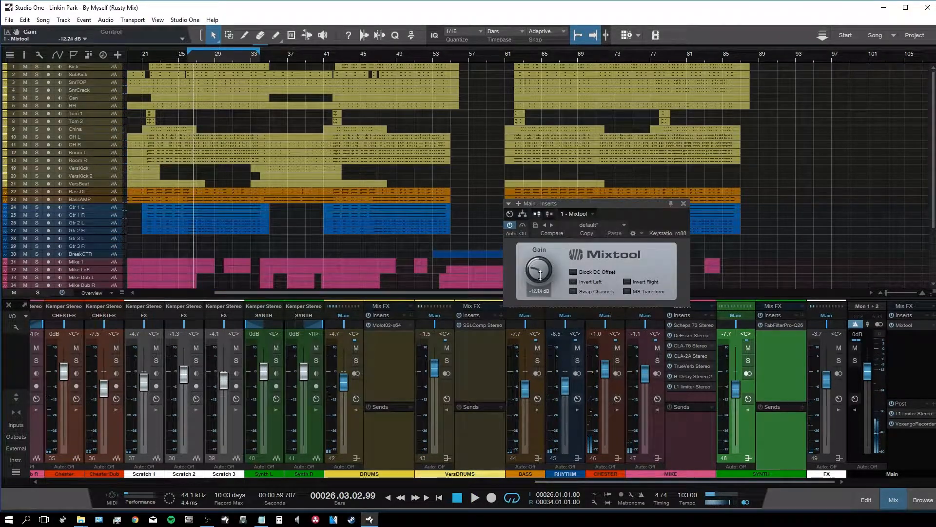
scroll(544, 272, "down", 3)
key("space")
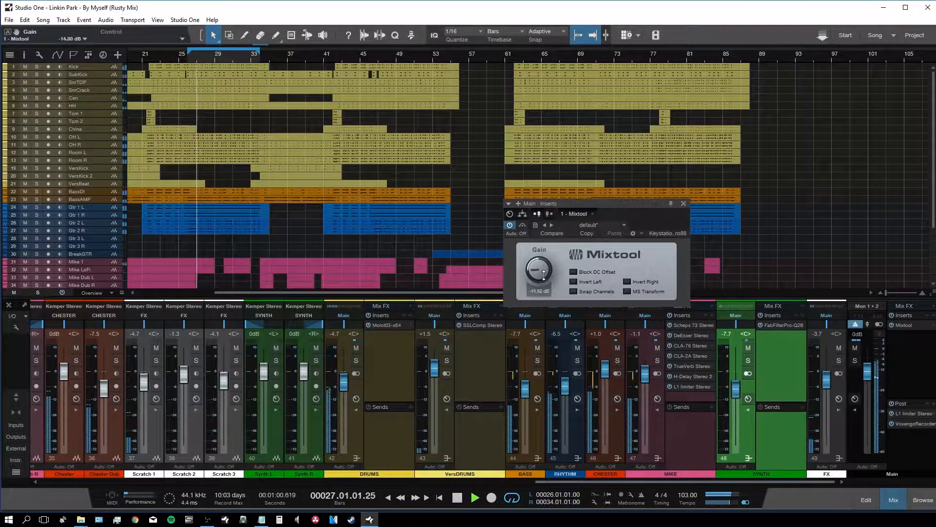
scroll(543, 275, "down", 2)
key("space")
right_click(916, 416)
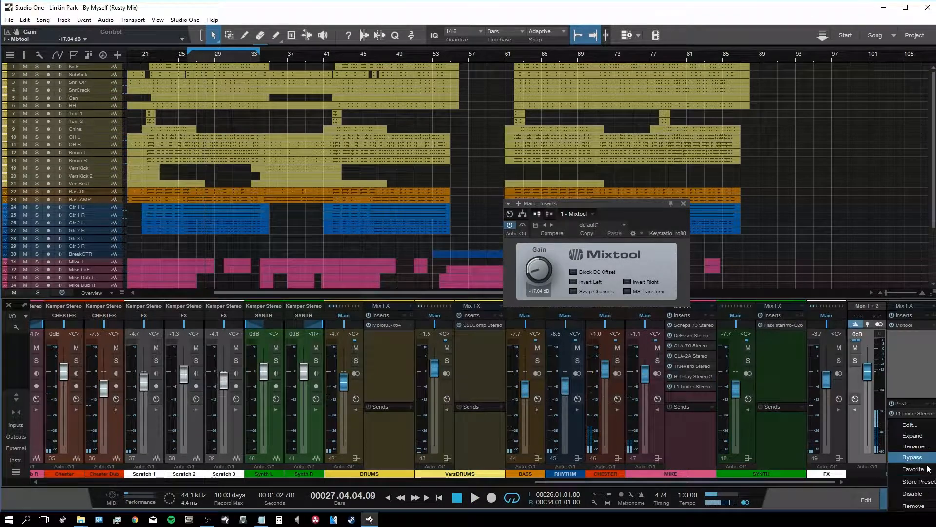
left_click(912, 506)
Step: Clear the 'eq' search and expand the Dynamics category in the effects browser
key("F5")
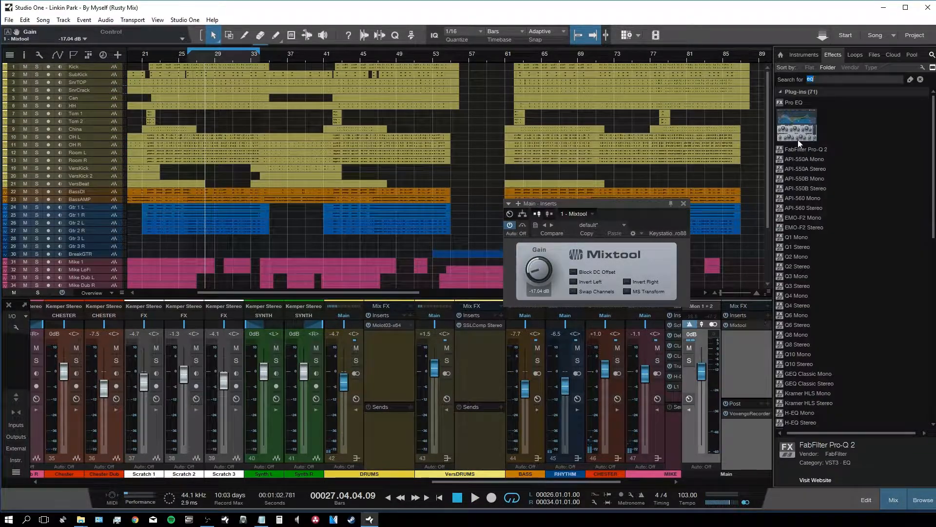
left_click(920, 79)
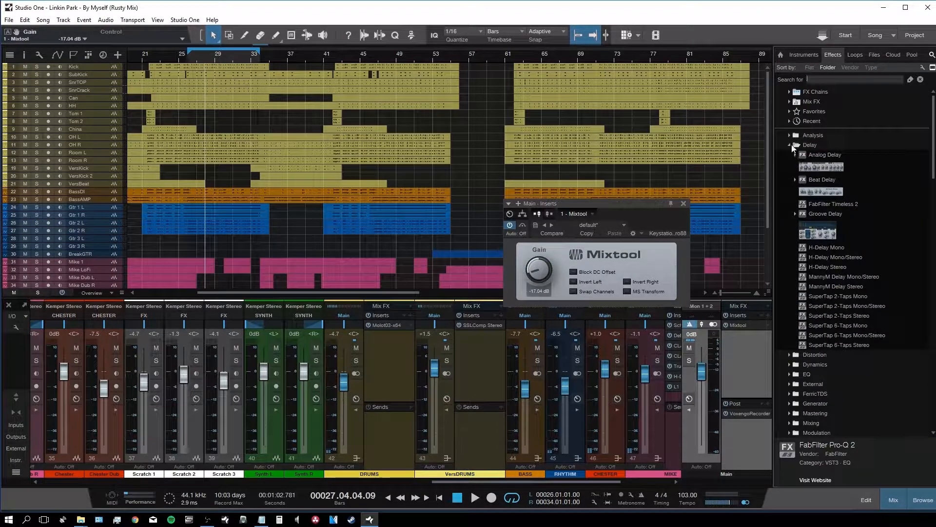
left_click(791, 145)
left_click(793, 164)
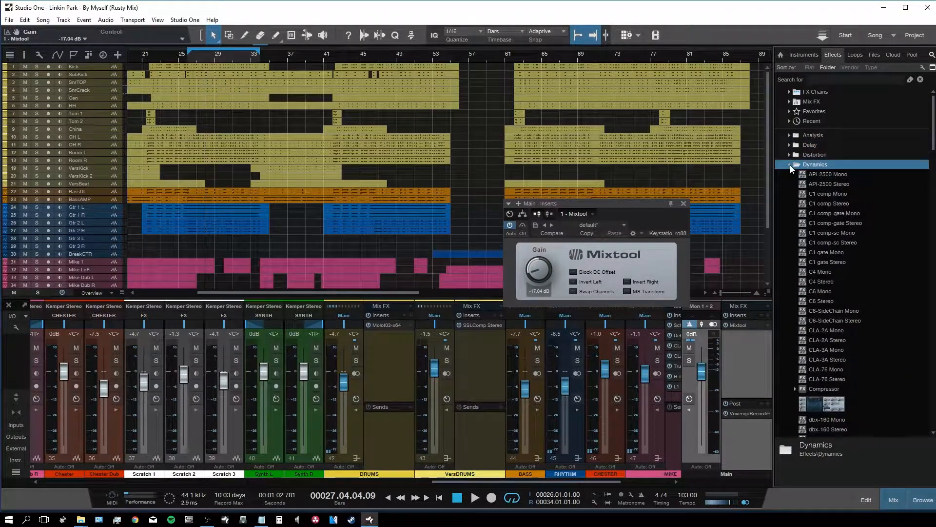
scroll(870, 308, "down", 5)
scroll(873, 314, "down", 4)
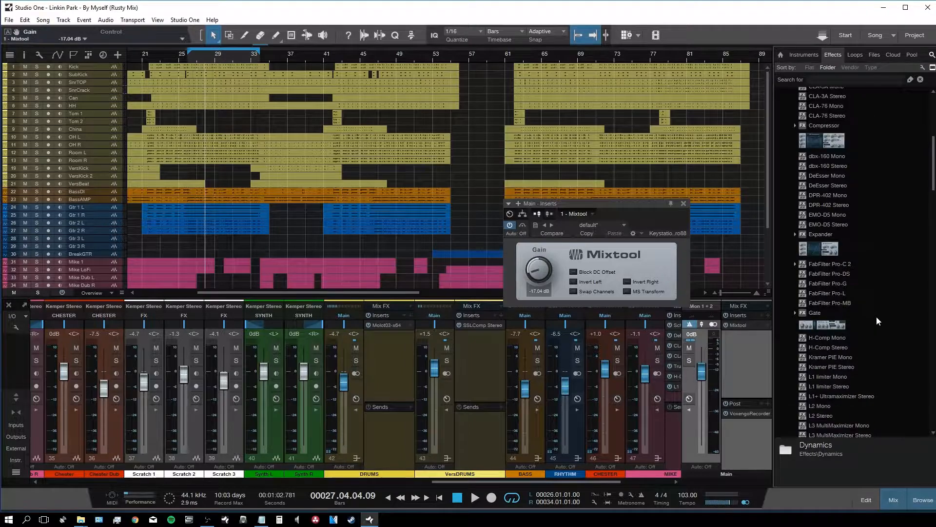
scroll(855, 303, "down", 6)
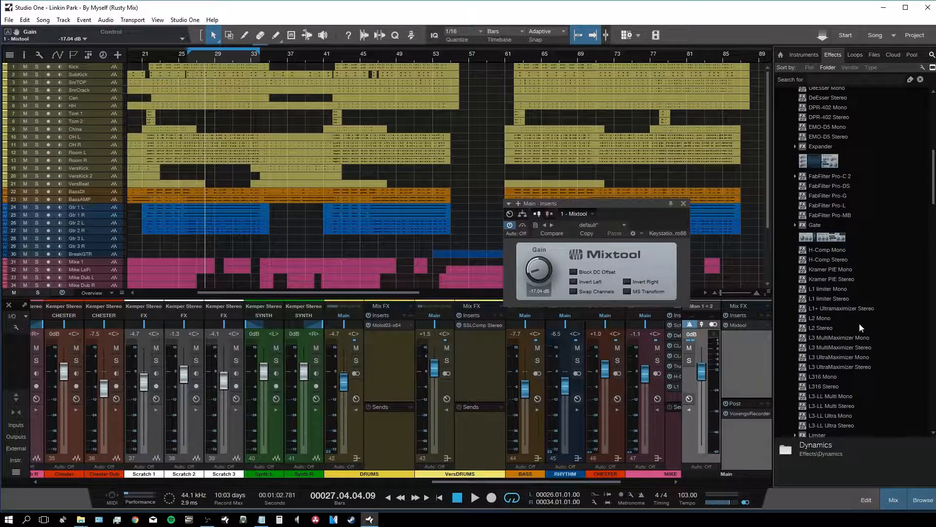
scroll(851, 334, "down", 2)
Step: Add LinMB Stereo to the Main bus inserts with the Rusty Buss preset
left_click_drag(834, 323, 738, 351)
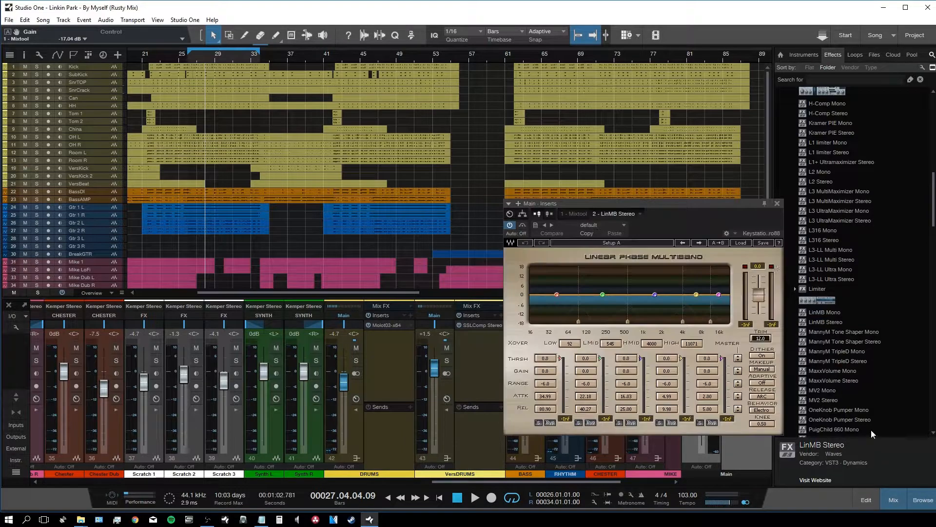
left_click(742, 243)
left_click(753, 461)
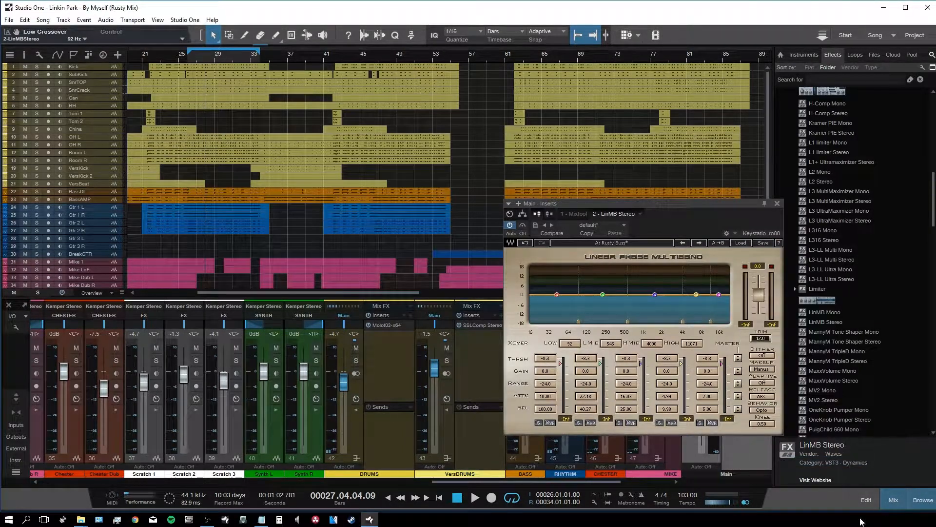
left_click(921, 503)
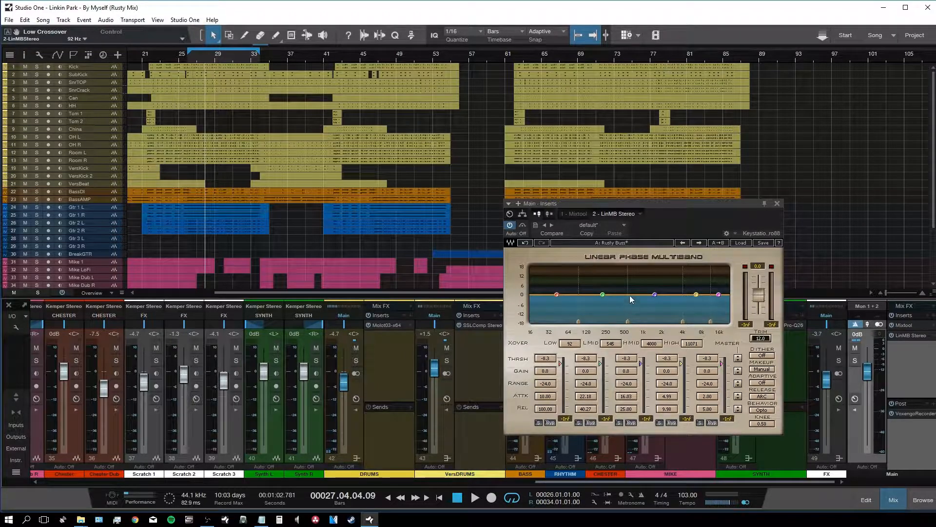
Step: Lower all LinMB band thresholds together to about -13.7 dB while listening
mouse_move(738, 357)
left_mouse_down()
mouse_move(737, 385)
mouse_move(738, 344)
left_mouse_up()
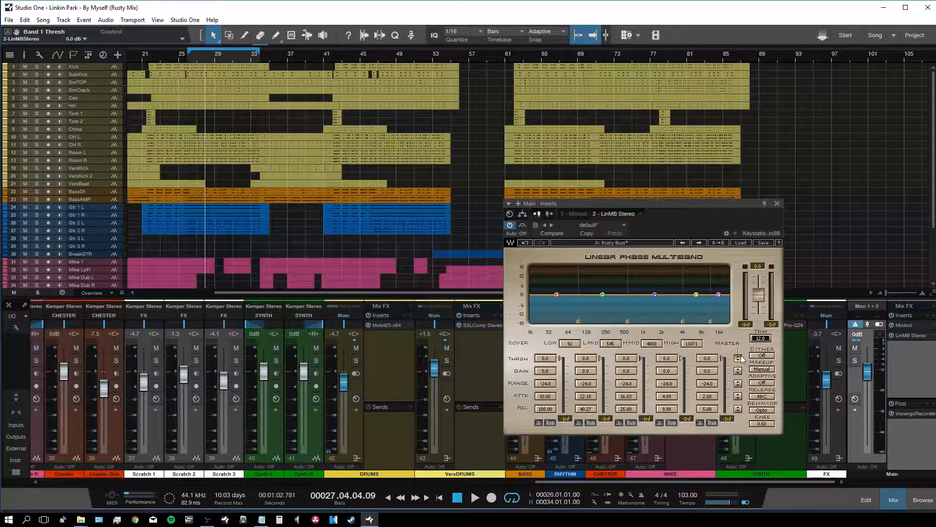
key("space")
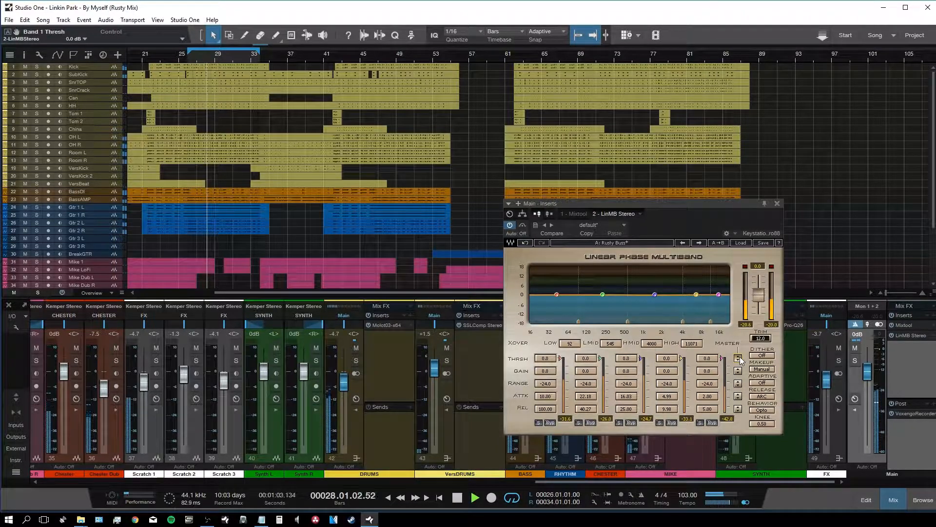
mouse_move(740, 358)
left_mouse_down()
mouse_move(740, 397)
mouse_move(741, 372)
left_mouse_up()
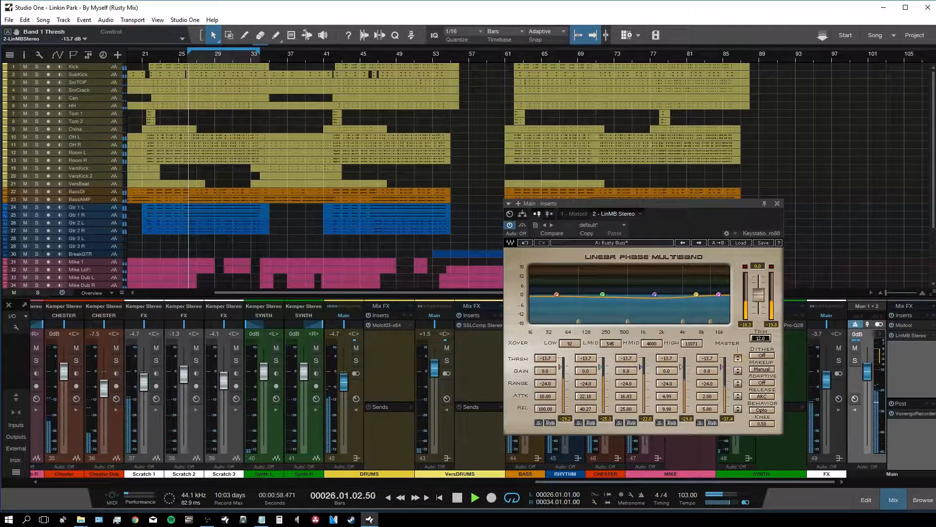
left_click(777, 204)
key("space")
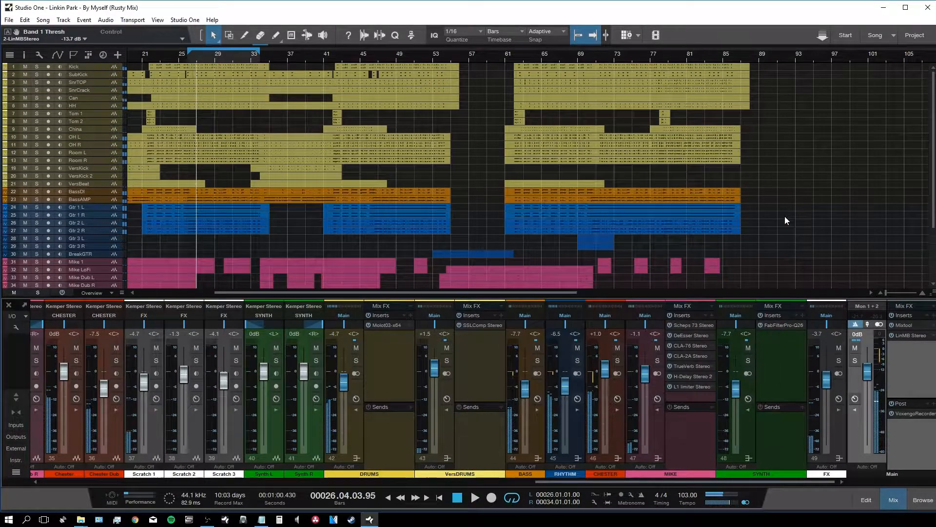
Step: Add C4 Stereo to the Main bus with the Multi Opto Mastering preset
key("F5")
scroll(852, 199, "up", 15)
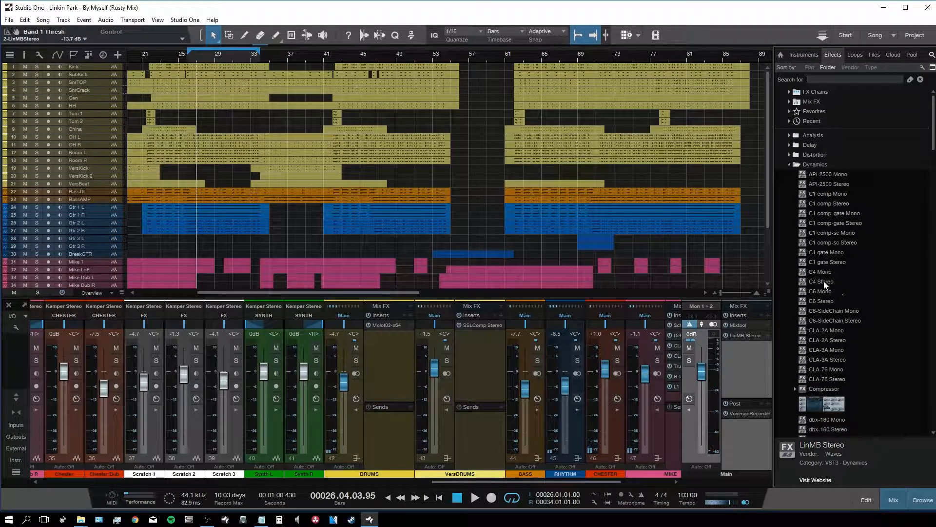
left_click_drag(820, 279, 747, 360)
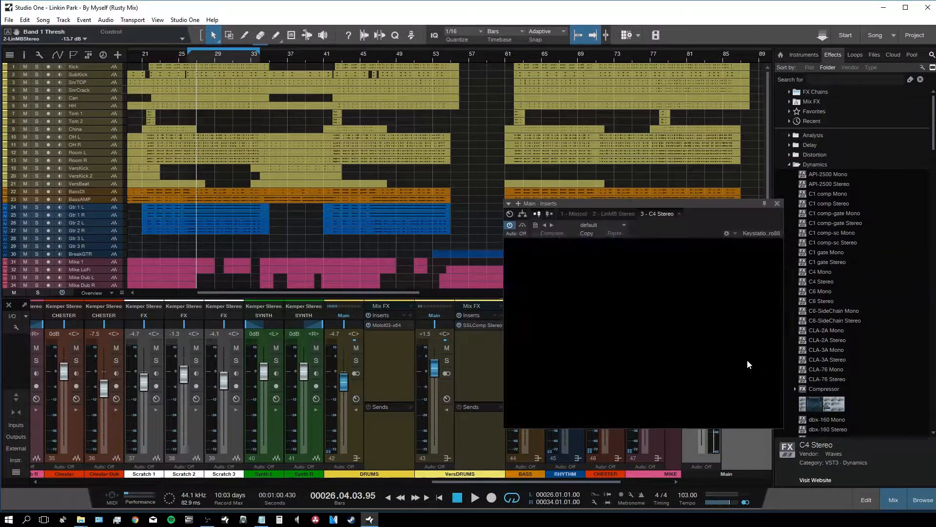
key("F5")
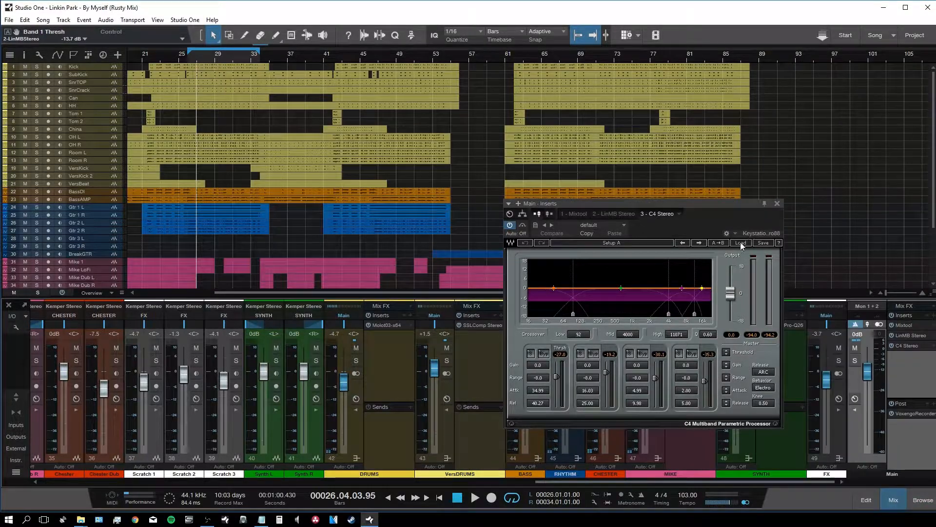
left_click(740, 243)
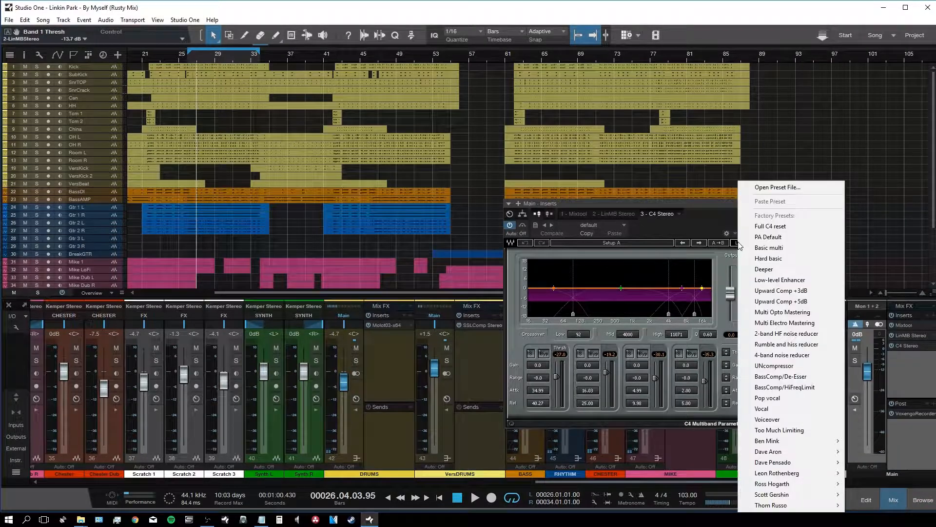
left_click(797, 312)
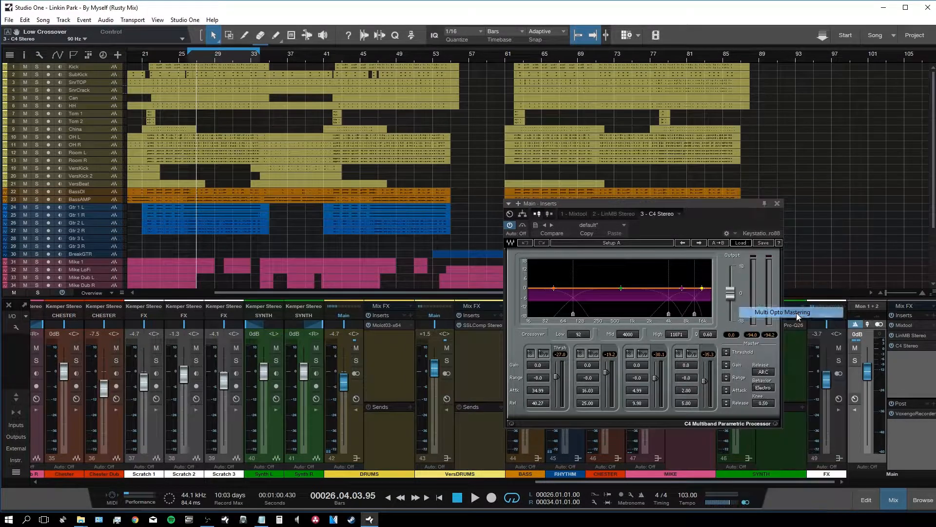
Step: Bypass C4 bands 1 and 4 and pull all band thresholds down
left_click(544, 353)
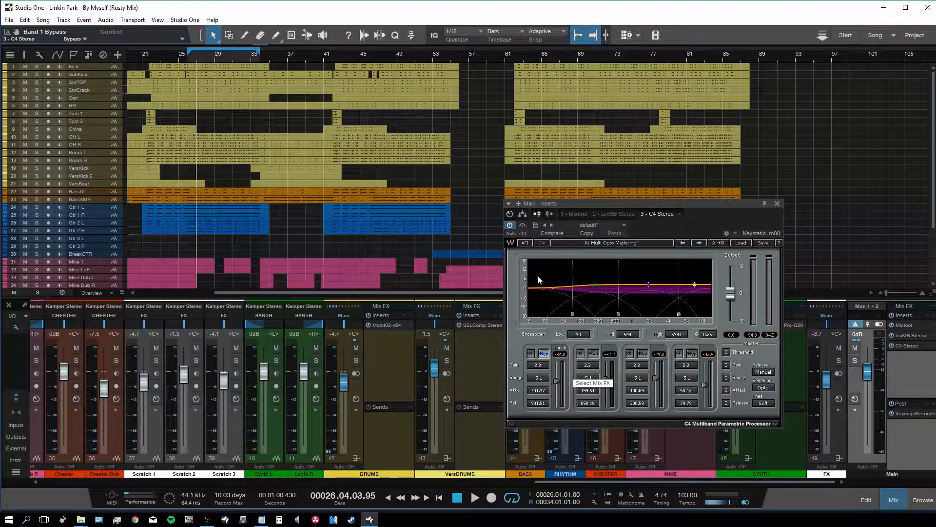
left_click(692, 354)
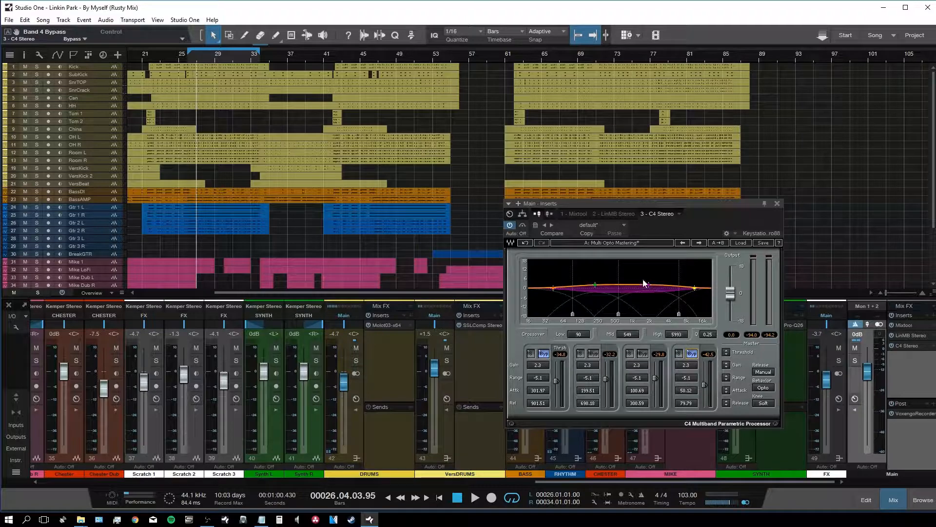
left_click_drag(618, 203, 581, 190)
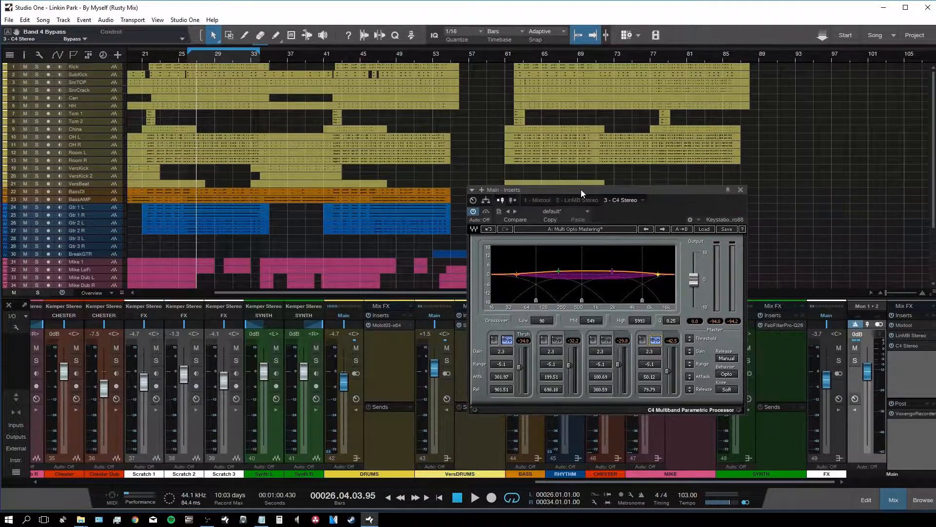
left_click_drag(690, 339, 692, 360)
key("space")
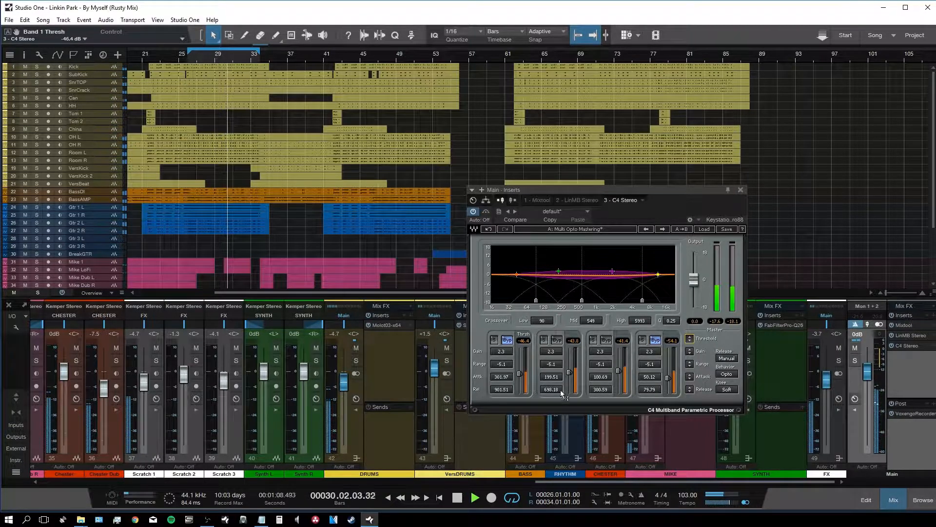
left_click(740, 190)
Step: Find Ozone 8 with an 'ozone' search and add it to the Main bus inserts
key("F5")
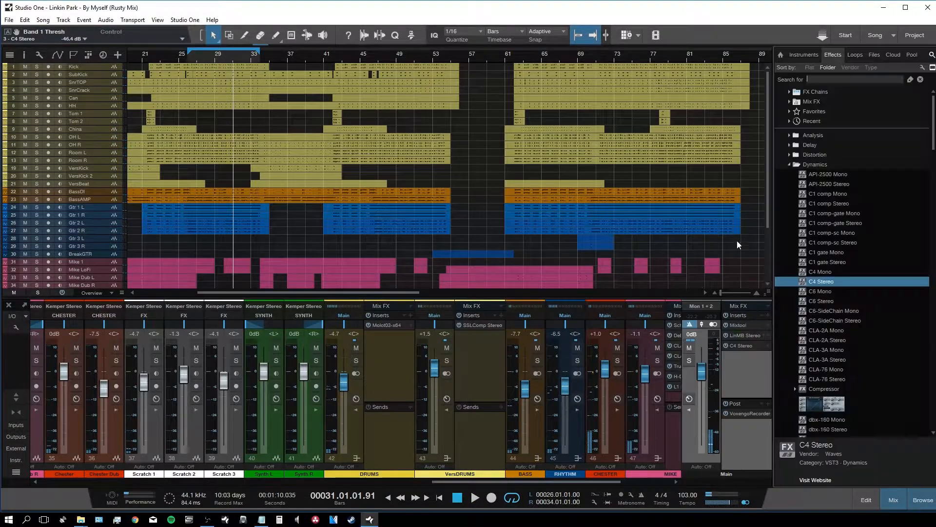
left_click(829, 78)
type("ozone")
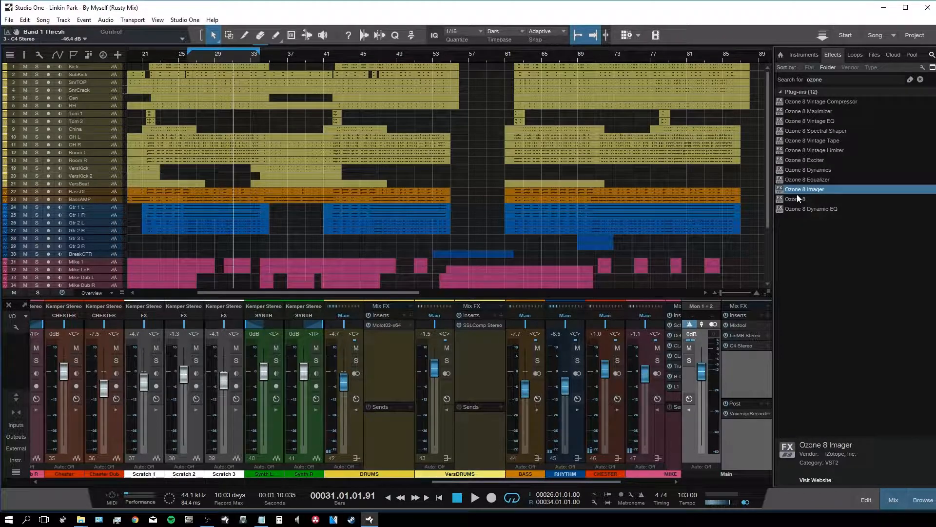
left_click_drag(797, 198, 756, 347)
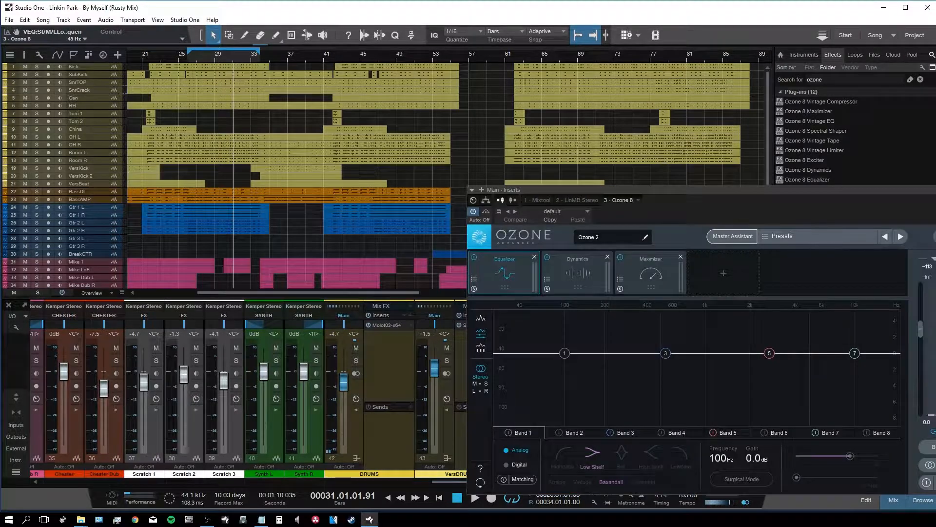
left_click(935, 189)
Step: Search 'c4' and insert a fresh C4 Stereo ahead of Ozone 8
left_click(839, 77)
type("c4")
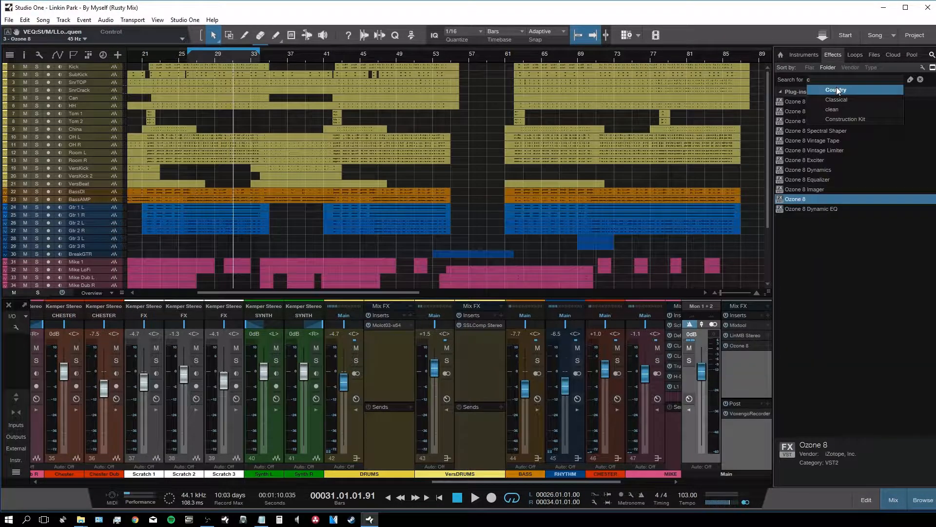
left_click_drag(802, 112, 735, 339)
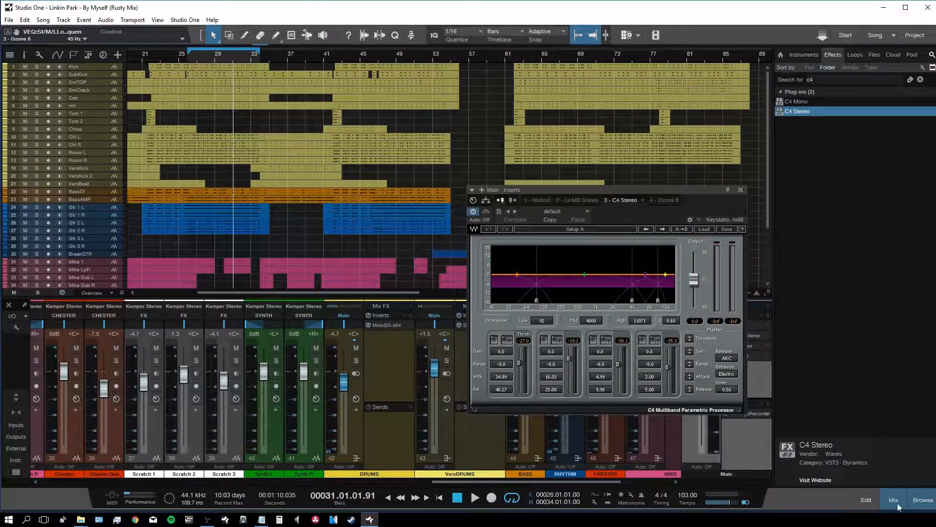
Step: Load Multi Opto Mastering on the new C4, bypass bands 1 and 4, lower thresholds ~6 dB
left_click(912, 498)
left_click(704, 229)
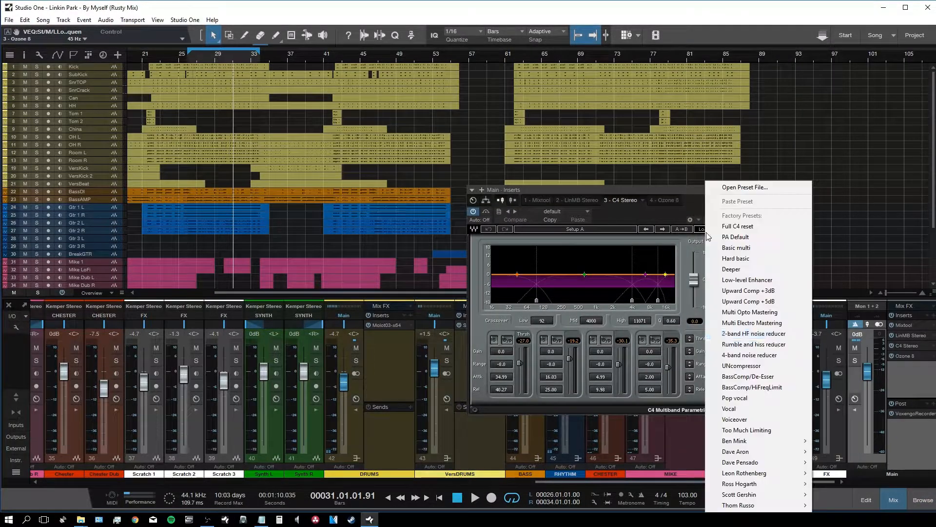
left_click(776, 312)
left_click(508, 340)
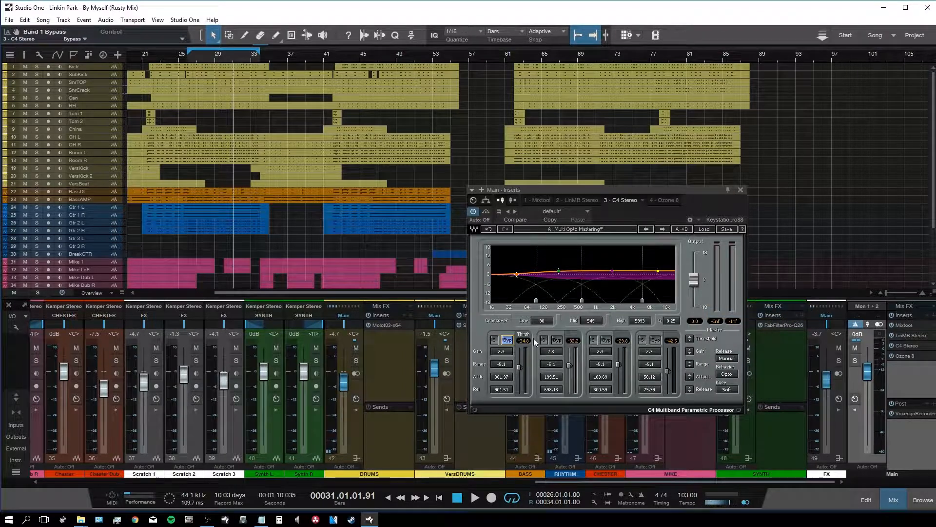
left_click(656, 340)
key("space")
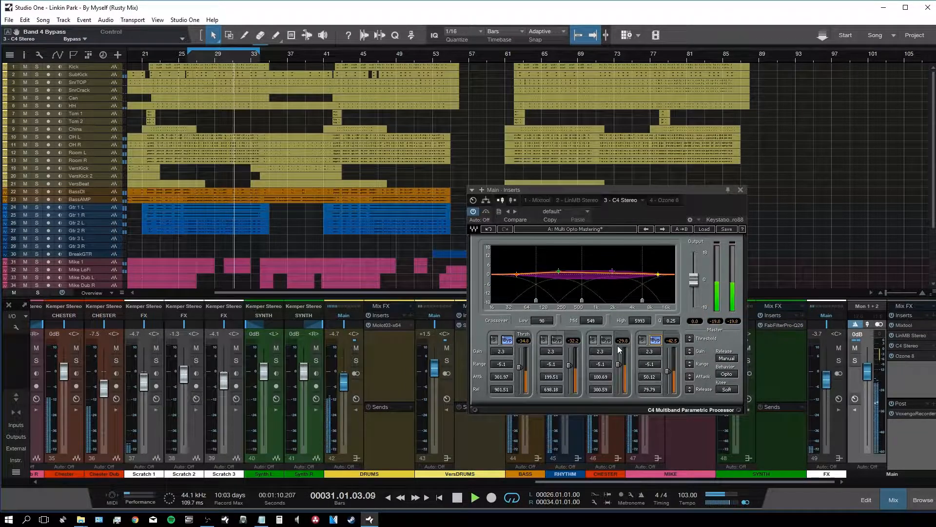
left_click_drag(690, 338, 689, 360)
Step: Close the C4, move the Ozone 8 window fully into view, and return to bar 27
left_click(740, 190)
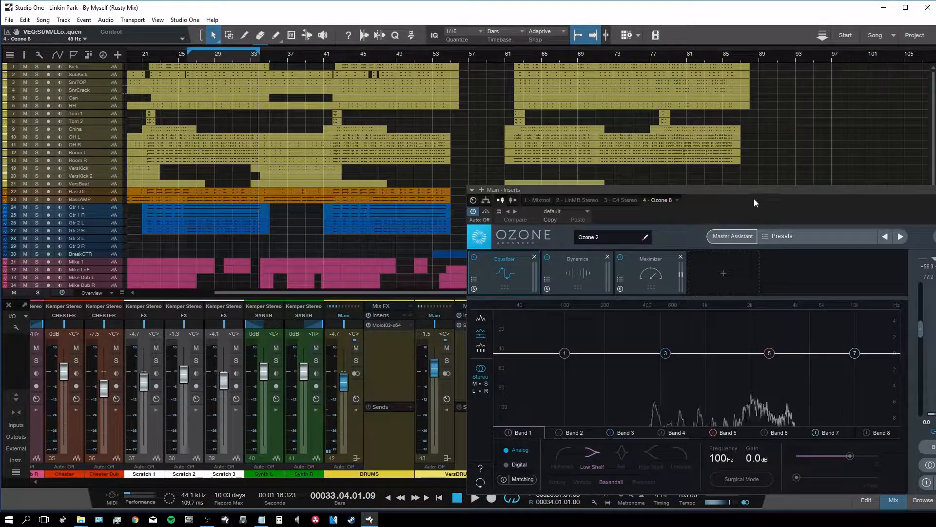
left_click_drag(753, 195, 648, 140)
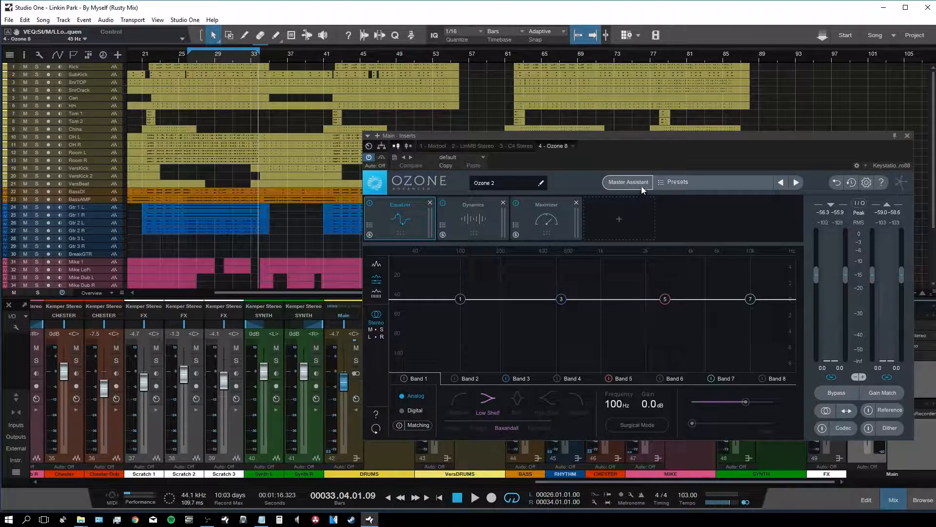
left_click(201, 53)
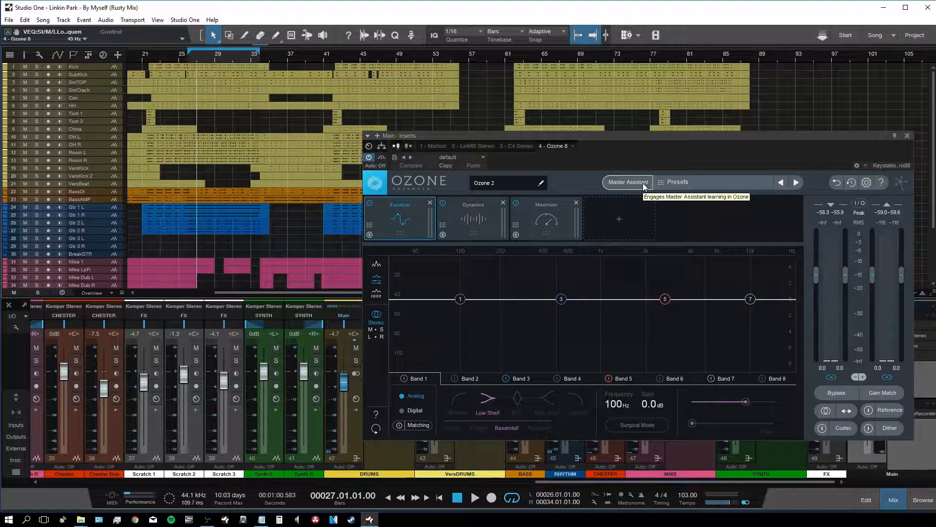
Step: Run Ozone 8's Master Assistant with a CD target during playback and accept its chain
key("space")
left_click(644, 184)
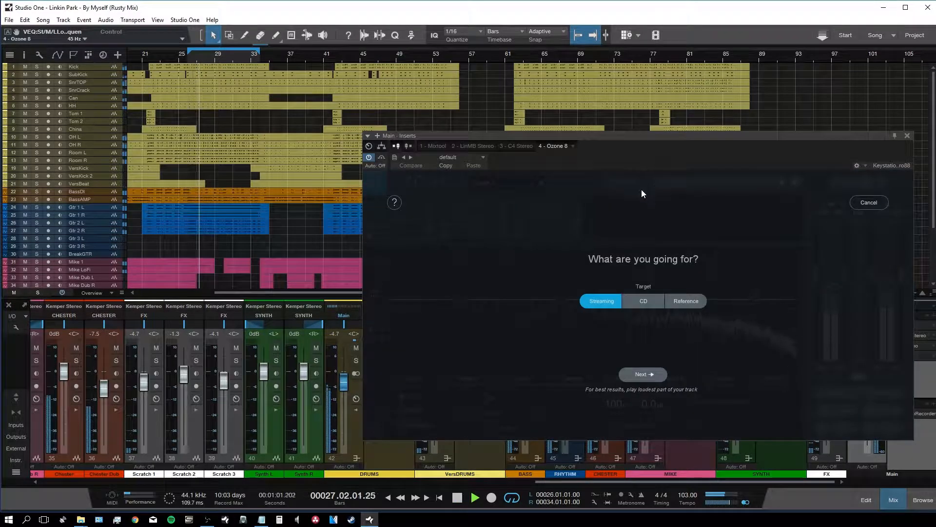
left_click(647, 303)
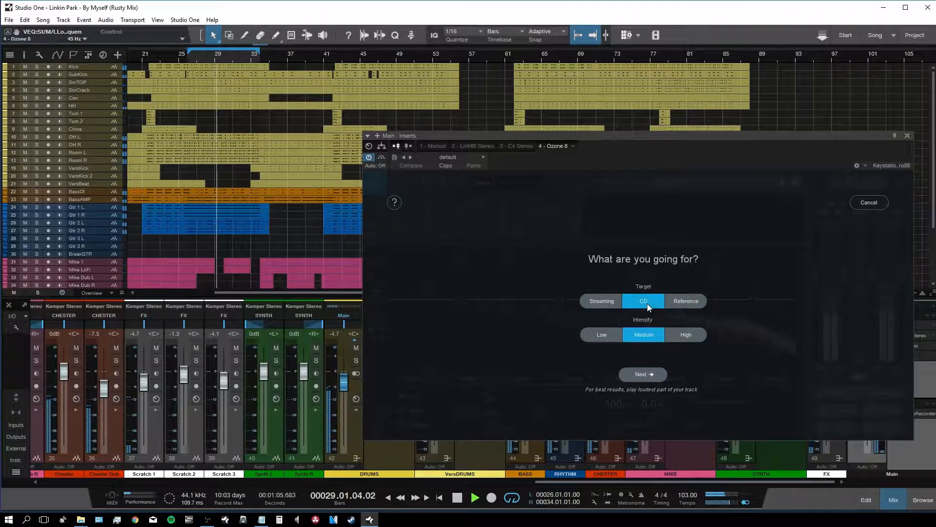
left_click(647, 380)
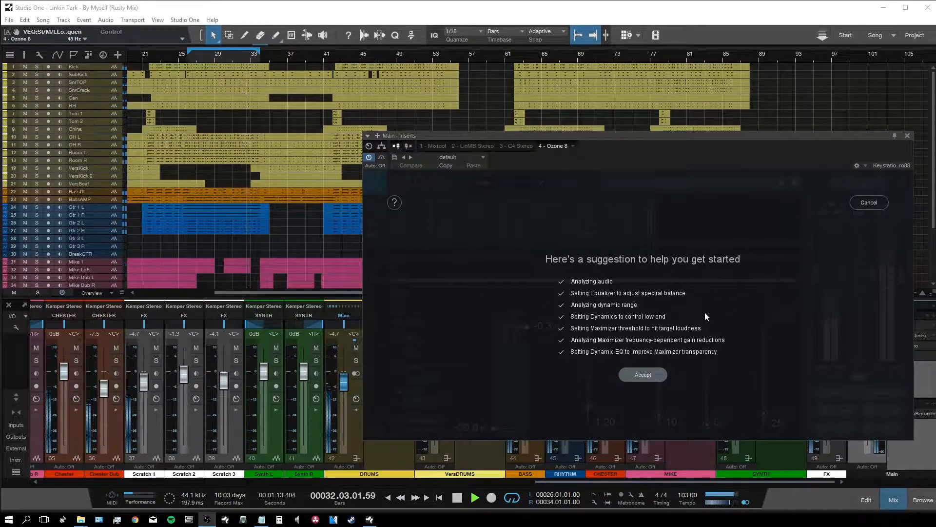
left_click(645, 376)
key("space")
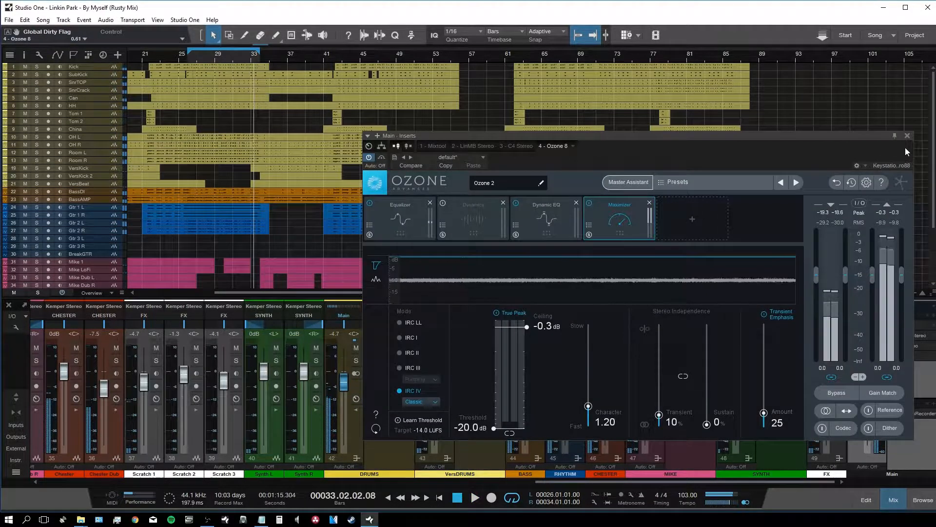
Step: Close Ozone 8 and add FabFilter Pro-Q 2 to the Main bus post-fader slots
left_click(907, 135)
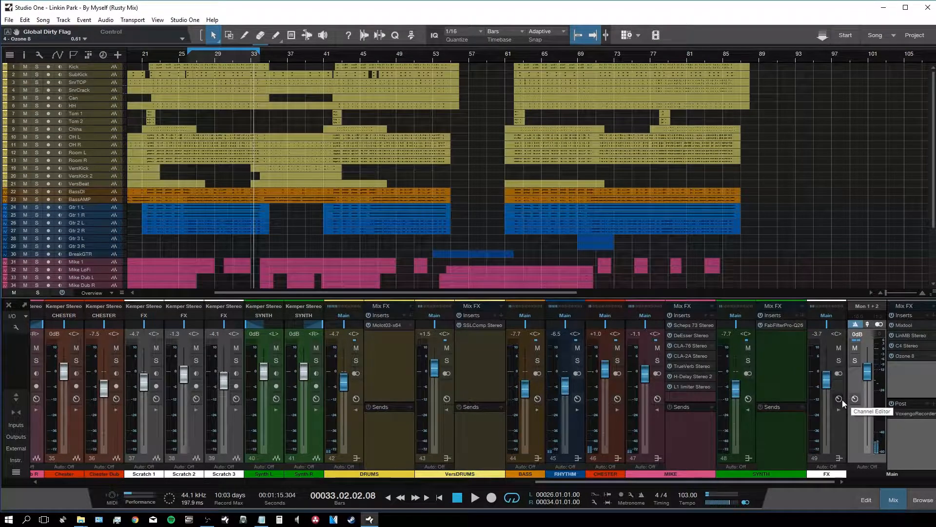
key("F5")
type("eq")
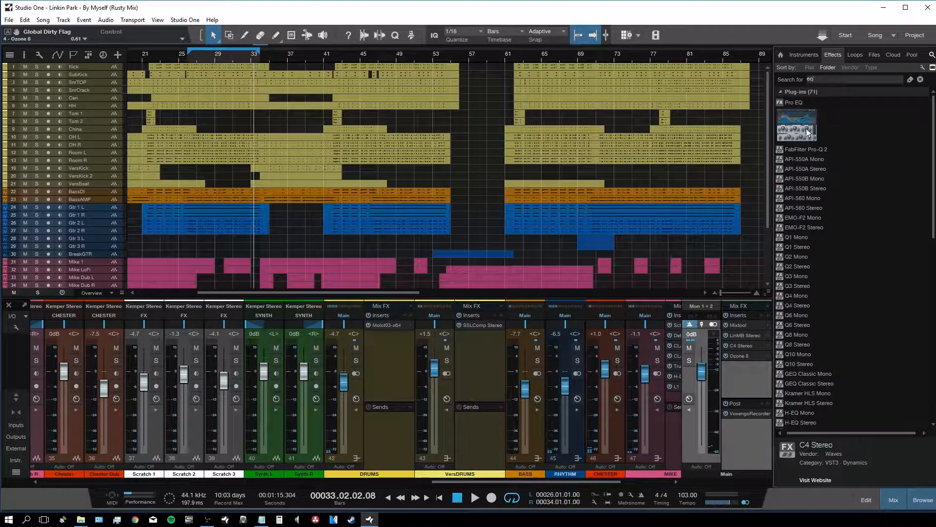
left_click_drag(804, 149, 740, 416)
Step: Close the Pro-Q 2 window and effects browser, then reopen Ozone 8 on Main
left_click(770, 136)
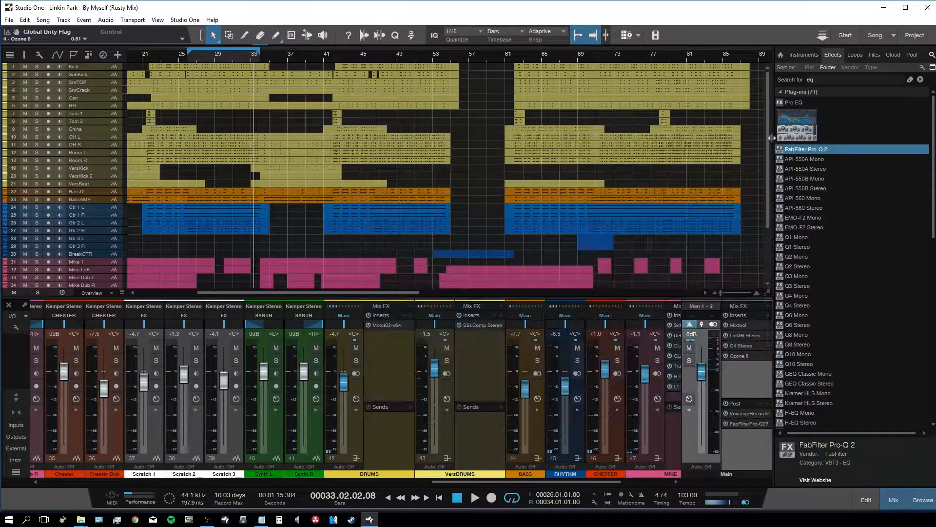
key("F5")
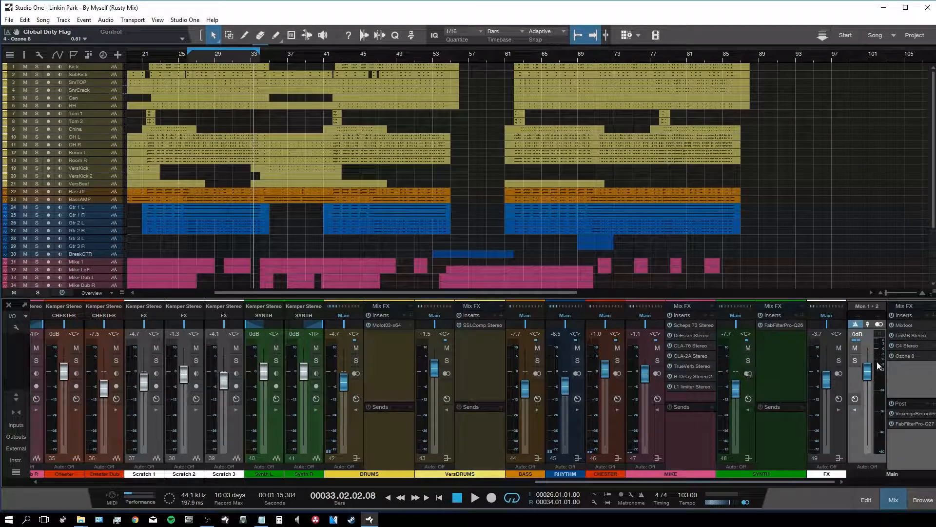
left_click(905, 358)
Step: Inspect Ozone's Equalizer bands 1 and 8, then bring up the Dynamic EQ band settings
left_click(401, 216)
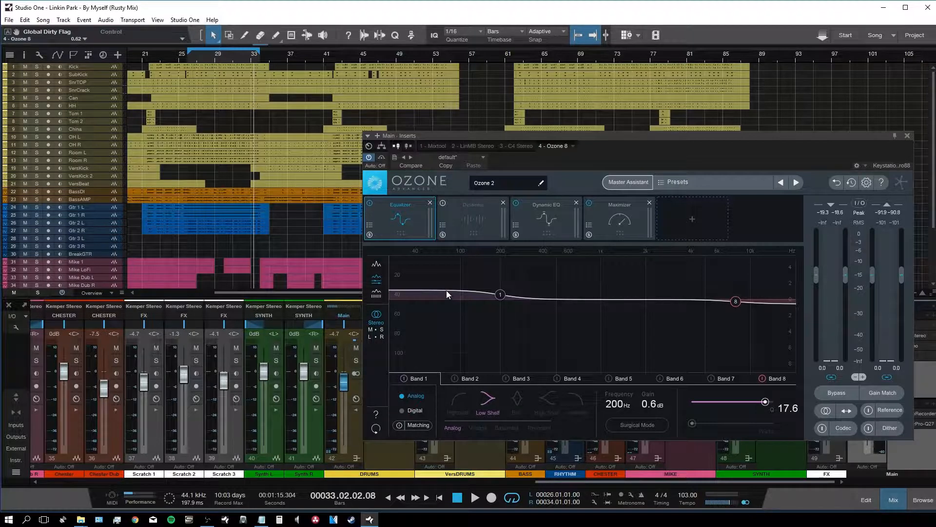
left_click(501, 295)
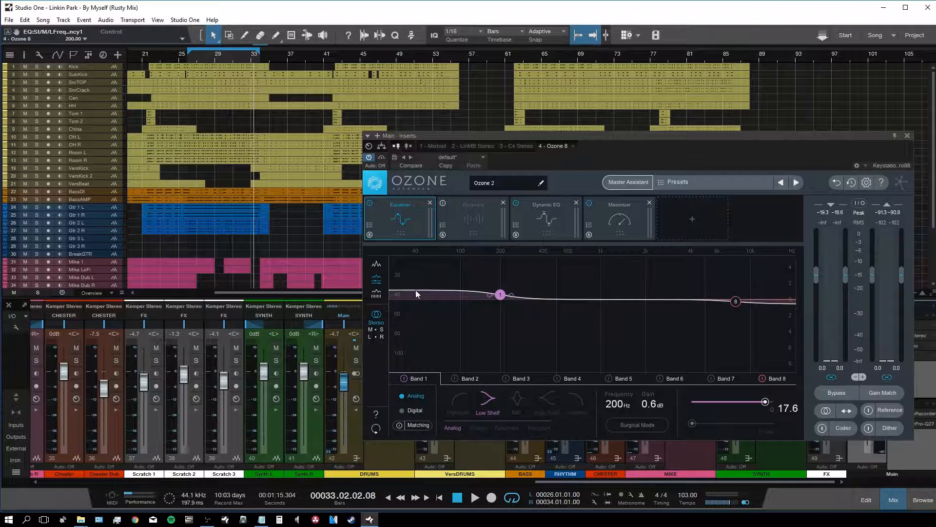
left_click(736, 300)
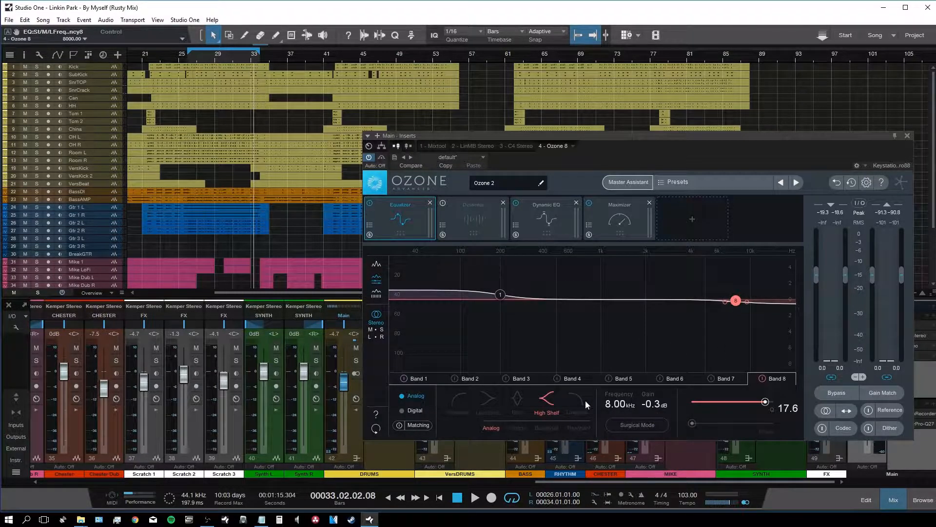
left_click(500, 295)
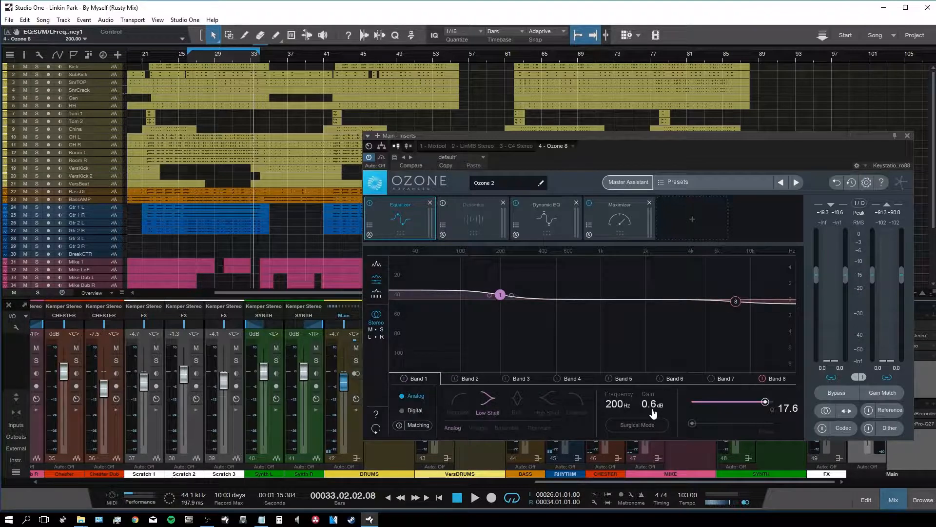
left_click(535, 218)
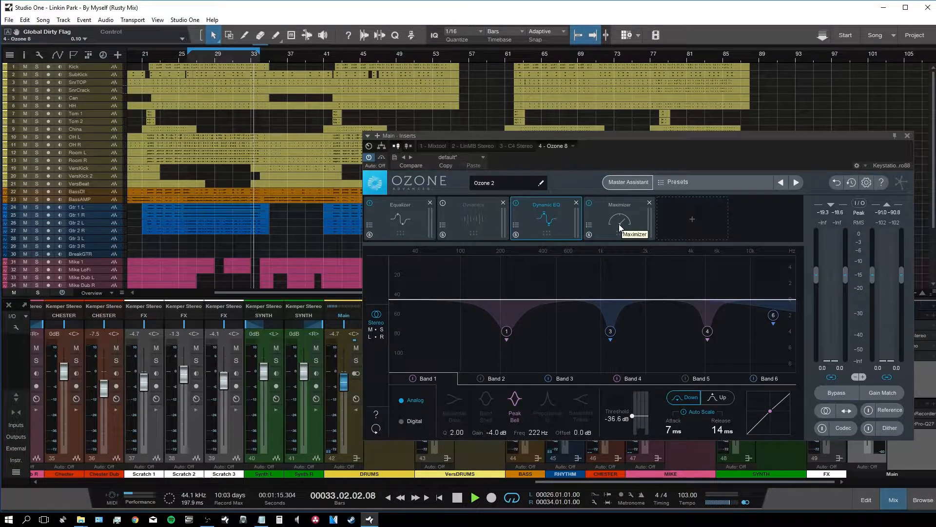
Step: Audition the mix with Dynamic EQ band 1 at 222 Hz selected, then show the Maximizer
key("space")
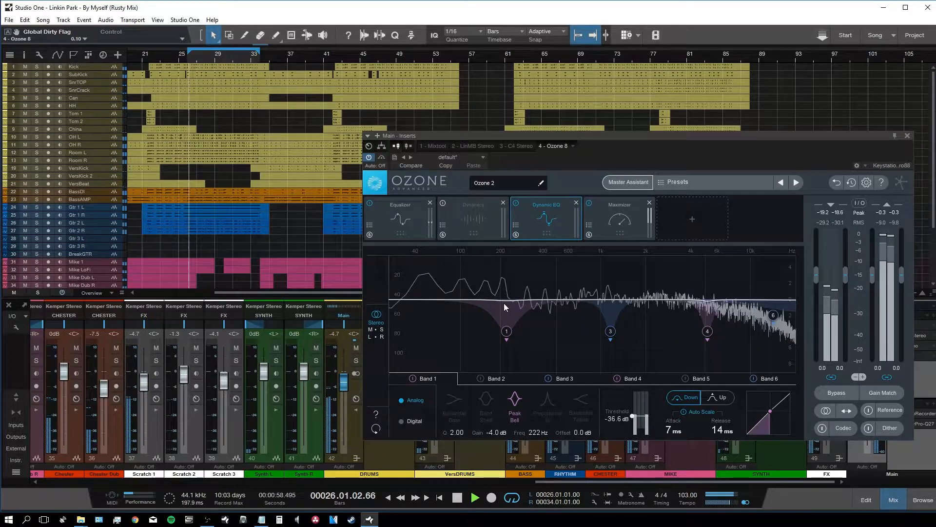
key("space")
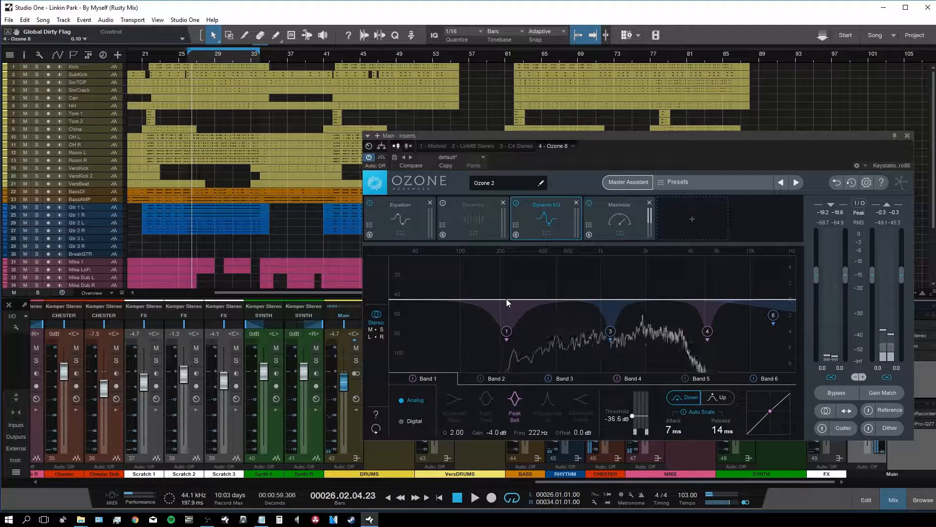
left_click(506, 332)
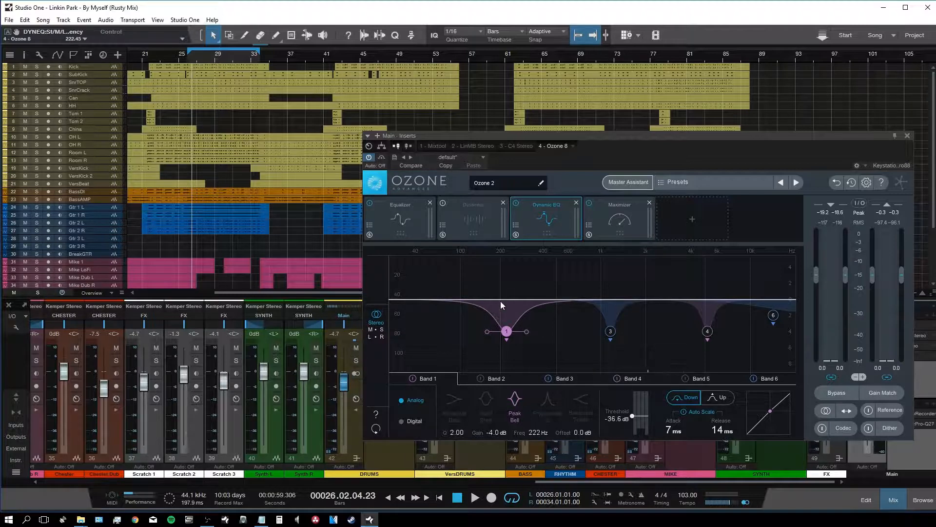
key("space")
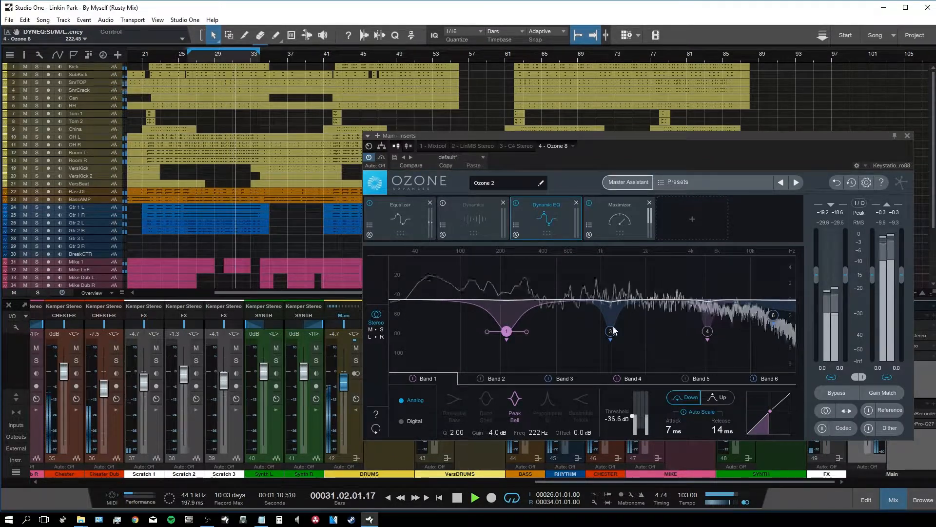
key("space")
left_click(609, 223)
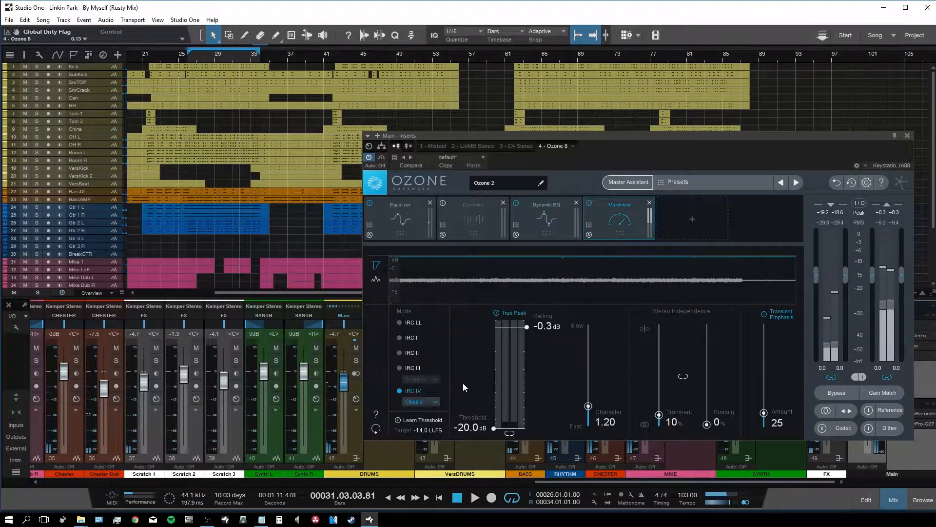
Step: During playback, set Ozone's input gain to +2.4 dB and Maximizer threshold near -17.1 dB, then close Ozone
key("space")
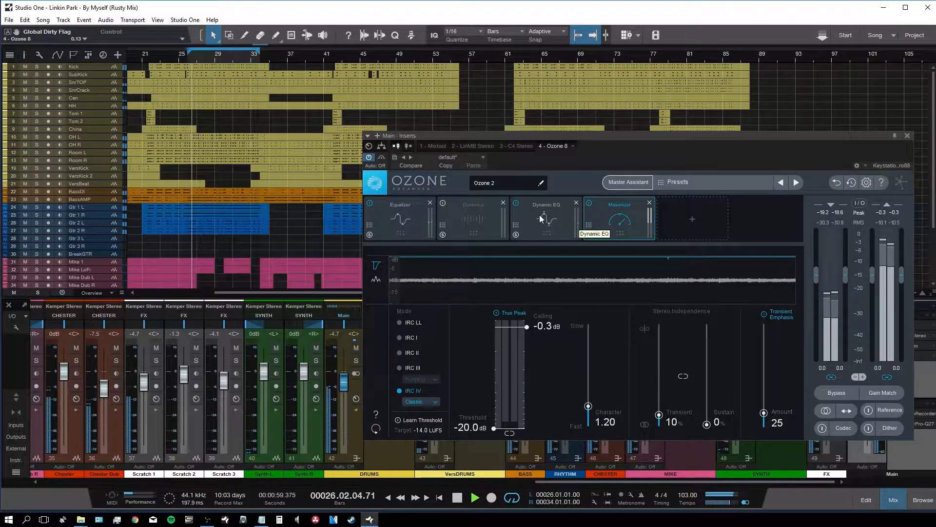
left_click_drag(842, 279, 854, 248)
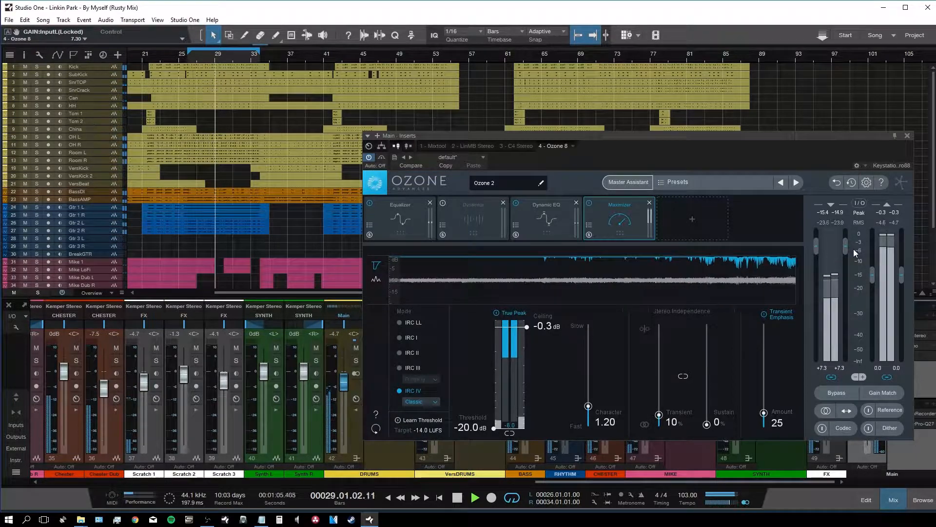
left_click_drag(495, 431, 497, 419)
key("space")
left_click(907, 135)
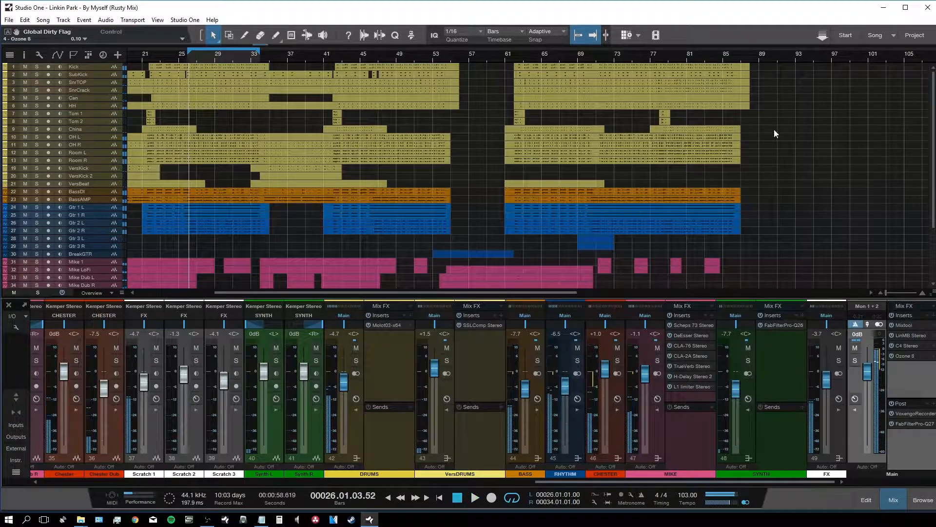
Step: Return to the song start, then play a few beats from bar 20
key("comma")
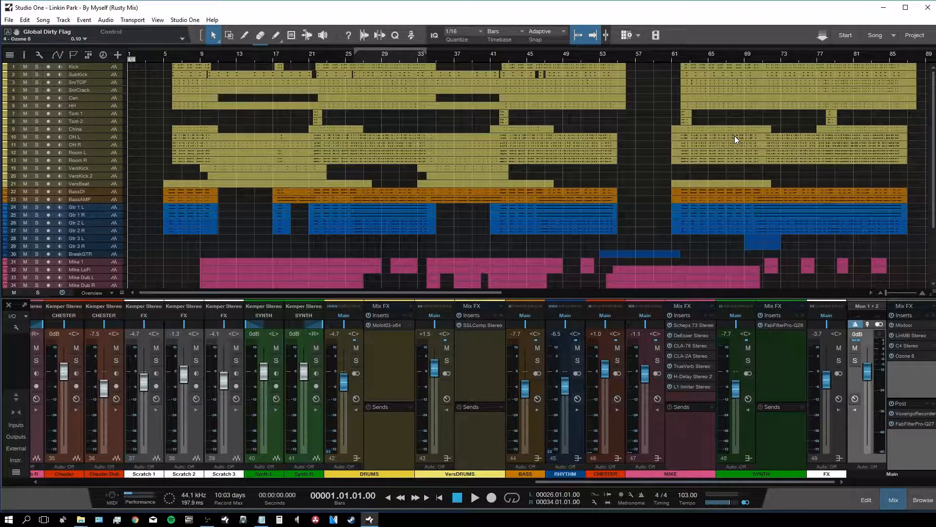
left_click(299, 54)
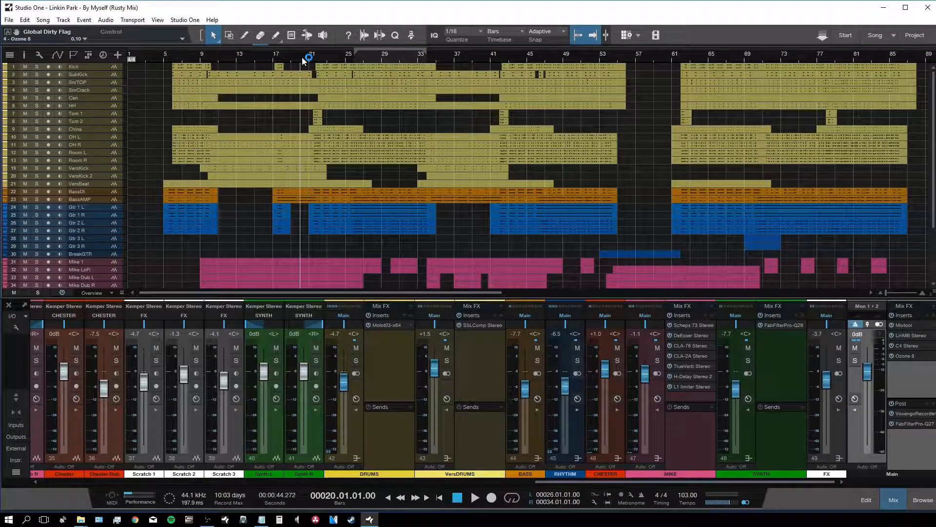
key("space")
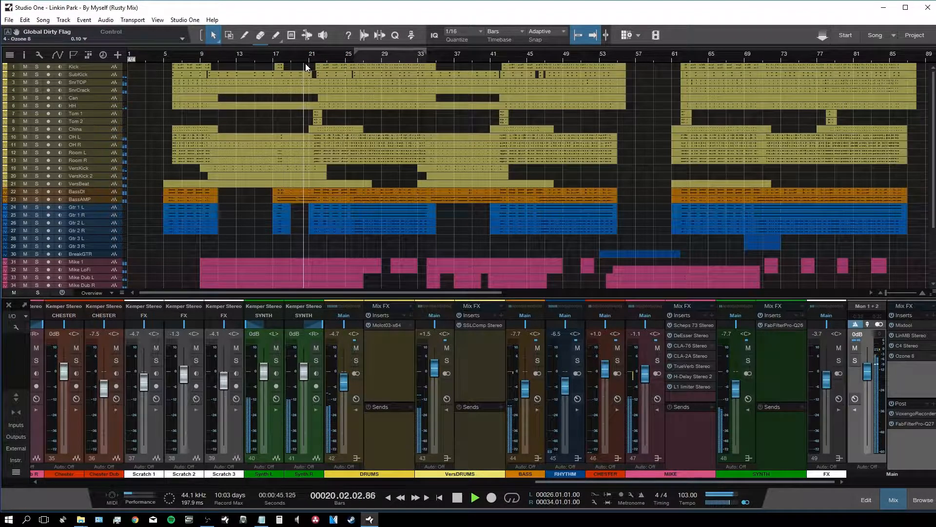
key("space")
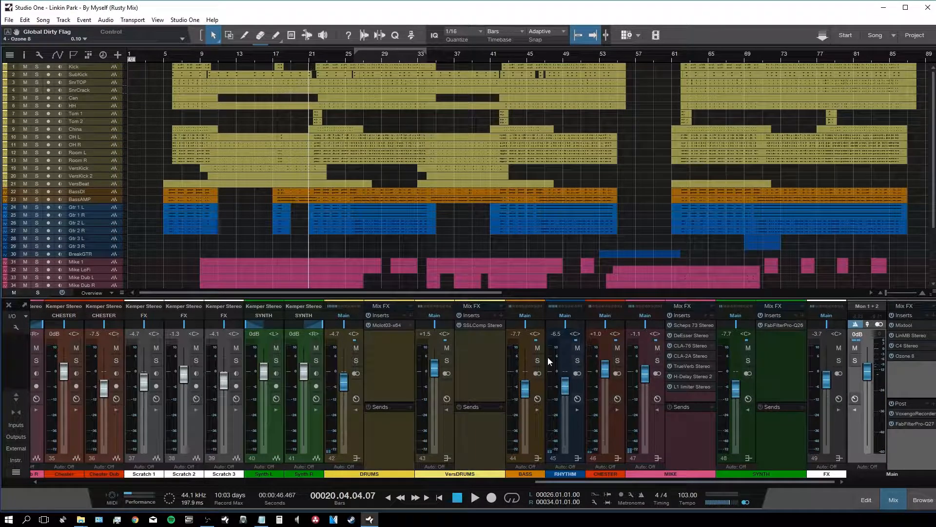
Step: Collapse the MIKE, VersDRUMS, DRUMS and SYNTH panels, scroll to the drums, and place the playhead at bar 5
double_click(657, 440)
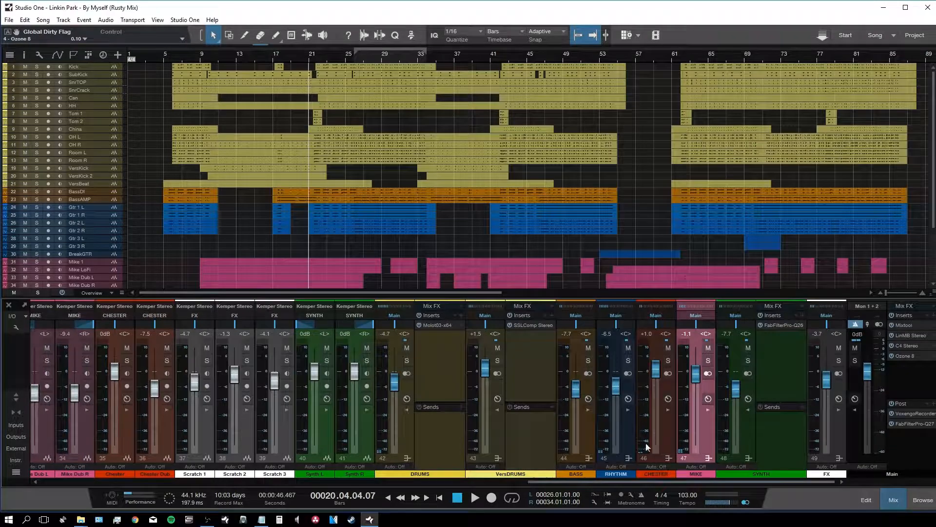
double_click(500, 438)
double_click(492, 440)
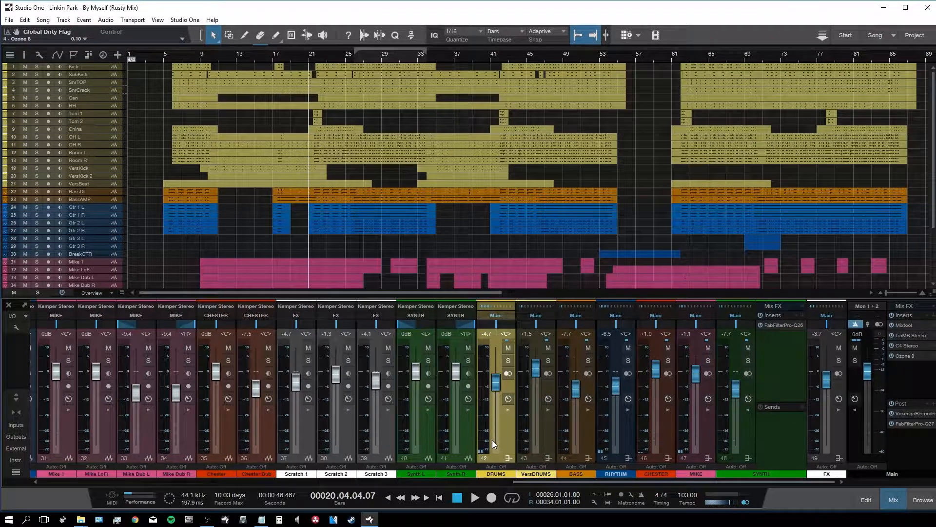
left_click(768, 452)
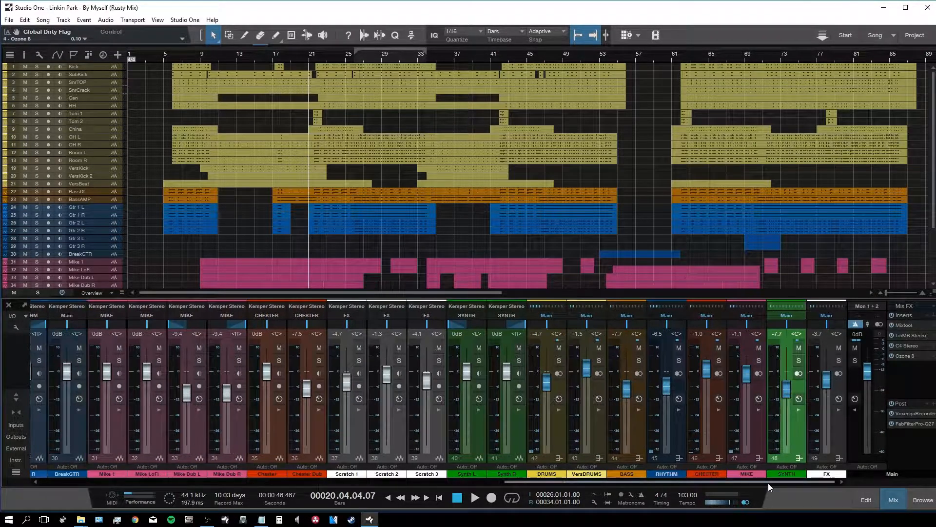
left_click_drag(803, 479, 273, 487)
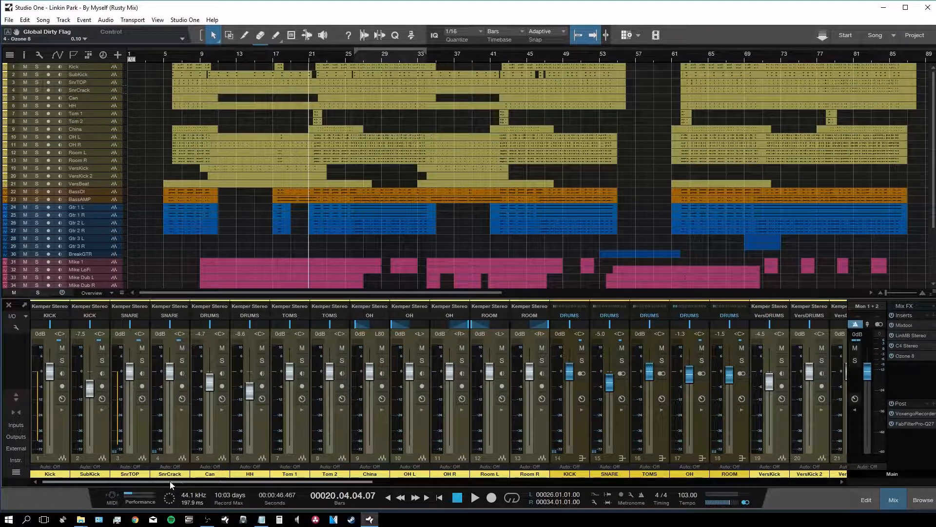
left_click(164, 57)
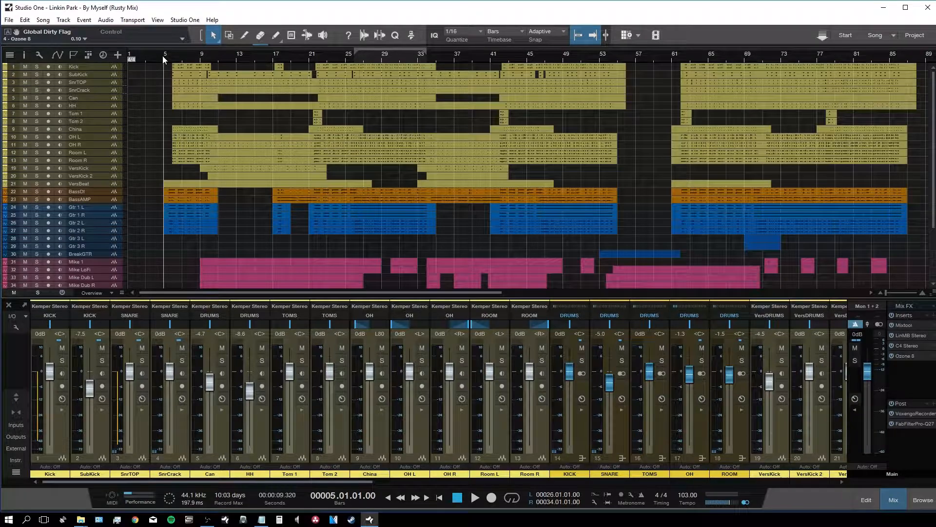
Step: Check the insert chains of the Kick, SubKick, SnrTOP, SnrCrack and Can channels
left_click(60, 434)
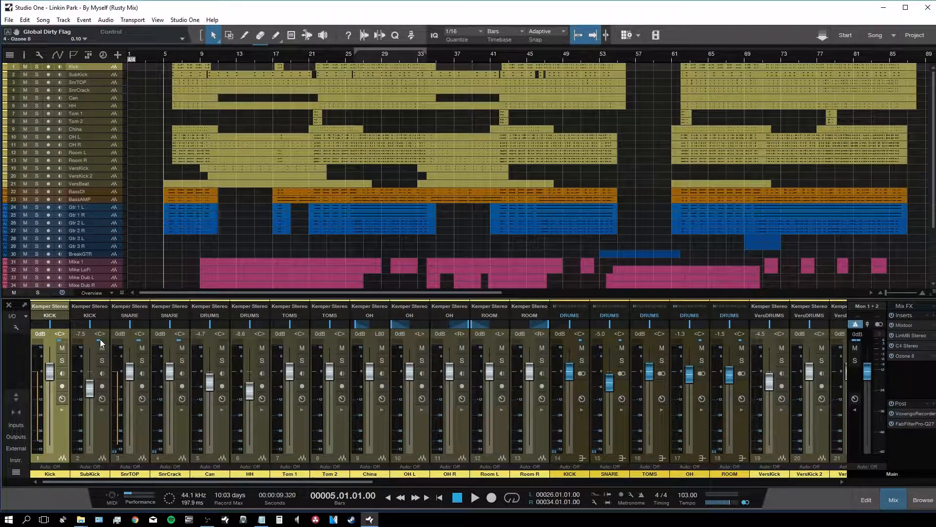
left_click(101, 439)
double_click(100, 438)
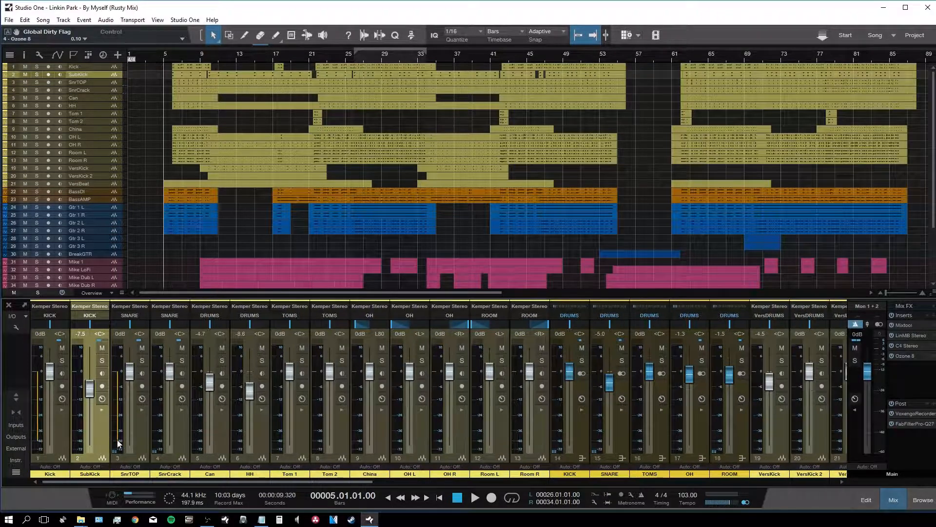
left_click(137, 437)
left_click(138, 437)
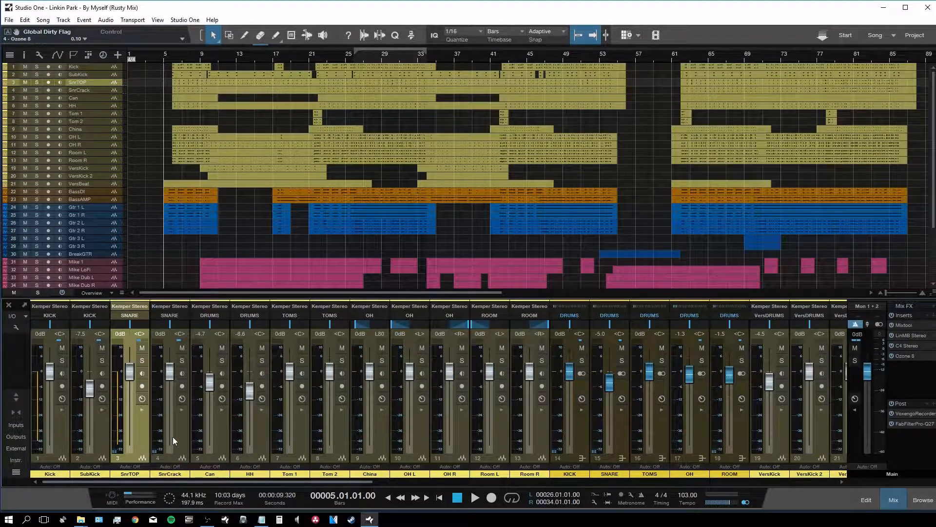
left_click(174, 437)
left_click(178, 437)
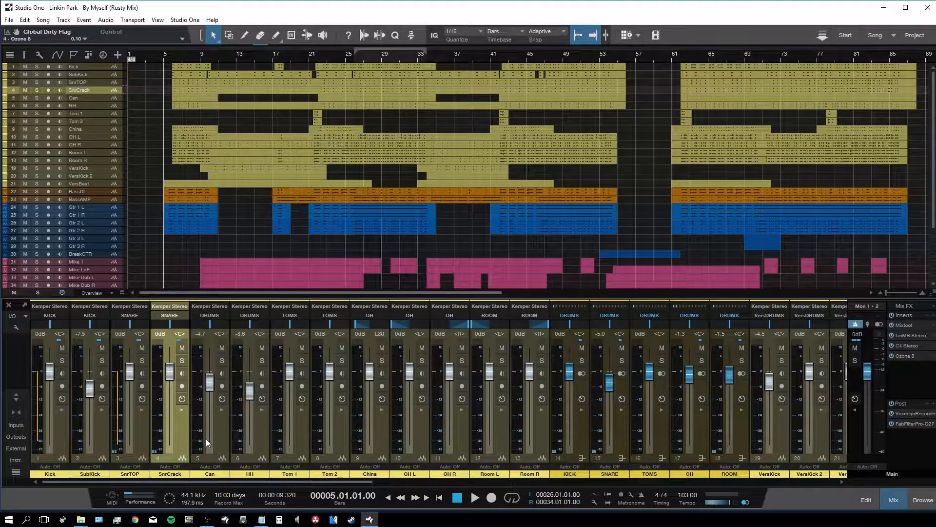
left_click(225, 436)
left_click(229, 434)
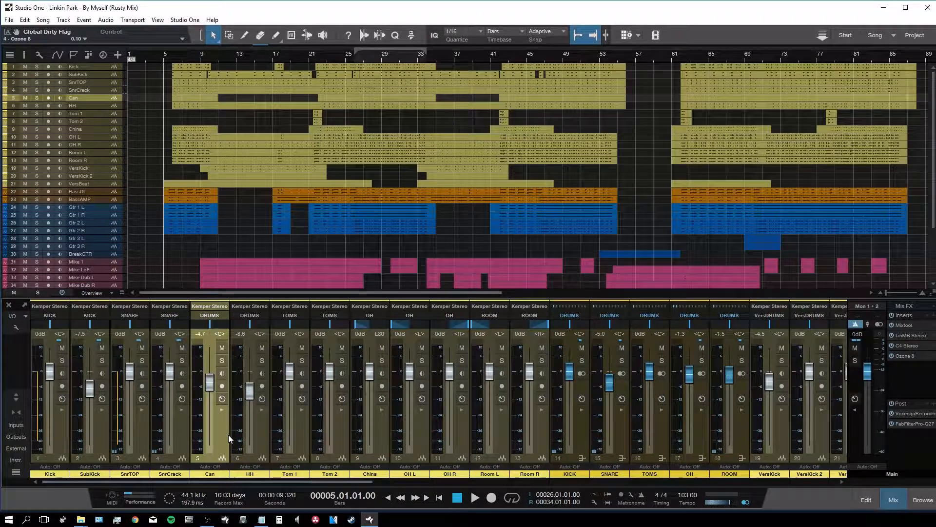
Step: Hide the mixer, zoom the arrangement around bar 5, and start playback
key("F3")
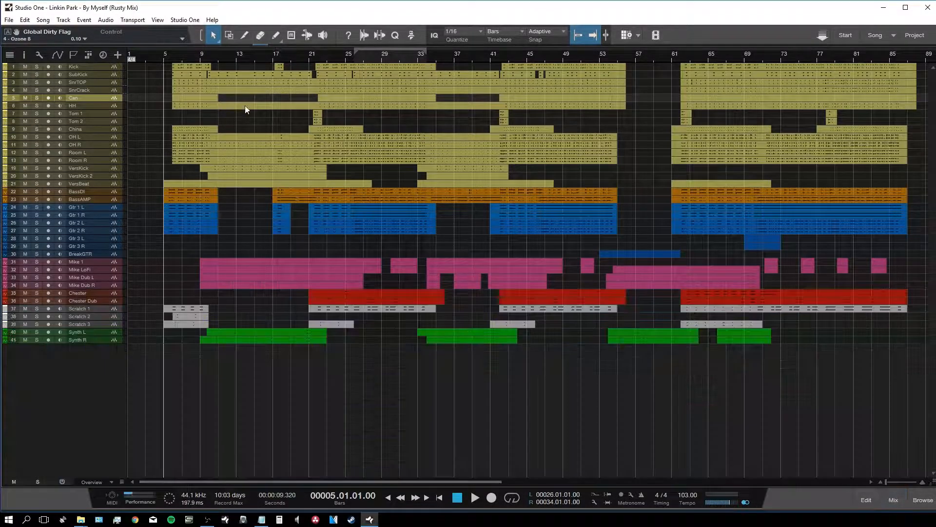
key("e")
key("e")
key("space")
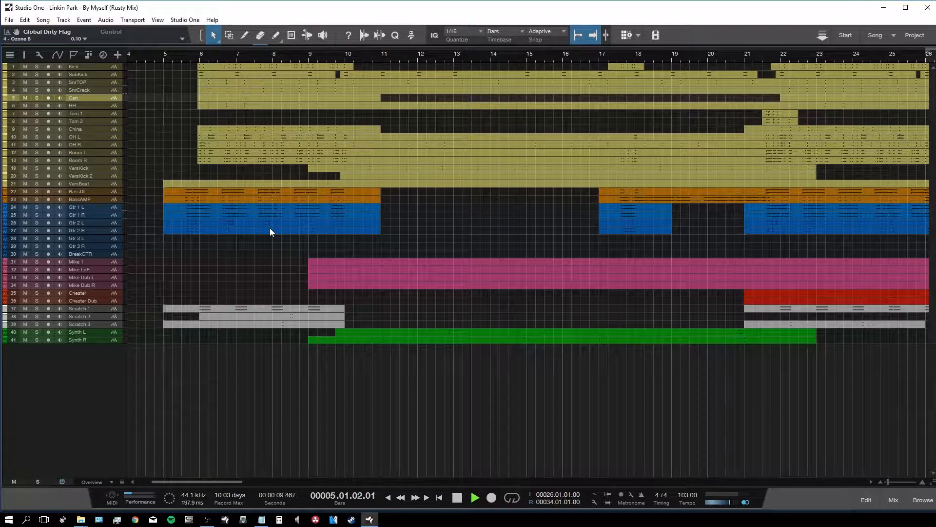
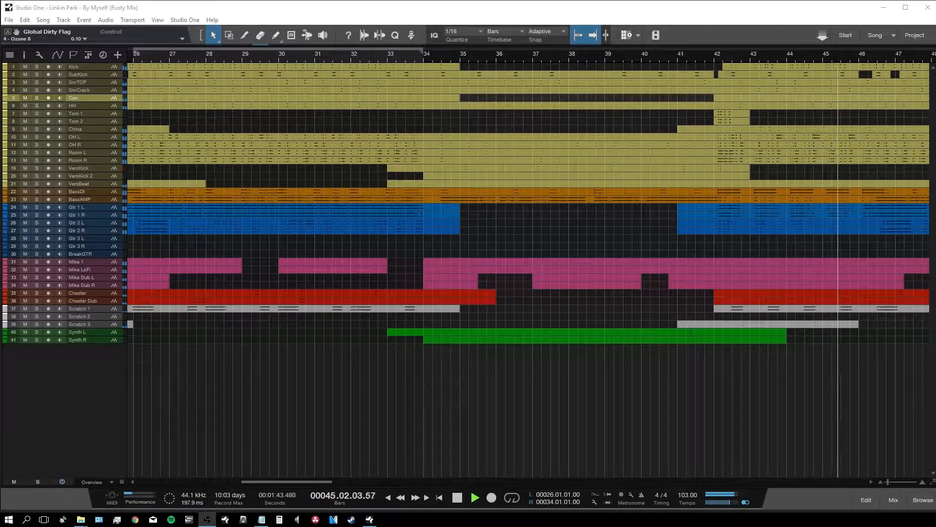
Step: Stop playback, zoom in around the playhead, and set the tracks to Normal height
key("space")
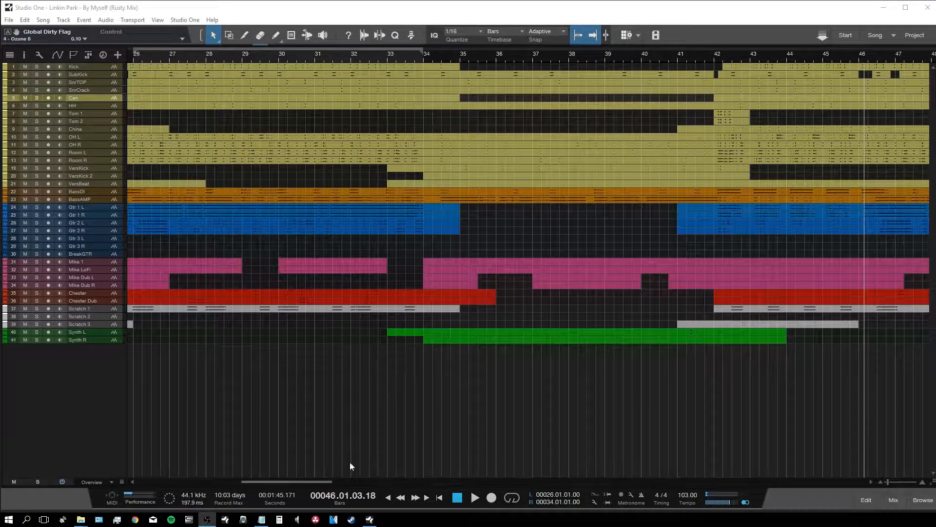
left_click_drag(320, 482, 326, 482)
key("e")
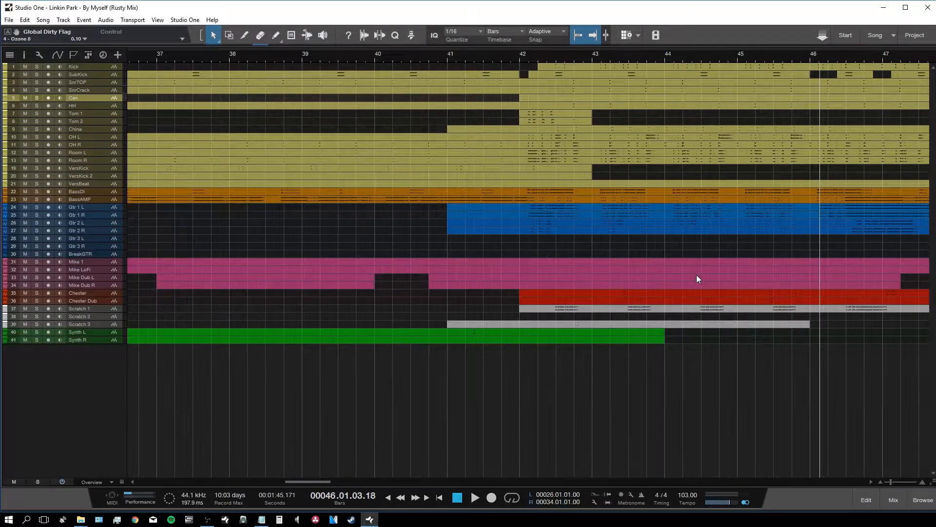
key("shift+w")
key("shift+w")
key("shift+e")
key("shift+e")
key("shift+e")
key("shift+e")
key("shift+e")
key("shift+e")
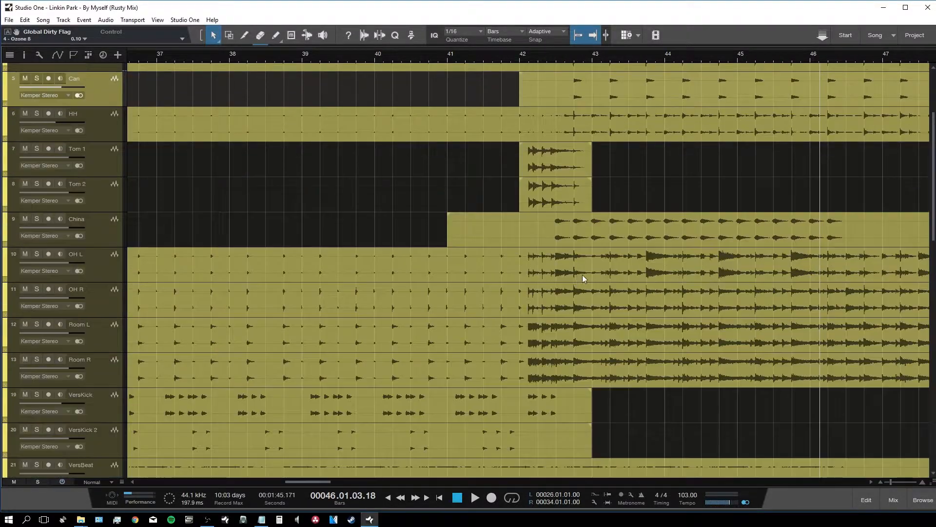
Step: Play from bar 34, zoomed in, and bring up the mixing console with F3
scroll(583, 274, "down", 15)
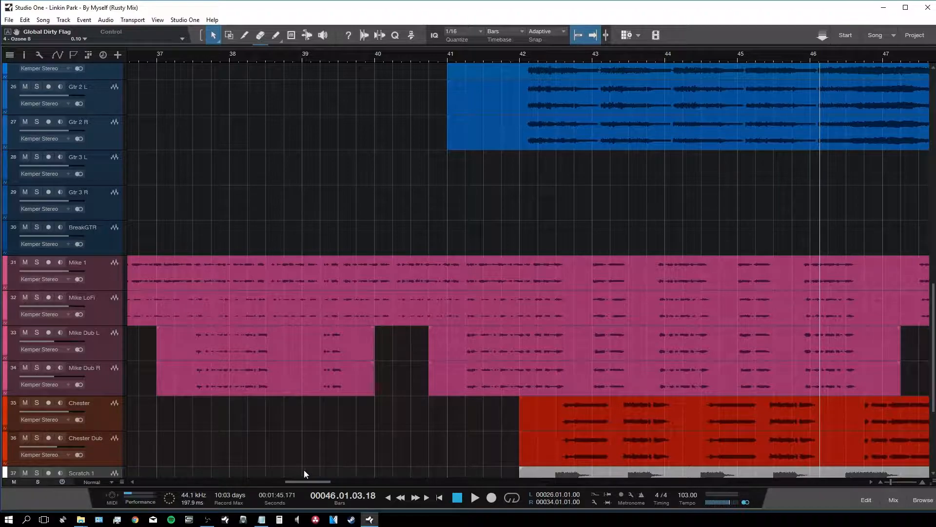
scroll(306, 481, "left", 6)
left_click_drag(298, 480, 279, 481)
key("space")
key("e")
key("e")
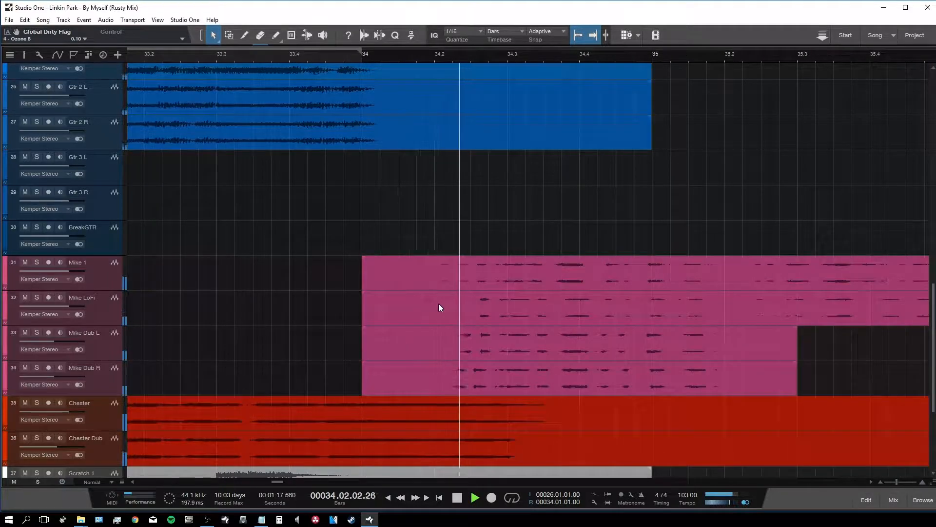
key("F3")
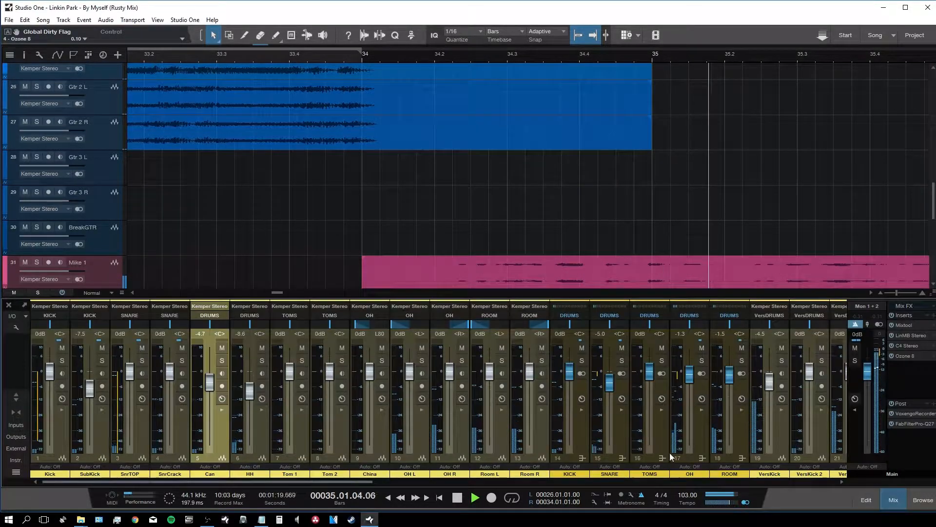
Step: Solo the MIKE vocal bus, hide the console, and zoom out to show most of the song
left_click_drag(478, 487, 782, 473)
left_click(825, 359)
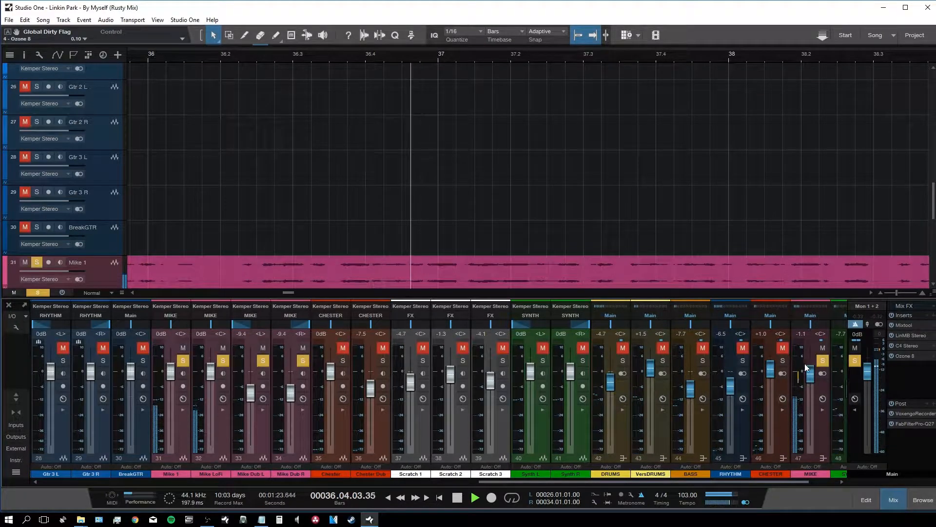
key("F3")
left_click_drag(291, 482, 305, 481)
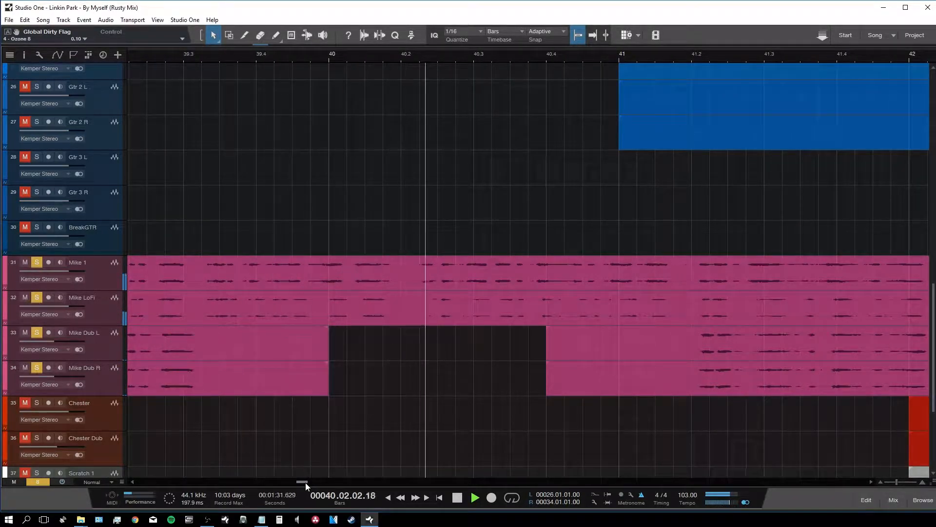
left_click_drag(305, 481, 312, 482)
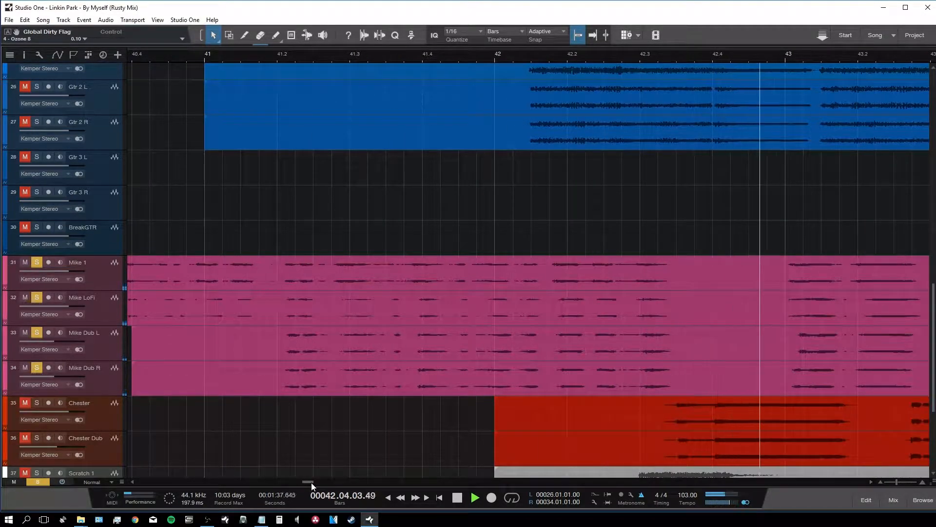
left_click_drag(311, 482, 320, 482)
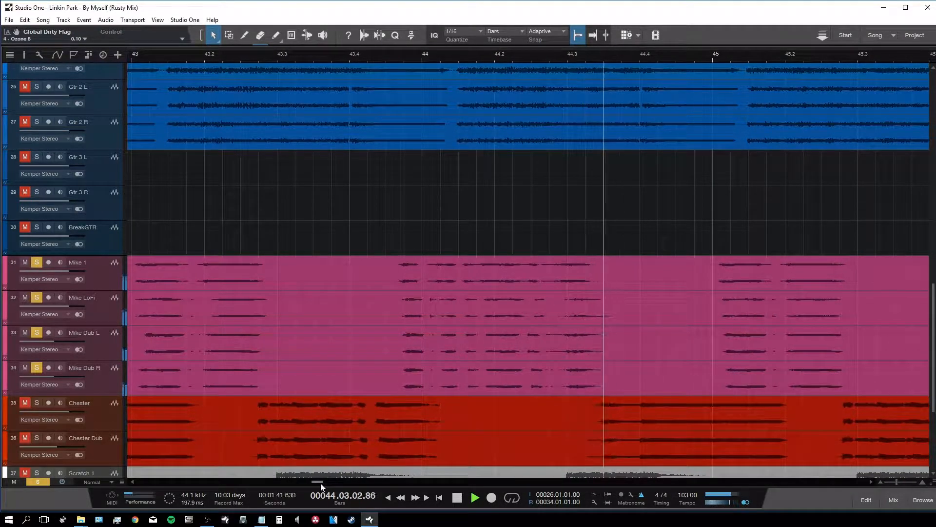
key("w")
key("w")
key("w")
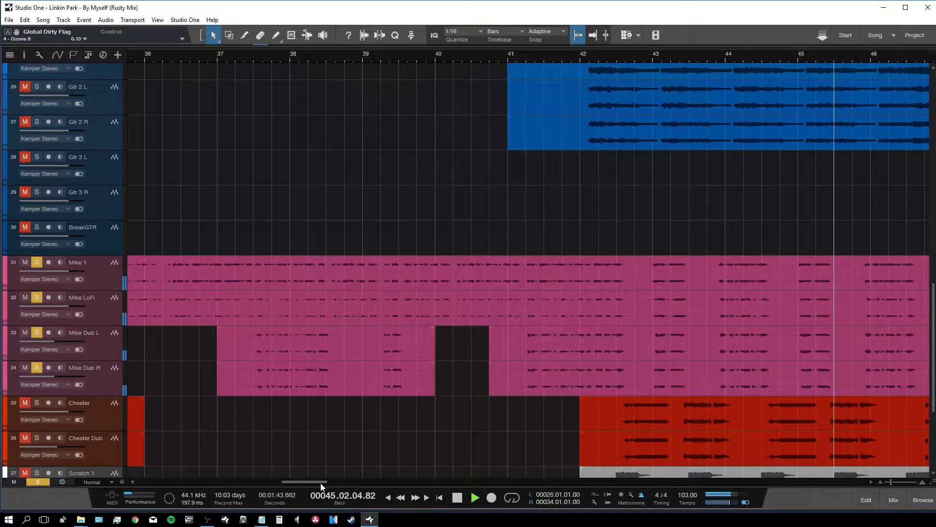
key("w")
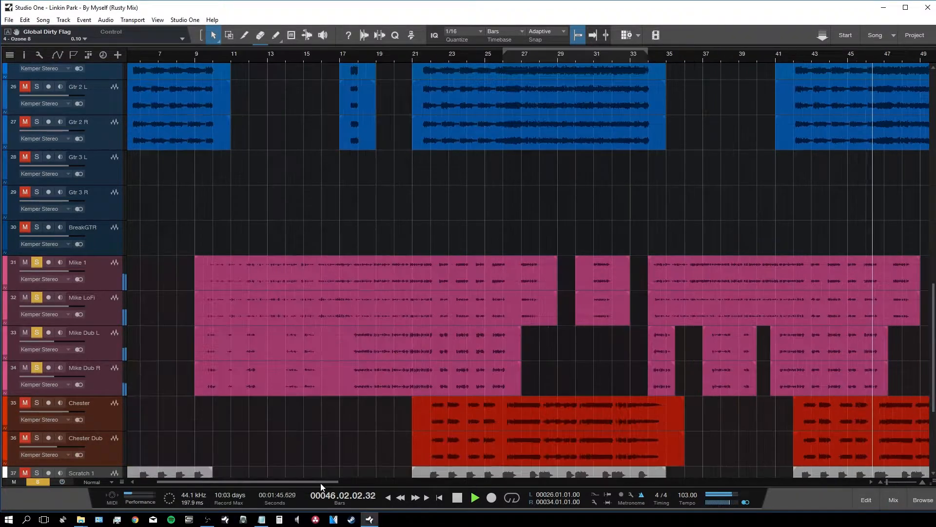
Step: Clear all solos, close the console, and stop playback
key("F3")
left_click(855, 360)
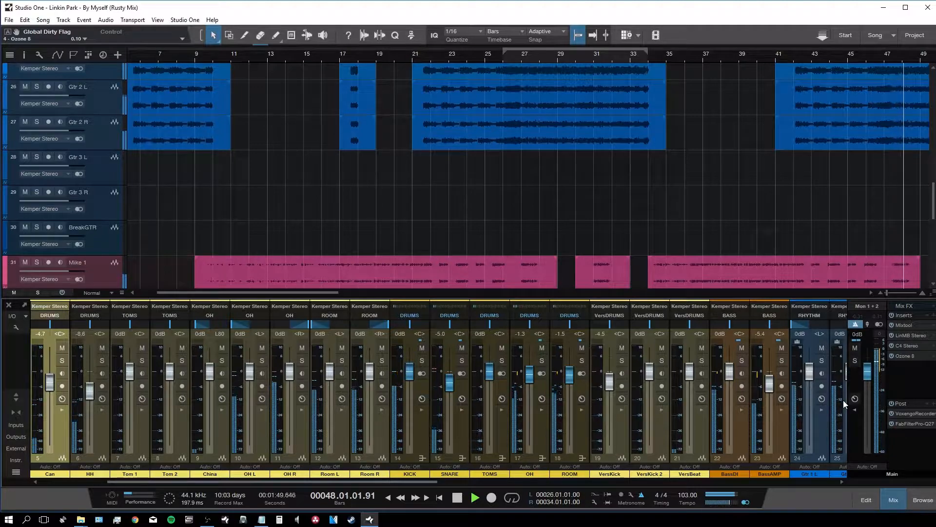
key("F3")
key("space")
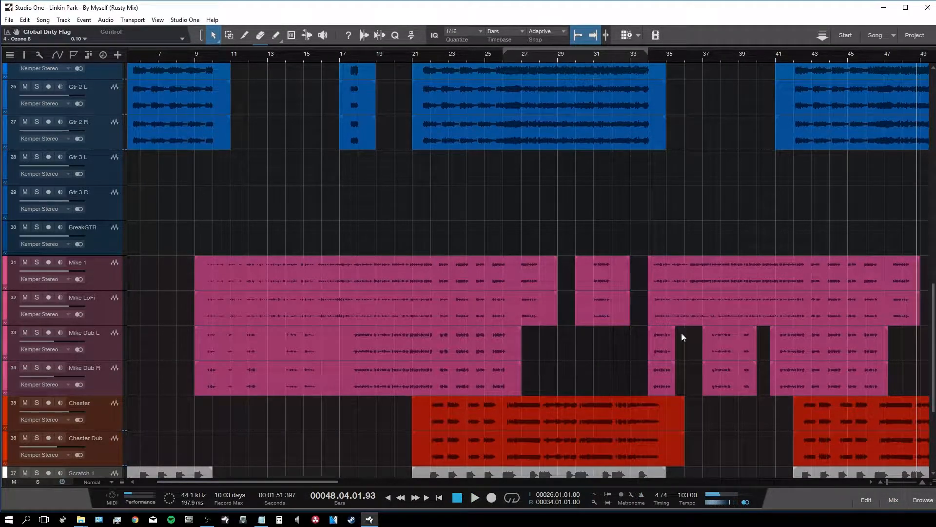
Step: Move the playhead to around bar 21, reopen the console, and solo the CHESTER vocal bus
scroll(594, 195, "down", 5)
left_click_drag(287, 482, 193, 490)
left_click_drag(263, 484, 357, 488)
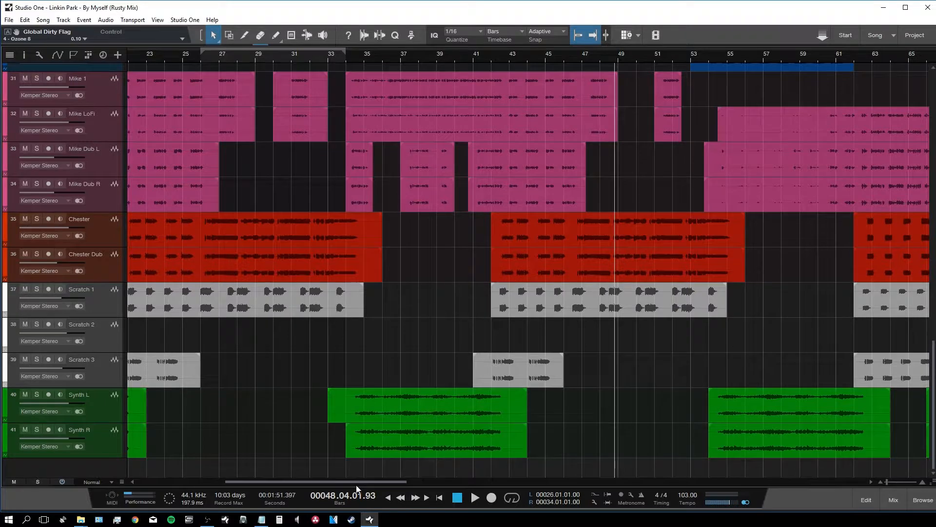
left_click(893, 499)
left_click_drag(389, 481, 829, 480)
left_click(719, 360)
left_click_drag(353, 292, 283, 292)
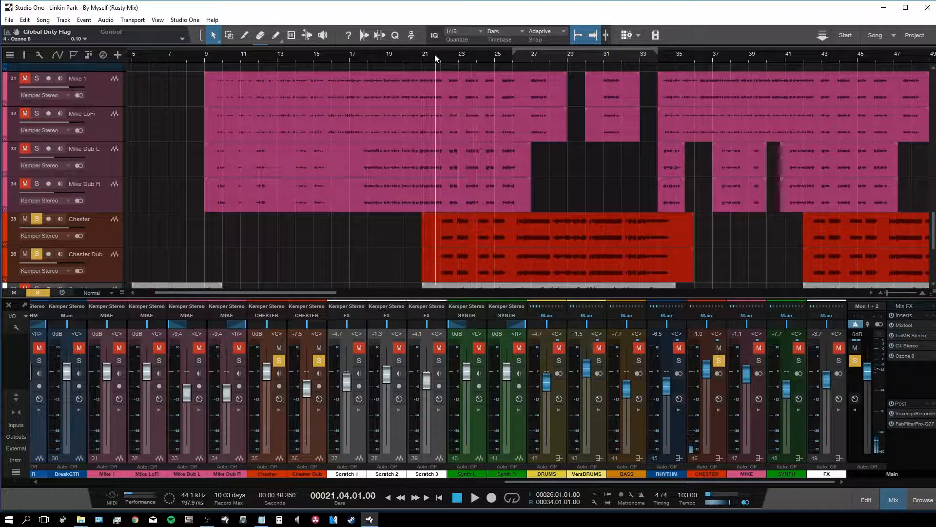
Step: Unsolo CHESTER, play from bar 21, and ride the CHESTER fader toward 0 dB
left_click(719, 361)
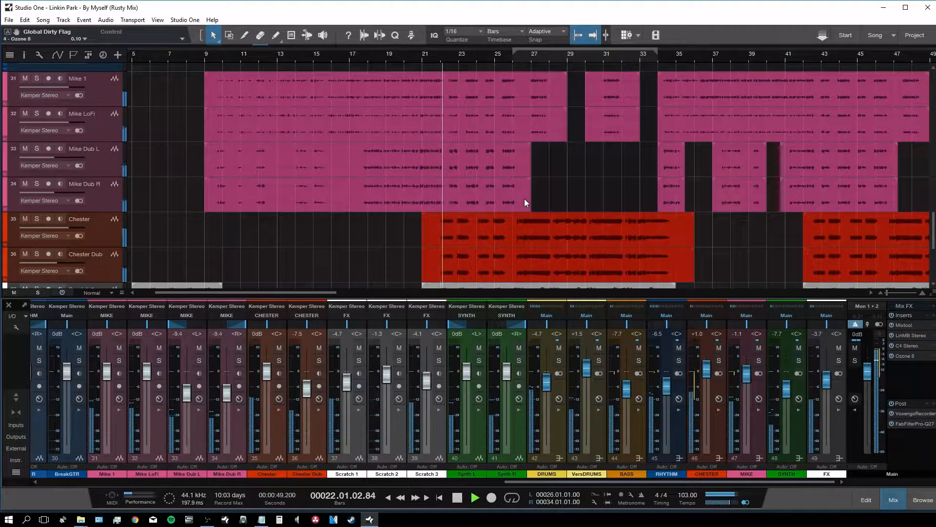
left_click(433, 56)
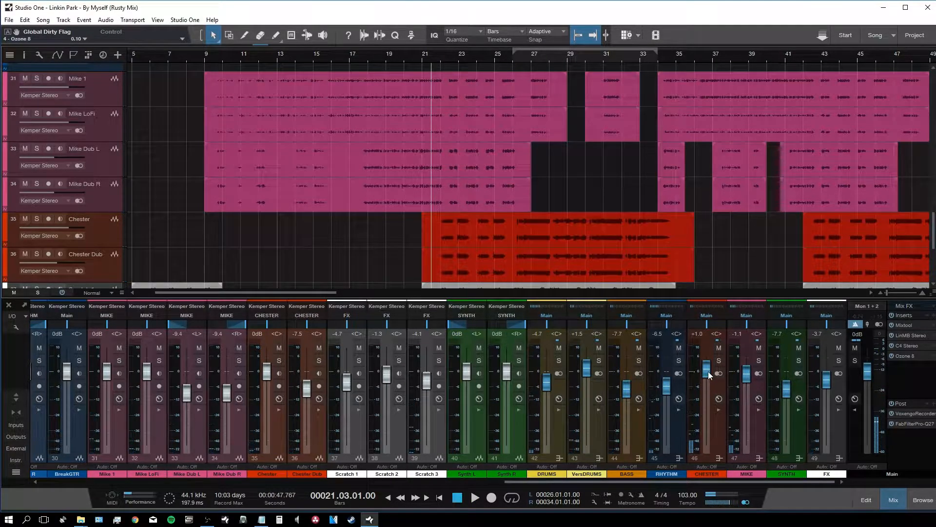
key("space")
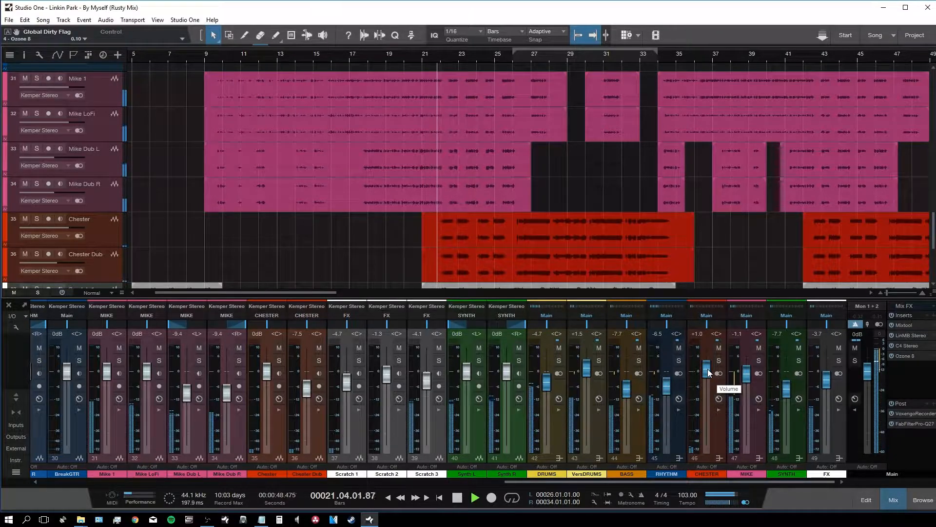
left_click_drag(708, 373, 707, 383)
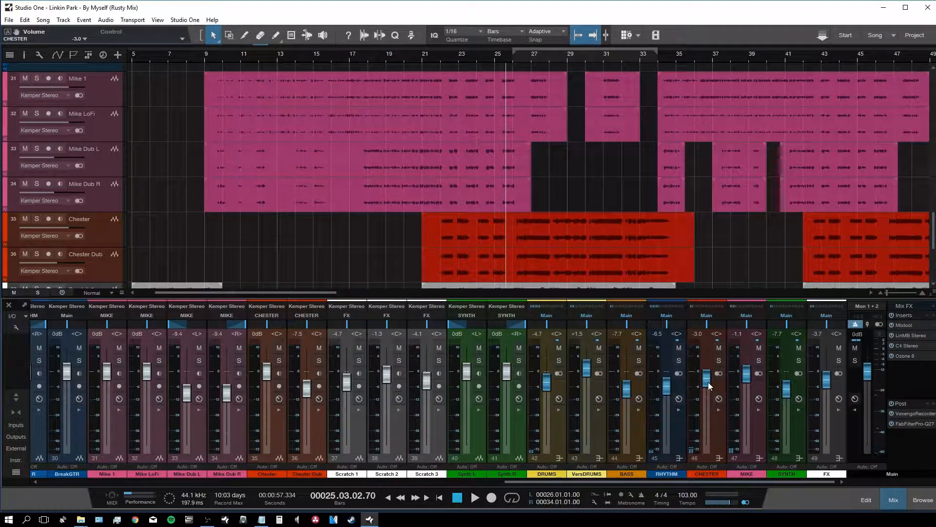
left_click_drag(707, 381, 707, 376)
Step: Play from just before bar 26, nudge CHESTER to -0.7 dB, and open the effects browser
left_click(511, 51)
key("space")
key("e")
key("e")
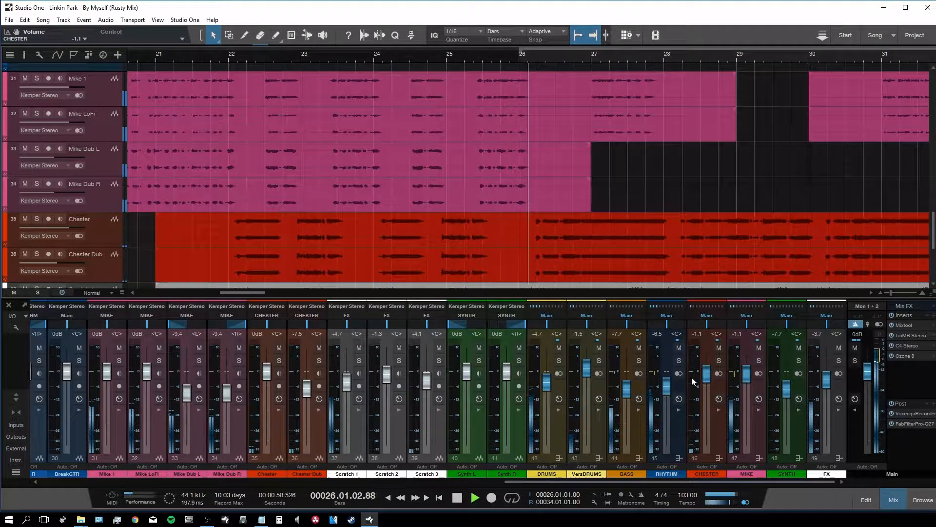
left_click_drag(707, 381, 709, 378)
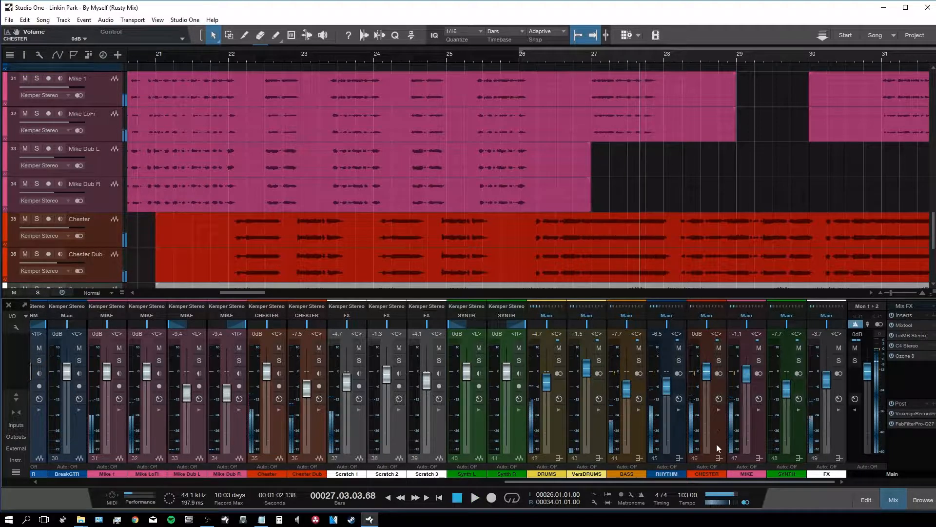
key("F5")
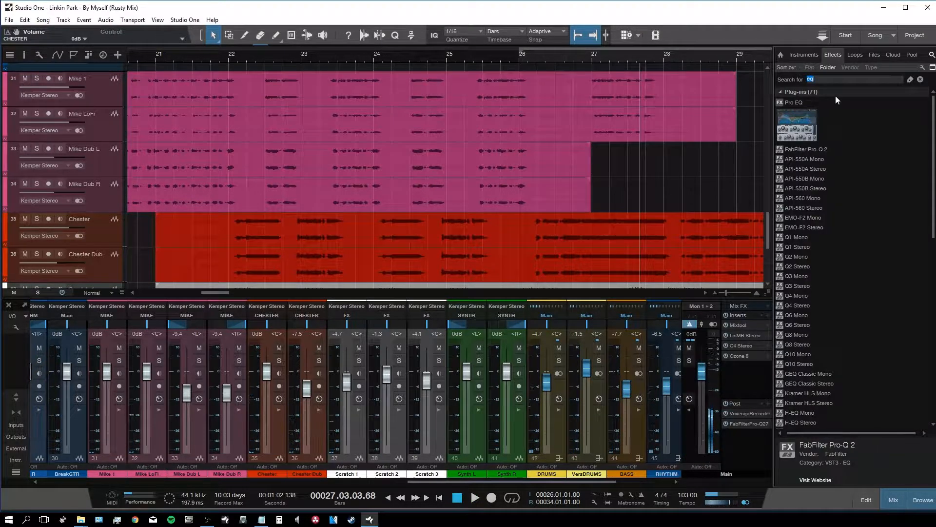
Step: Search the browser for 'mixtool' and add Mixtool as an insert on the CHESTER bus
type("mixtool")
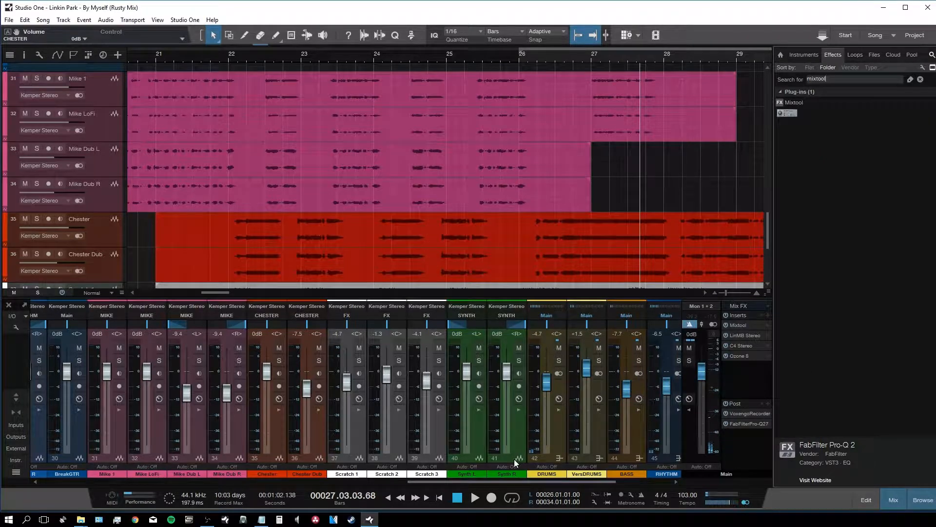
left_click_drag(517, 481, 721, 490)
left_click_drag(789, 112, 549, 429)
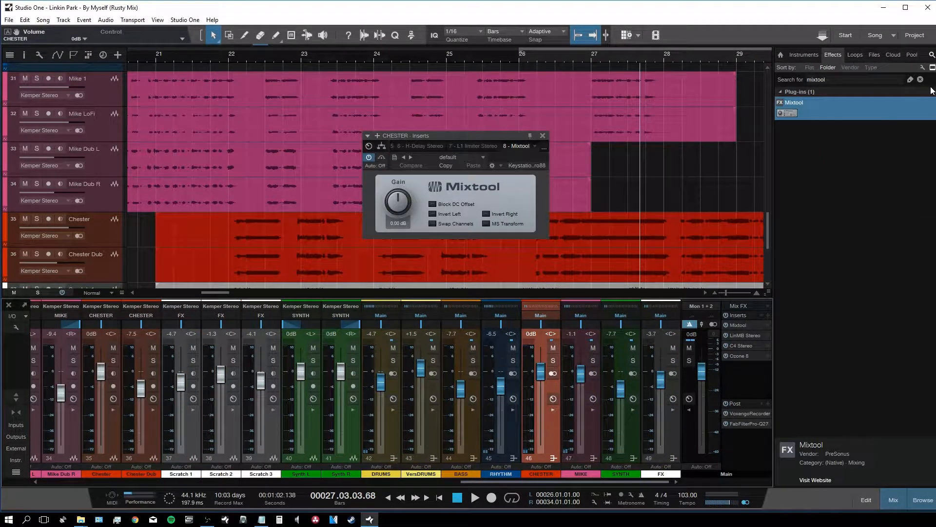
left_click(920, 501)
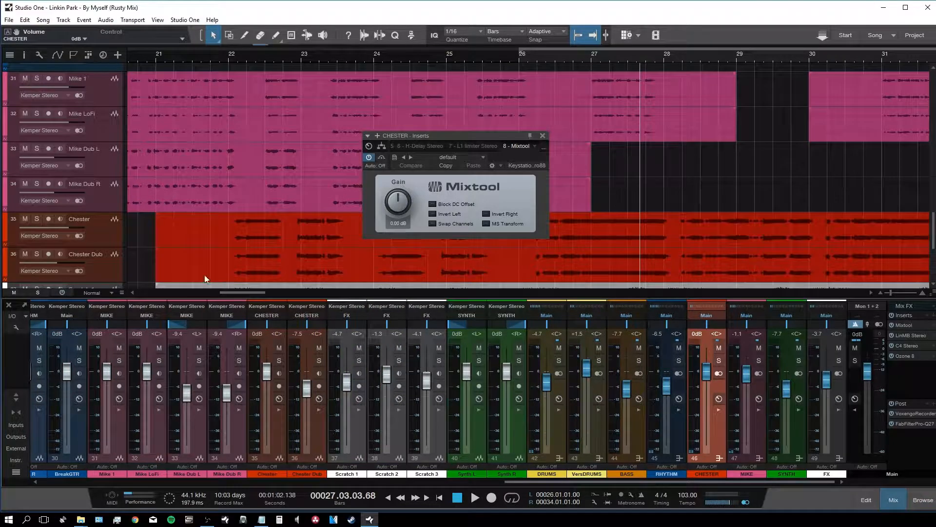
Step: Create a coloured 'Chester Duck' automation track and move it above the Chester track
left_click(98, 238)
left_click(117, 55)
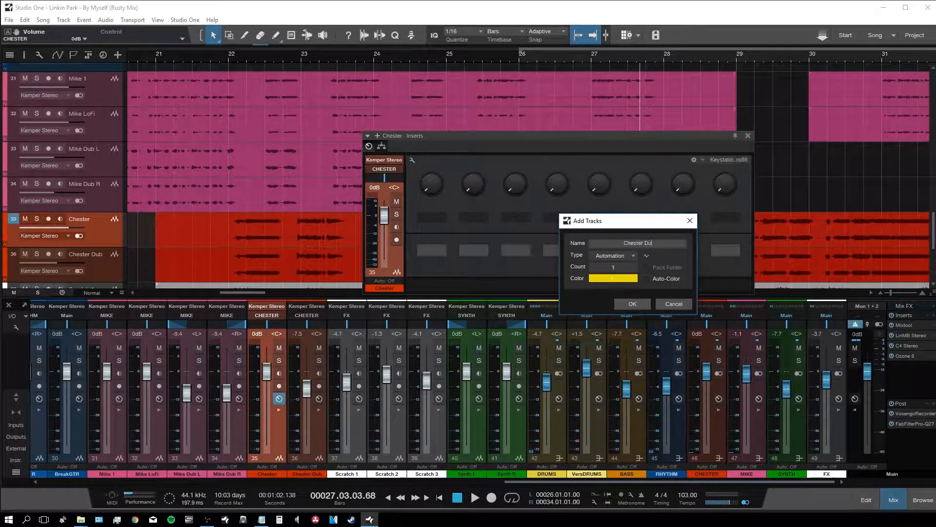
left_click(628, 285)
left_click(613, 279)
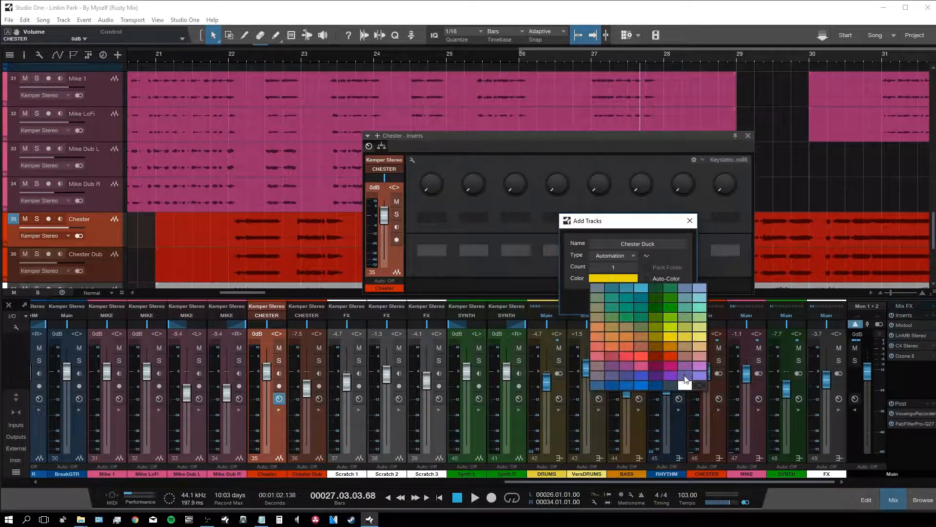
left_click(667, 349)
left_click(633, 303)
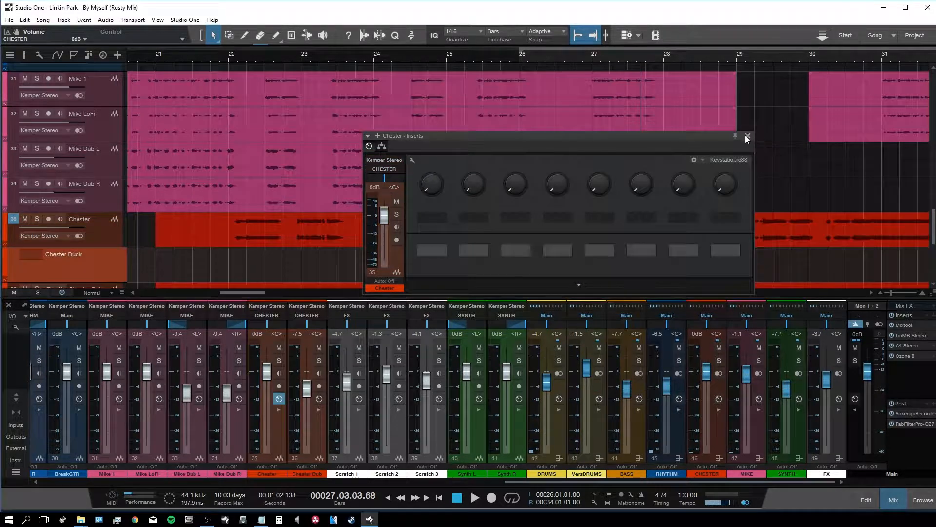
left_click_drag(66, 254, 68, 228)
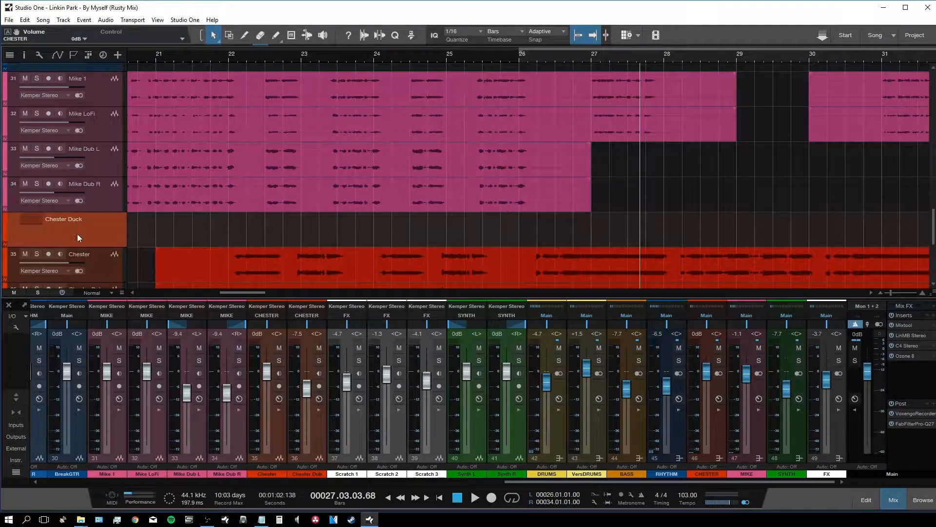
scroll(225, 219, "down", 4)
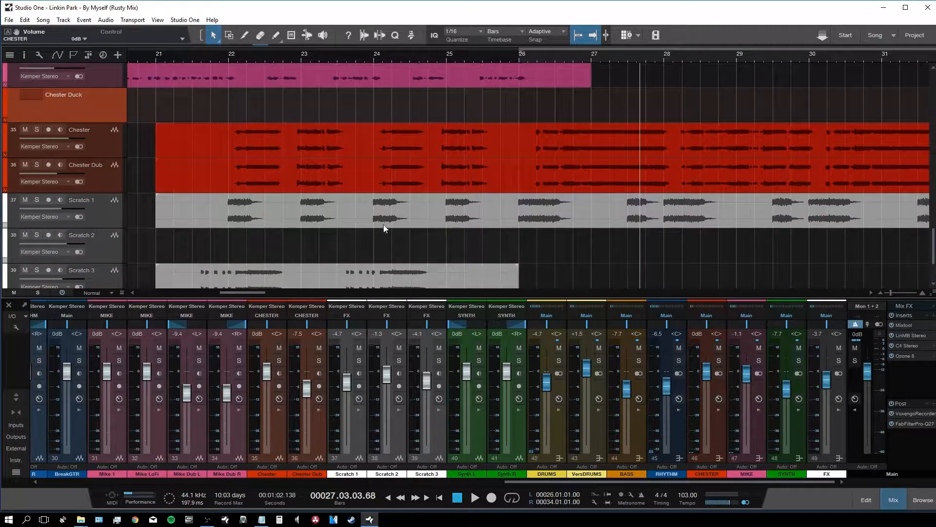
Step: Open the CHESTER channel's Mixtool and lower its gain to -2.64 dB while listening
left_click(712, 432)
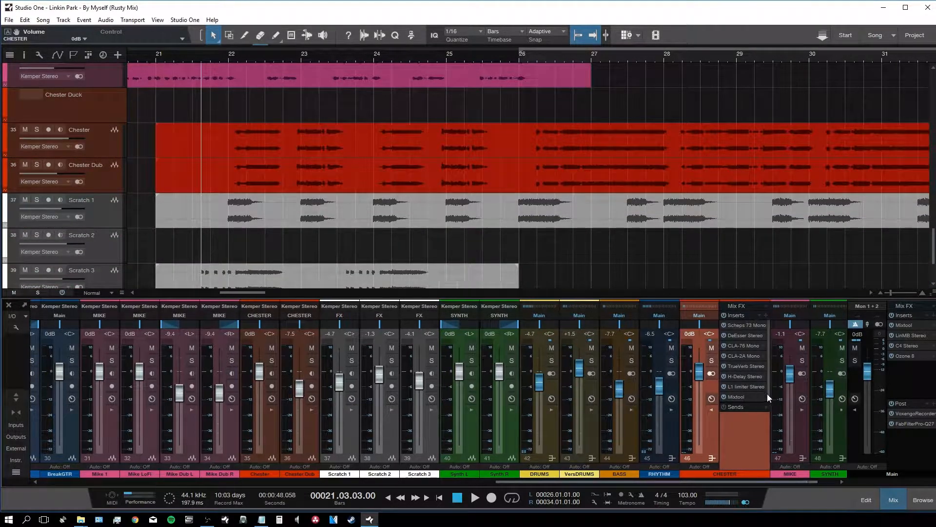
left_click(743, 396)
key("space")
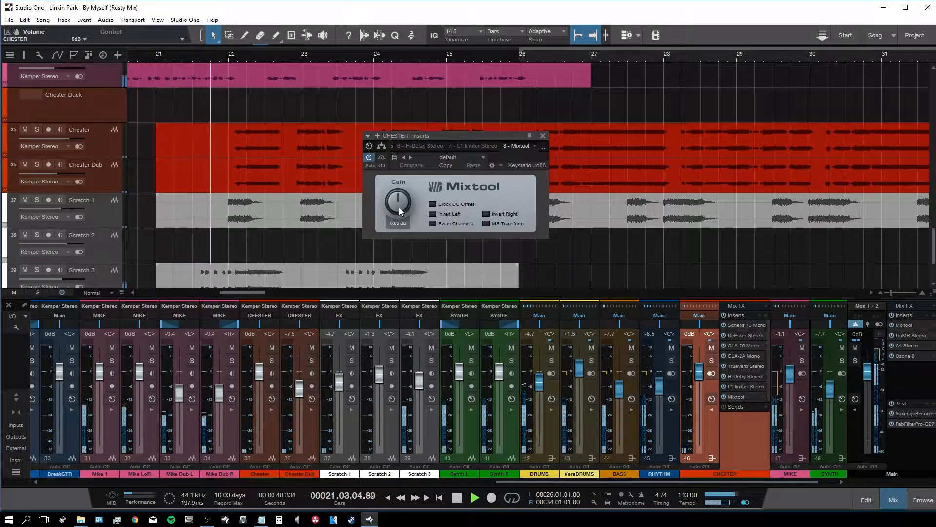
left_click_drag(397, 204, 397, 205)
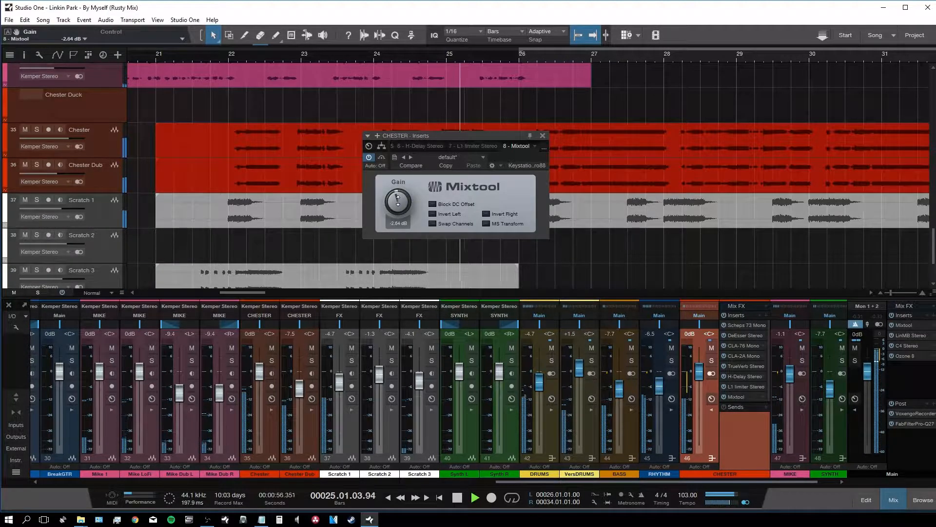
key("space")
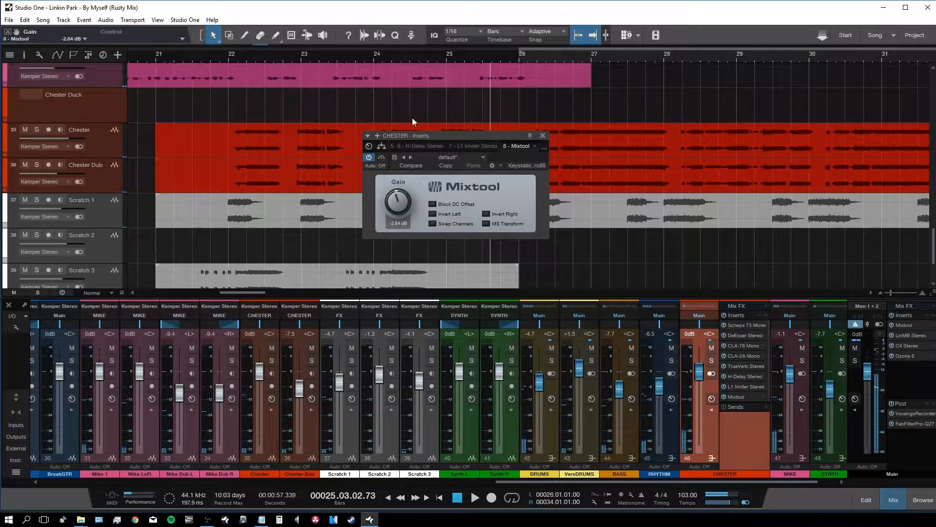
Step: Compare Mixtool bypassed and active from bar 22.8, then move the plugin window aside
left_click(289, 100)
key("space")
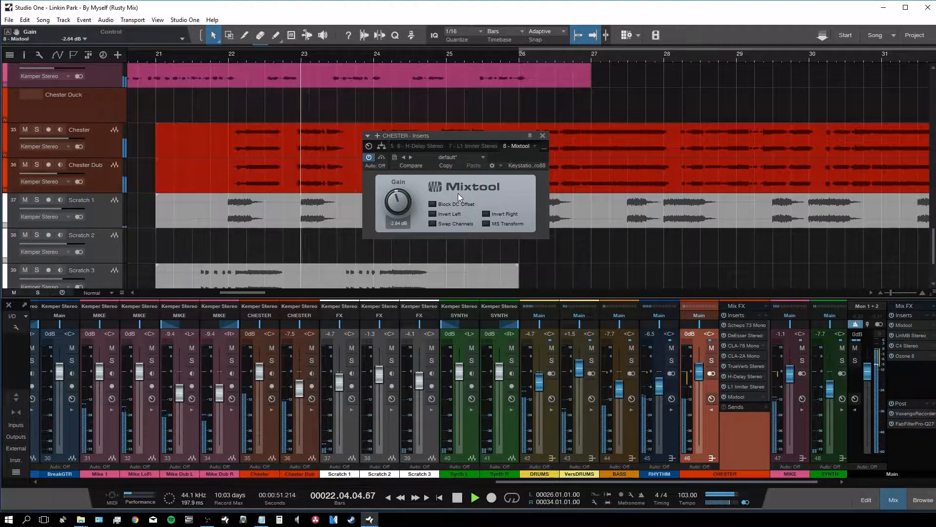
left_click(381, 157)
key("space")
key("space")
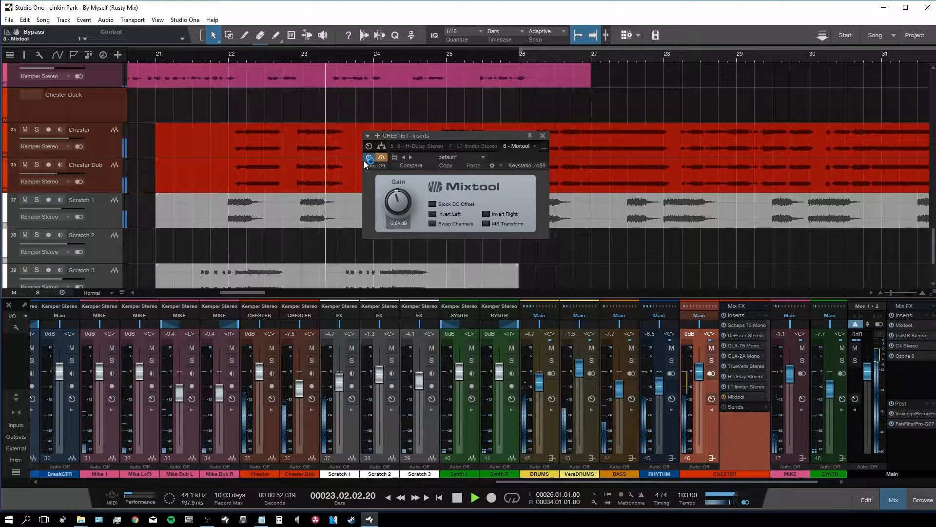
key("space")
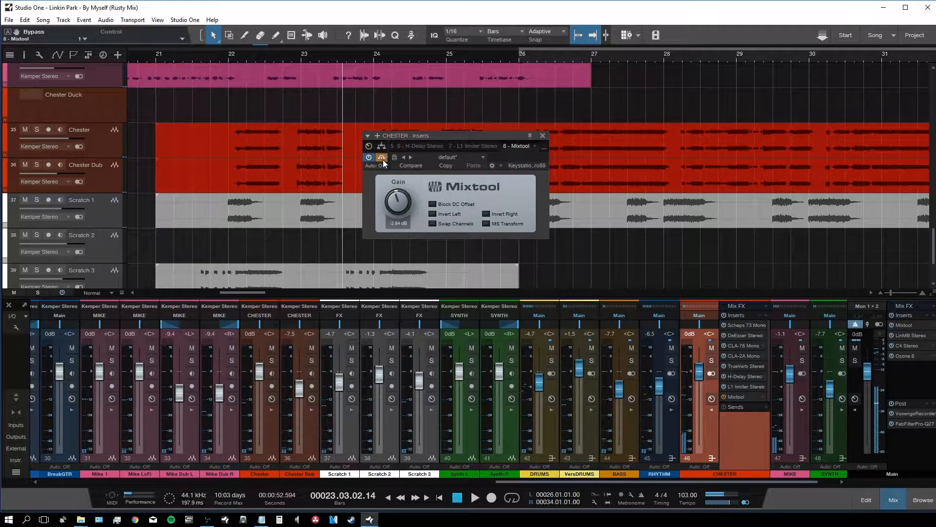
left_click(543, 135)
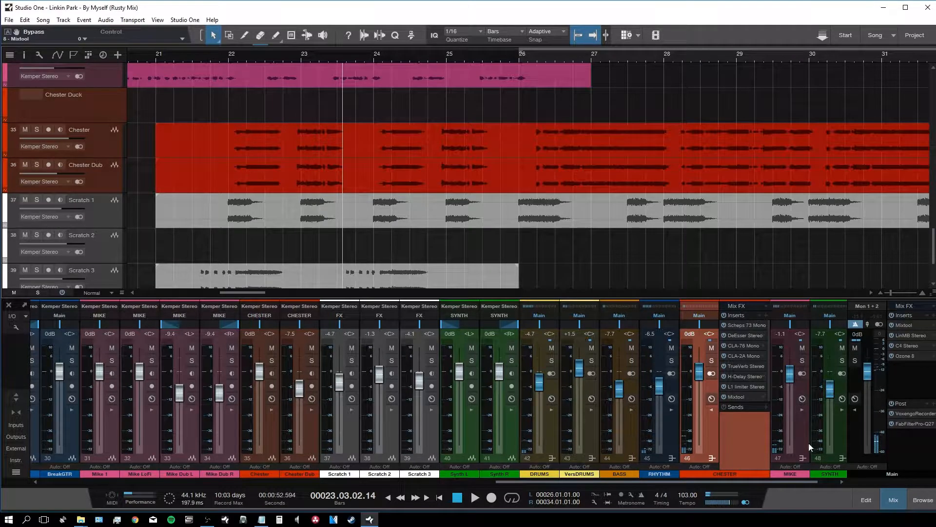
left_click(742, 395)
left_click_drag(471, 137, 674, 194)
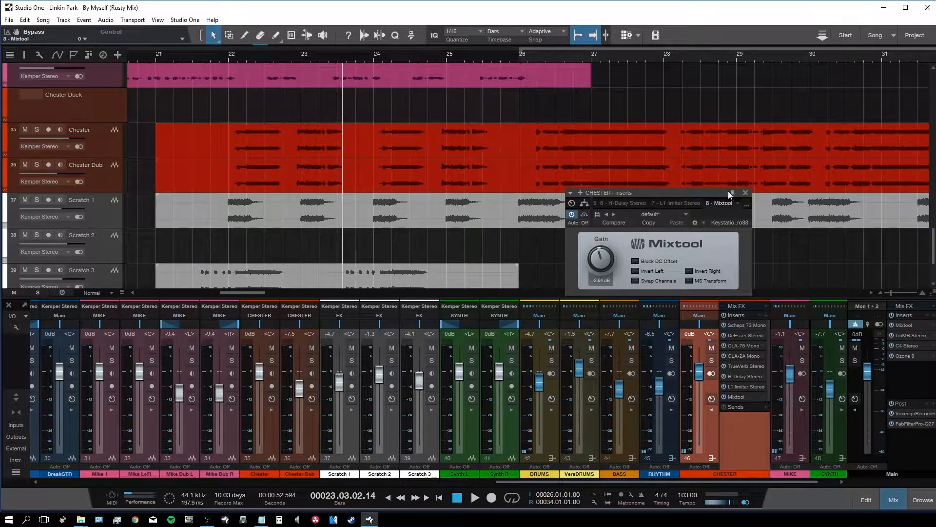
Step: Open the automation parameter setup for the Chester Duck track
left_click(101, 112)
key("a")
left_click(77, 105)
left_click(71, 129)
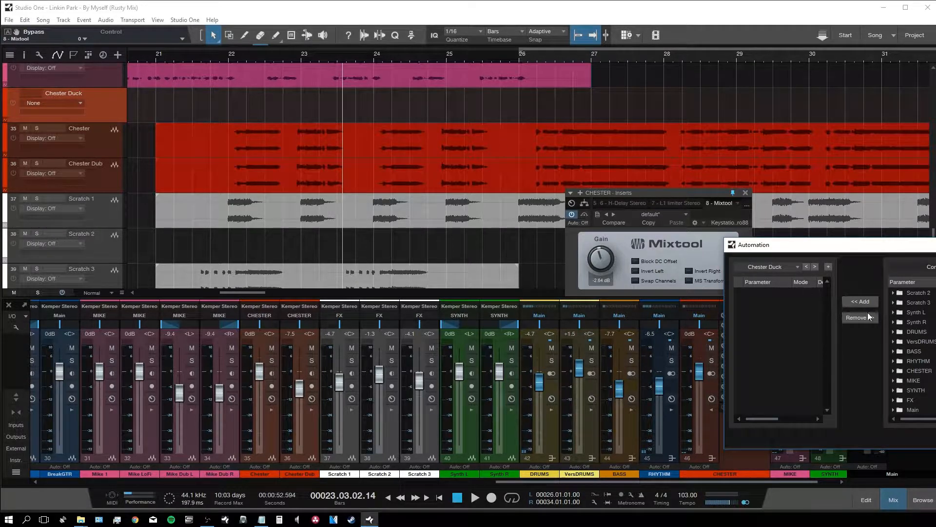
Step: Assign CHESTER > Inserts > 8 - Mixtool > Bypass to the Chester Duck lane and close the dialog
left_click(893, 371)
scroll(906, 375, "down", 1)
left_click(900, 361)
scroll(907, 364, "down", 3)
left_click(905, 351)
scroll(911, 360, "down", 1)
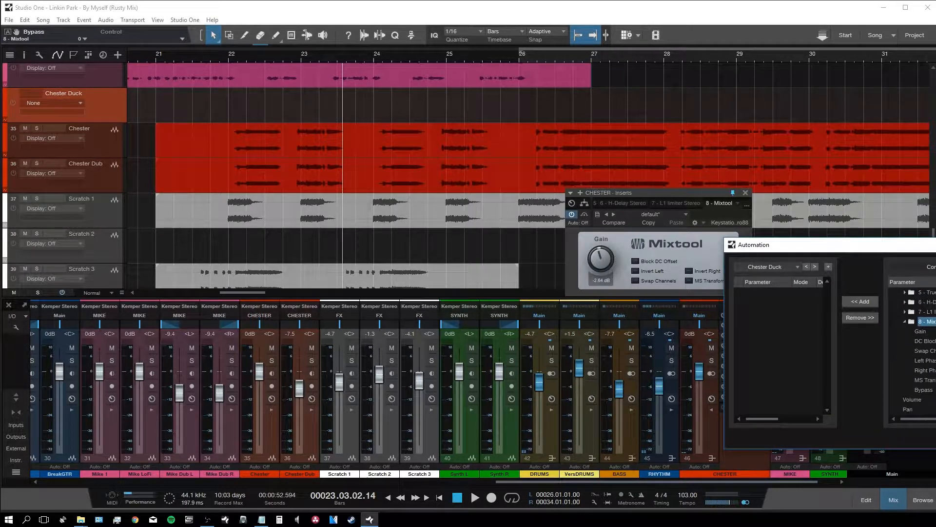
left_click(923, 389)
left_click(861, 302)
key("Escape")
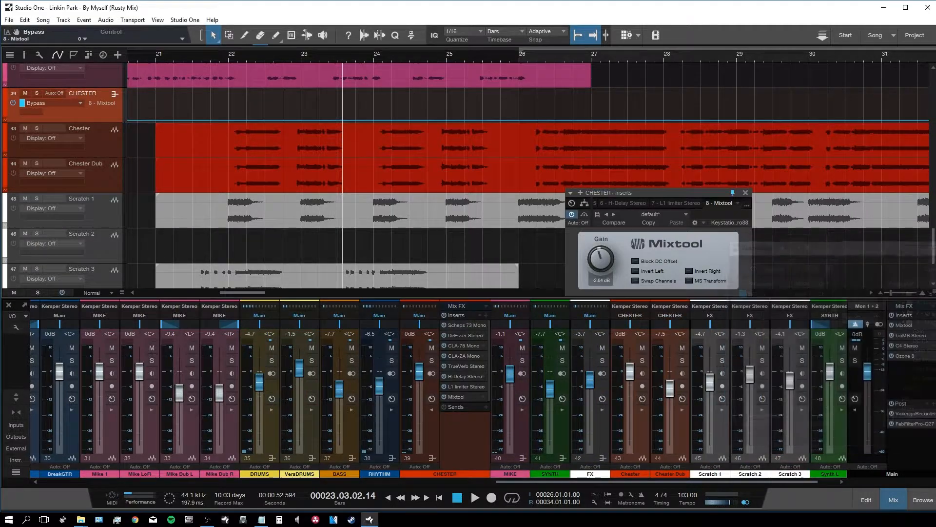
Step: Draw the bypass line dropping at bar 22.8, rising near 23.6, dropping again, and rising at 25.7, then audition
left_click_drag(291, 121, 293, 100)
left_click(231, 56)
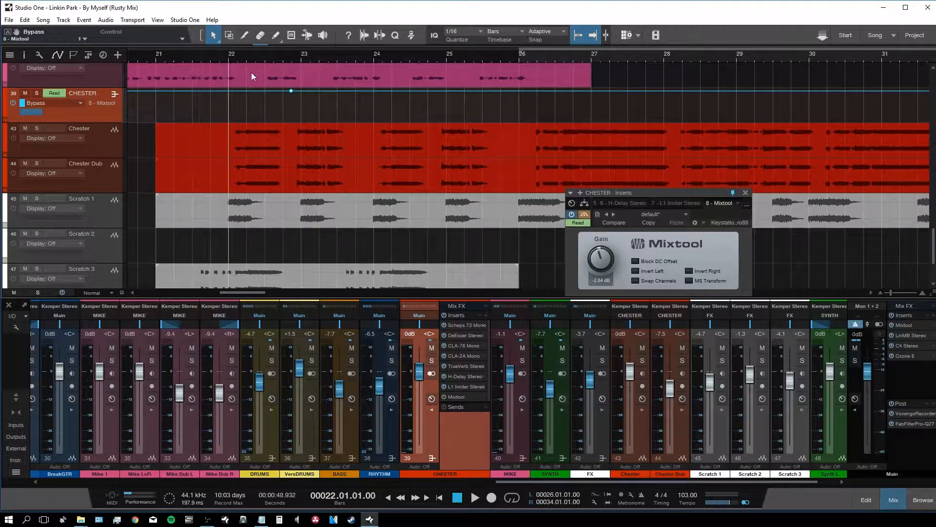
key("space")
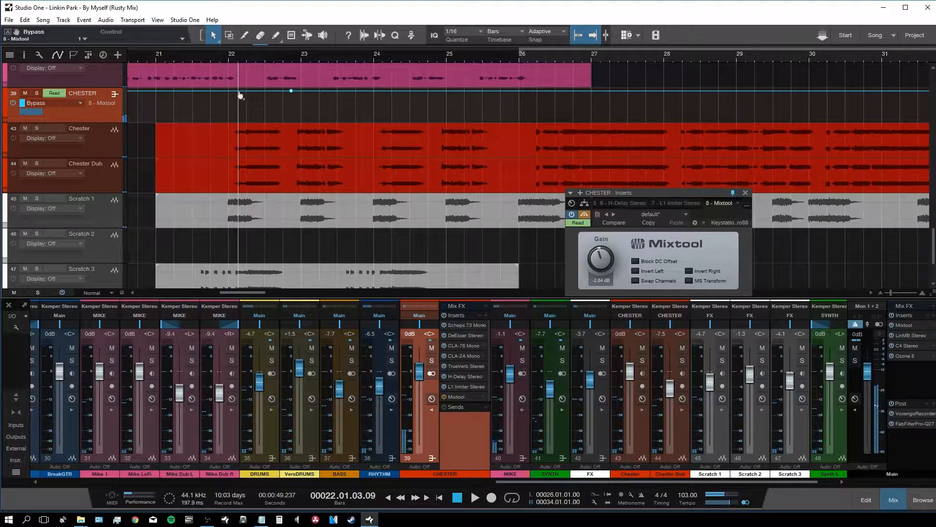
left_click_drag(303, 94, 293, 141)
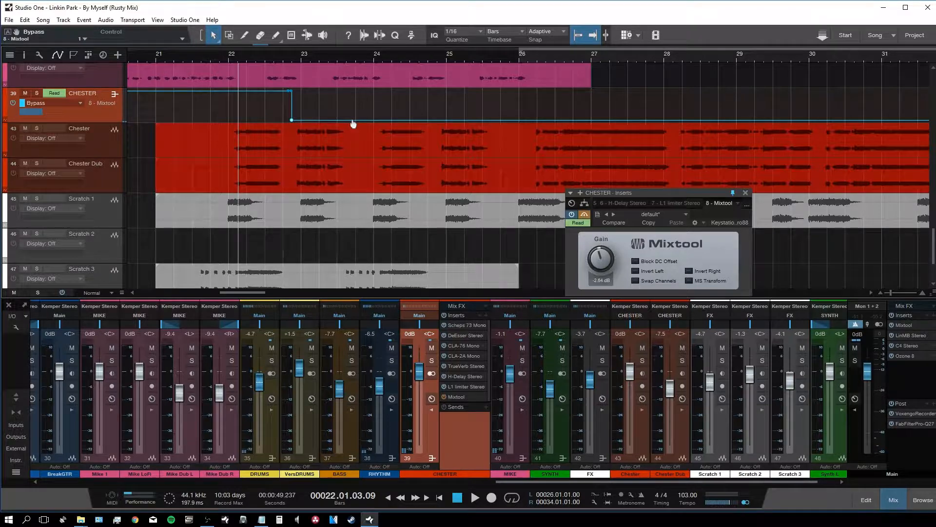
left_click_drag(346, 120, 433, 134)
left_click_drag(499, 121, 499, 91)
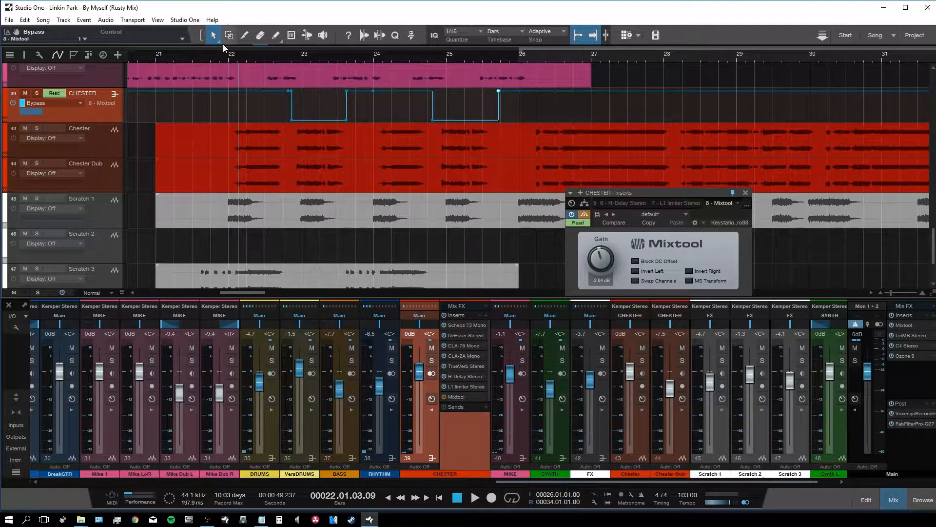
left_click(208, 58)
key("space")
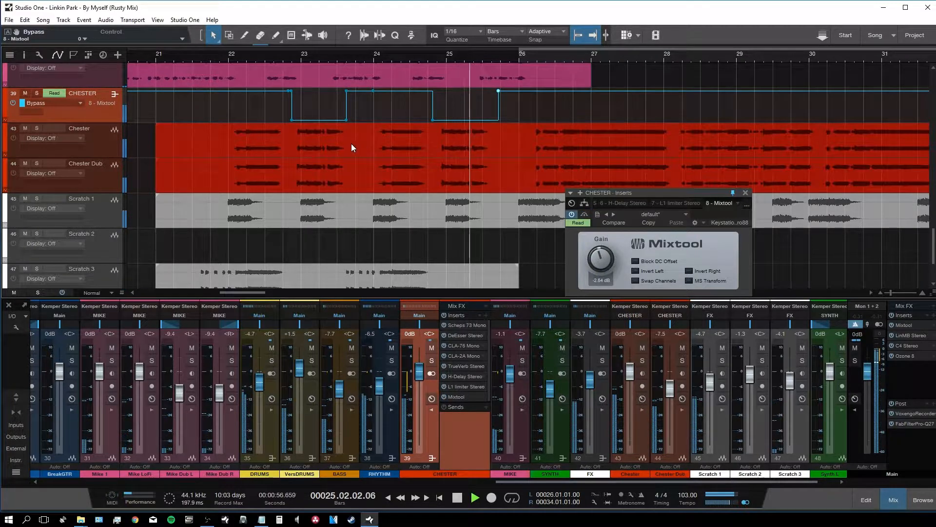
Step: Audition the ducking from about bar 21.8, then stop
key("space")
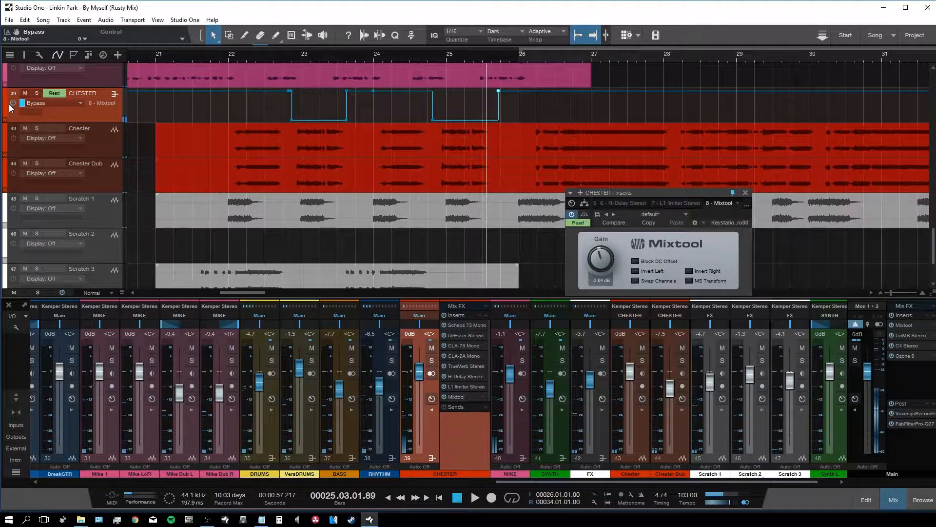
left_click(212, 54)
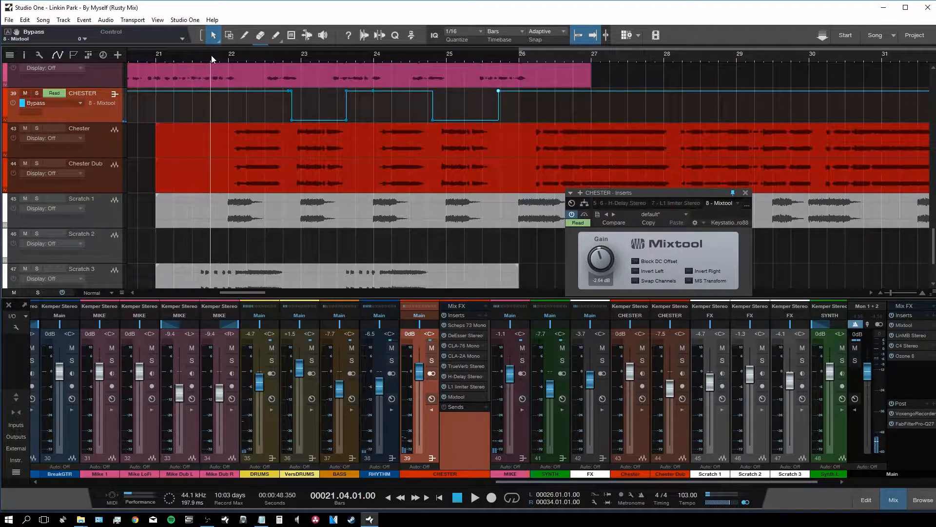
key("space")
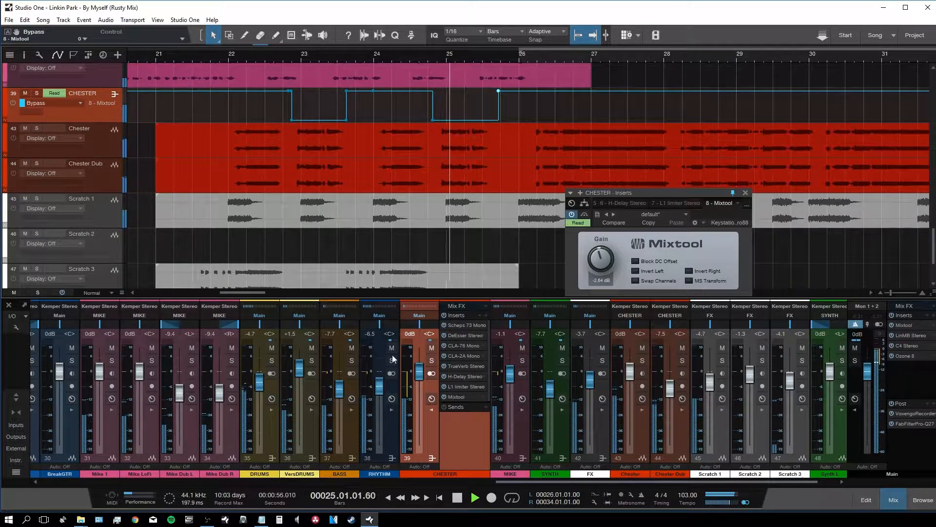
key("space")
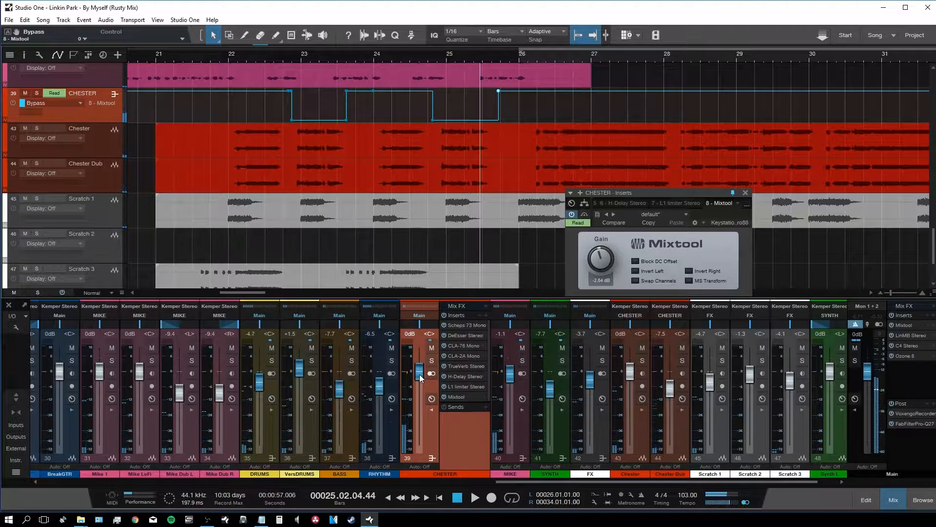
Step: Raise CHESTER to about +1.5 dB, activate the Mixtool bypass automation, and replay from bar 22
left_click_drag(421, 375, 422, 370)
left_click(200, 52)
key("space")
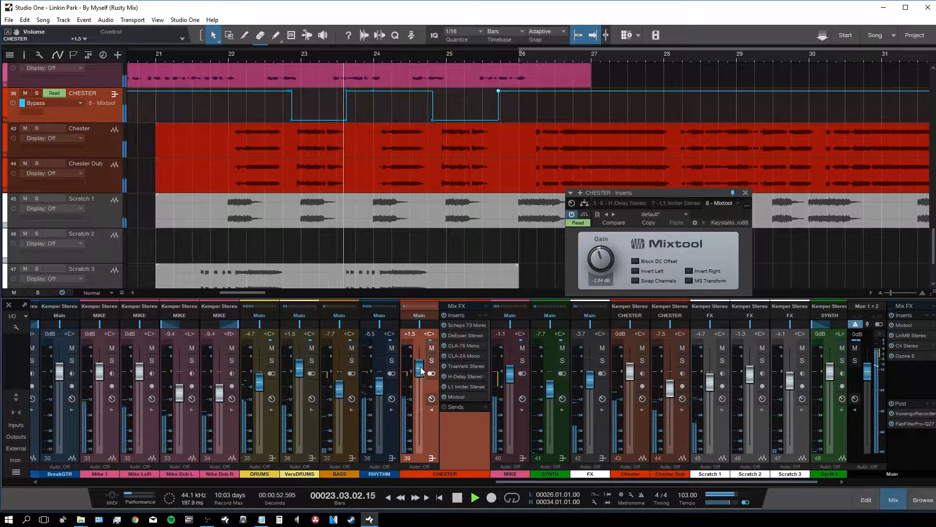
left_click(12, 104)
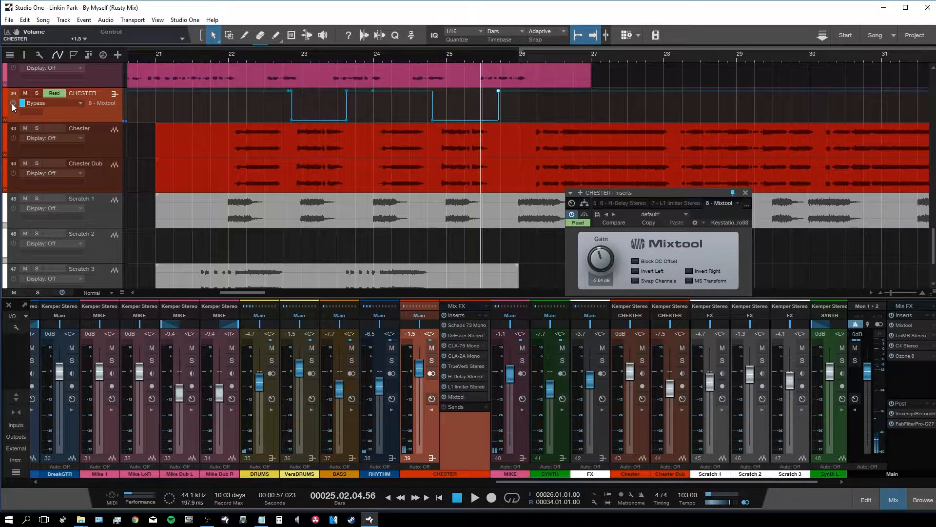
left_click(220, 55)
key("space")
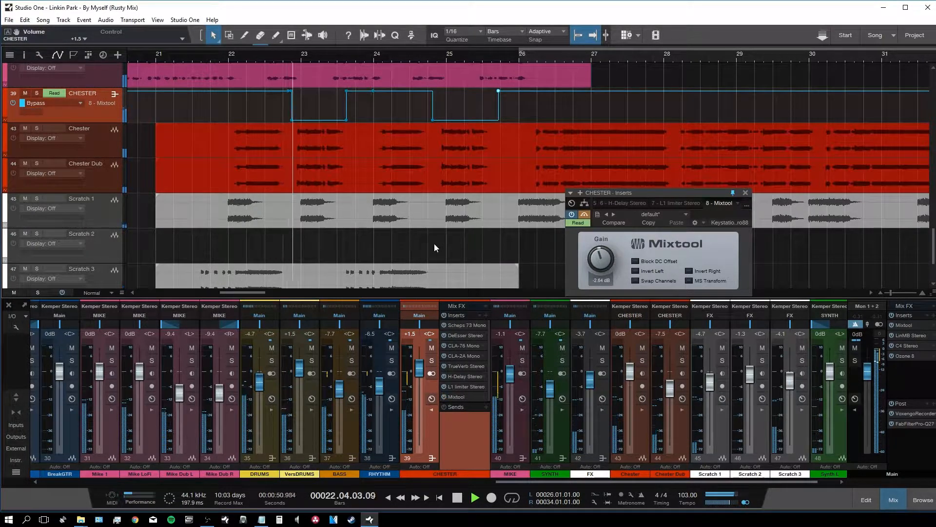
Step: Lower Mixtool gain to -4.08 dB, close the CHESTER inserts window, zoom out, and stop playback
left_click_drag(605, 260, 603, 265)
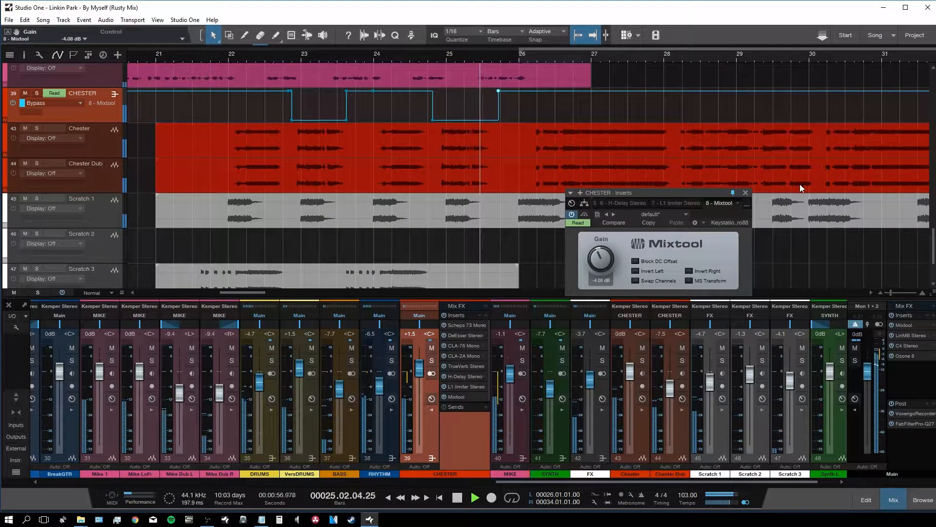
left_click(748, 193)
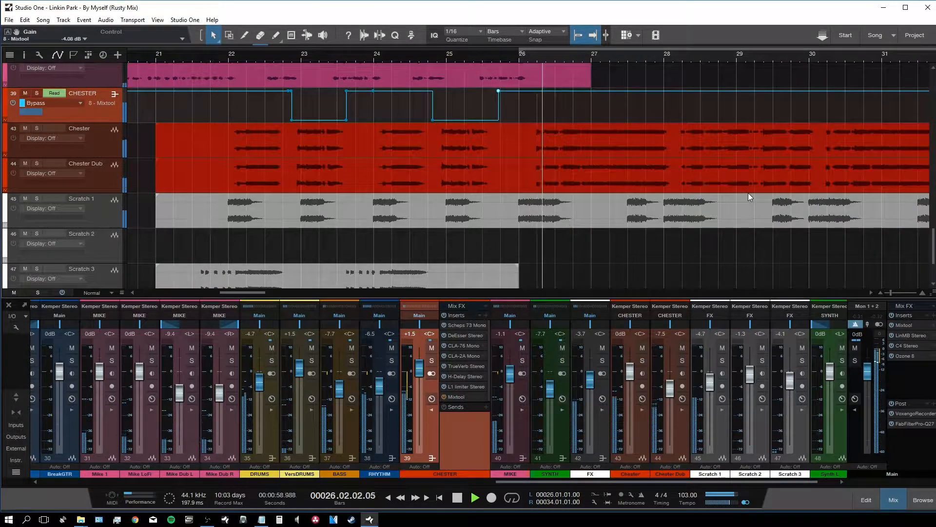
key("w")
key("w")
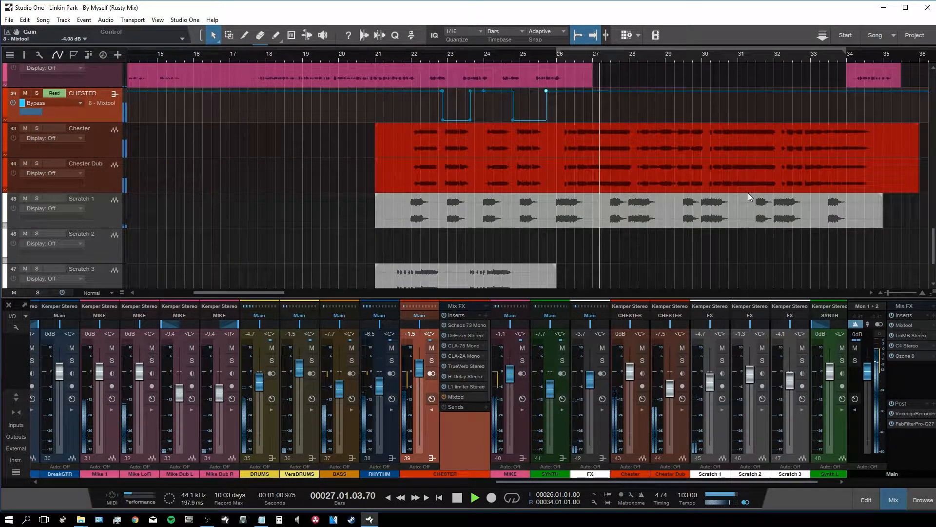
key("space")
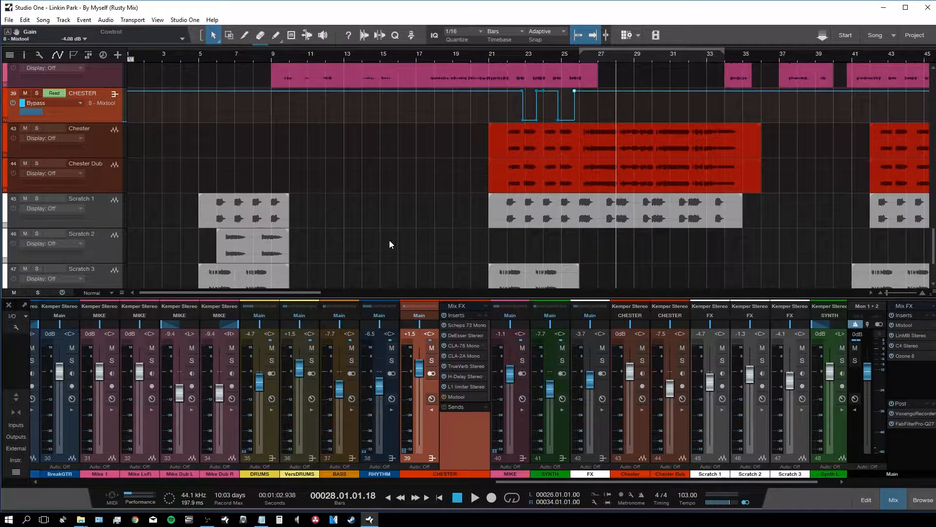
left_click_drag(248, 293, 310, 298)
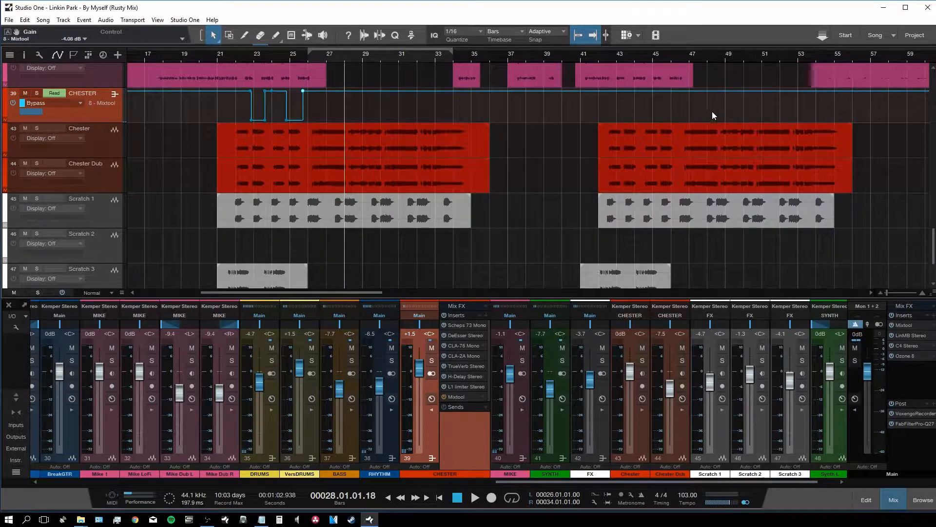
Step: Check bar 43, then select the existing CHESTER bypass automation points
left_click(626, 108)
key("space")
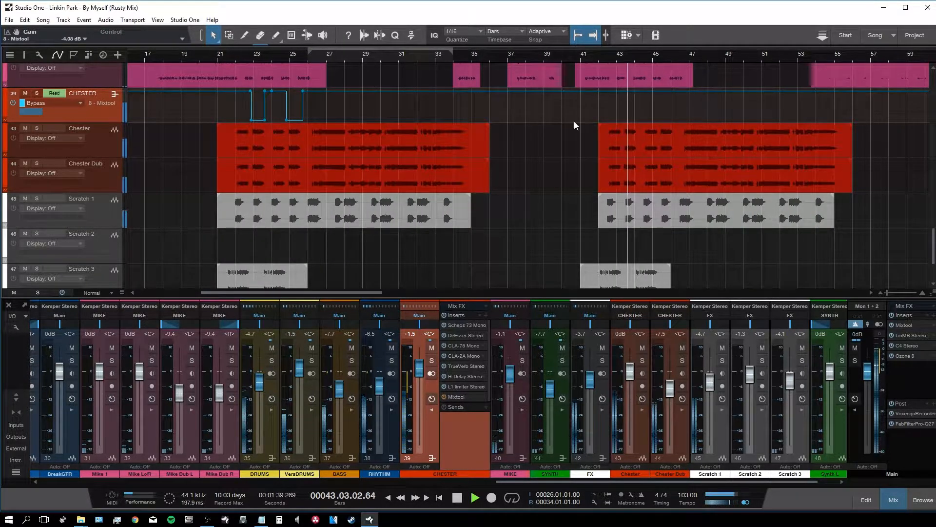
key("space")
left_click_drag(351, 111, 244, 116)
left_click_drag(631, 55, 628, 73)
Step: Paste the bypass points at bar 43.2.3, align them, and audition from bar 42.6
left_click(608, 56)
key("ctrl+v")
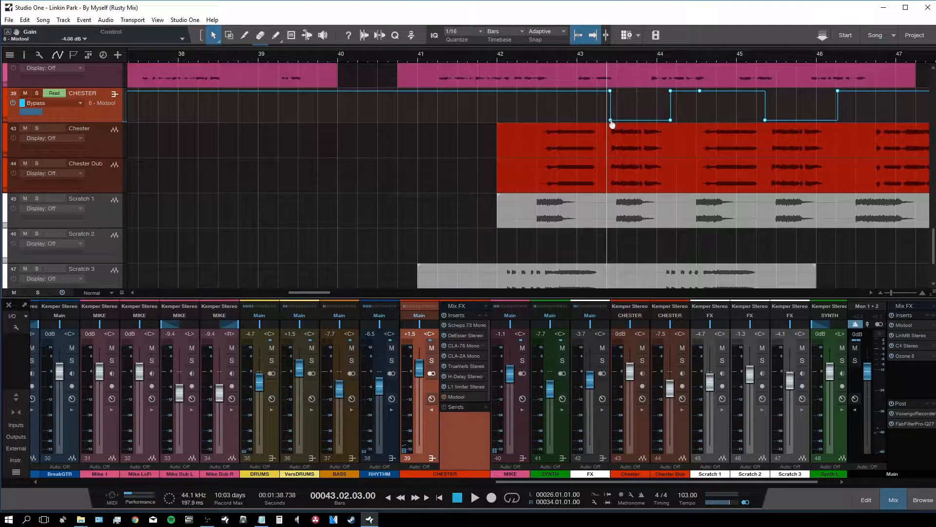
left_click_drag(611, 124, 608, 124)
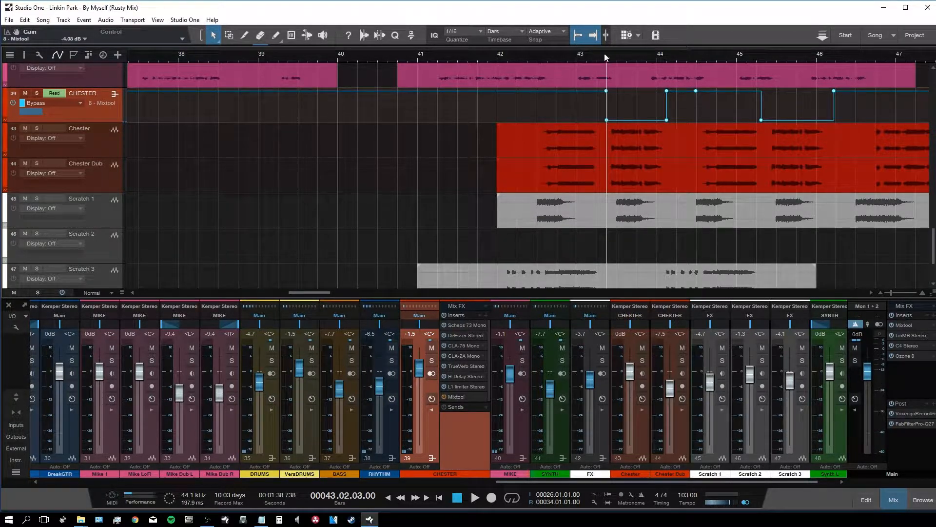
left_click(528, 56)
key("space")
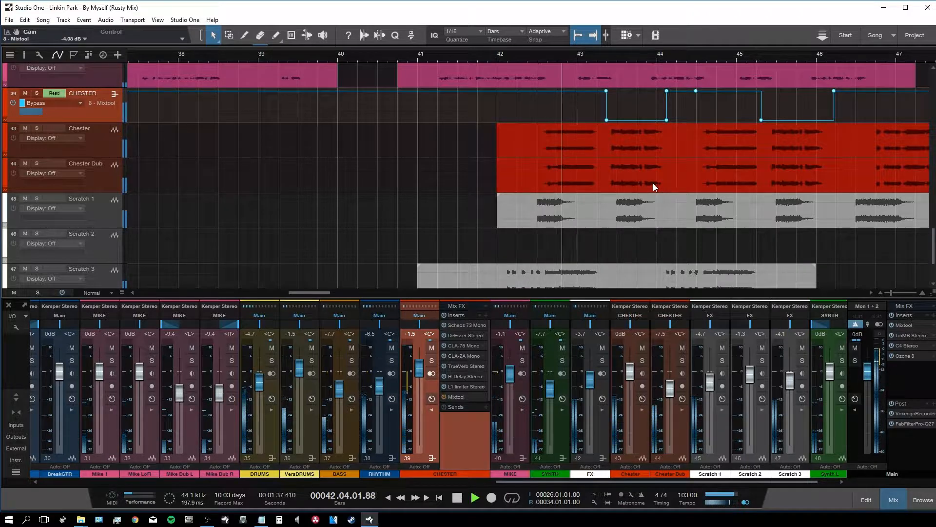
left_click_drag(316, 290, 328, 290)
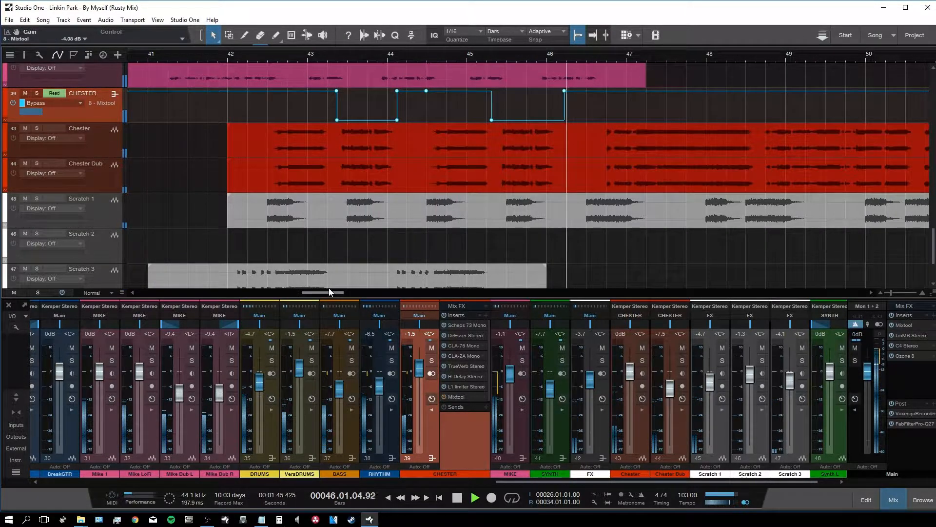
Step: Zoom out the arrangement and restart playback from bar 61
scroll(428, 292, "down", 5)
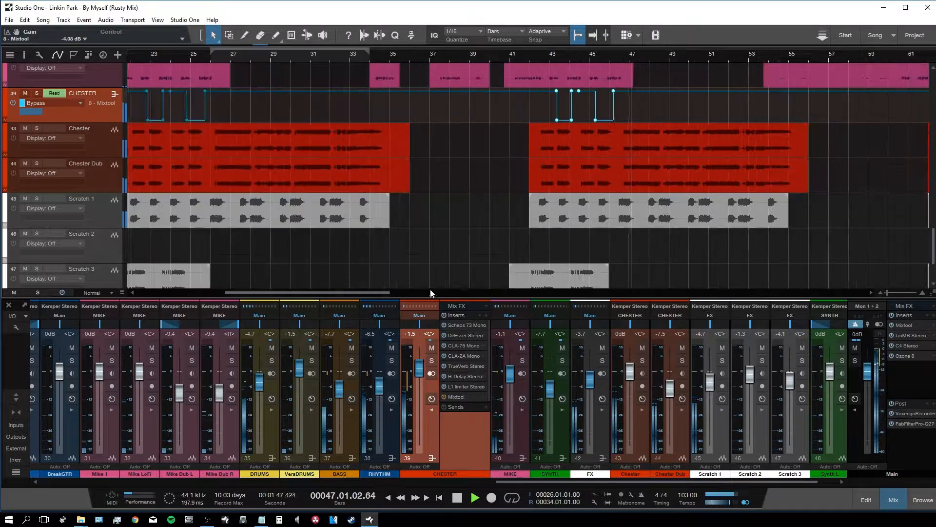
scroll(654, 225, "down", 3)
scroll(654, 225, "down", 3)
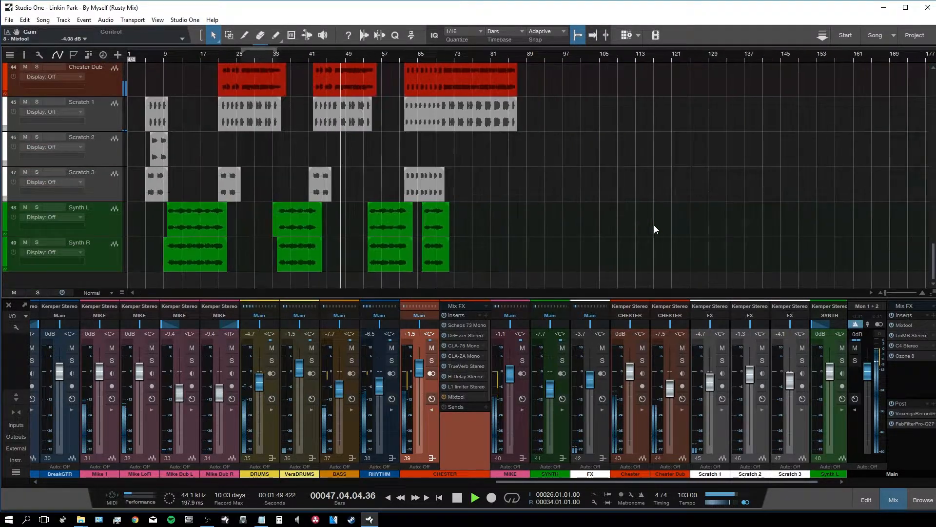
scroll(507, 232, "up", 3)
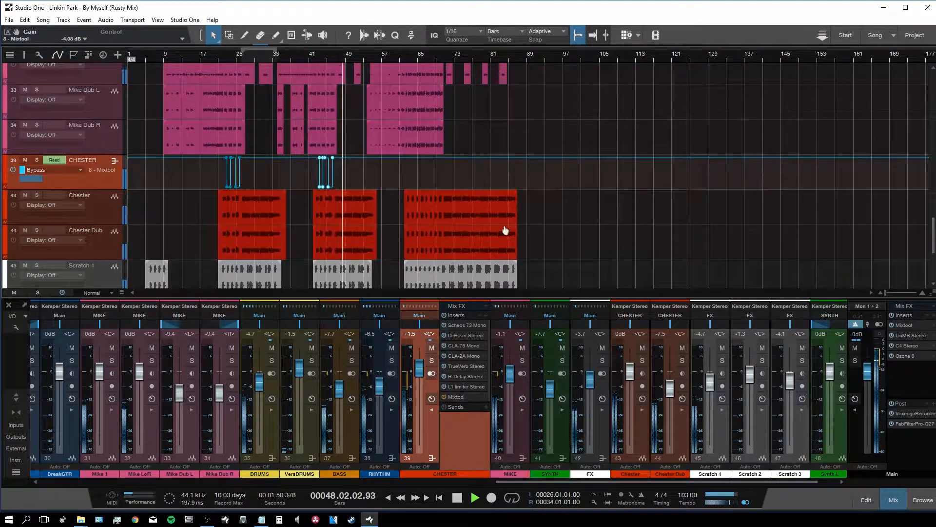
key("space")
left_click(399, 57)
scroll(431, 104, "up", 3)
key("space")
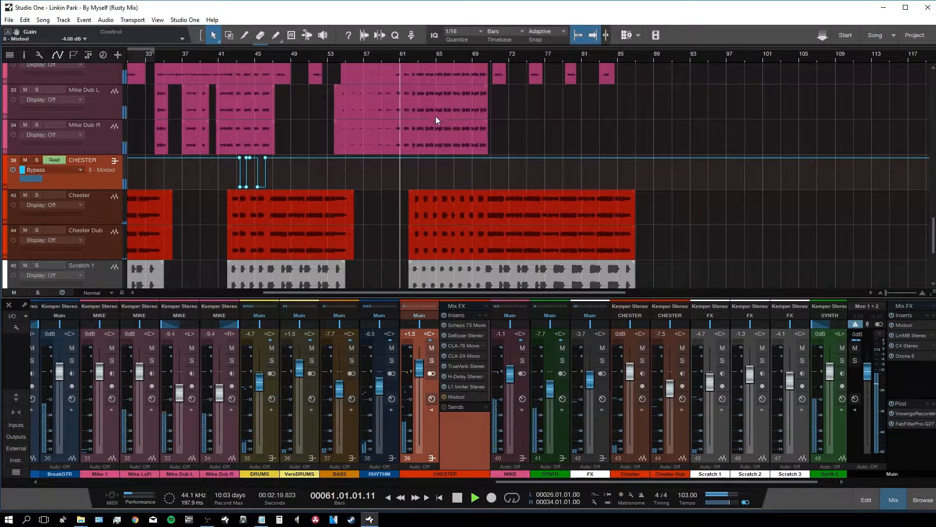
Step: Audition the ending and stop playback near bar 64
scroll(476, 149, "up", 3)
scroll(476, 149, "down", 3)
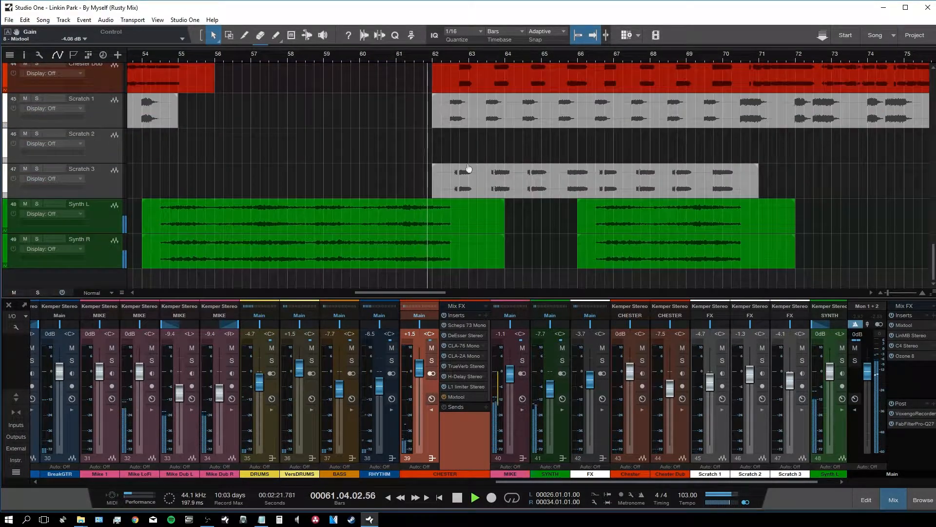
scroll(467, 166, "up", 3)
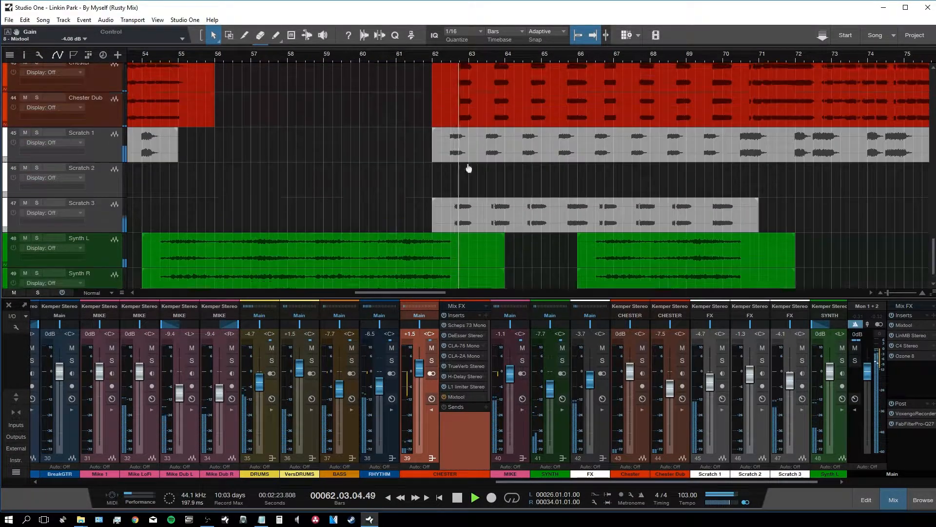
scroll(468, 166, "down", 3)
scroll(463, 189, "up", 3)
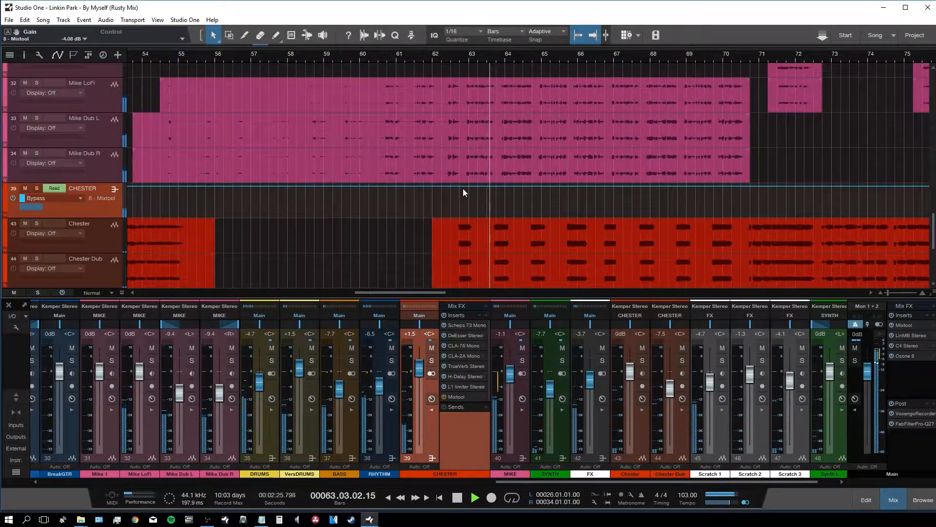
scroll(463, 189, "down", 2)
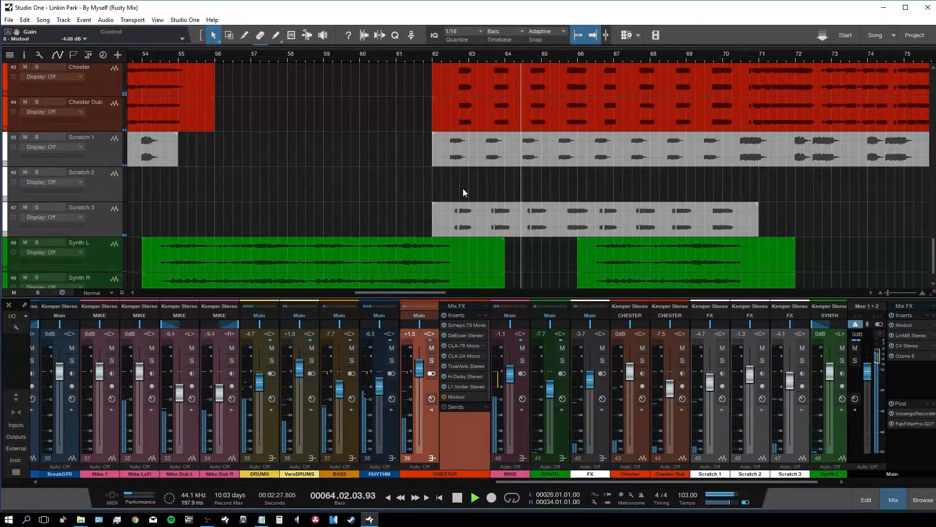
scroll(463, 189, "up", 5)
key("space")
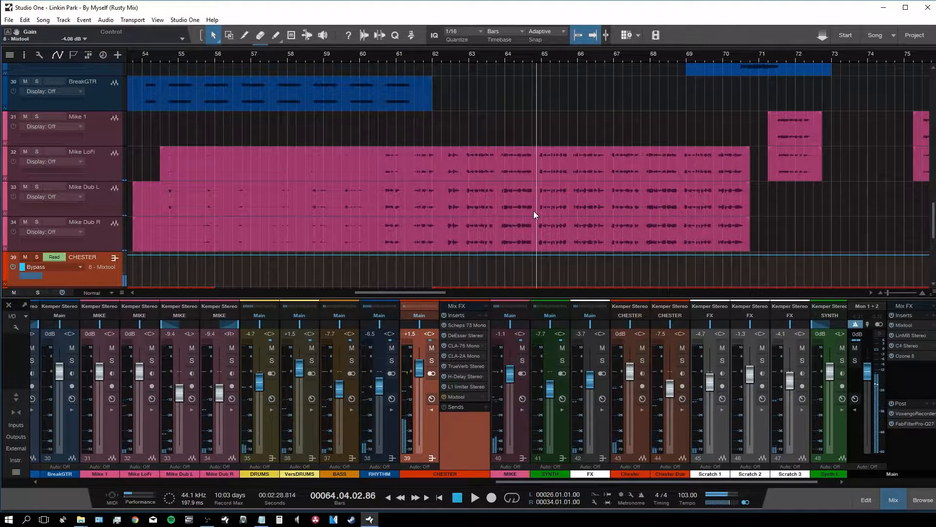
Step: Fit the whole song with compact track heights and close the mixer panel
scroll(419, 212, "down", 2)
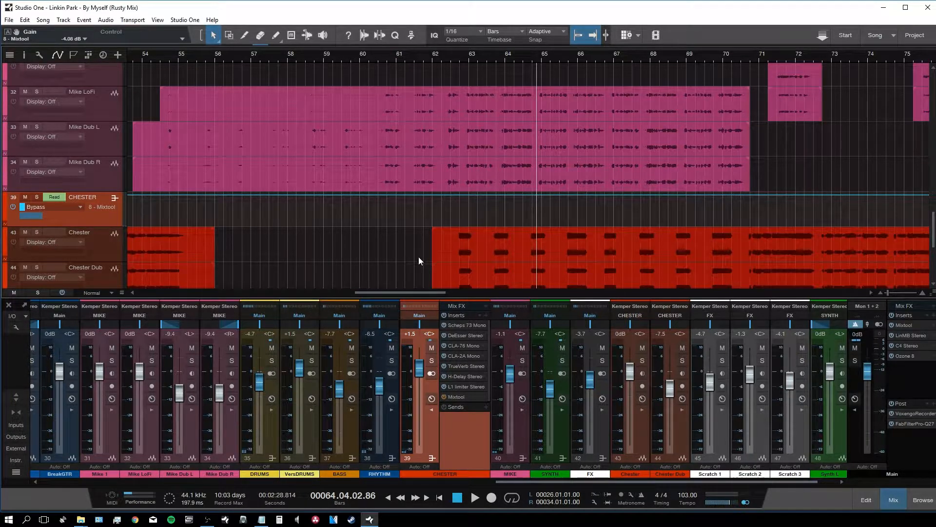
key("z")
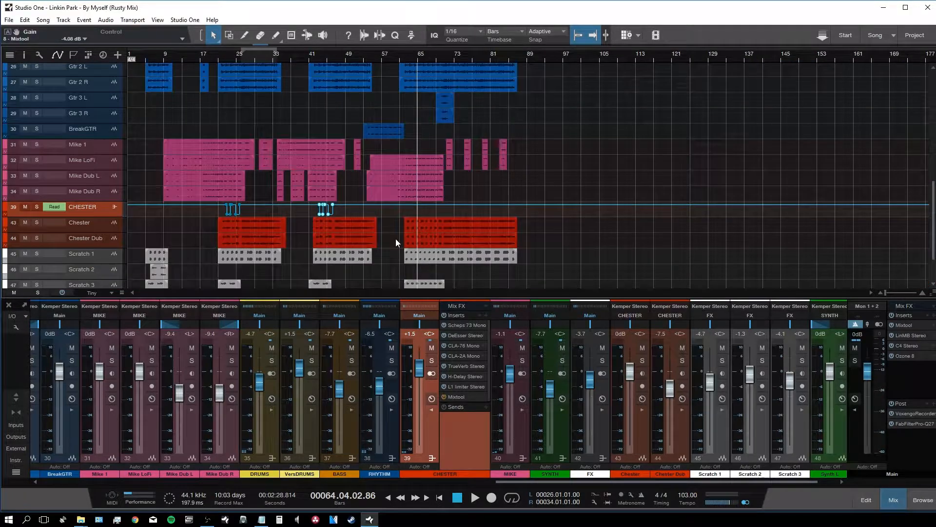
key("F3")
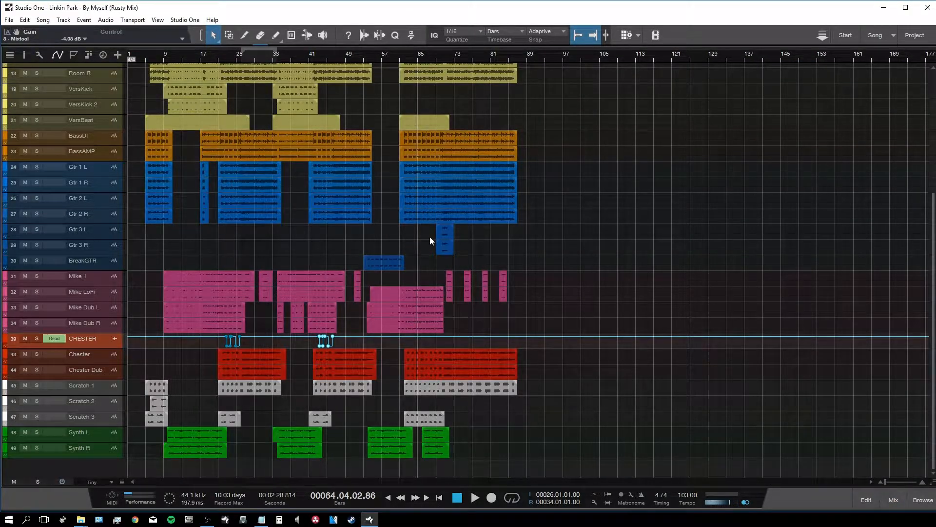